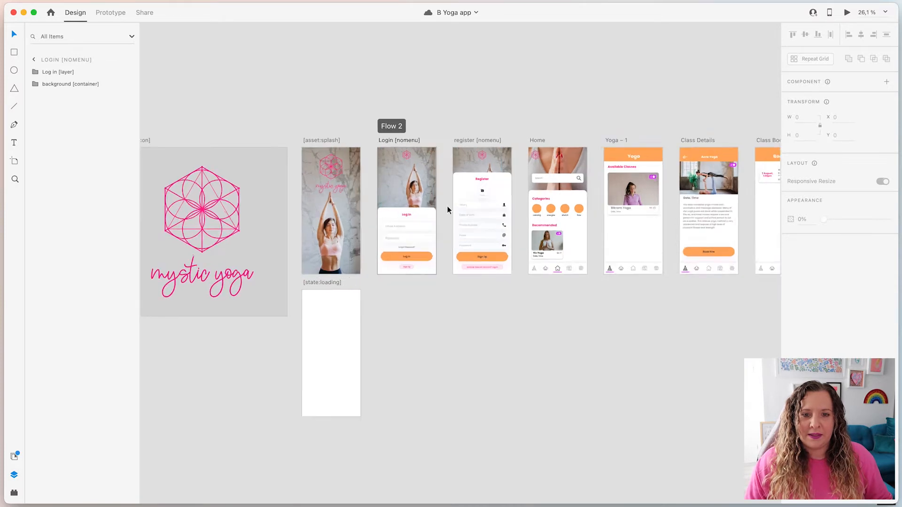
Zoom in on the Register artboard, centre it, and select its sign-up form group.
scroll(479, 209, "up", 7)
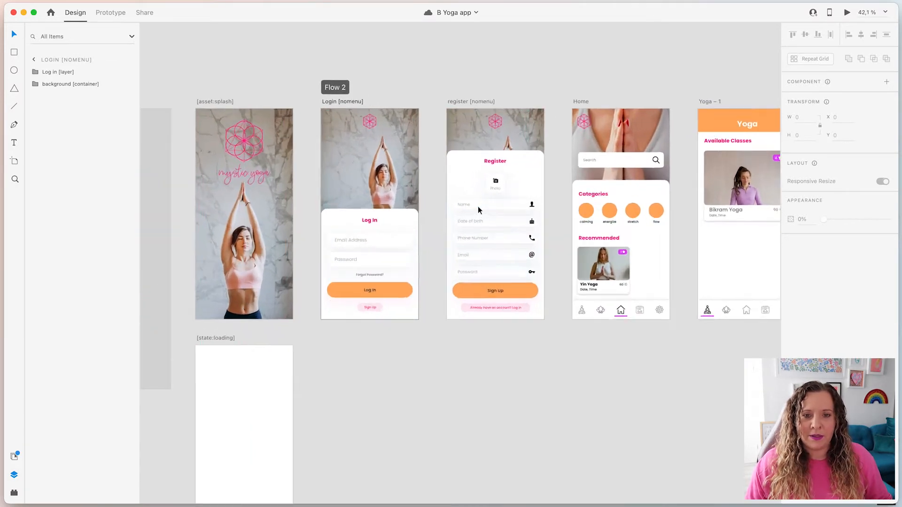
scroll(479, 209, "up", 2)
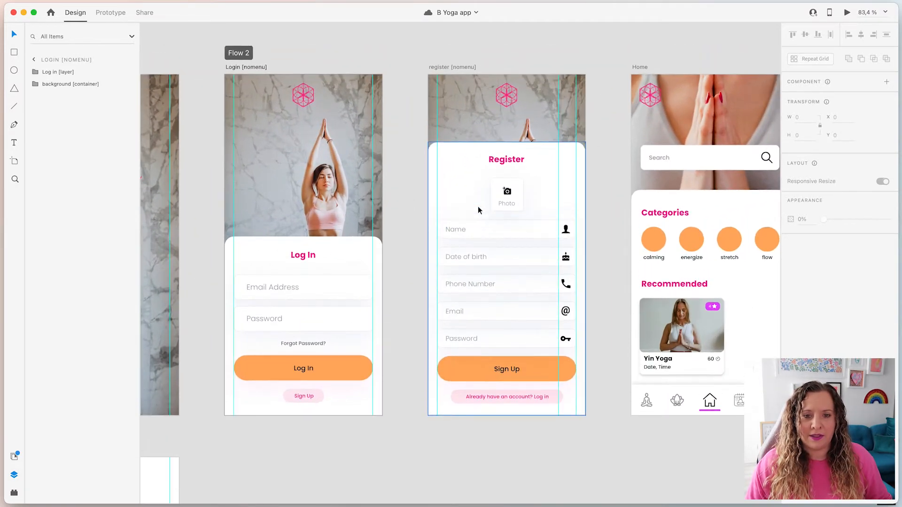
scroll(385, 240, "up", 2)
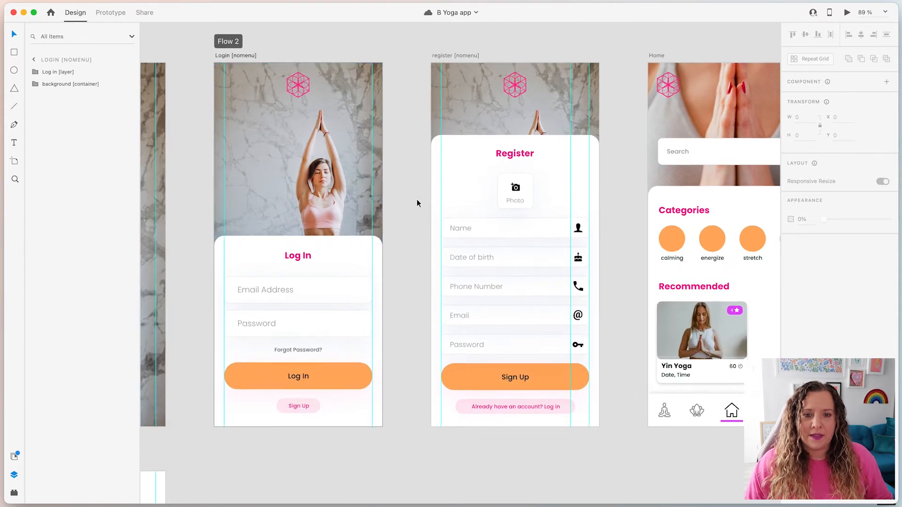
left_click_drag(413, 196, 446, 221)
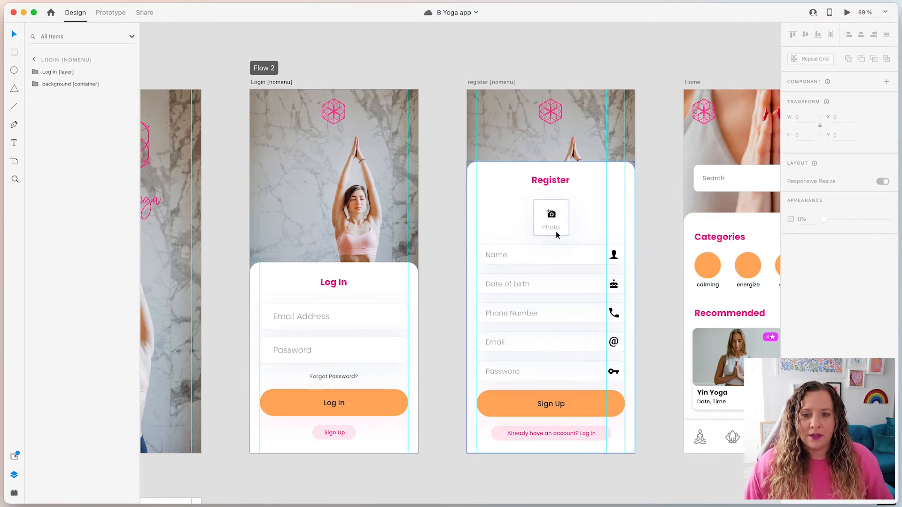
left_click_drag(656, 255, 622, 263)
scroll(526, 300, "up", 5)
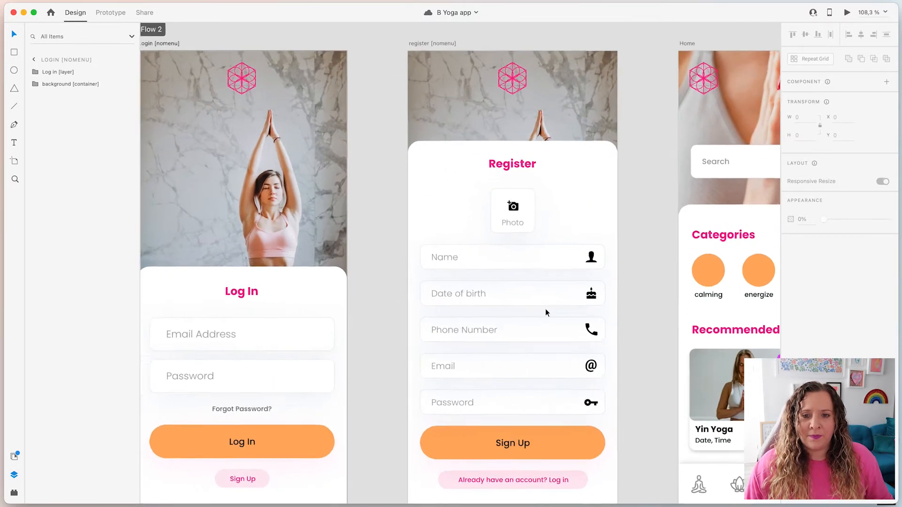
scroll(634, 323, "down", 3)
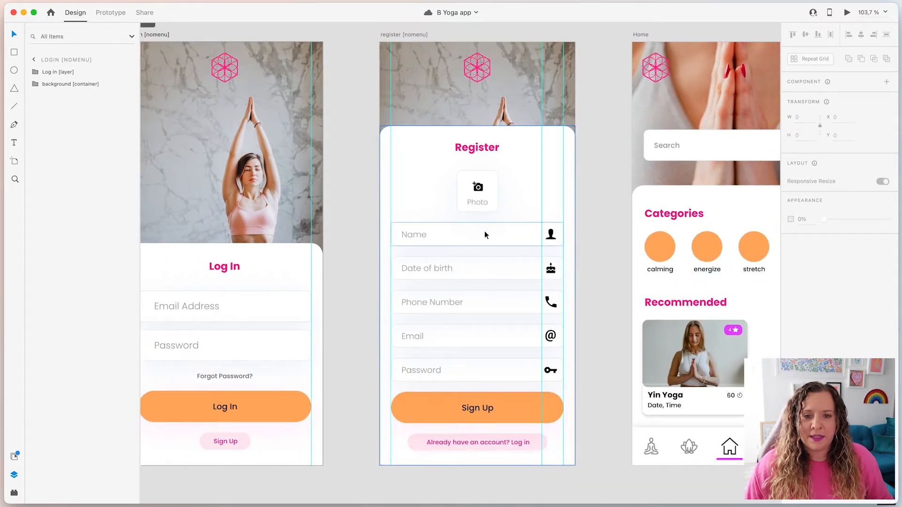
left_click(484, 230)
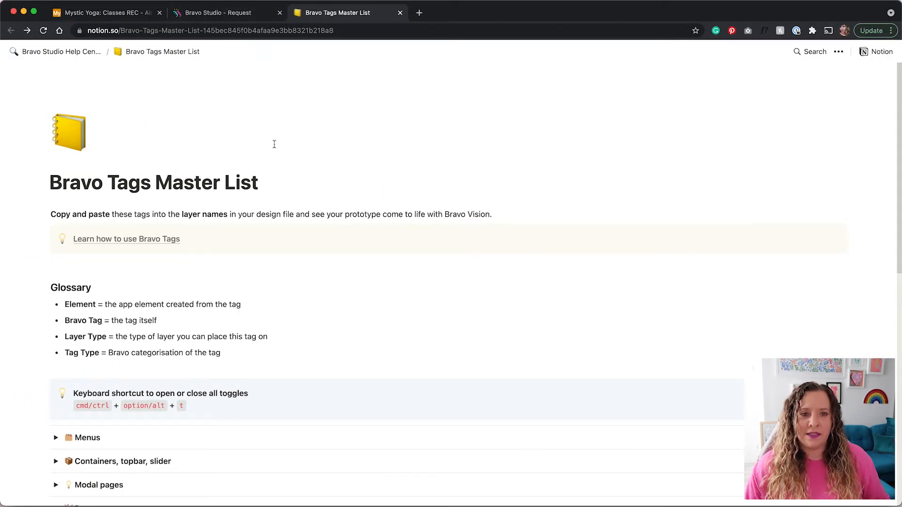
Return to the Bravo Tags Master List page and expand its Forms section.
left_click(220, 13)
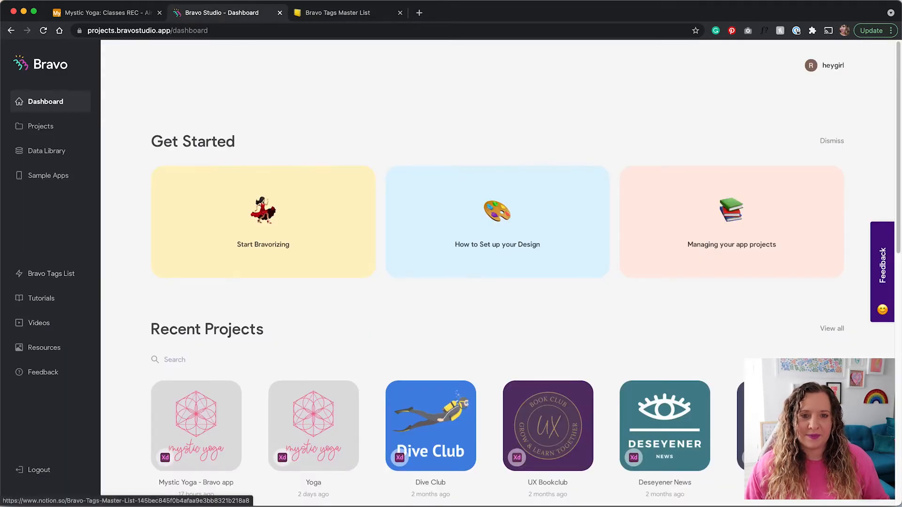
left_click(346, 13)
scroll(295, 275, "down", 2)
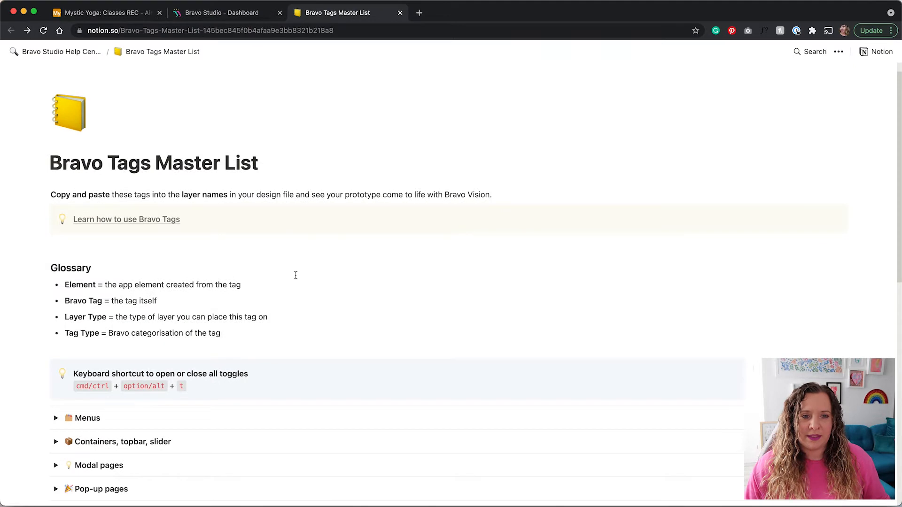
scroll(42, 333, "down", 10)
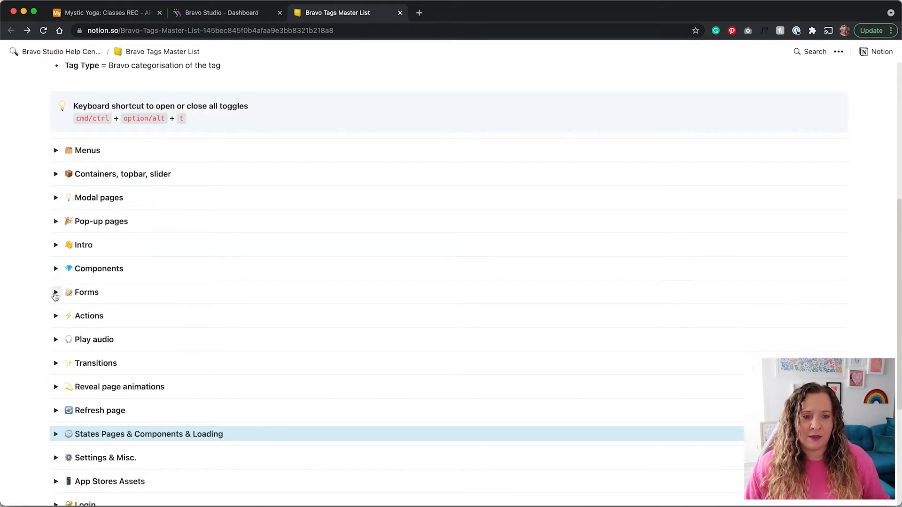
left_click(56, 299)
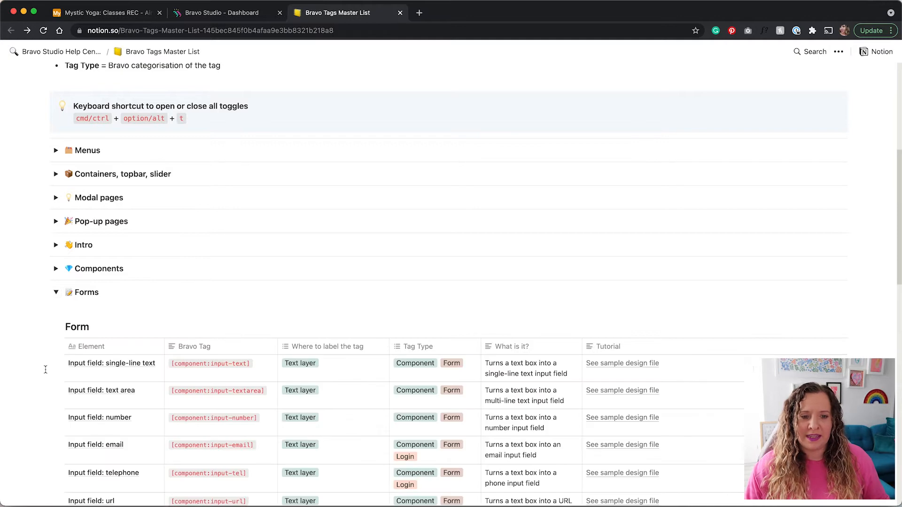
Scroll through the Form table's input-field tags such as component:input-text, then go back to Adobe XD.
scroll(42, 367, "down", 5)
scroll(46, 369, "down", 4)
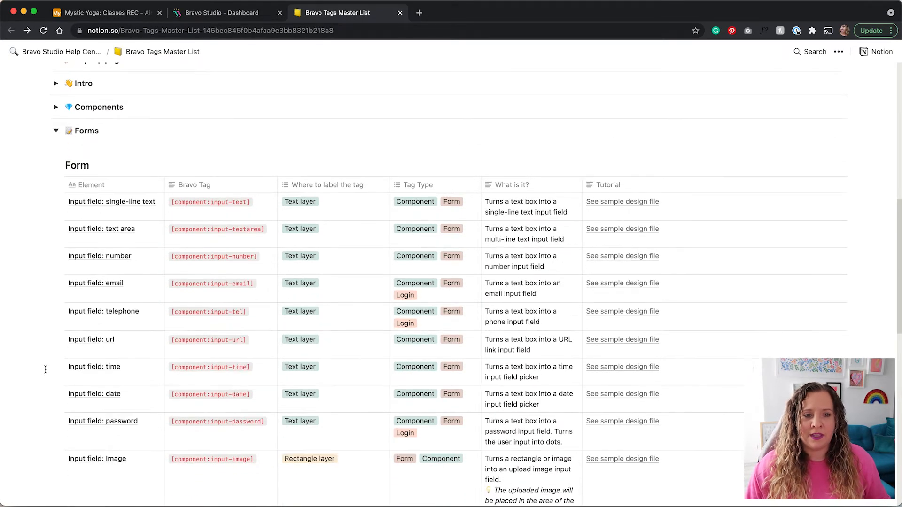
scroll(46, 370, "down", 4)
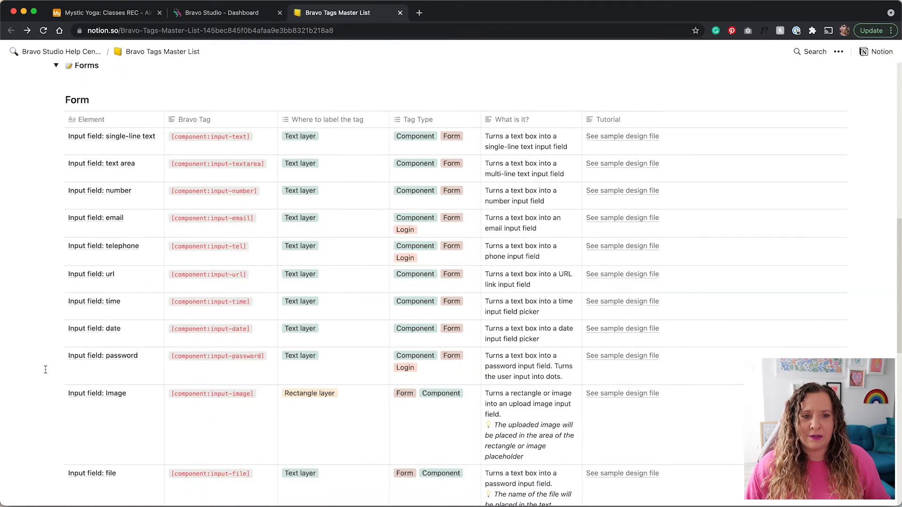
scroll(46, 369, "down", 2)
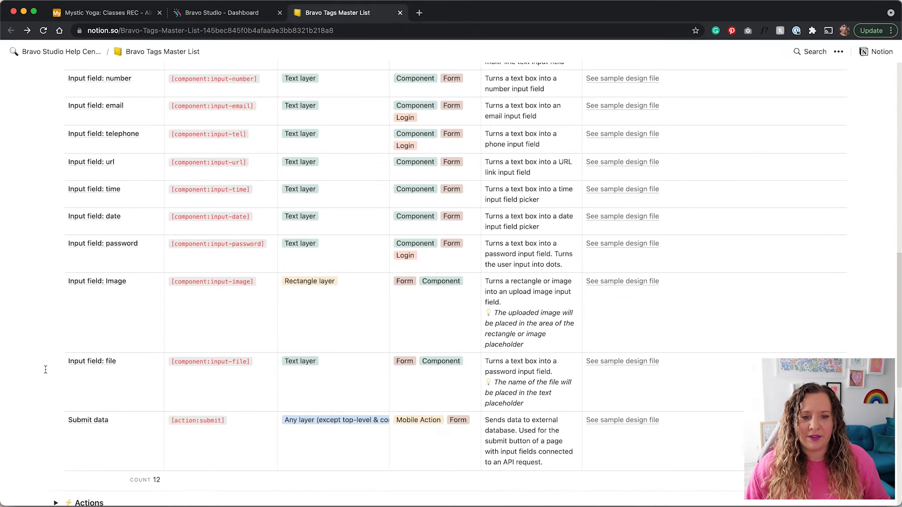
scroll(45, 370, "up", 5)
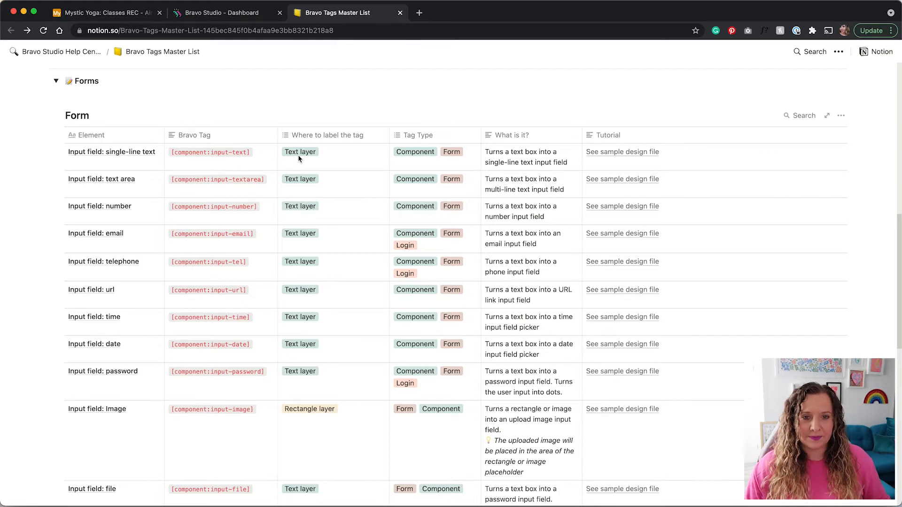
key("ctrl+Right")
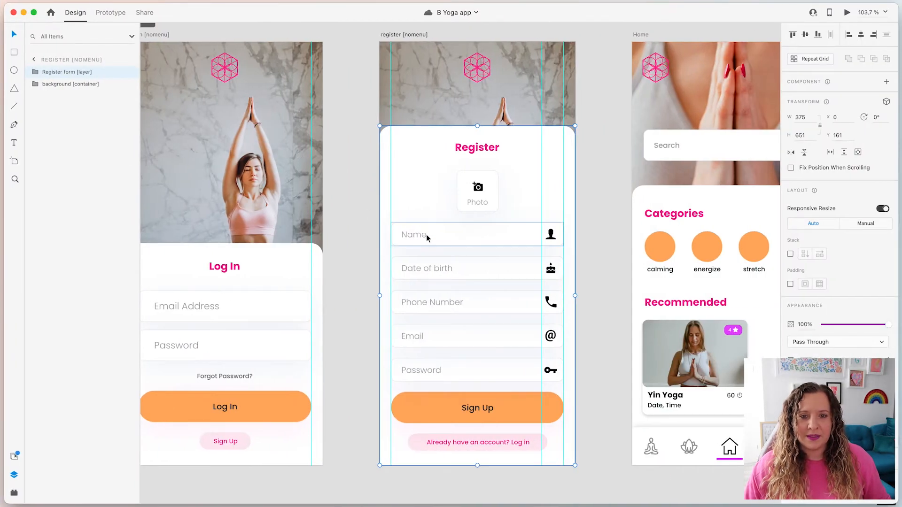
Select the Name text layer and widen the Layers panel to read 'name [component:input-text]'.
left_click(424, 235, "super")
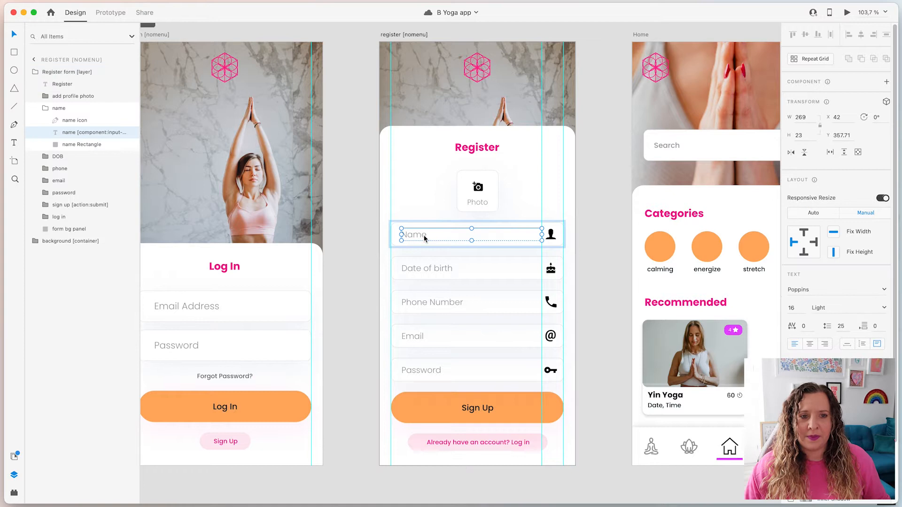
left_click_drag(140, 133, 186, 133)
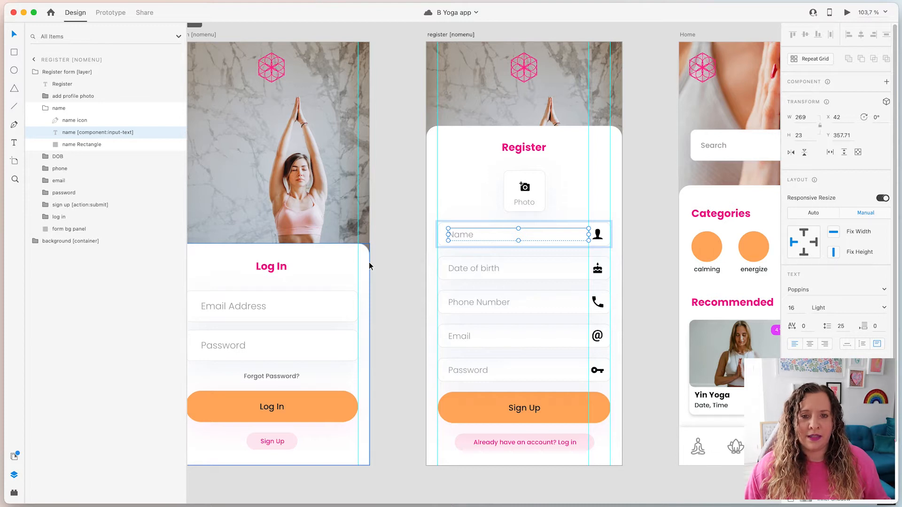
key("ctrl+Left")
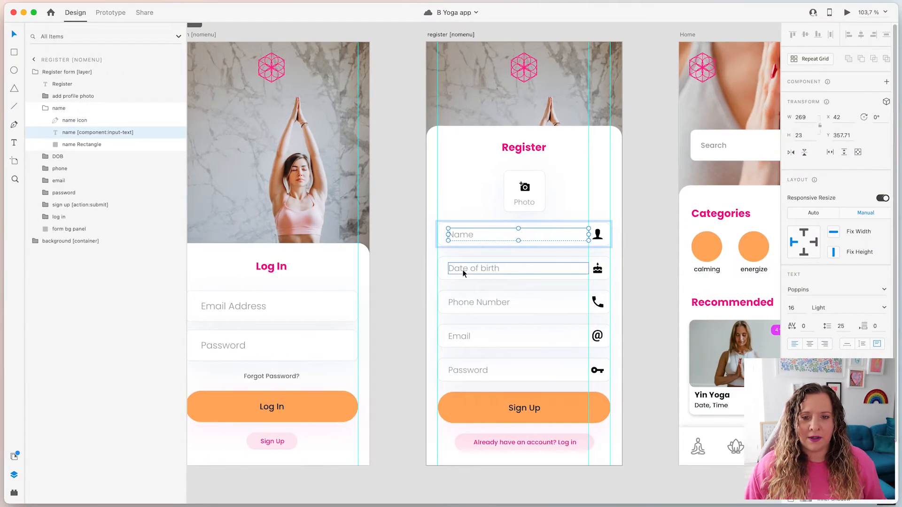
Select the Date of birth text layer to read its [component:input-date] tag, then switch to Notion.
left_click(463, 270)
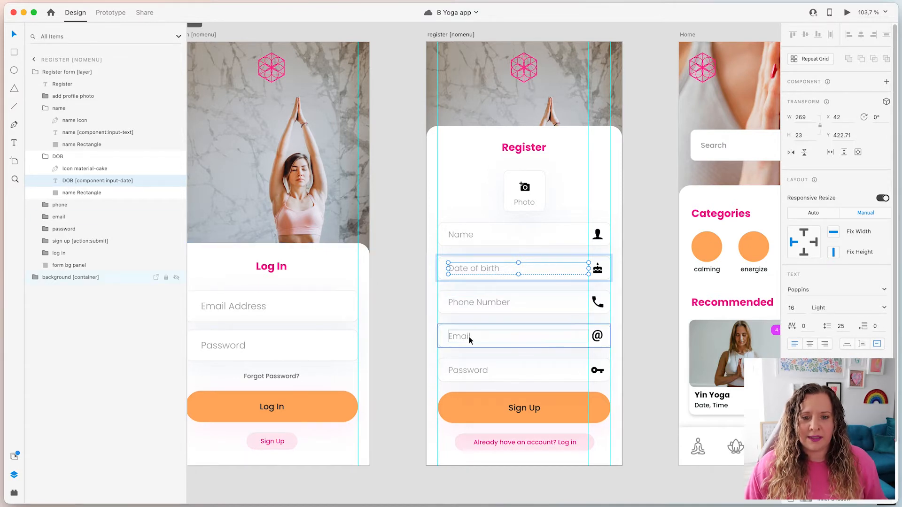
key("ctrl+Left")
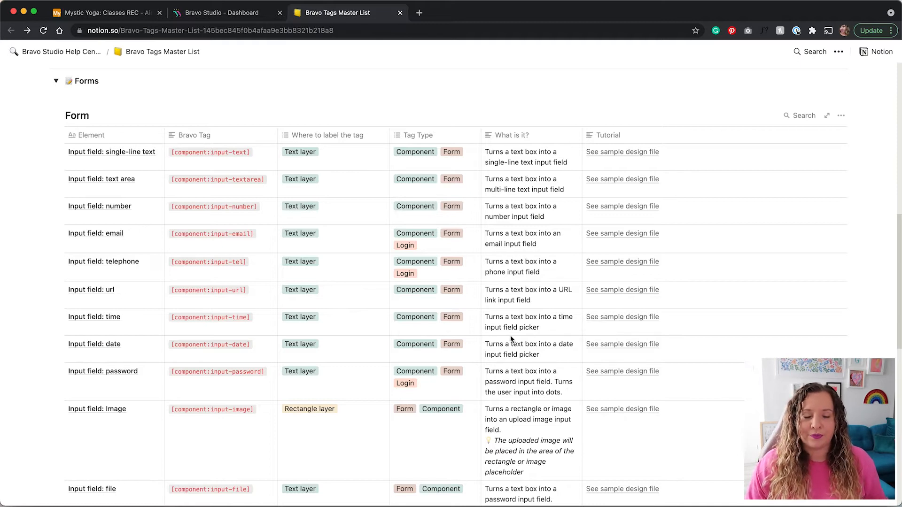
Check the Phone, Email and Password layers' input-tel, input-email and input-password tags, ending on the password group.
key("ctrl+Right")
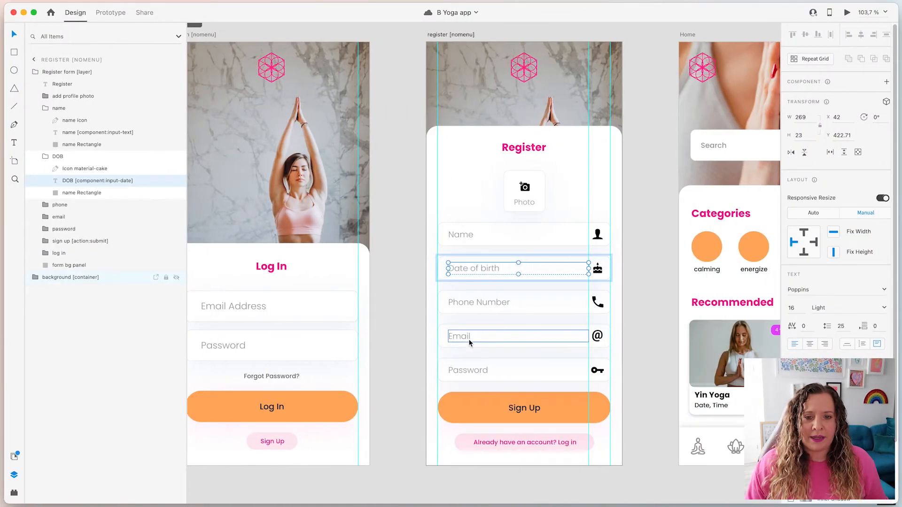
left_click(459, 307)
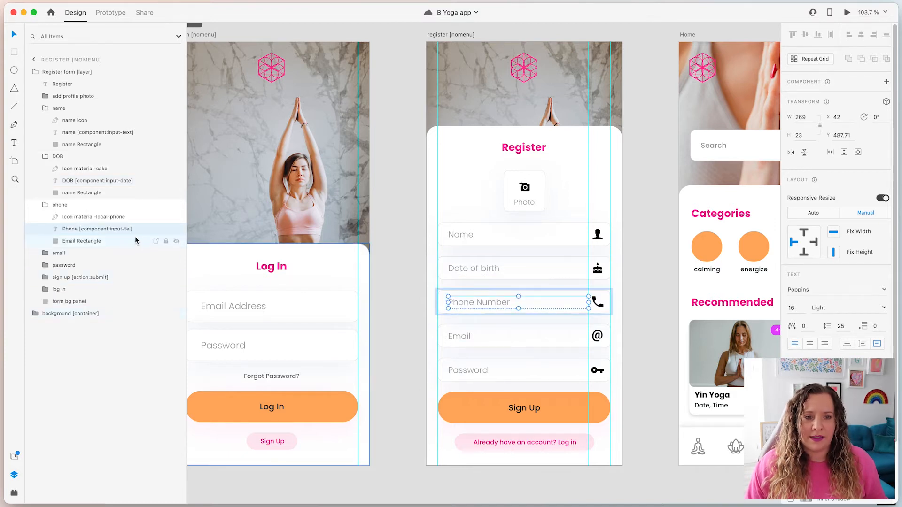
left_click(477, 338)
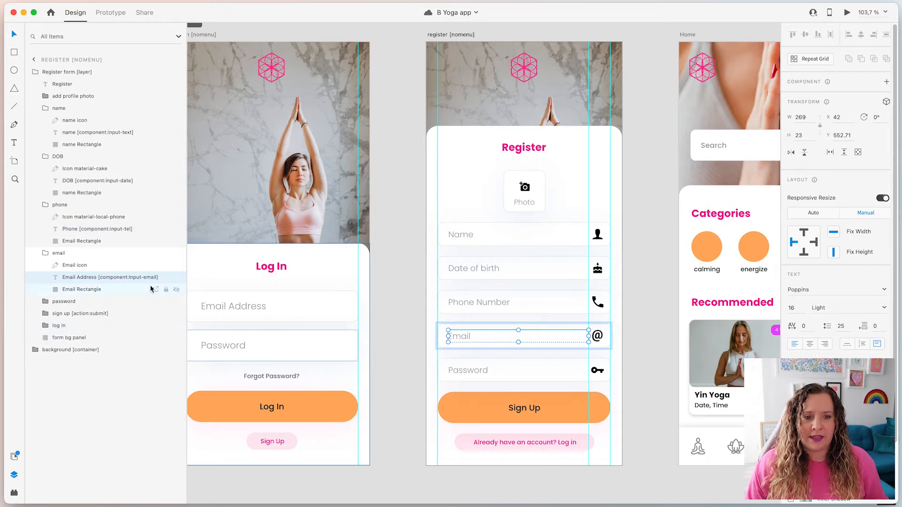
left_click(478, 373)
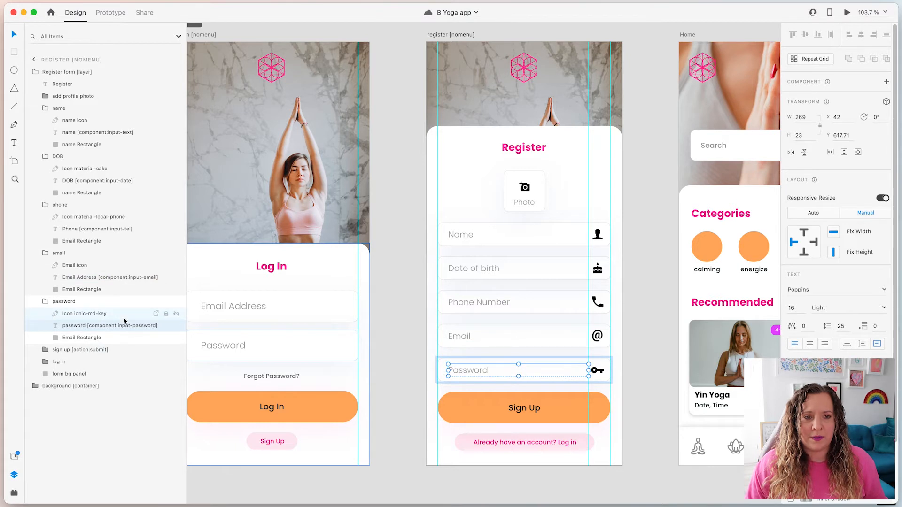
key("Escape")
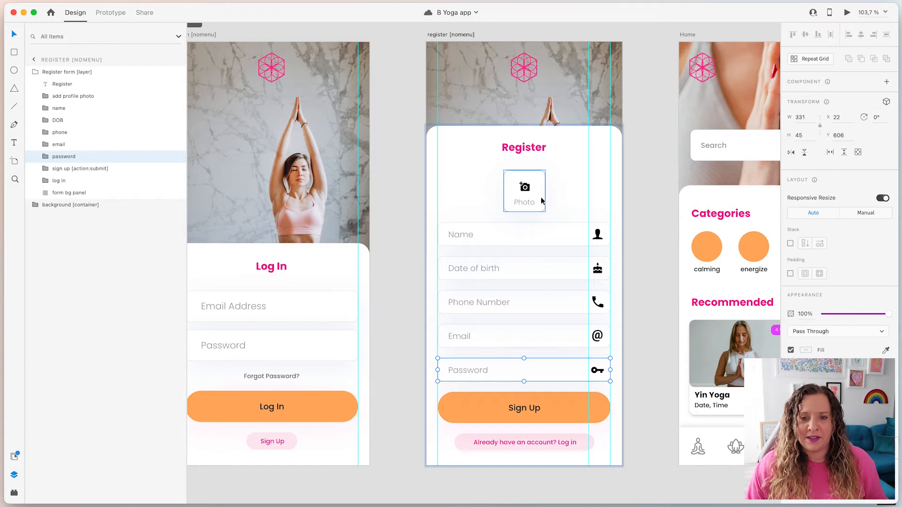
left_click(531, 175)
left_click(46, 97)
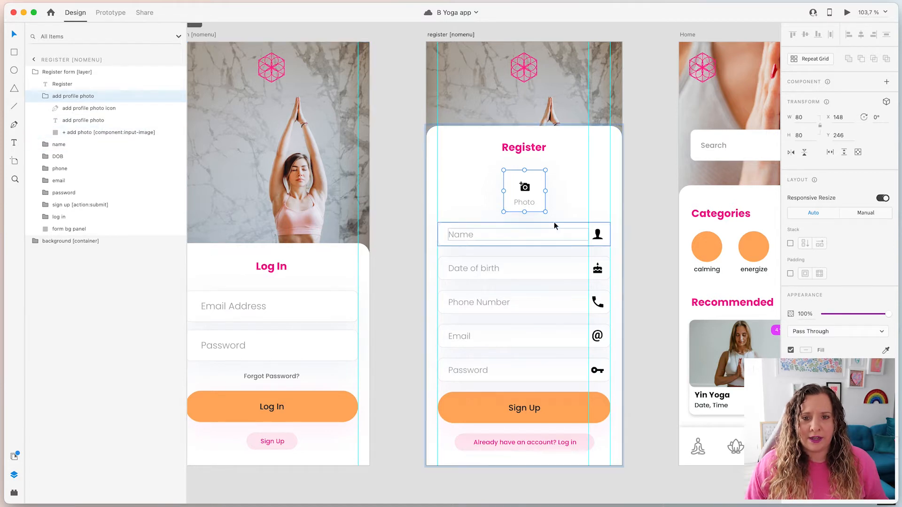
key("ctrl+Left")
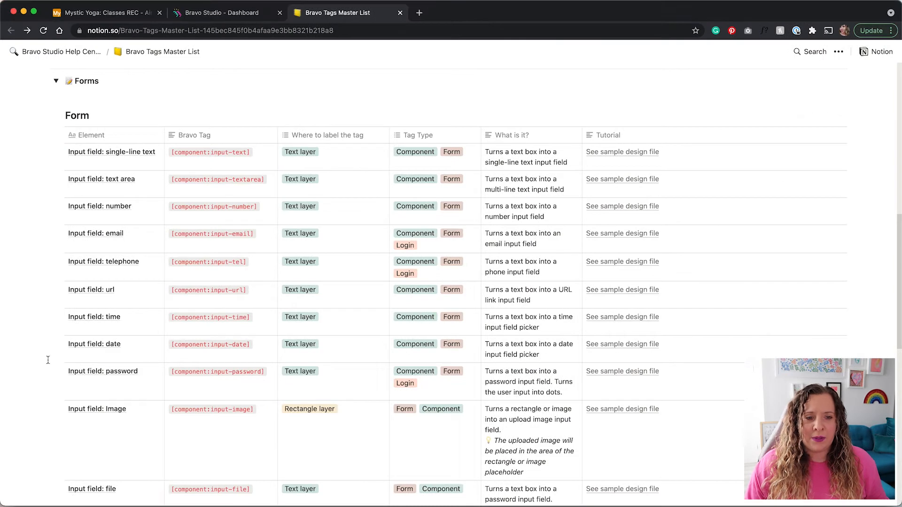
scroll(47, 360, "down", 5)
scroll(48, 360, "down", 1)
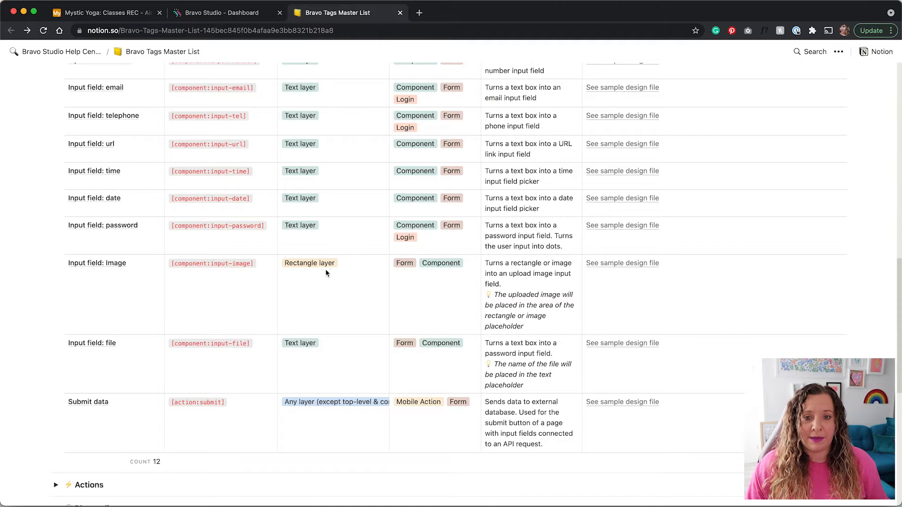
key("ctrl+Right")
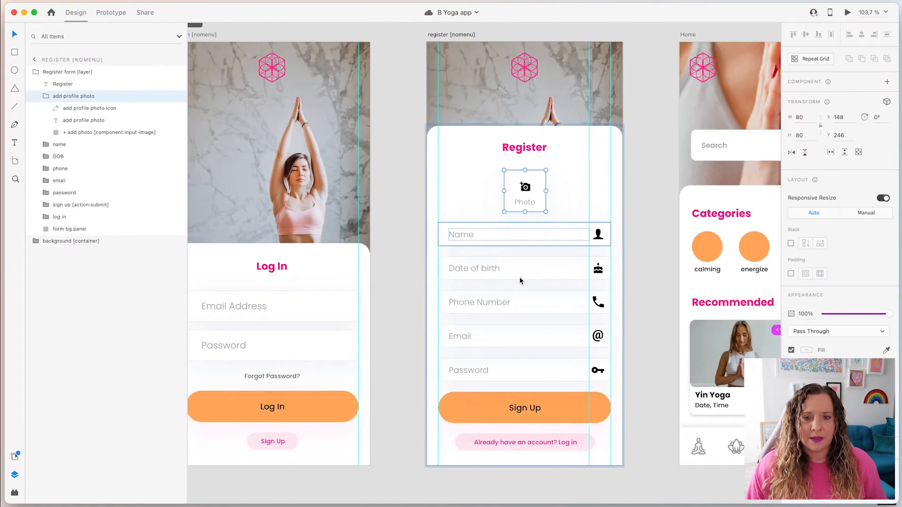
left_click(102, 133)
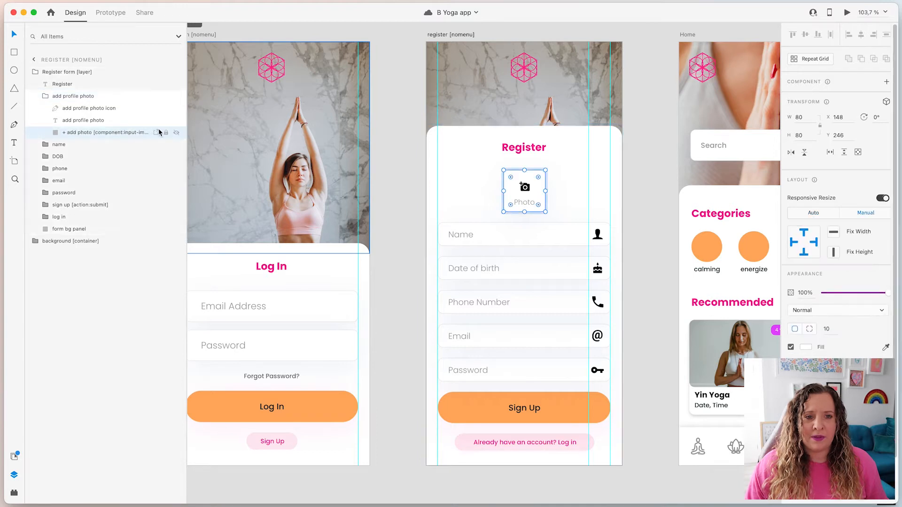
double_click(121, 136)
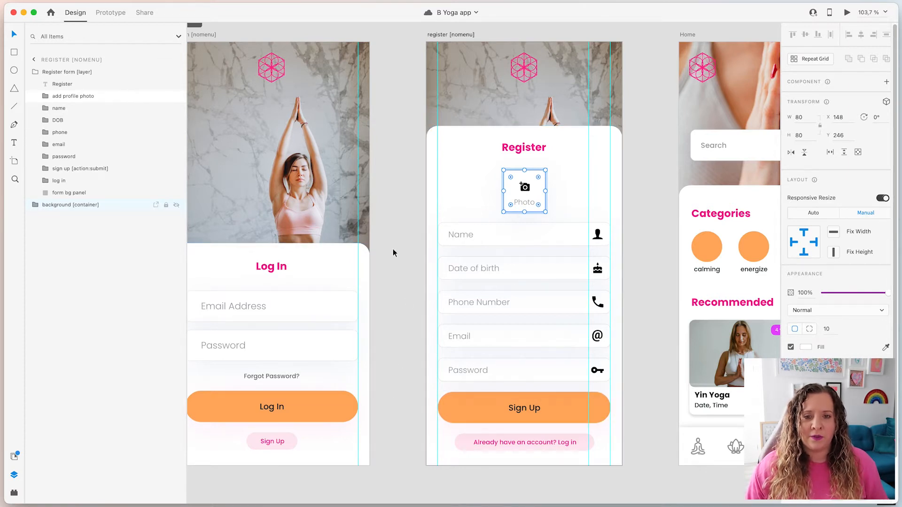
left_click(403, 262)
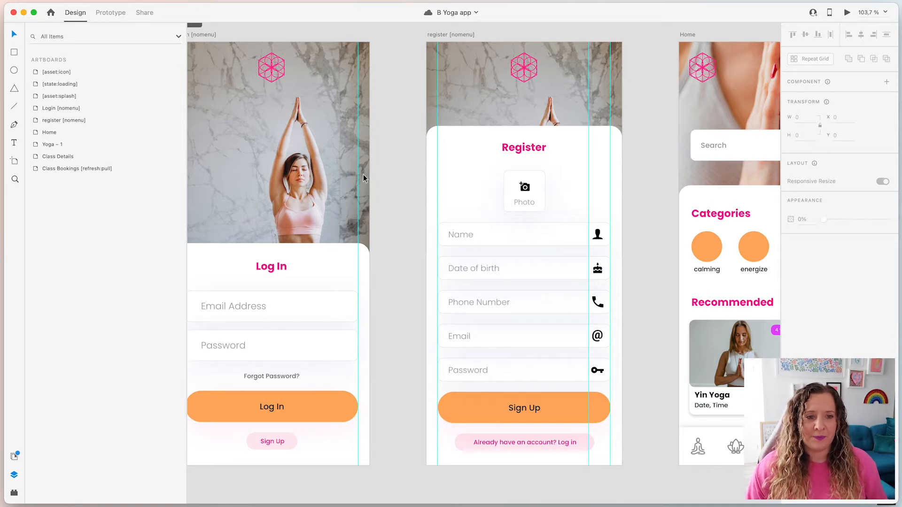
Inspect the sign up [action:submit] group's background rectangle and Sign Up text layers.
left_click(545, 427)
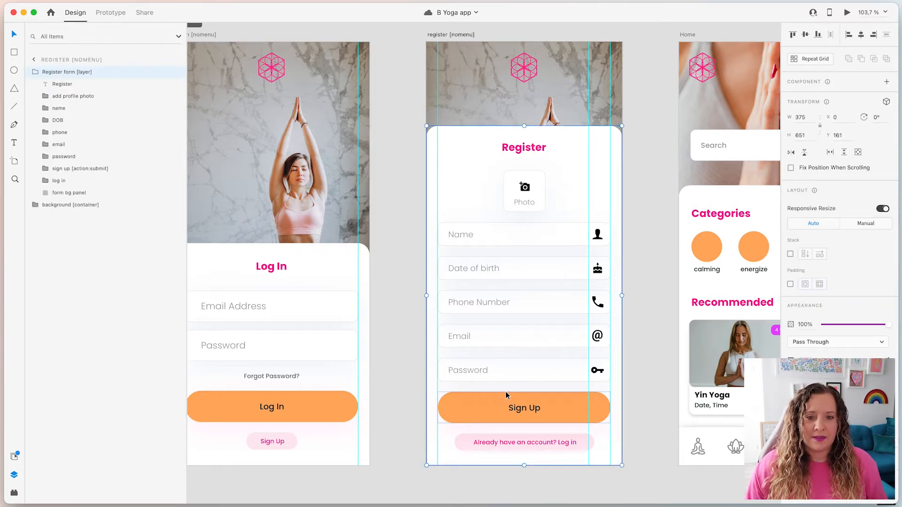
left_click(69, 170)
left_click(46, 168)
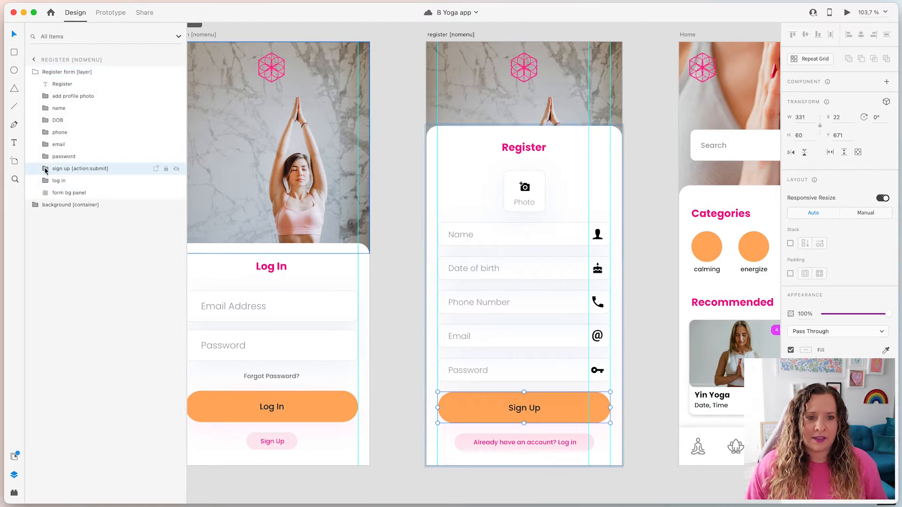
left_click(71, 194)
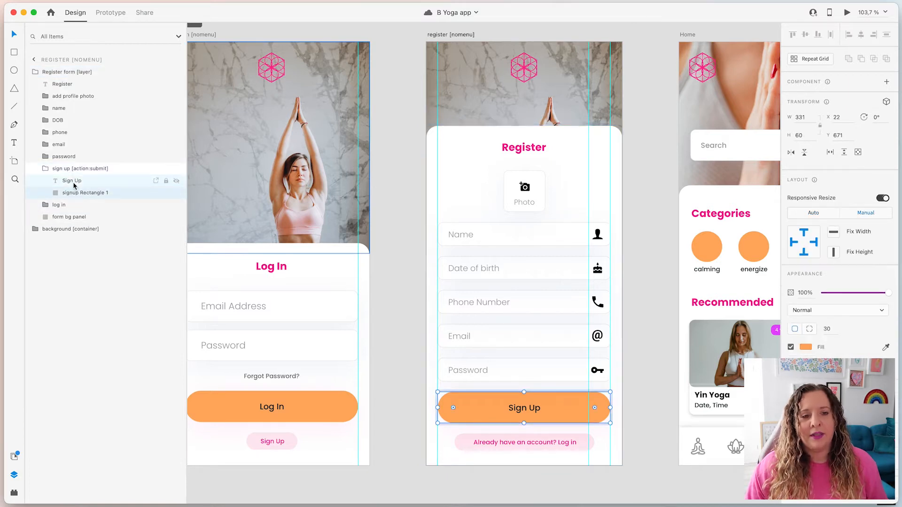
left_click(73, 181)
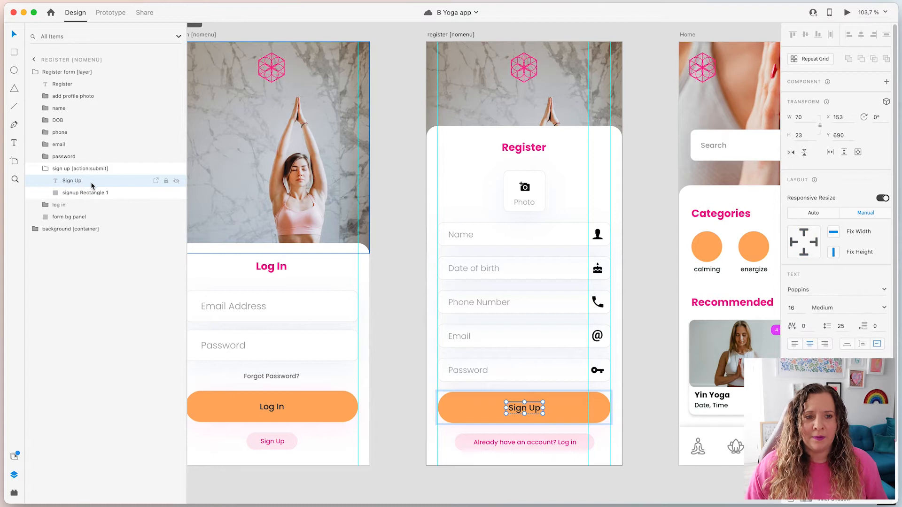
left_click(53, 170)
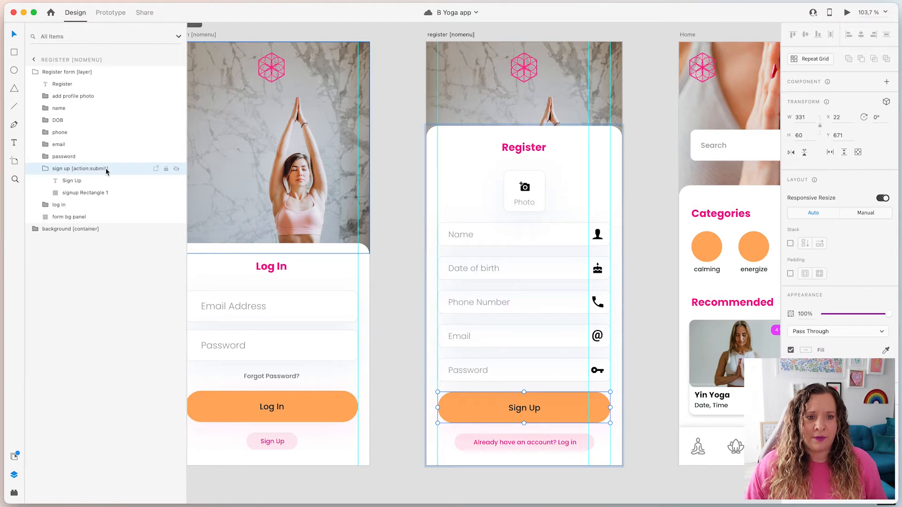
key("super+Tab")
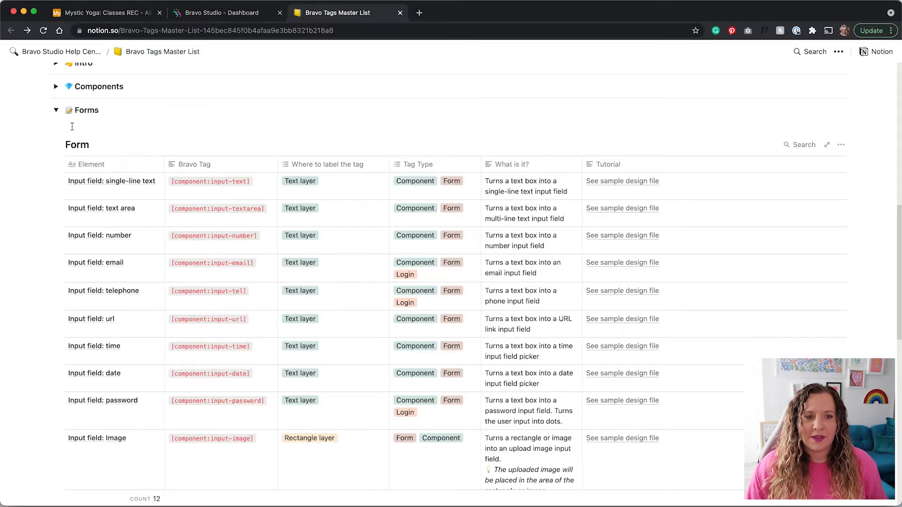
Read the Submit data tag's 'Where to label the tag' note, then return to Adobe XD.
scroll(71, 364, "down", 5)
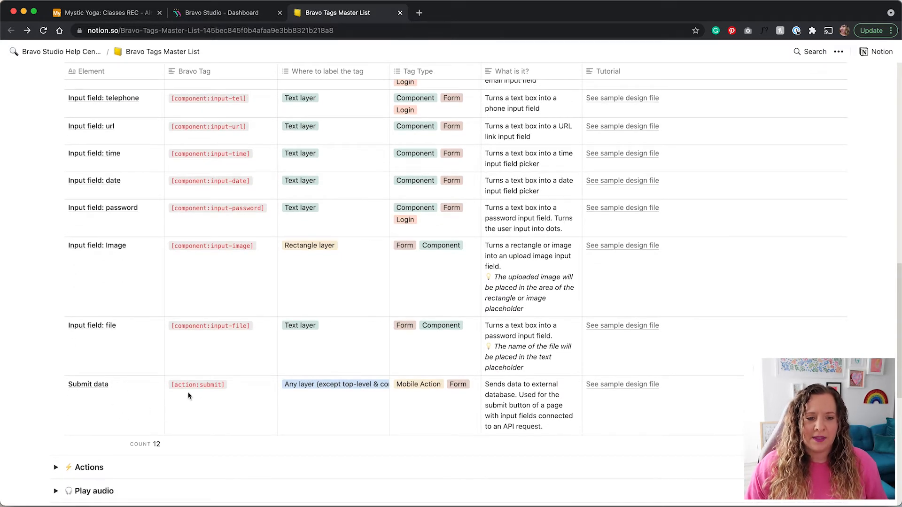
left_click(326, 385)
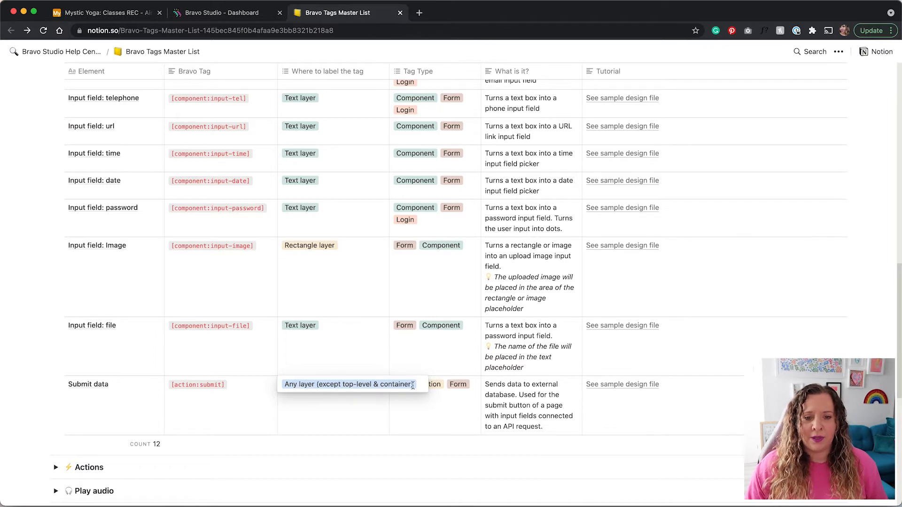
key("Escape")
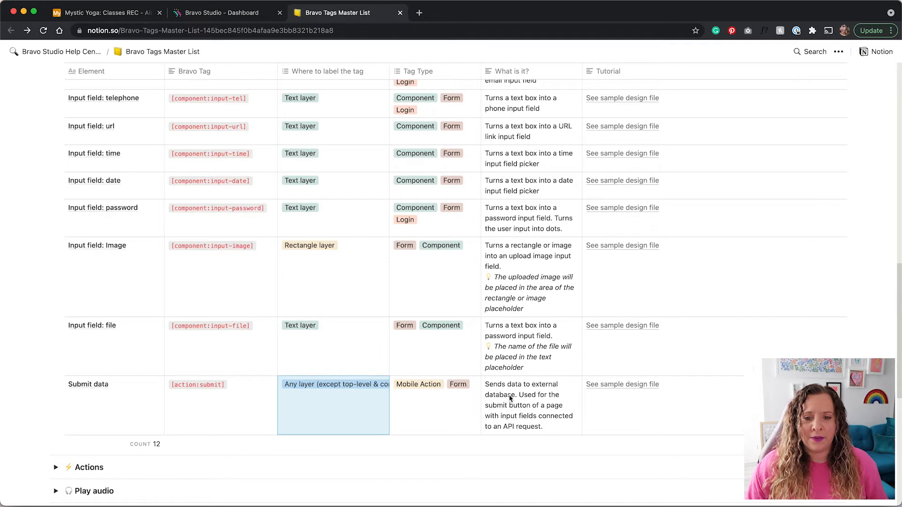
key("ctrl+Right")
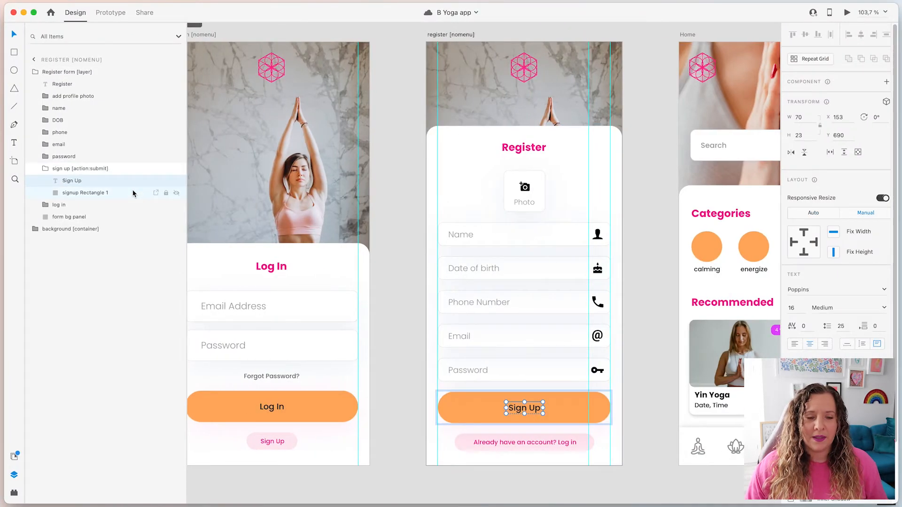
left_click(118, 170)
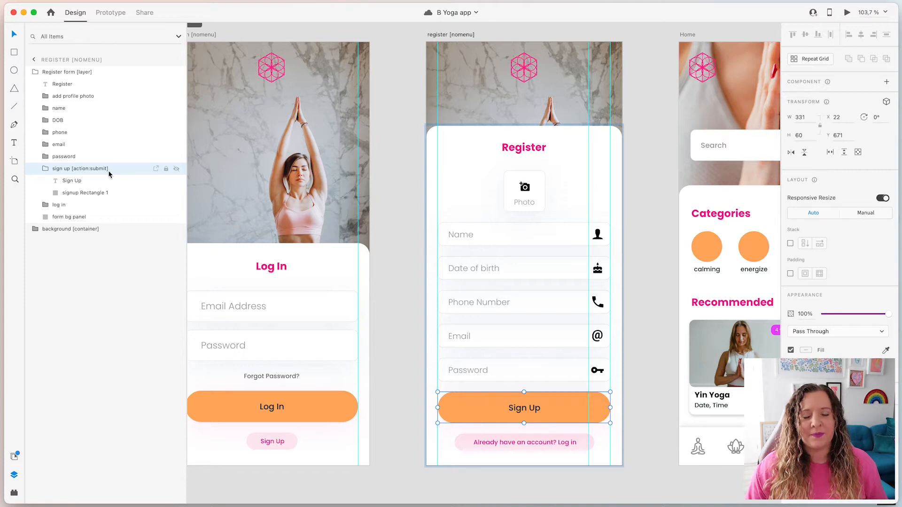
left_click(657, 318)
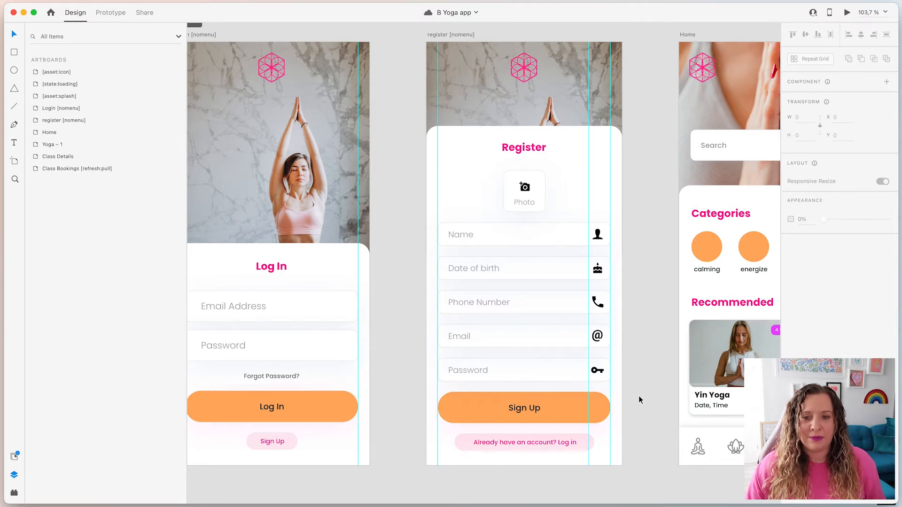
scroll(638, 396, "down", 5)
Pan across the Home, Yoga – 1, Class Details and Bookings screens, then zoom into Yoga – 1's class card.
left_click_drag(648, 391, 235, 387)
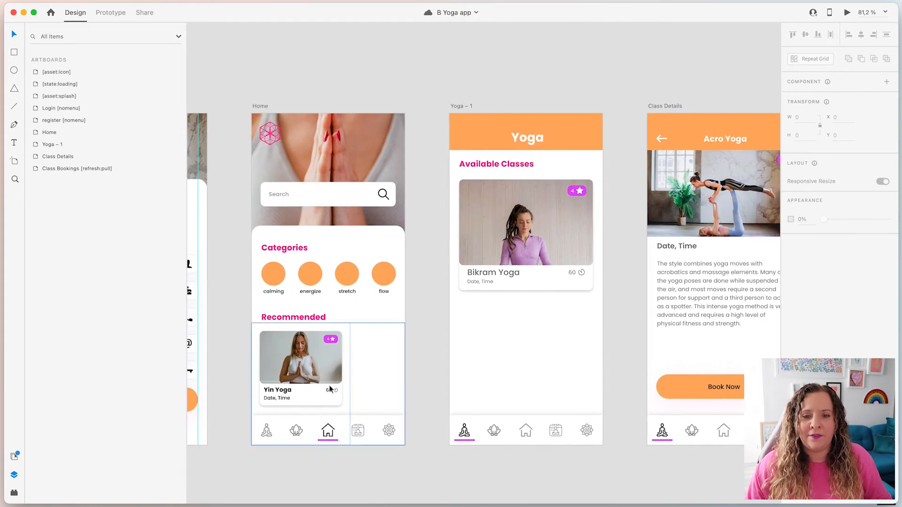
scroll(330, 389, "down", 3)
scroll(584, 96, "down", 2)
left_click_drag(576, 106, 523, 111)
scroll(534, 283, "down", 1)
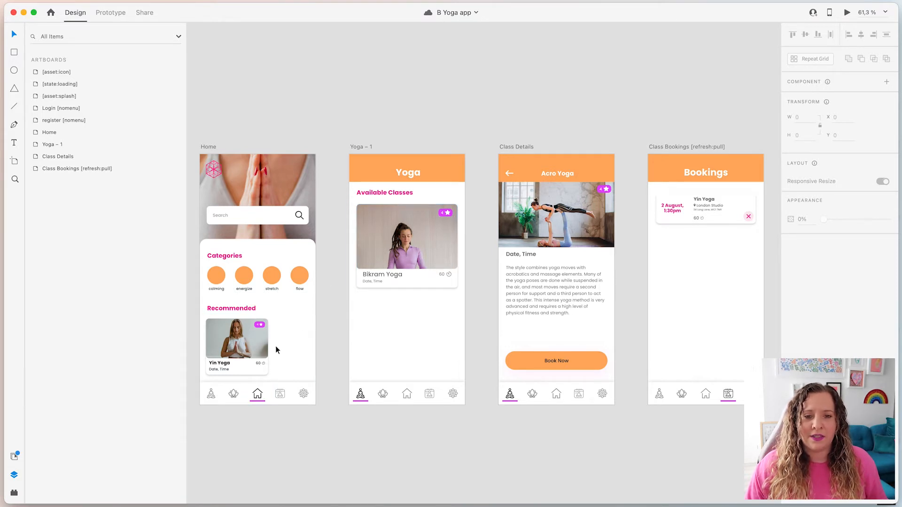
scroll(354, 341, "up", 5)
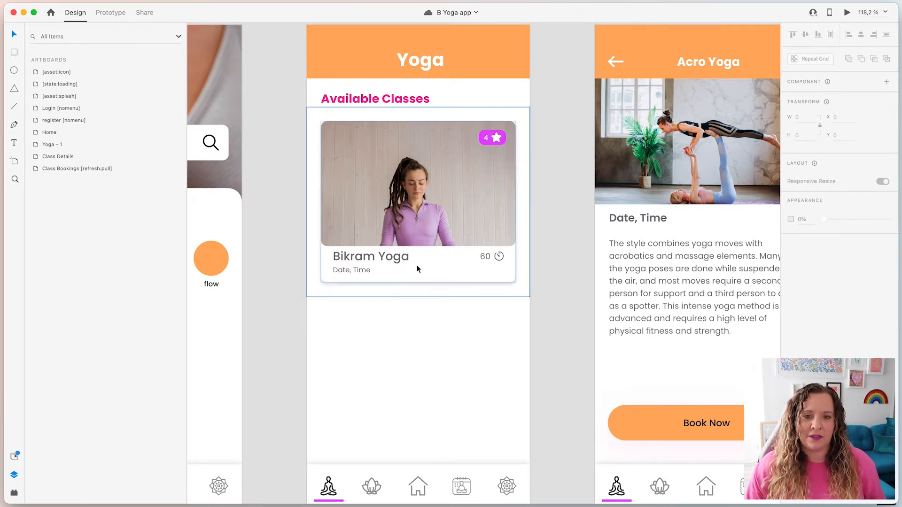
scroll(424, 256, "down", 1)
Inspect the class list [container] card's layers: photo, Bikram Yoga title, rating, duration and Date, Time text.
left_click(427, 227)
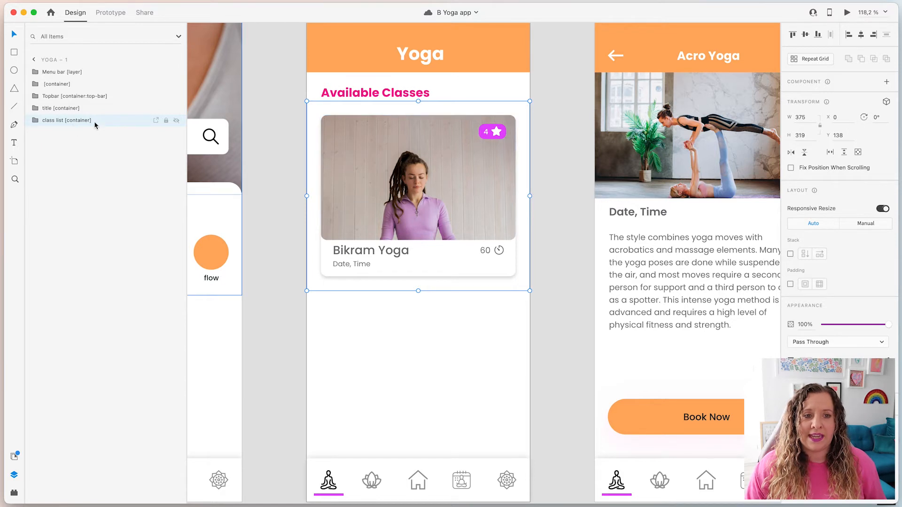
left_click(35, 120)
left_click(67, 133)
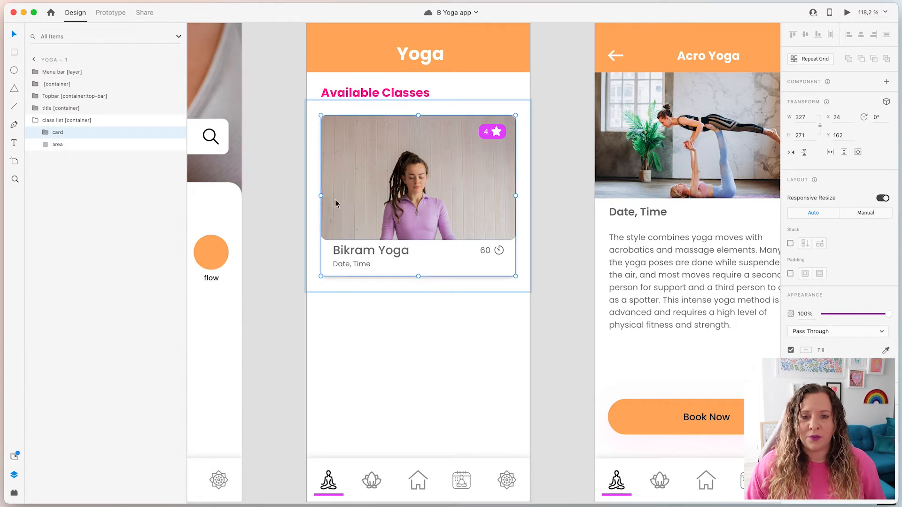
left_click(91, 151)
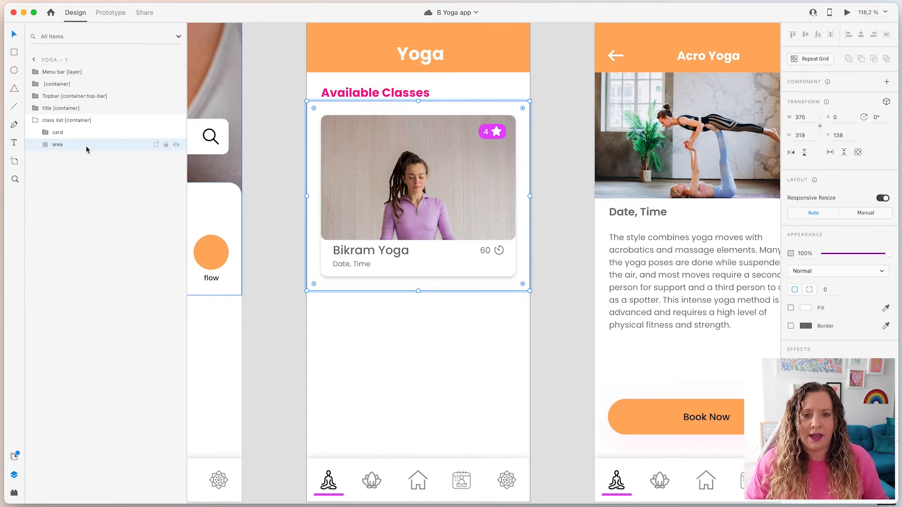
left_click(45, 133)
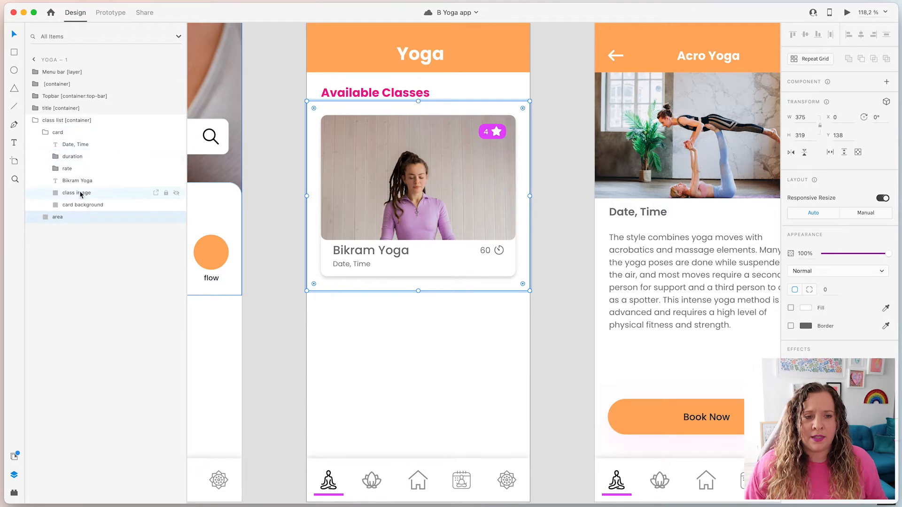
left_click(120, 196)
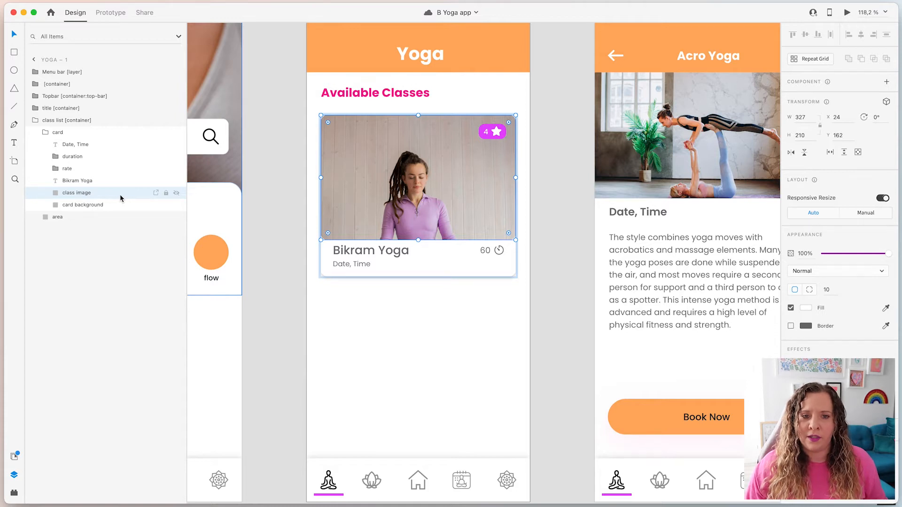
left_click(119, 187)
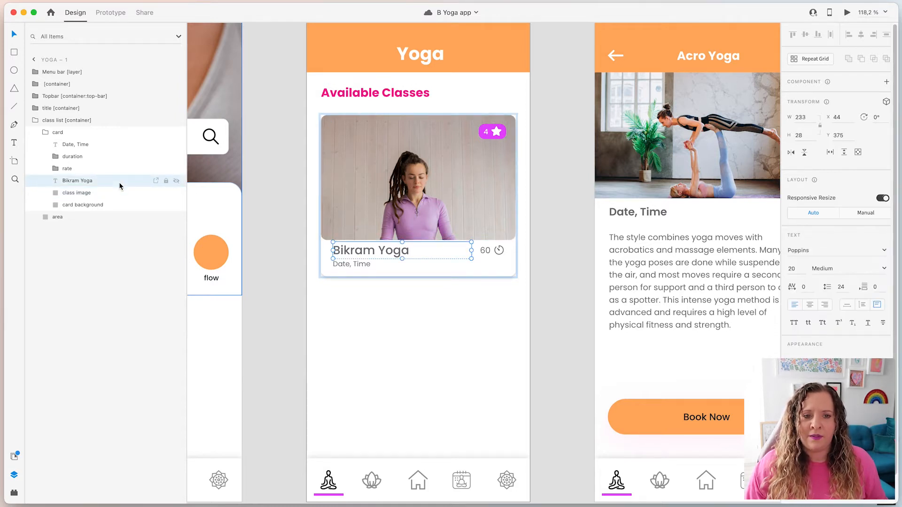
left_click(119, 171)
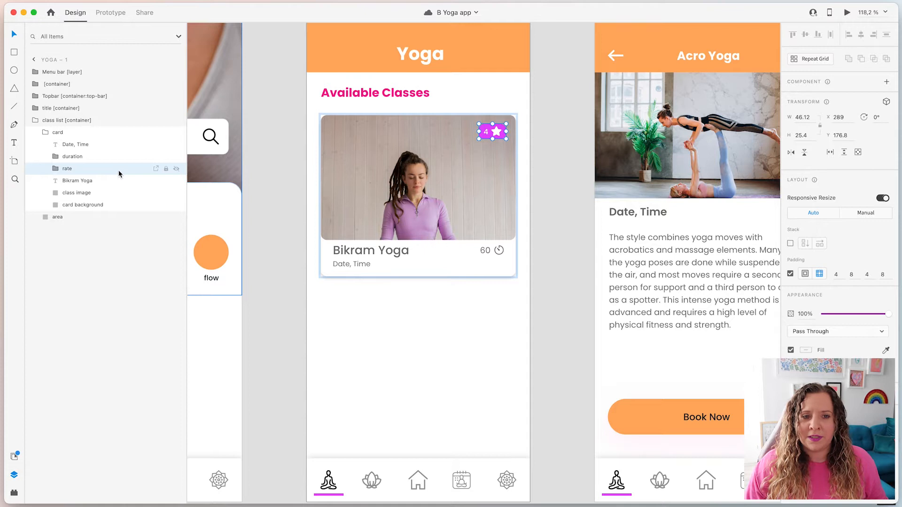
left_click(89, 158)
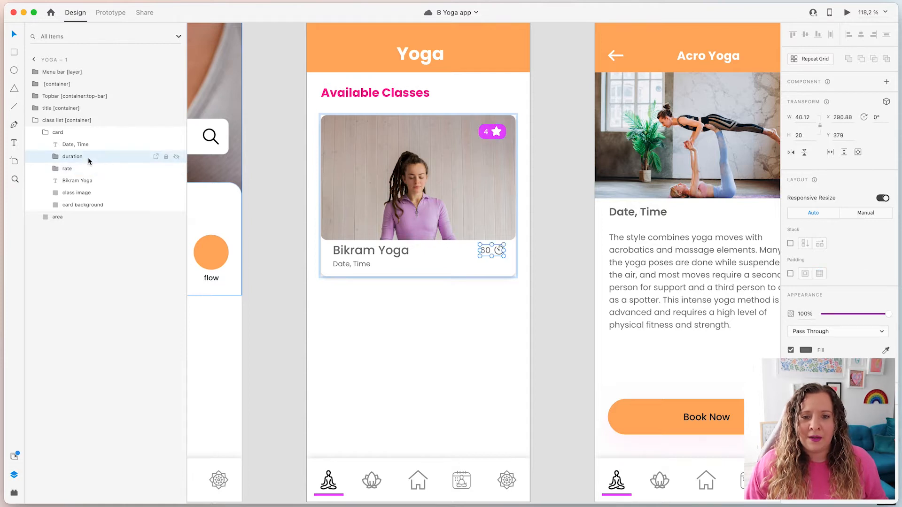
left_click(87, 145)
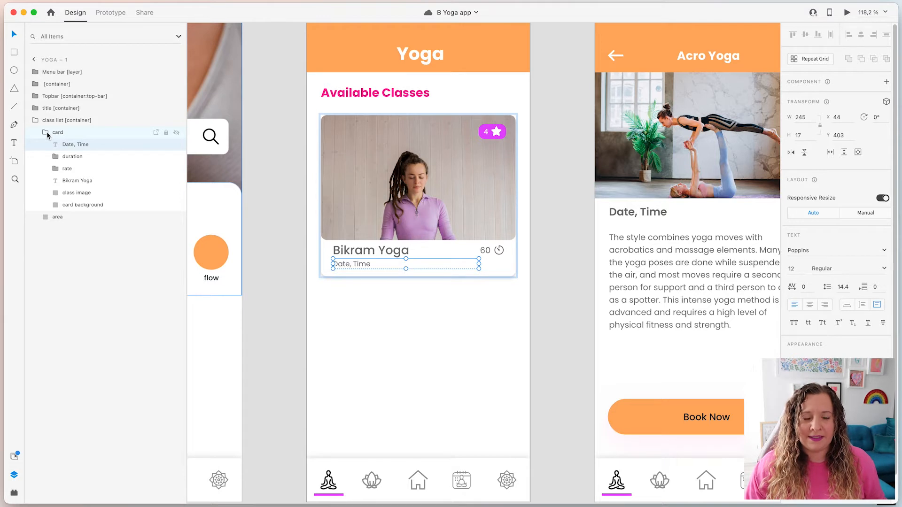
Pan to Home and select the Recommended [container:slider:horizontal] card group.
left_click(282, 371)
left_click_drag(319, 389, 628, 322)
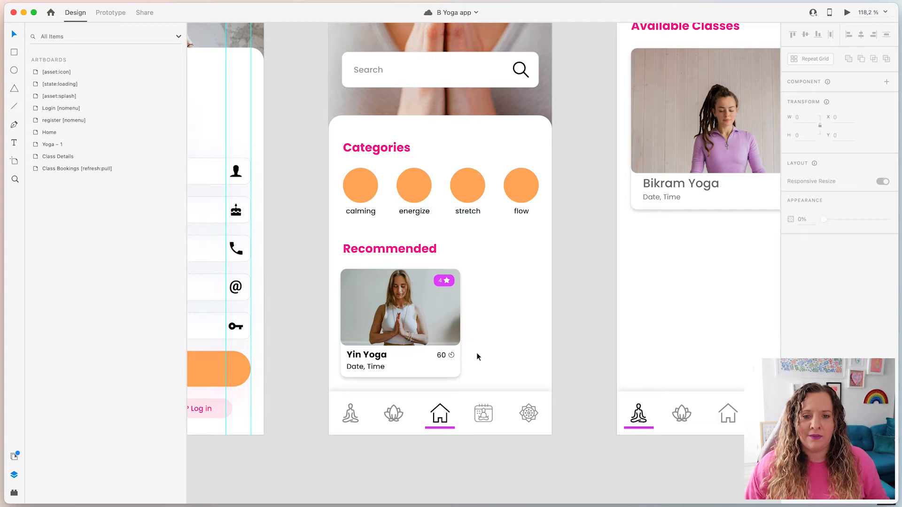
left_click(455, 355)
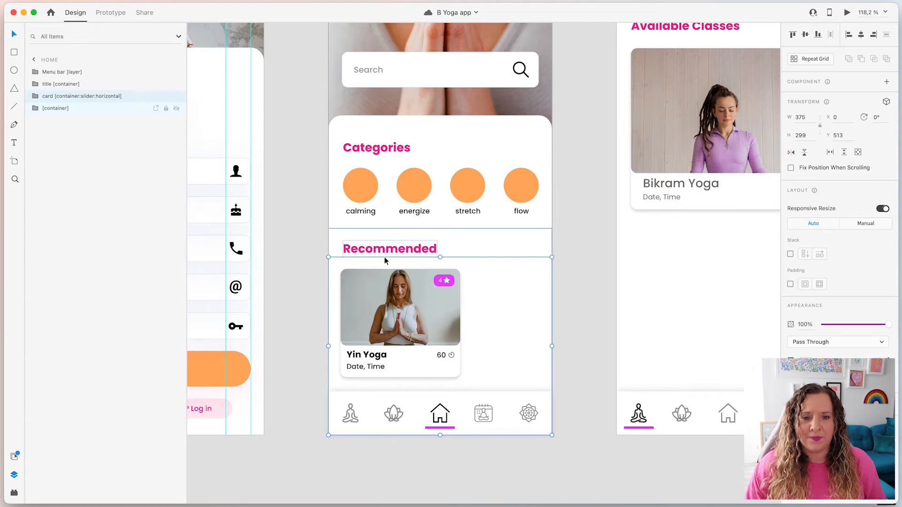
key("ctrl+Left")
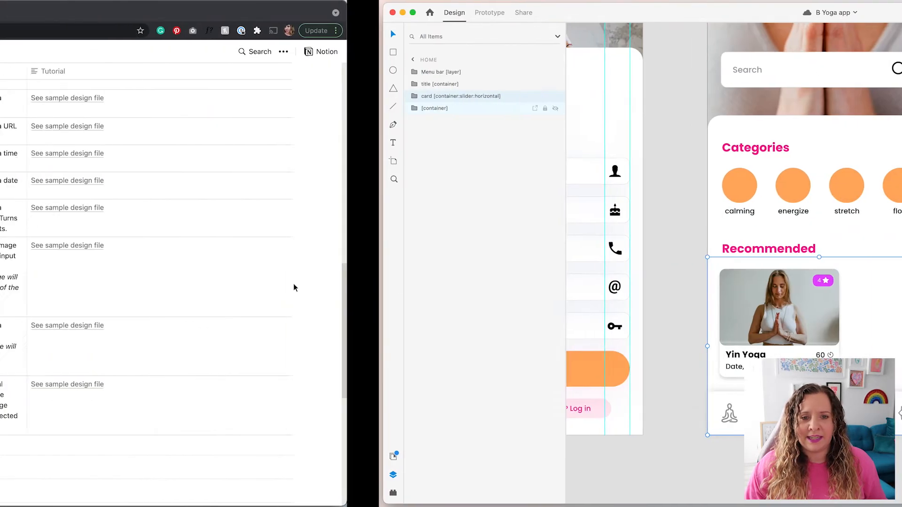
Collapse Forms, expand Containers, and open the Slider (horizontal scroll) tutorial page in a new tab.
scroll(40, 237, "up", 8)
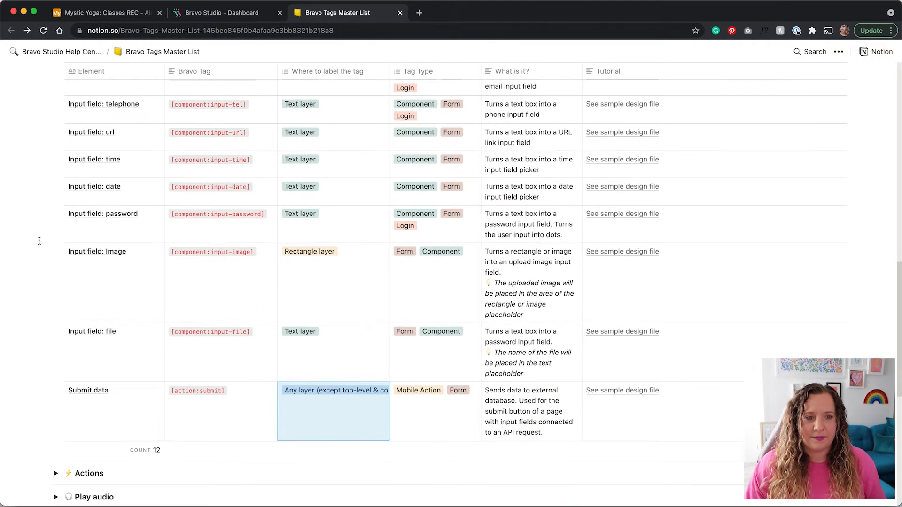
left_click(57, 273)
scroll(102, 291, "up", 4)
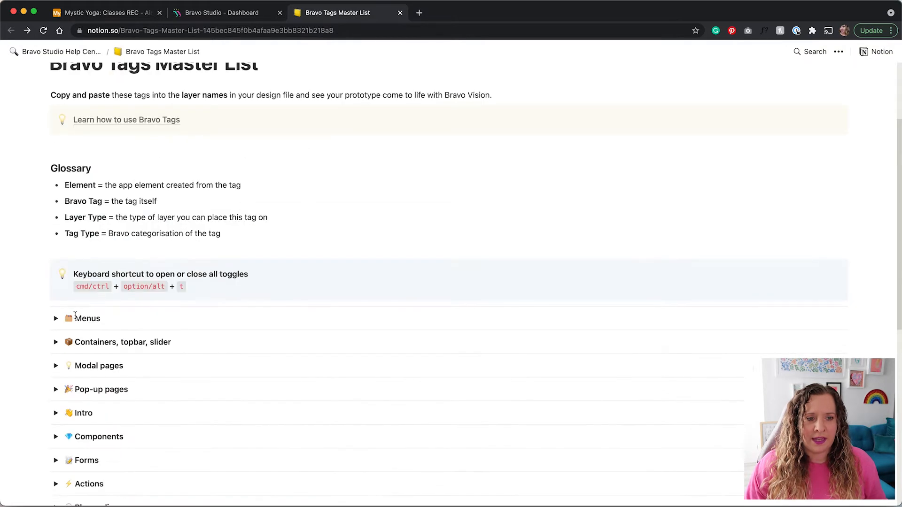
left_click(56, 342)
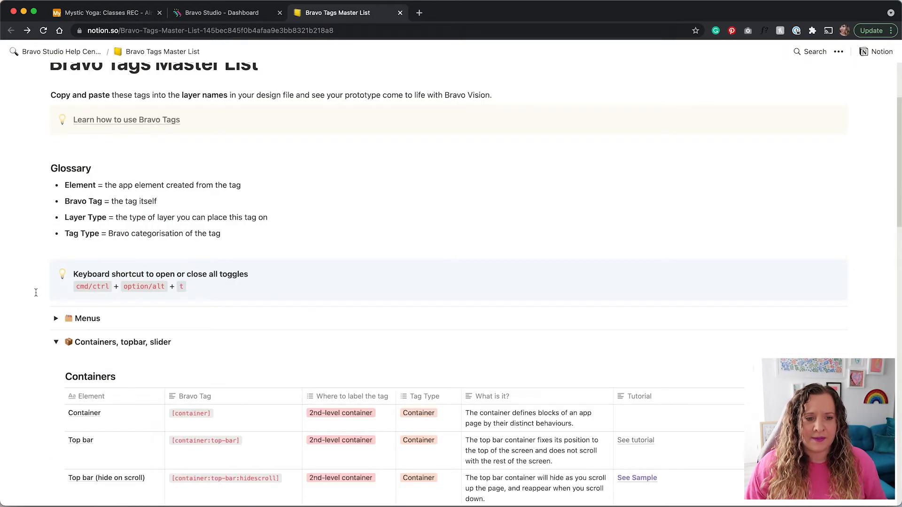
scroll(36, 293, "down", 6)
scroll(35, 293, "down", 4)
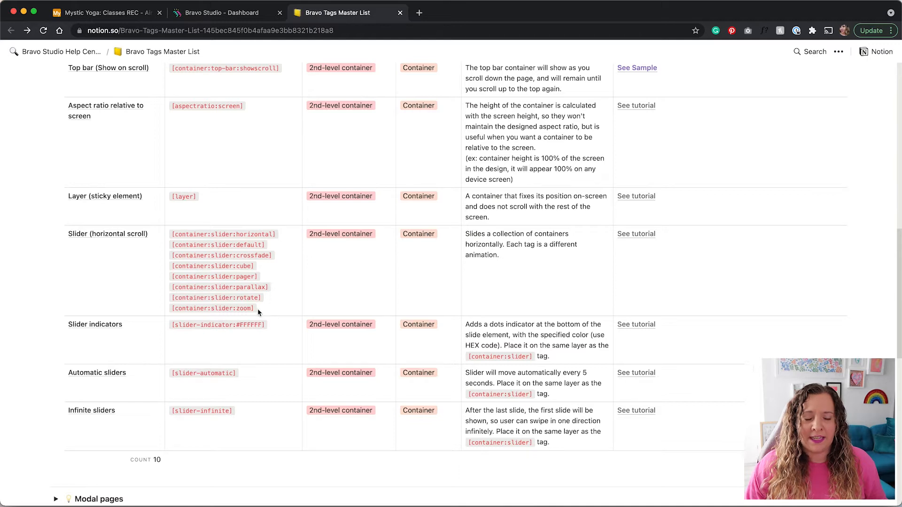
left_click(640, 236)
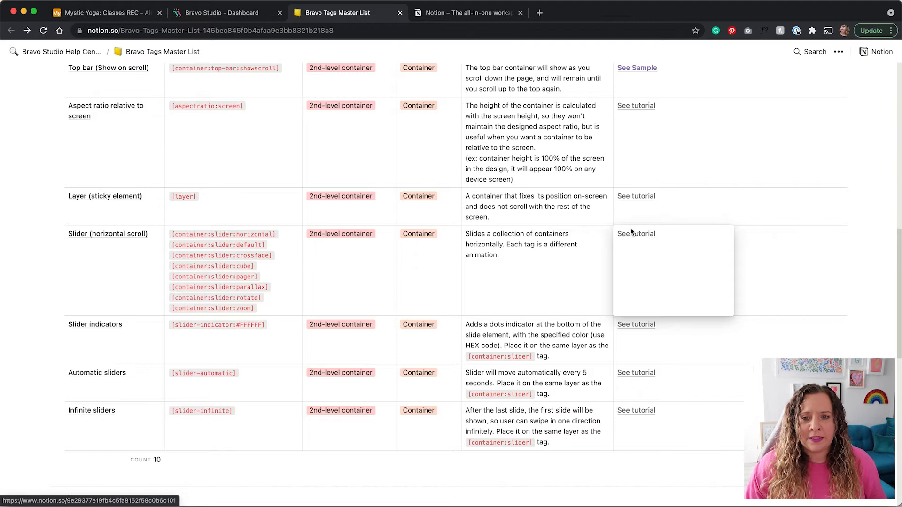
left_click(456, 14)
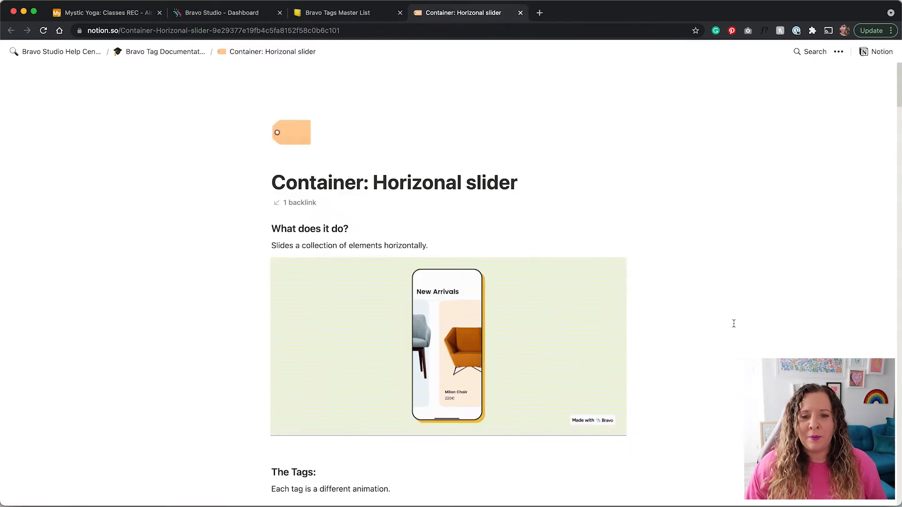
Scroll through the slider tag animation GIFs and highlight the container:slider:cube tag.
scroll(734, 323, "down", 3)
scroll(734, 324, "down", 2)
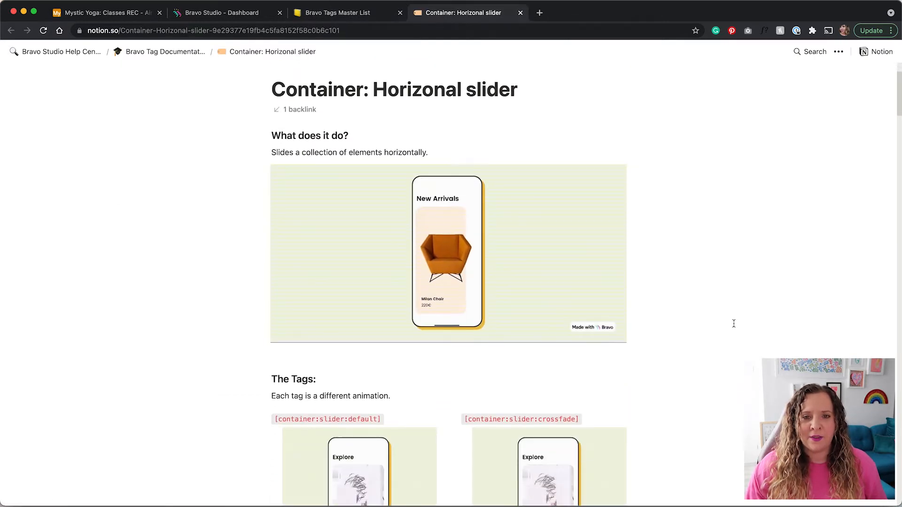
scroll(734, 324, "down", 10)
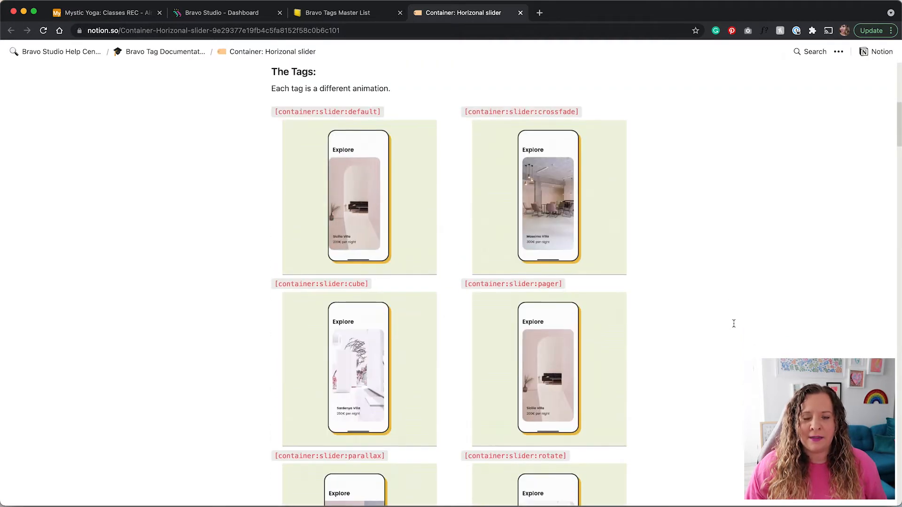
scroll(734, 323, "down", 2)
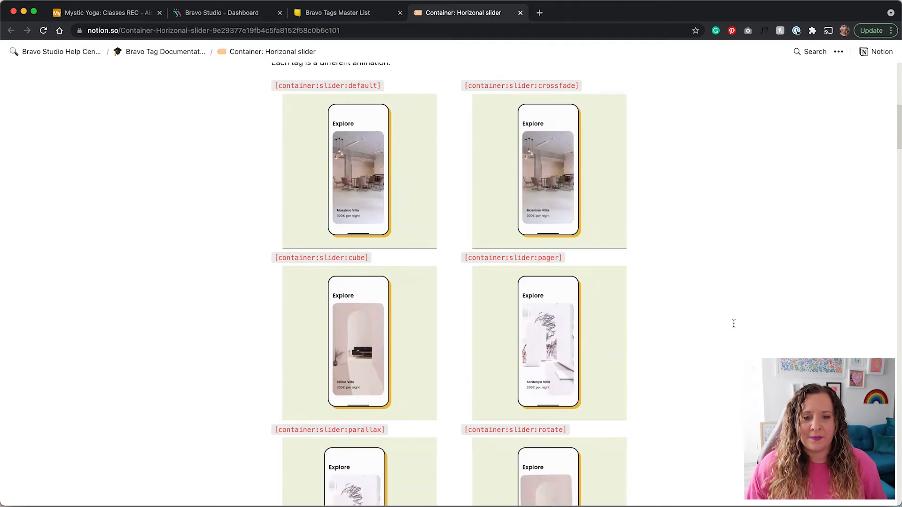
scroll(733, 322, "down", 1)
double_click(356, 245)
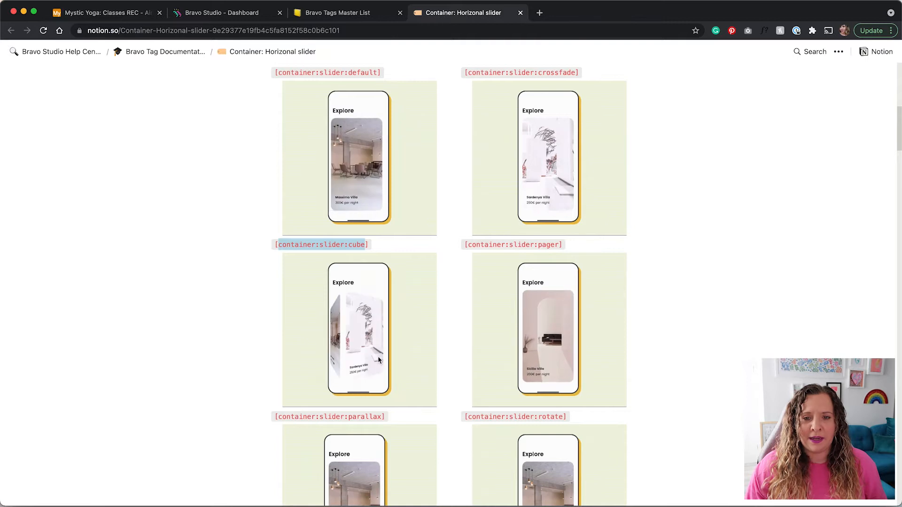
left_click(741, 282)
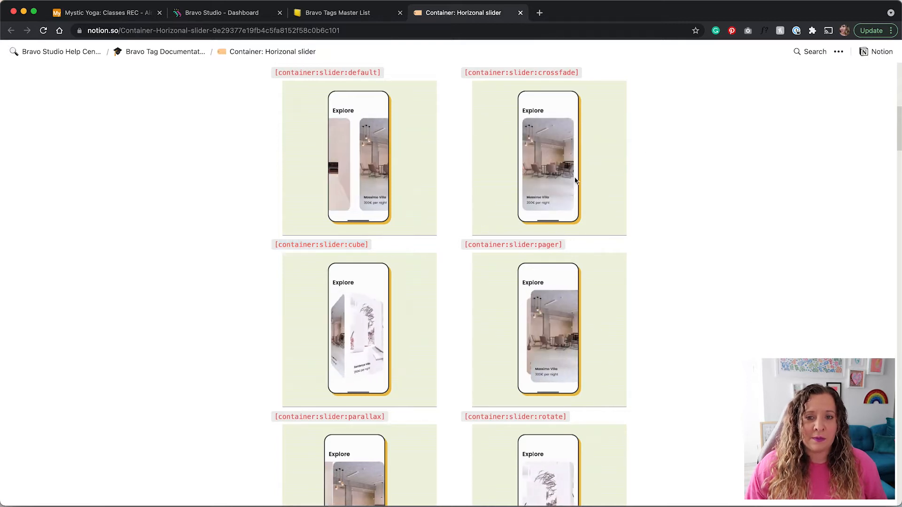
scroll(694, 353, "down", 7)
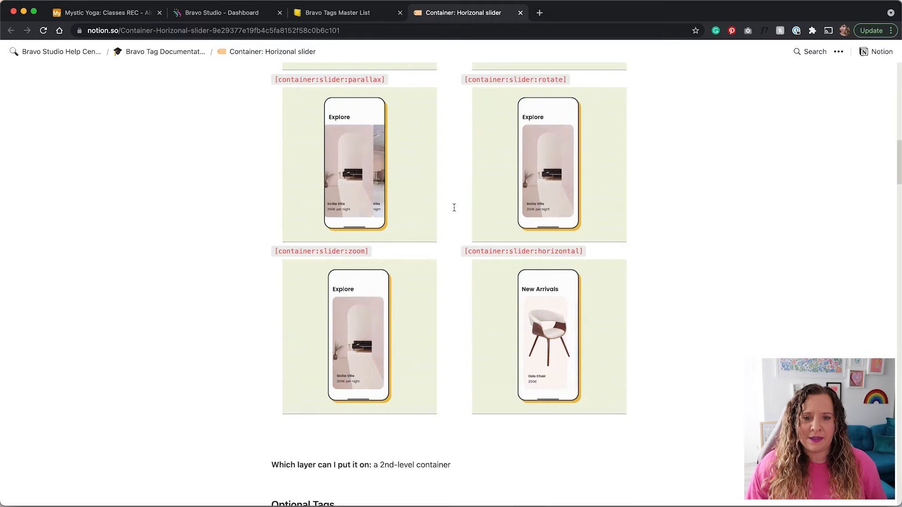
Scroll back to the top, close the horizontal slider tutorial page and switch to Adobe XD.
scroll(454, 207, "up", 1)
scroll(454, 207, "up", 3)
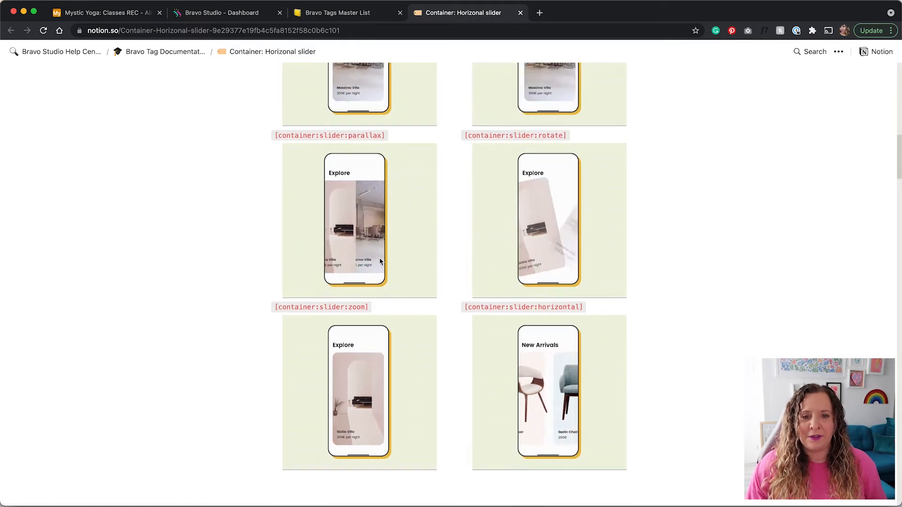
scroll(409, 262, "up", 3)
scroll(409, 261, "up", 15)
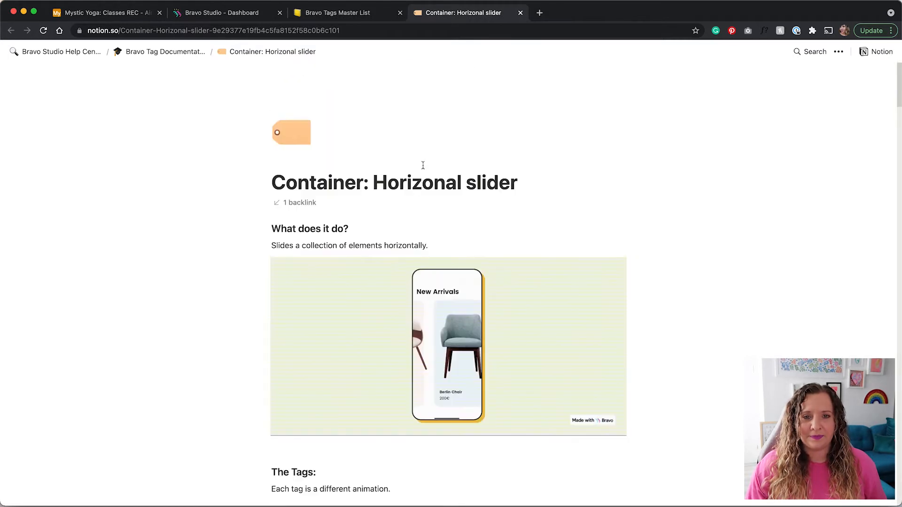
left_click(520, 13)
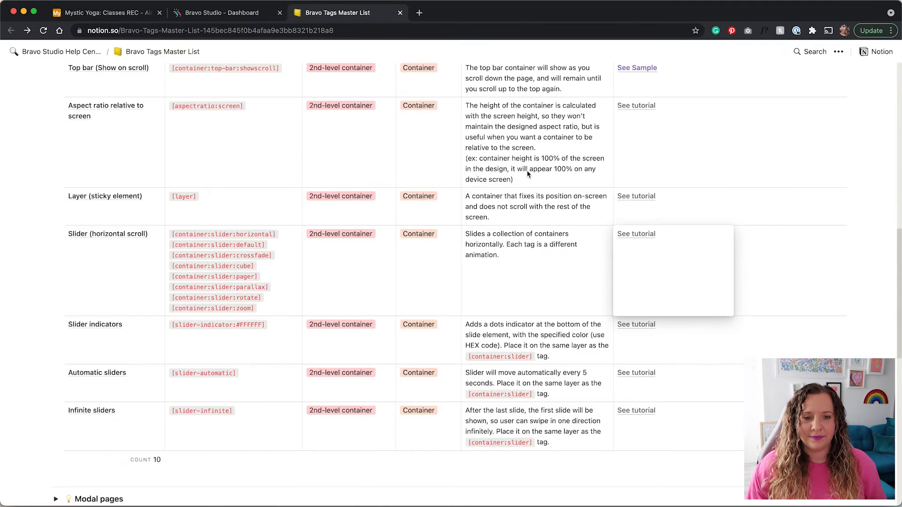
key("ctrl+Right")
Inspect the Home slider card's area and slide 1 layers, then collapse the groups and deselect.
left_click(35, 97)
left_click(66, 121)
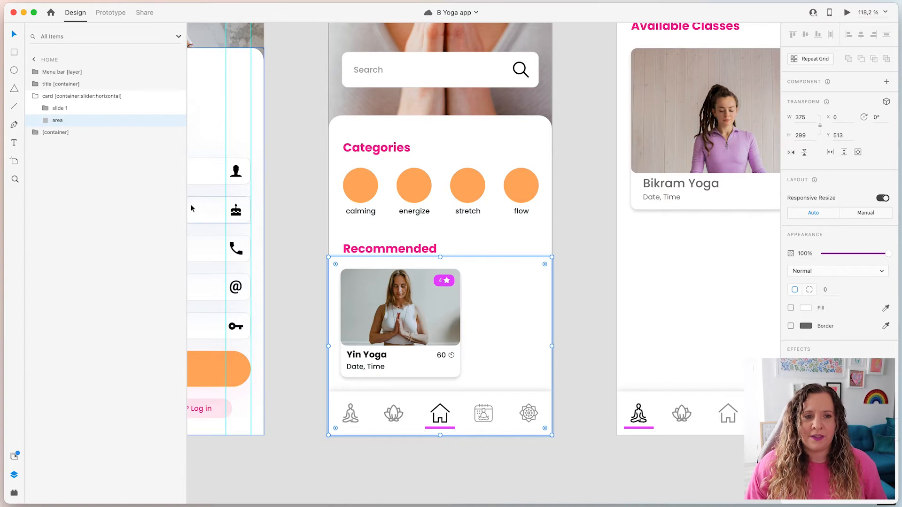
left_click(72, 109)
double_click(117, 112)
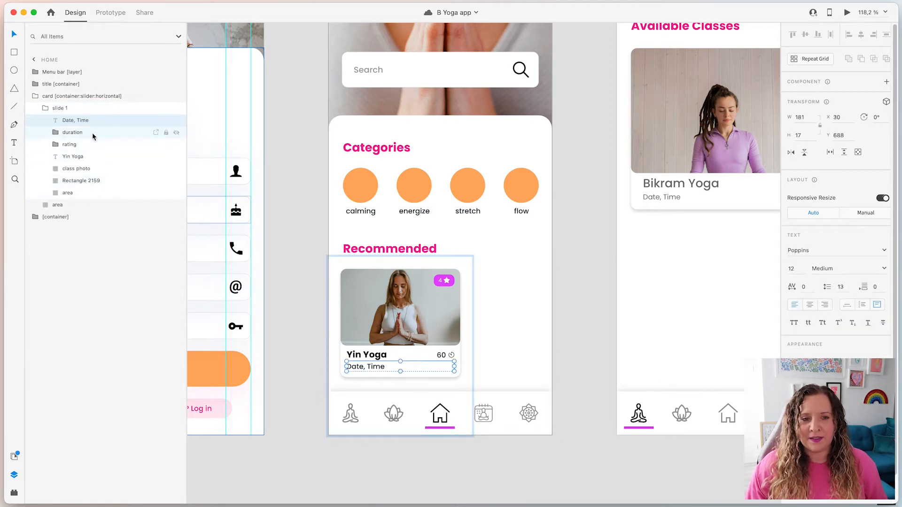
left_click(45, 108)
left_click(35, 96)
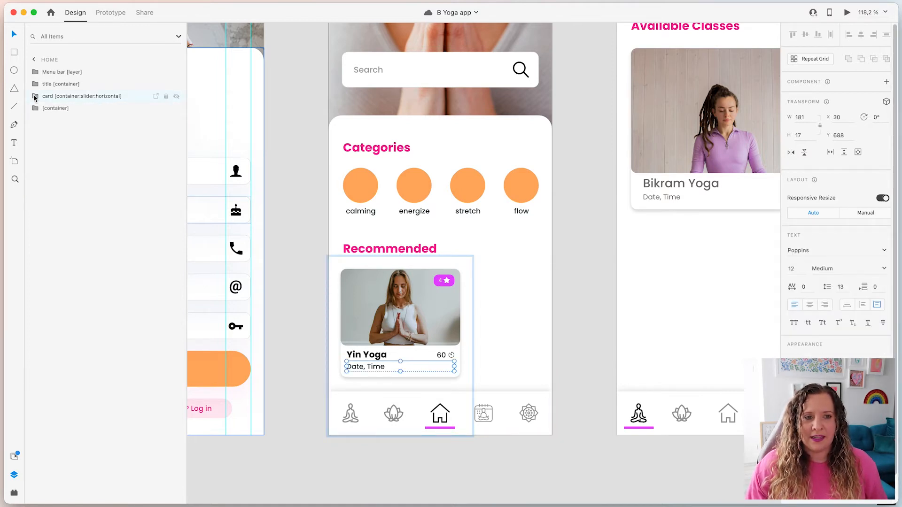
left_click(568, 313)
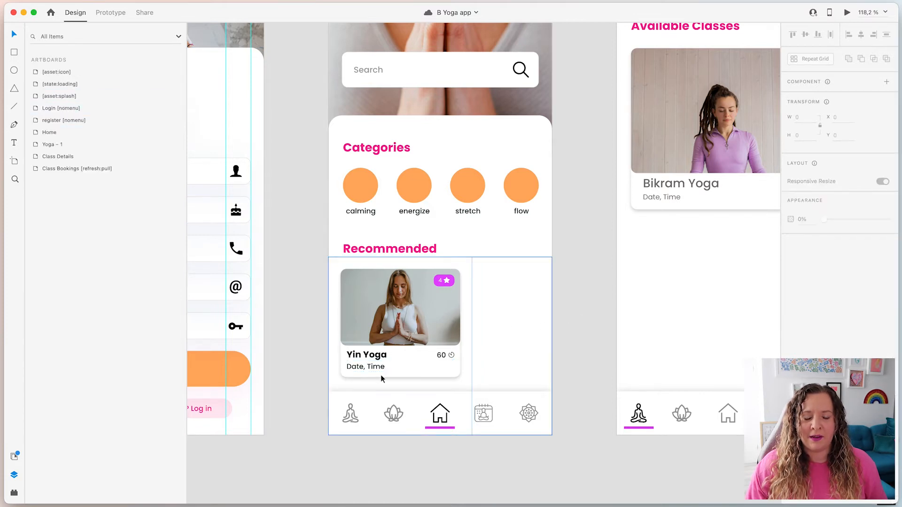
On Class Details, select the page content, bottom Menu bar and Topbar layers.
scroll(606, 373, "up", 3)
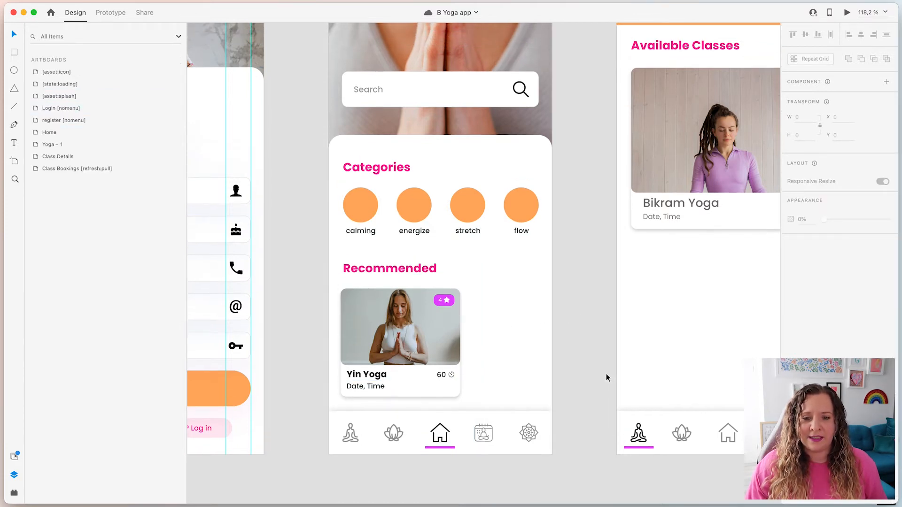
scroll(606, 374, "down", 3)
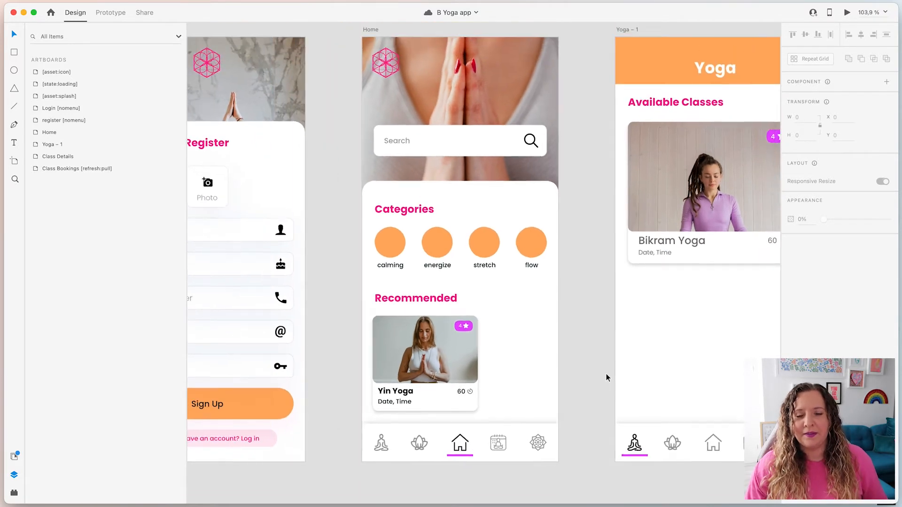
scroll(590, 359, "right", 6)
scroll(467, 393, "up", 3)
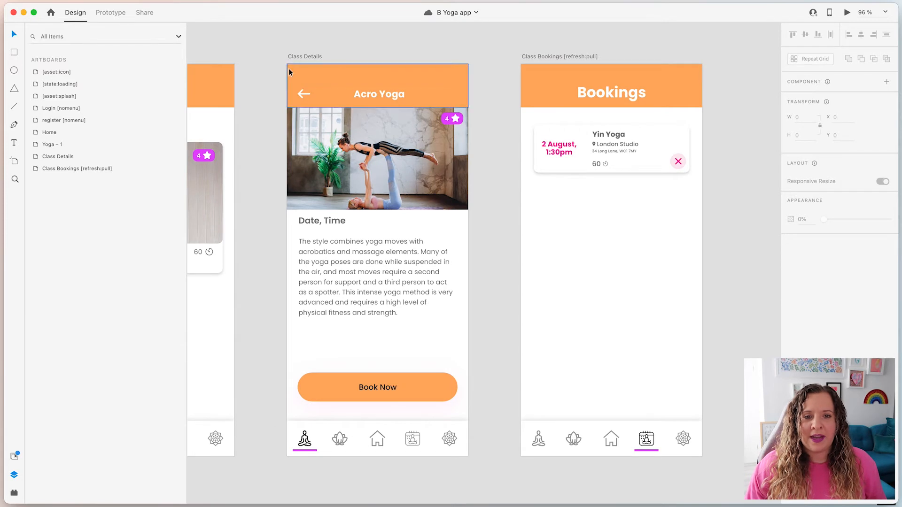
left_click(373, 190)
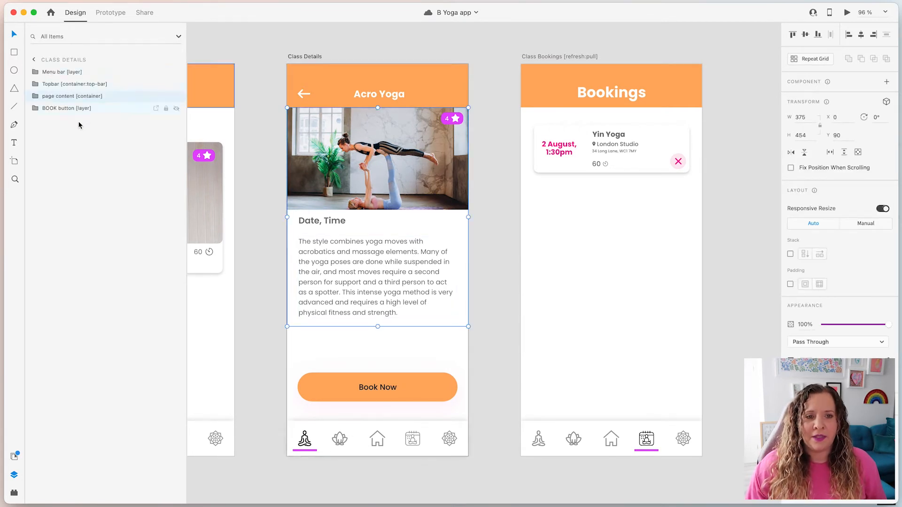
left_click(47, 73)
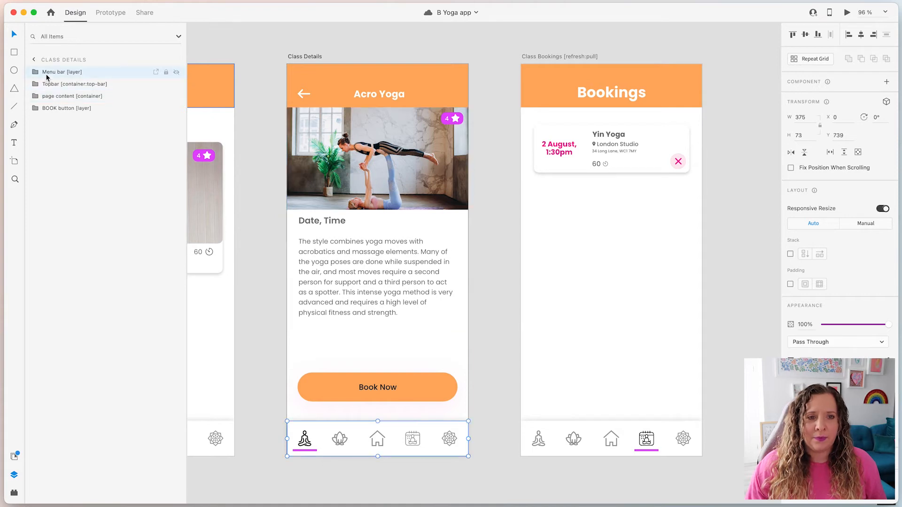
left_click(55, 84)
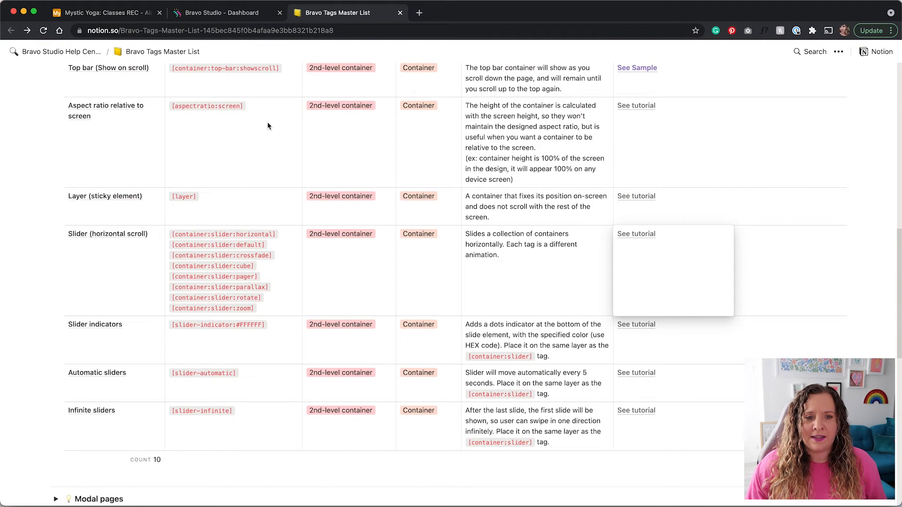
Close the Notion cell editor and select the Class Details menu bar layer in Adobe XD.
key("Escape")
scroll(87, 286, "up", 5)
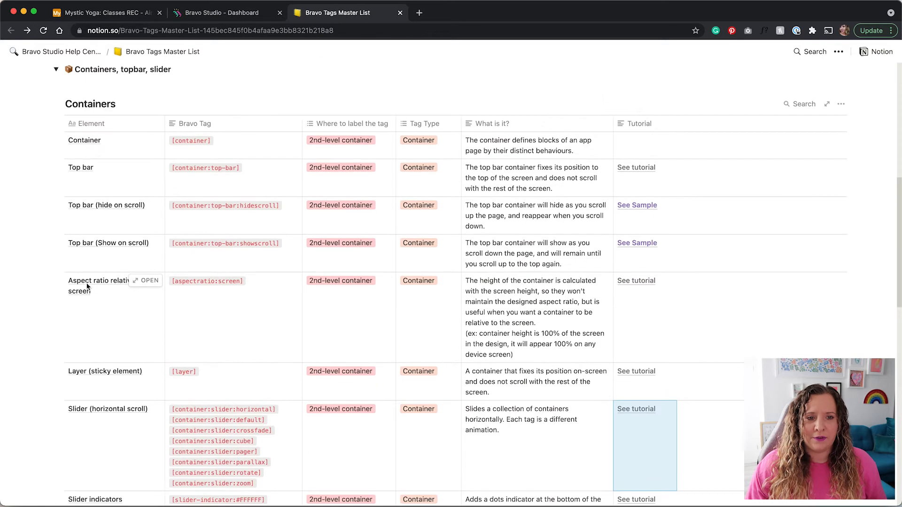
scroll(74, 199, "down", 1)
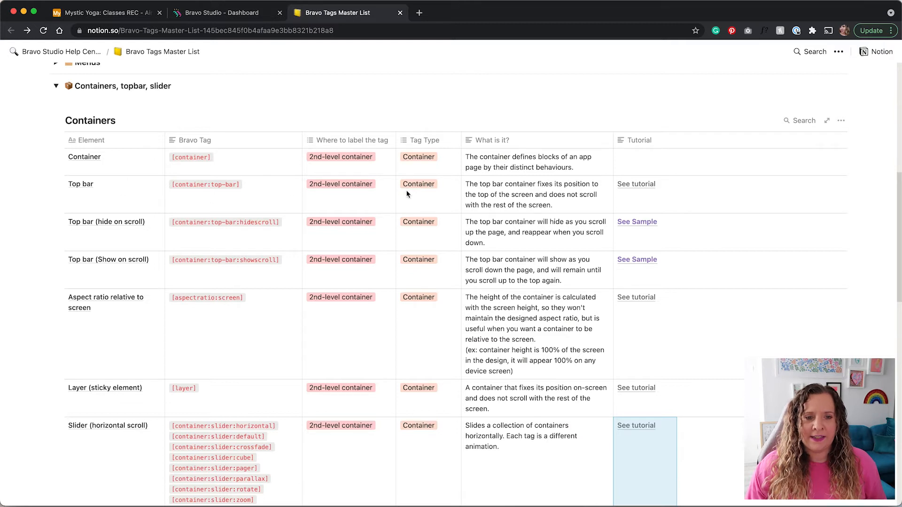
key("ctrl+Right")
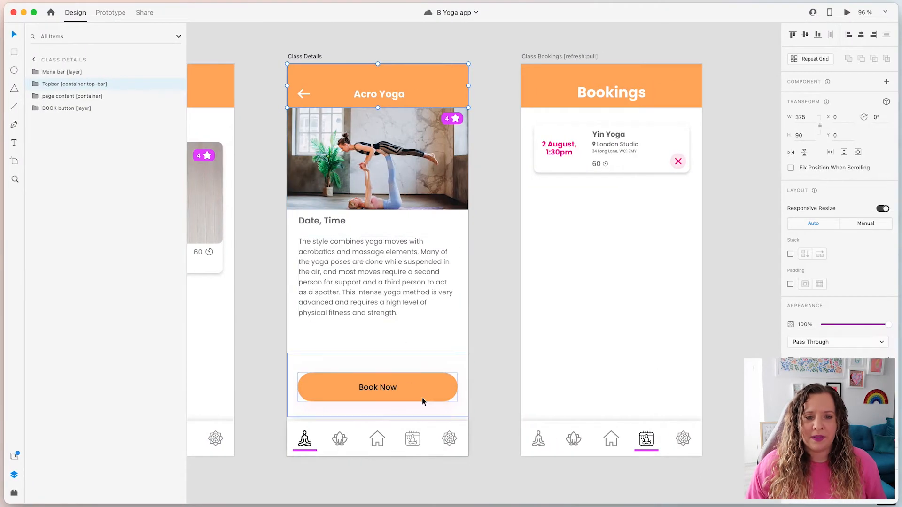
left_click(329, 440)
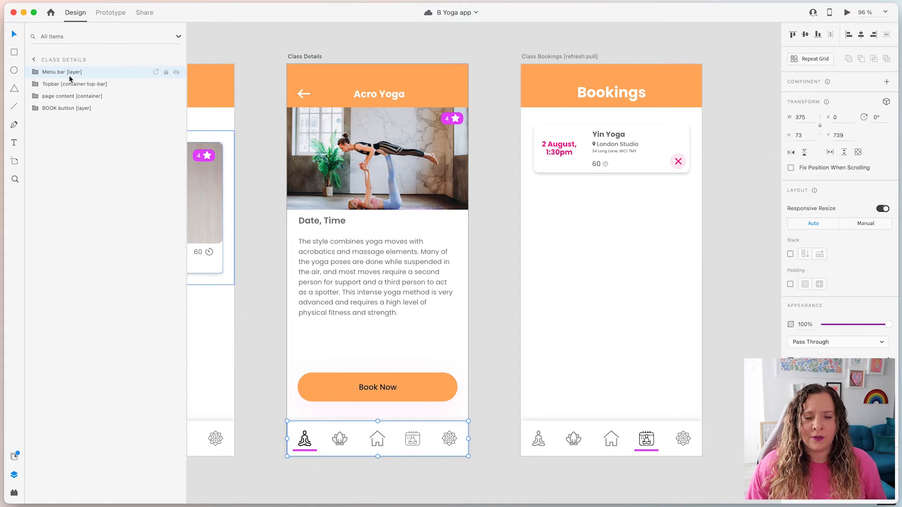
In the tag list, collapse Containers, expand Menus and open the Tabs menu tutorial in a new tab.
key("ctrl+Left")
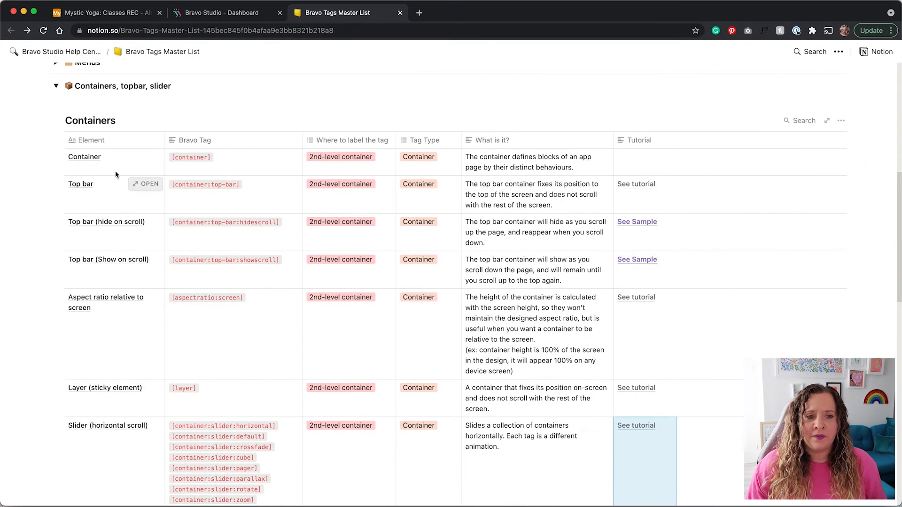
scroll(48, 235, "up", 3)
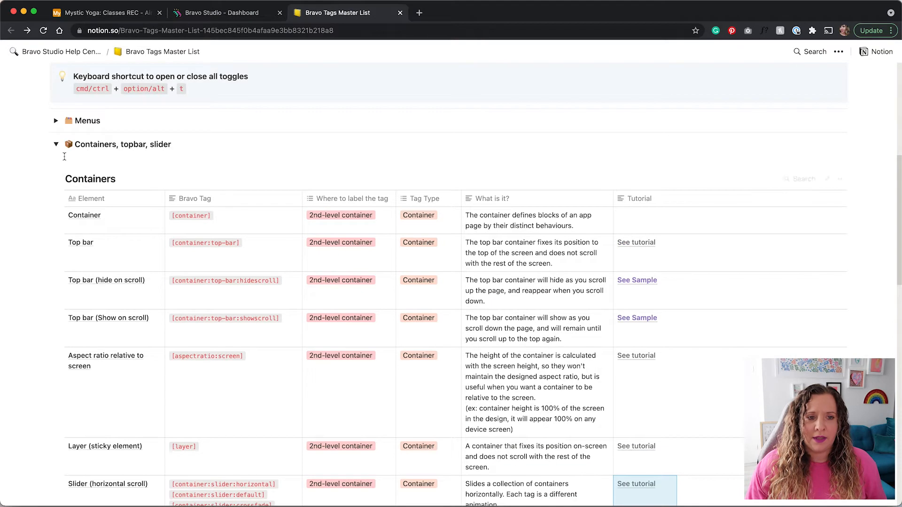
left_click(57, 145)
left_click(57, 121)
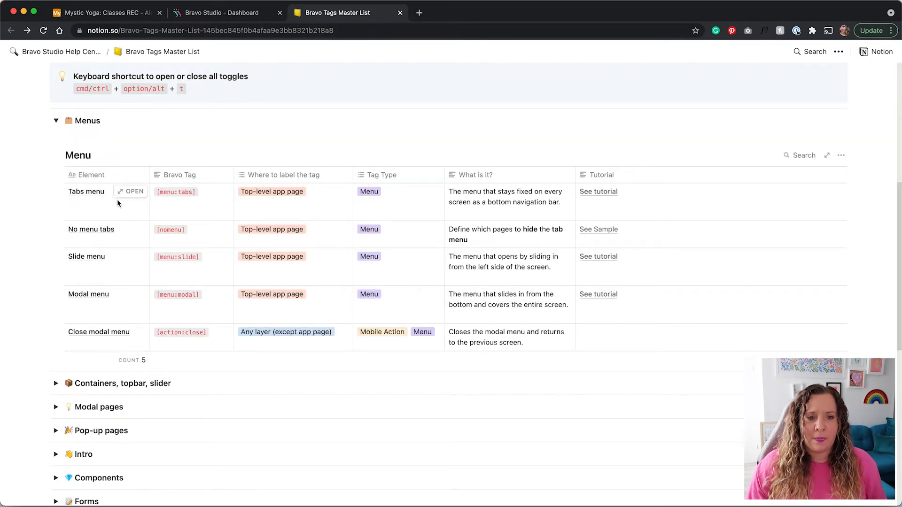
left_click(598, 193)
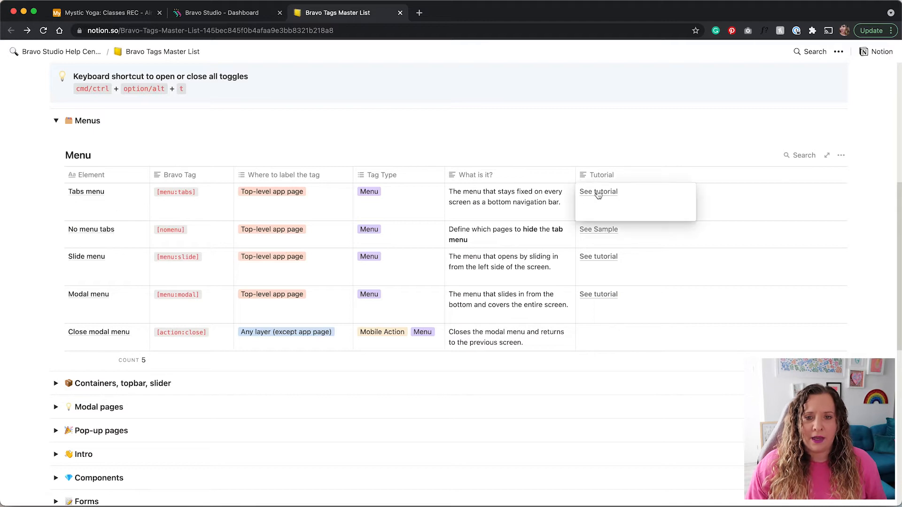
left_click(598, 193)
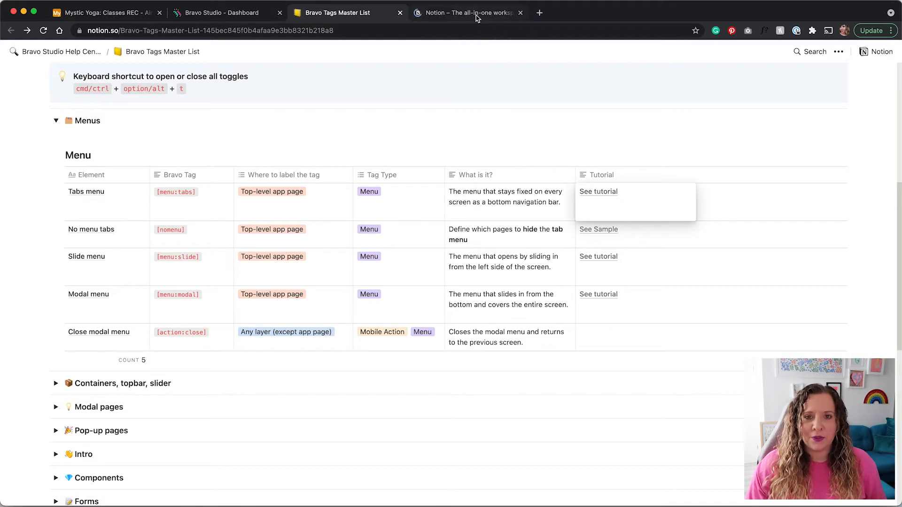
left_click(475, 16)
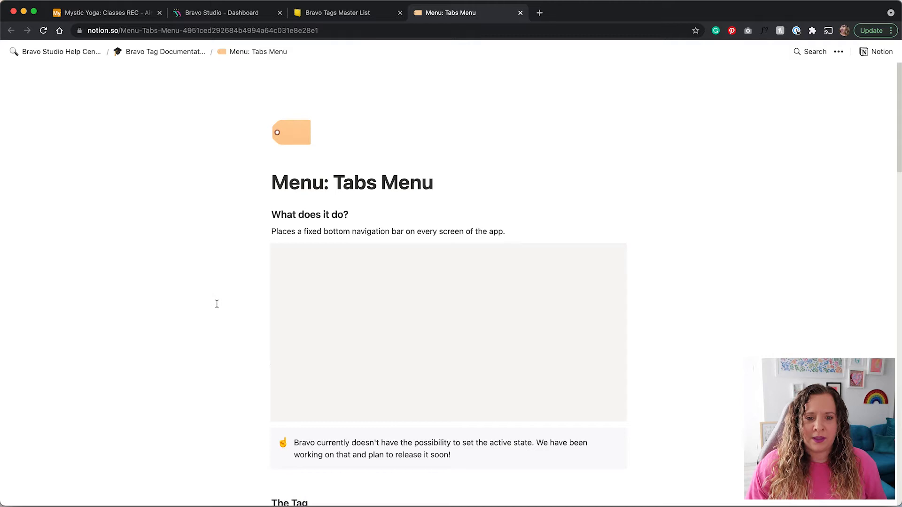
Read through the Menu: Tabs Menu documentation page, then close it.
scroll(218, 304, "down", 2)
scroll(216, 304, "down", 1)
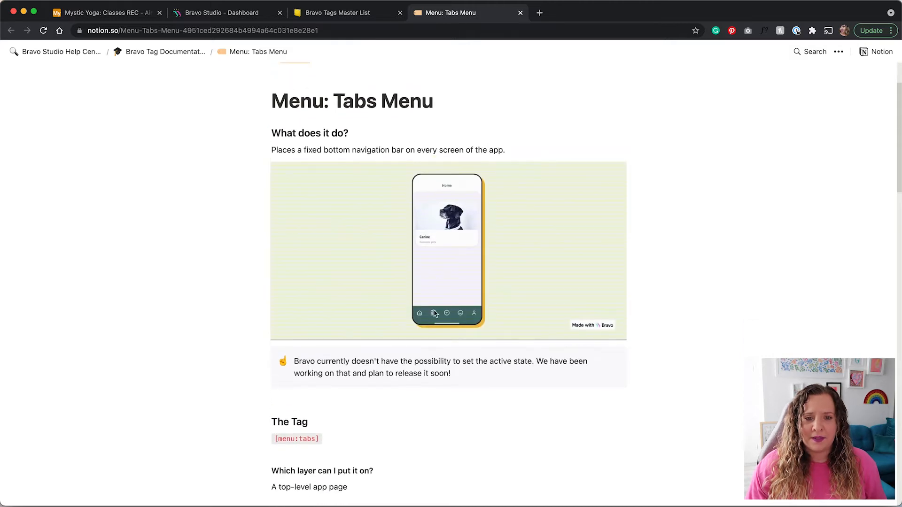
scroll(321, 373, "down", 2)
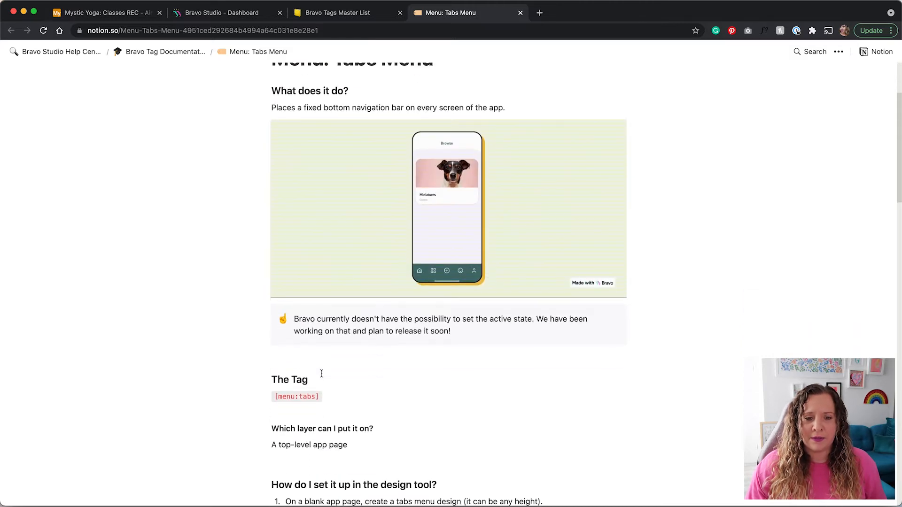
scroll(322, 374, "up", 1)
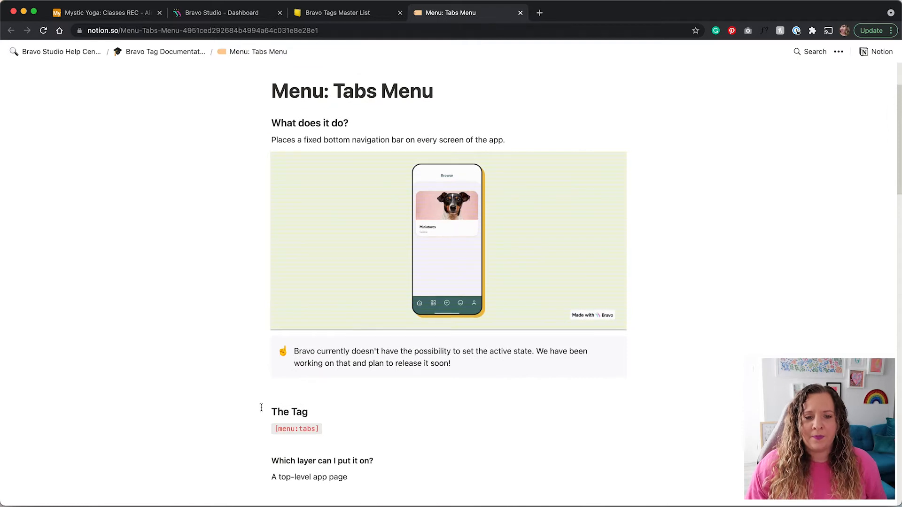
scroll(261, 408, "down", 10)
scroll(423, 347, "up", 2)
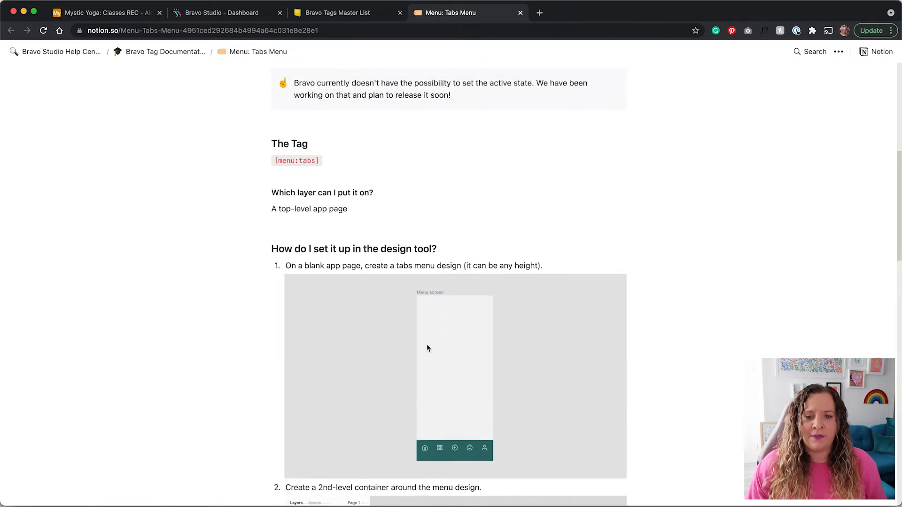
scroll(426, 349, "down", 2)
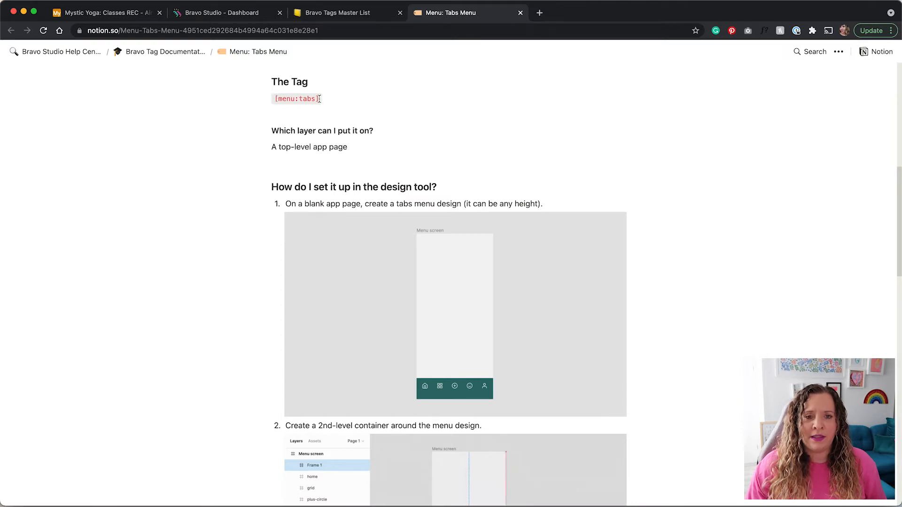
scroll(236, 301, "up", 12)
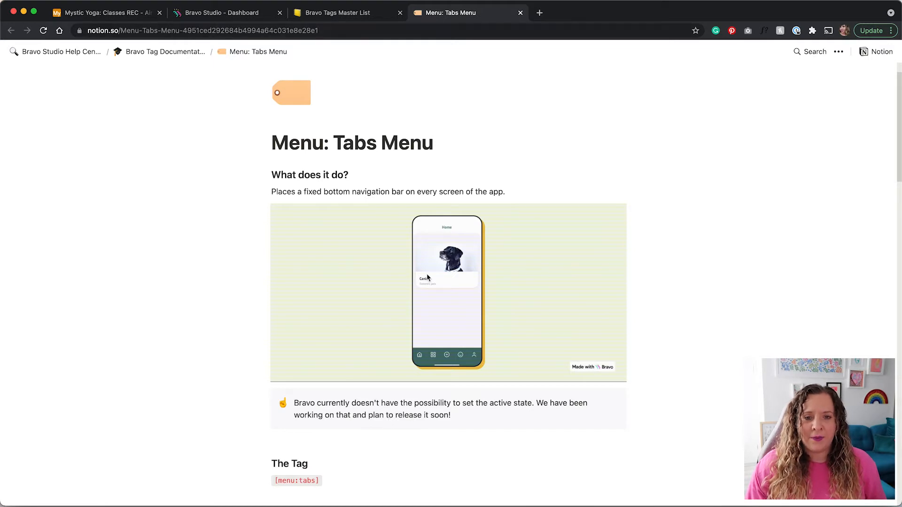
key("super+w")
Check the Date, Time and class image layers, then select the Book Now Button [action:remote].
key("ctrl+Right")
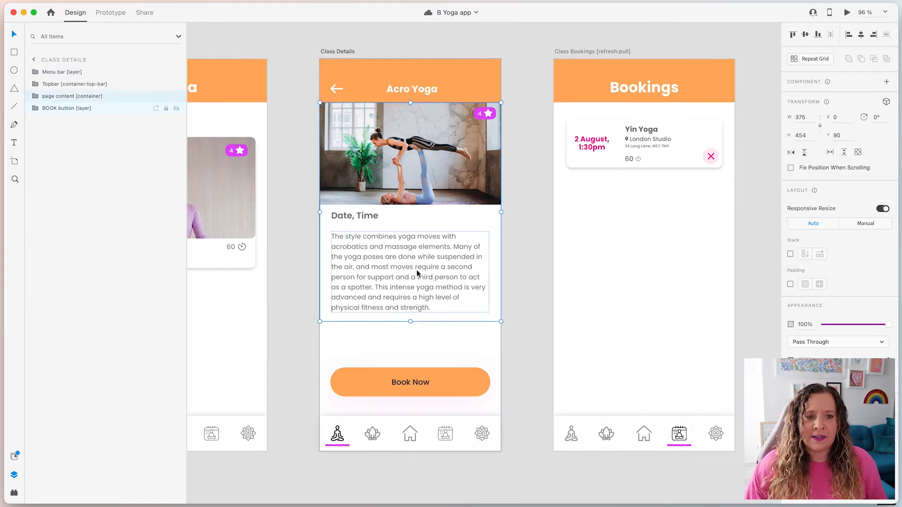
left_click(35, 96)
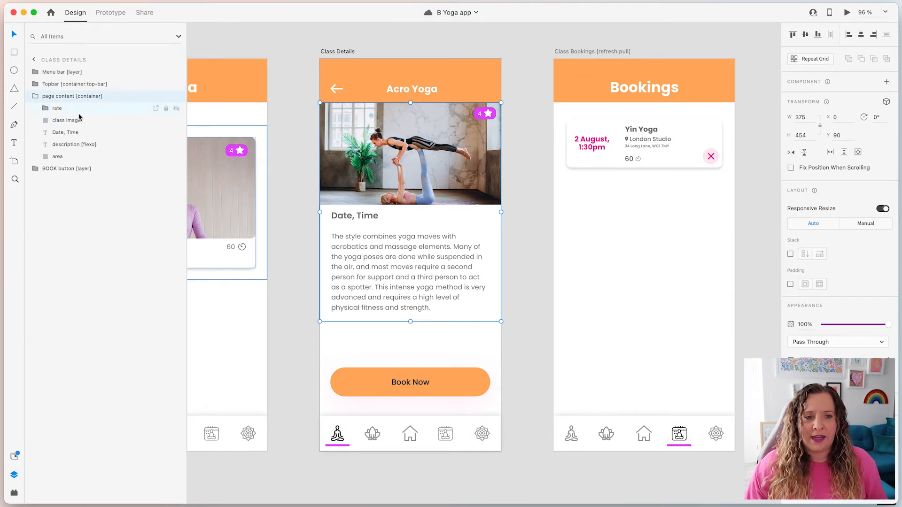
left_click(82, 131)
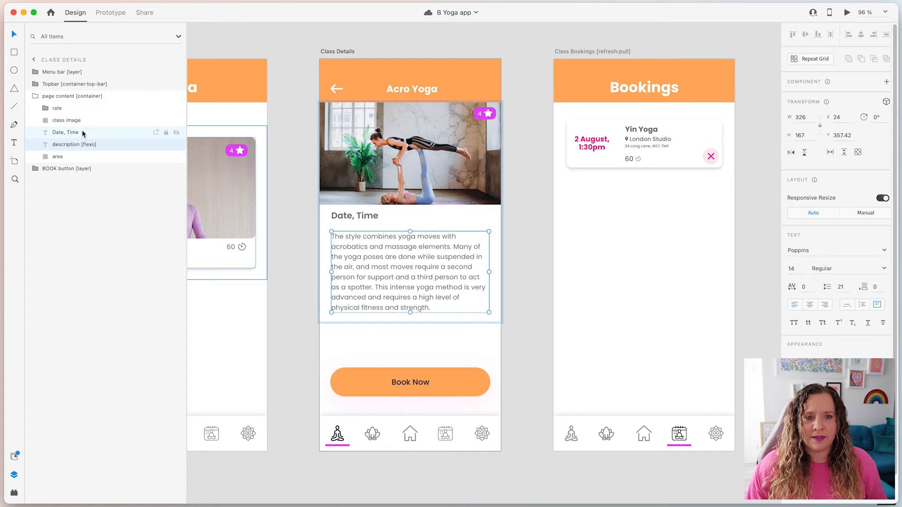
left_click(81, 121)
left_click(36, 97)
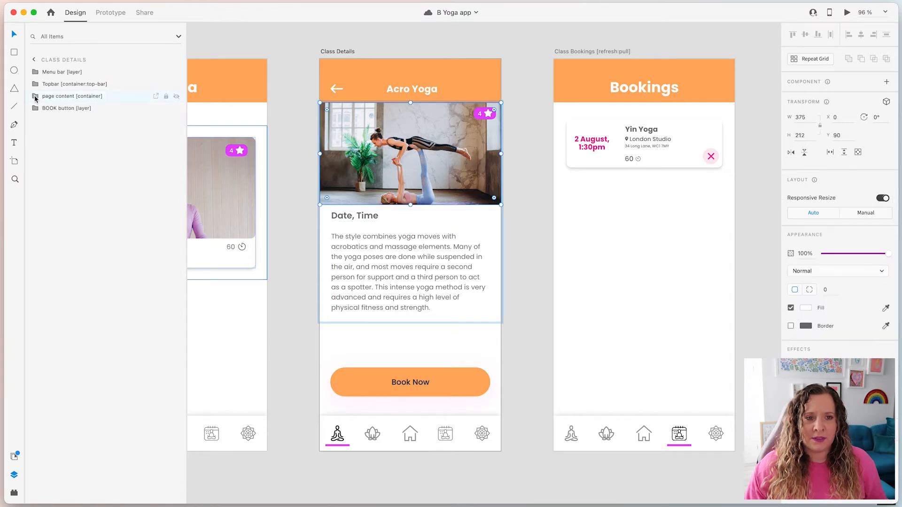
left_click(65, 107)
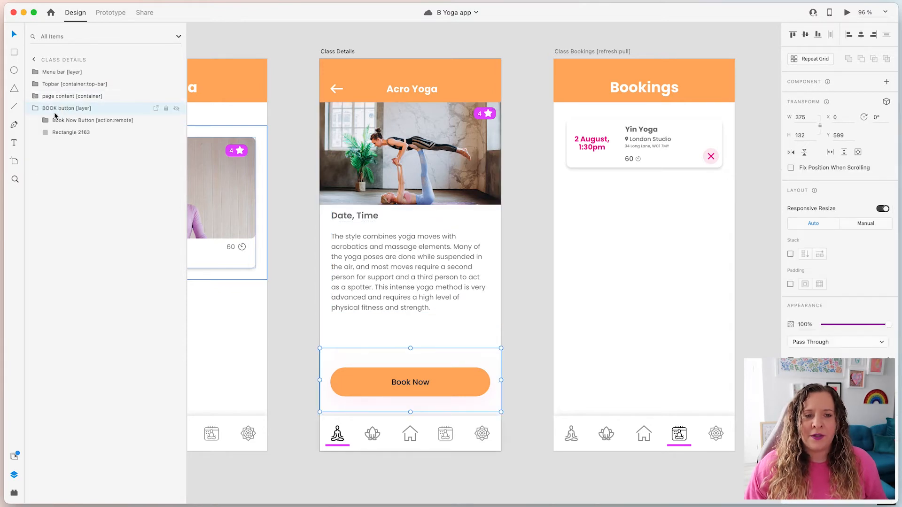
left_click(58, 124)
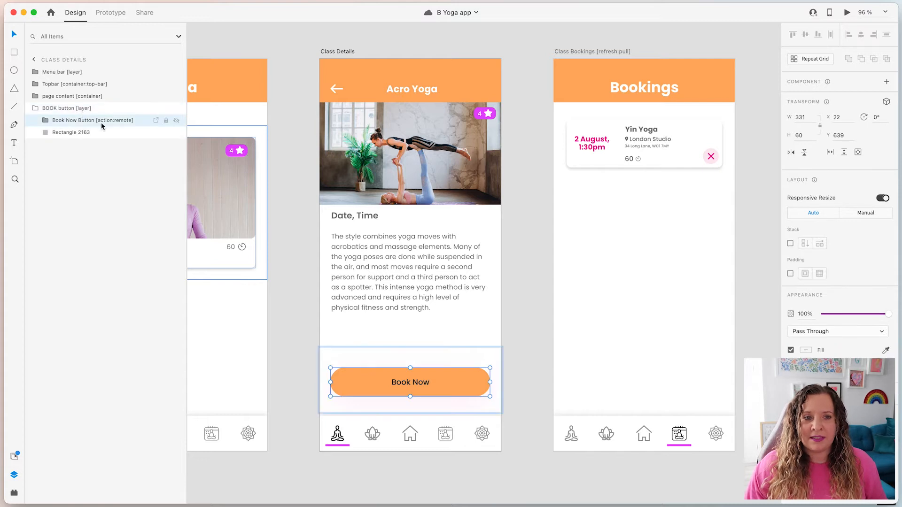
key("ctrl+Left")
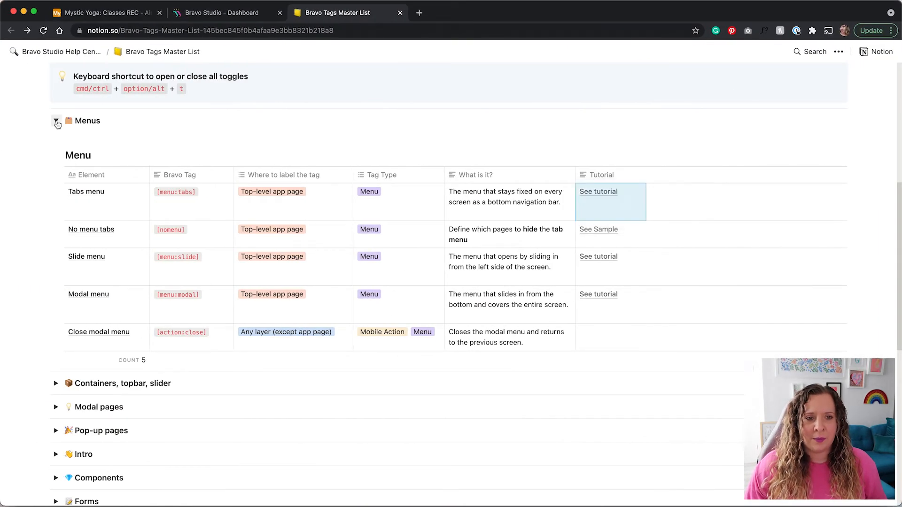
Collapse Menus, expand Actions and read the Remote action's 'Where to label the tag' text.
left_click(56, 122)
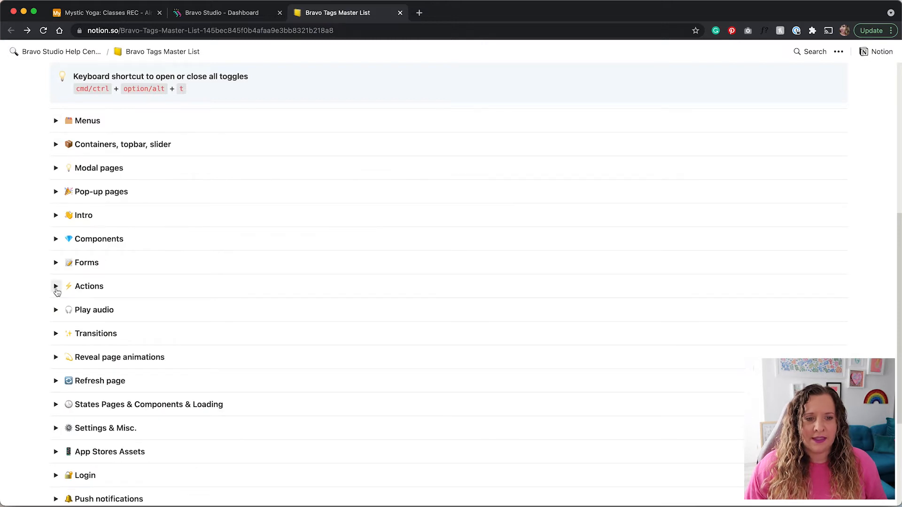
left_click(55, 290)
scroll(24, 284, "down", 3)
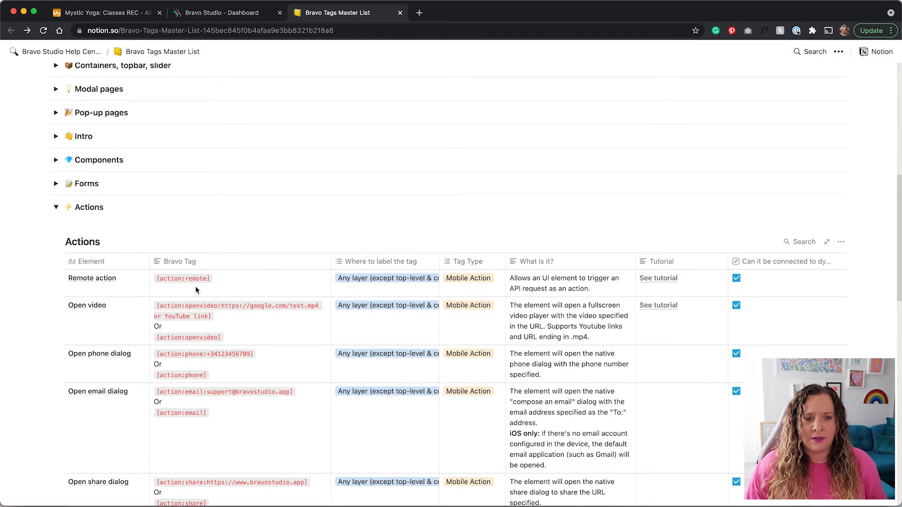
left_click(354, 283)
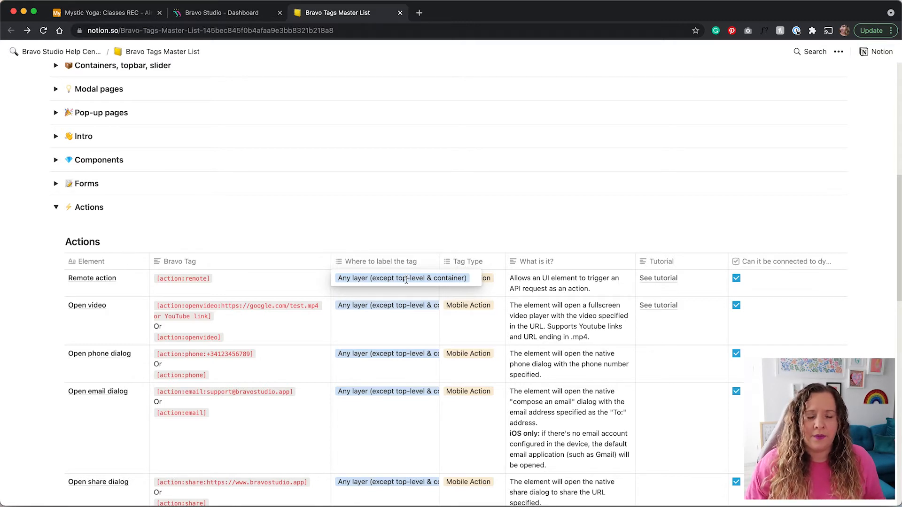
key("Escape")
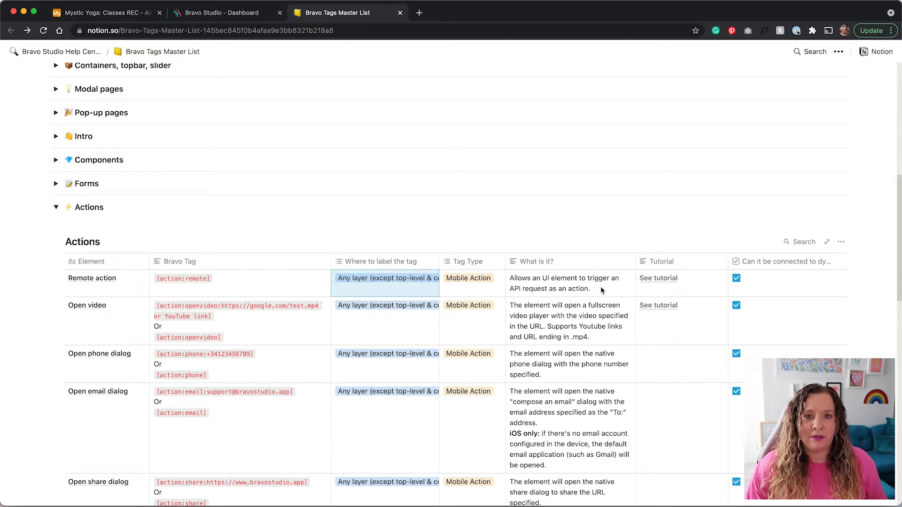
key("ctrl+Right")
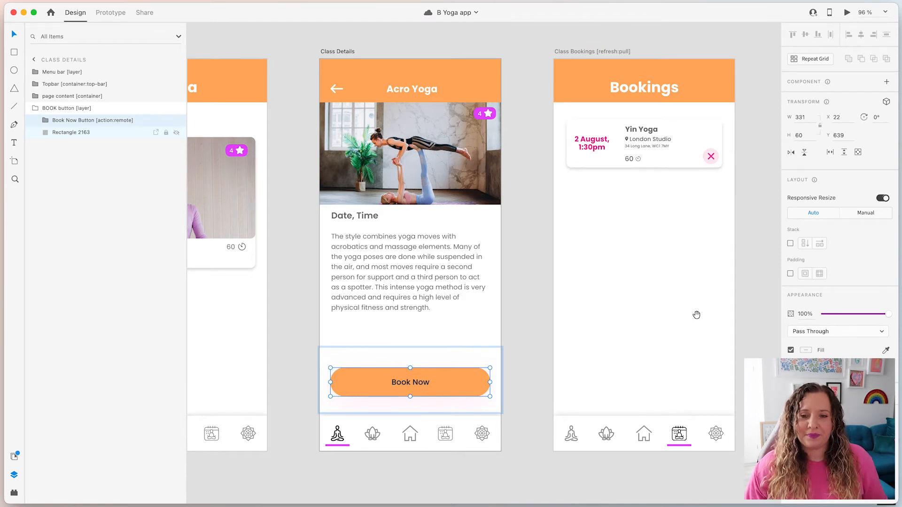
Zoom into Class Bookings and select the Cancel button inside Booking details > card.
left_click_drag(697, 315, 566, 317)
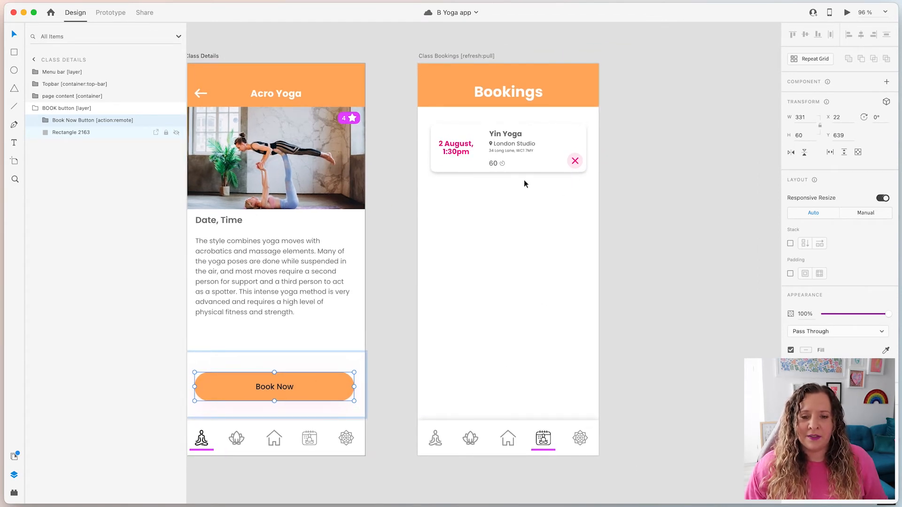
scroll(524, 179, "up", 3)
scroll(528, 196, "up", 3)
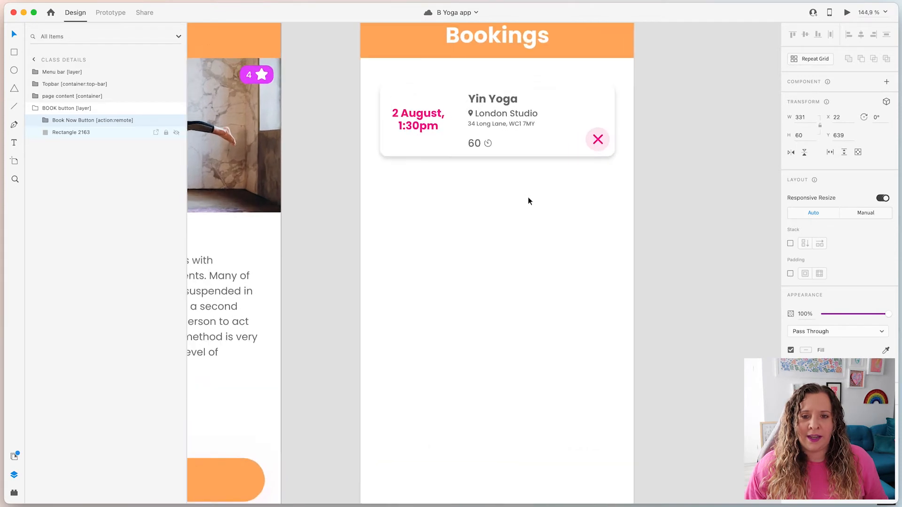
scroll(521, 197, "up", 2)
left_click(511, 241)
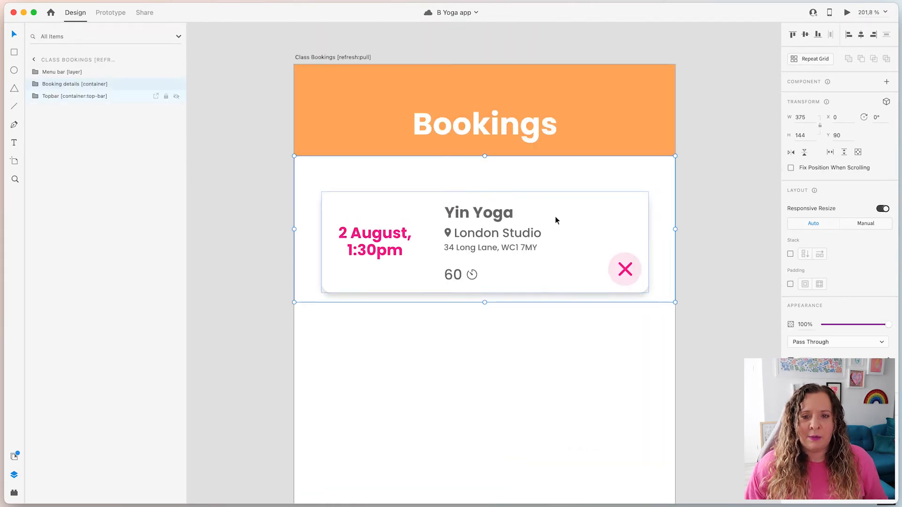
left_click(35, 84)
left_click(64, 97)
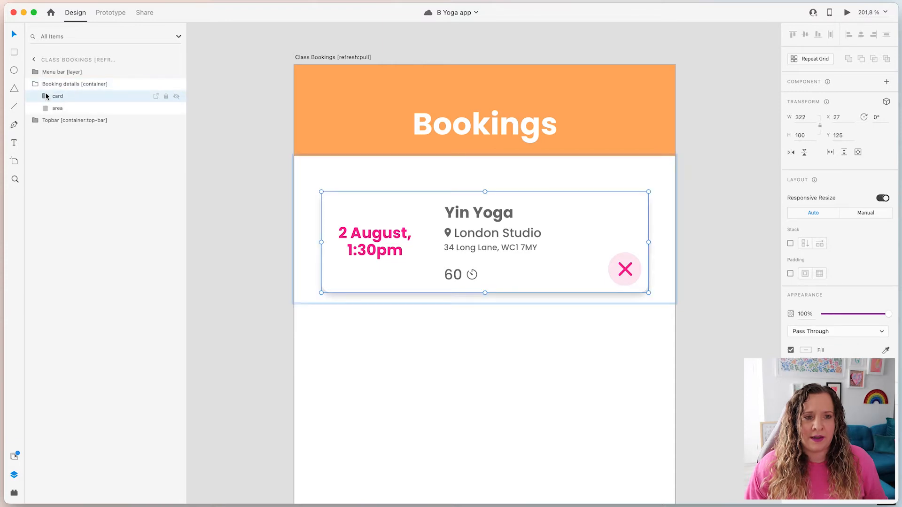
left_click(49, 84)
left_click(68, 110)
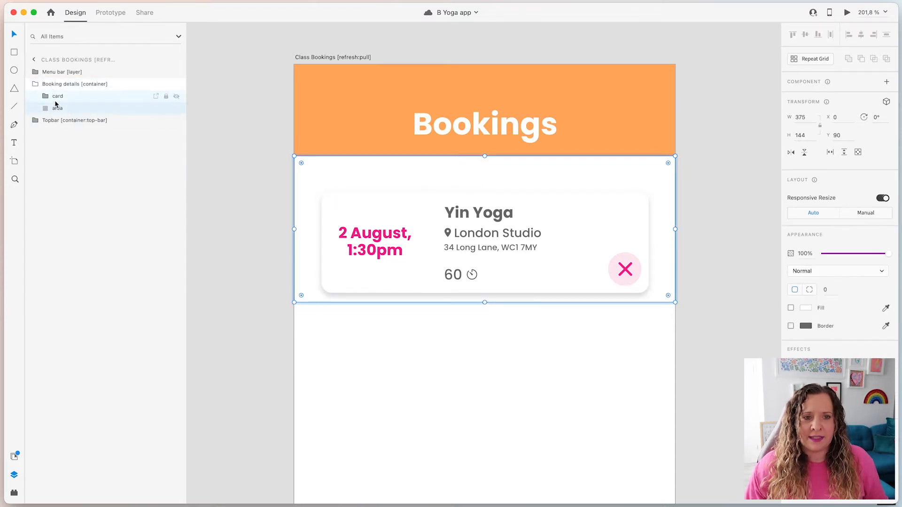
left_click(46, 97)
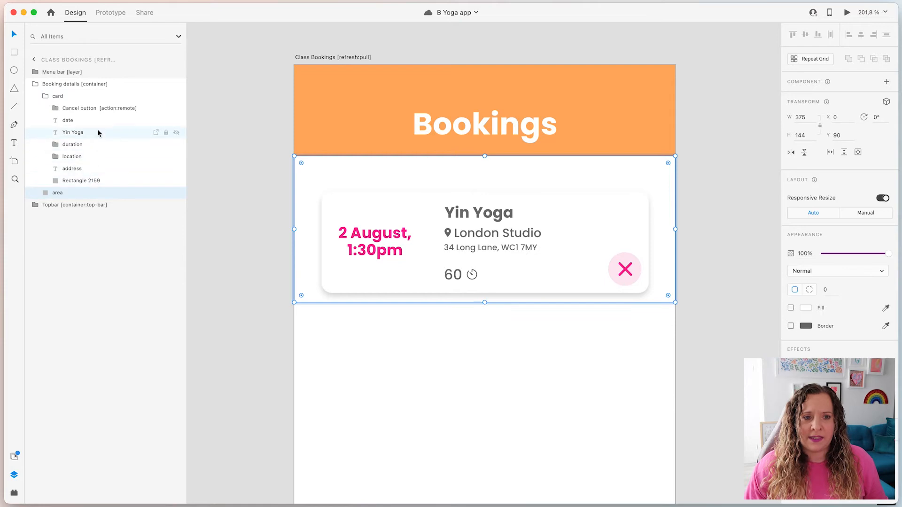
left_click(79, 109)
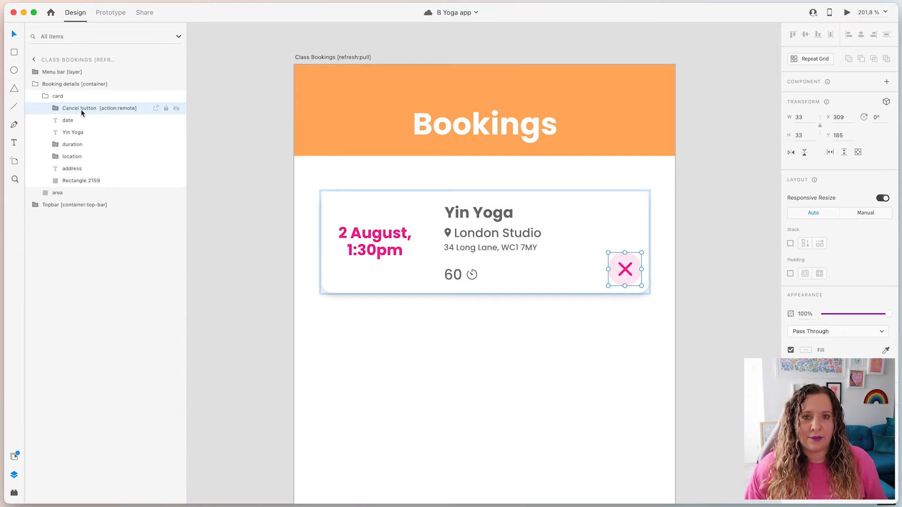
Deselect, zoom out over all screens and switch to Prototype mode.
left_click(252, 173)
scroll(261, 208, "down", 5)
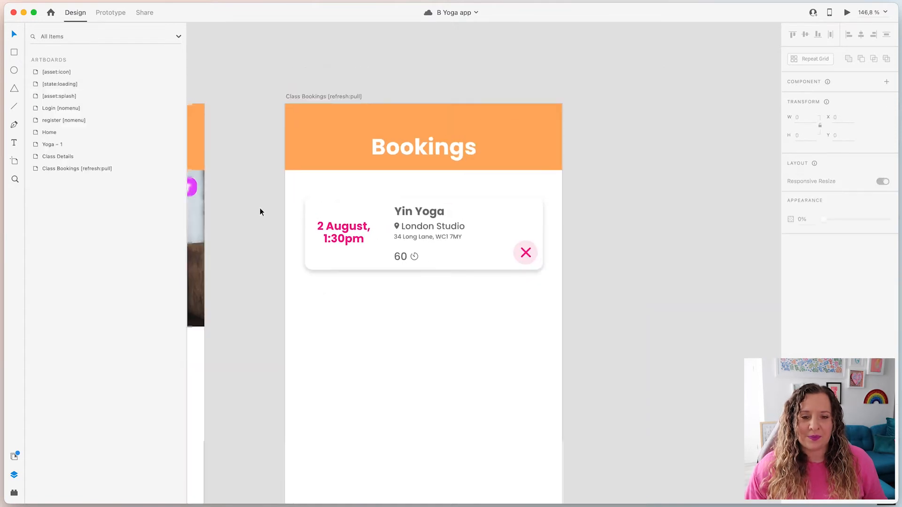
scroll(261, 136, "down", 5)
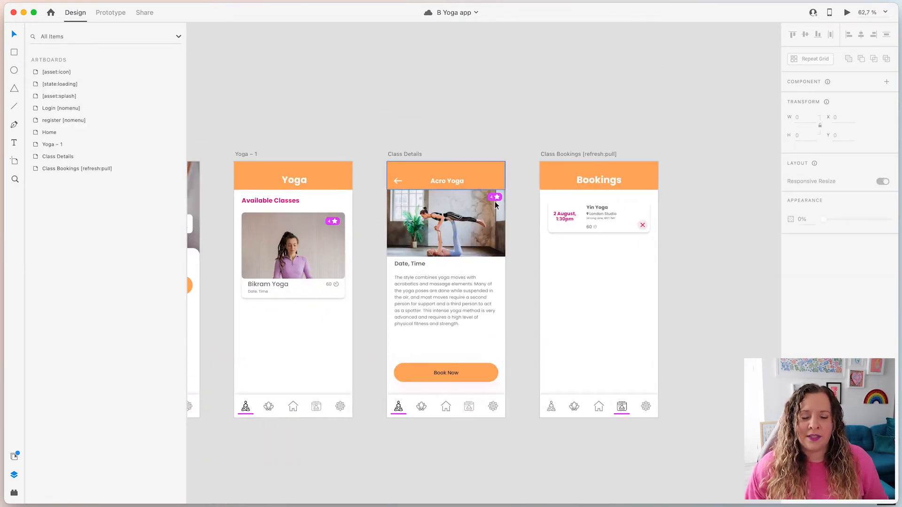
scroll(465, 129, "left", 5)
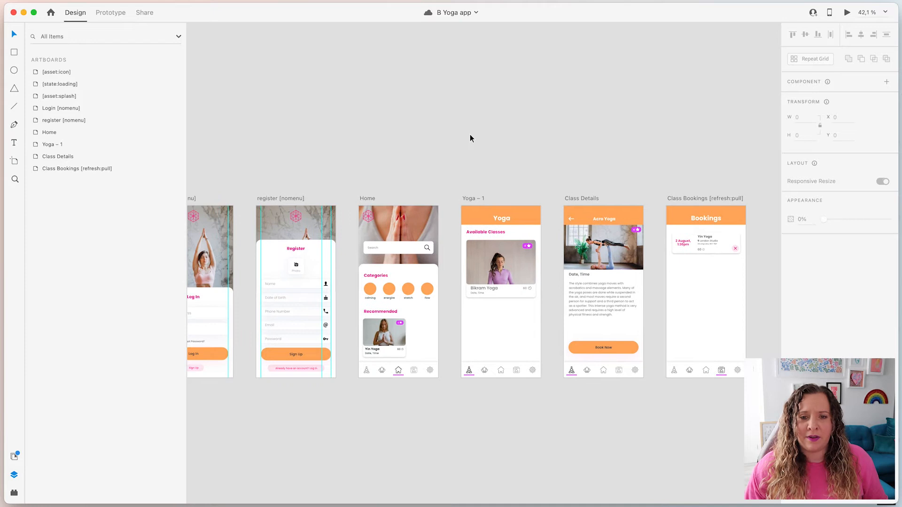
scroll(471, 136, "down", 2)
scroll(382, 136, "up", 1)
left_click(111, 12)
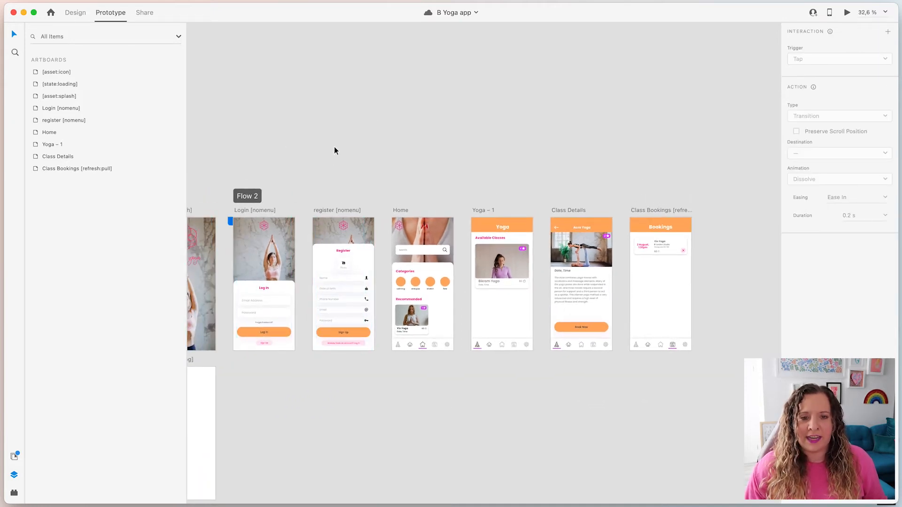
Reveal all prototype links, then inspect the login card's Sign Up link to the register screen.
key("ctrl+a")
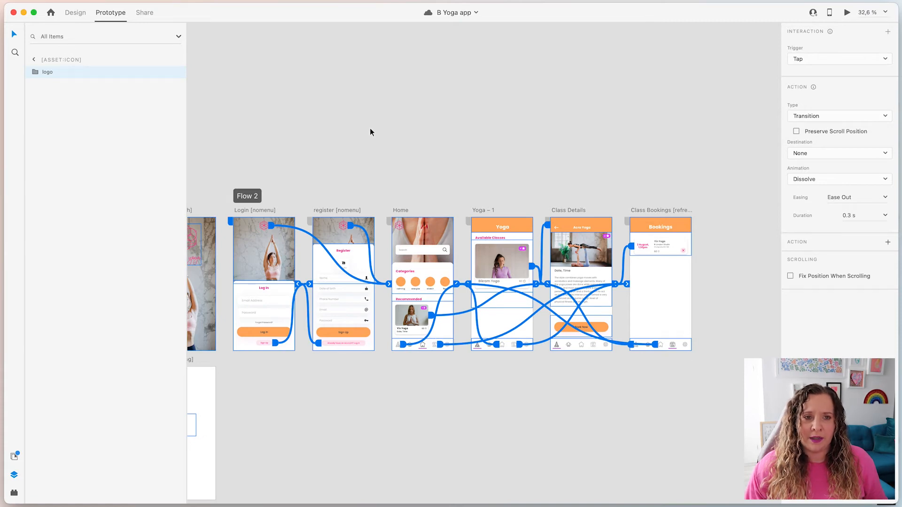
left_click(304, 383)
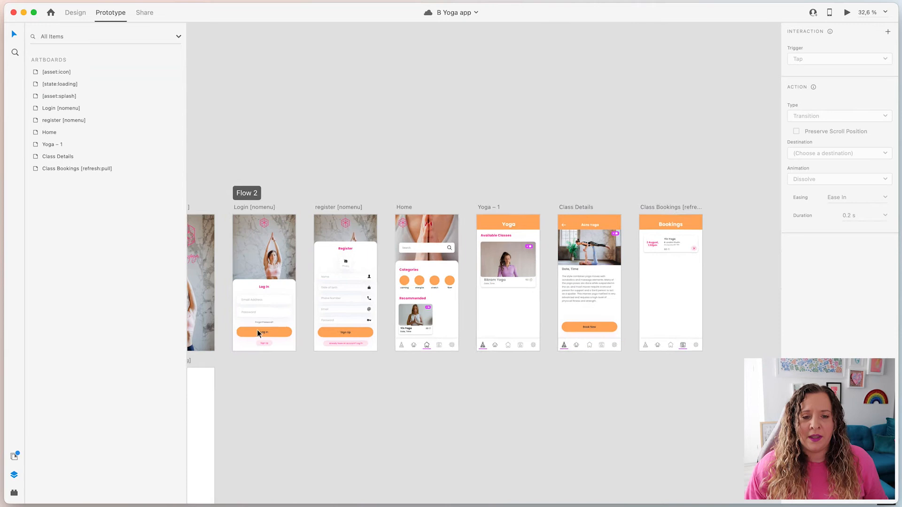
scroll(239, 311, "up", 5)
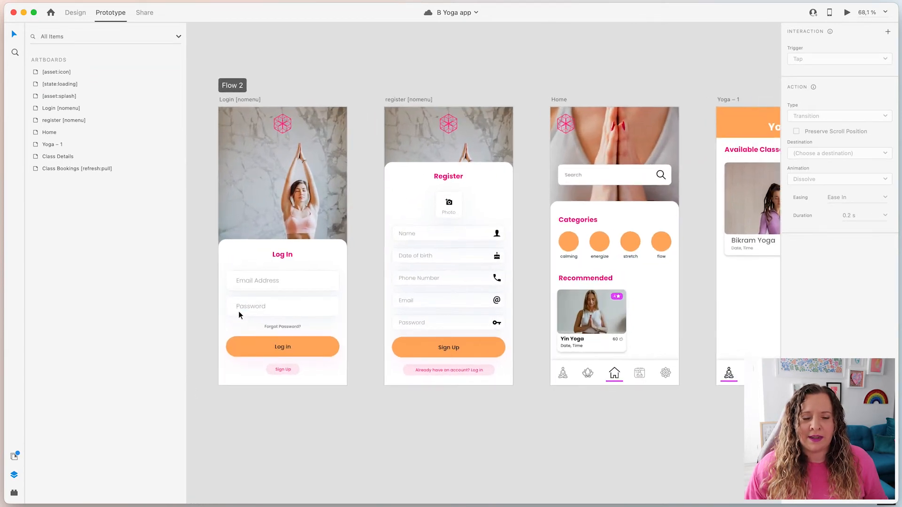
scroll(238, 311, "up", 1)
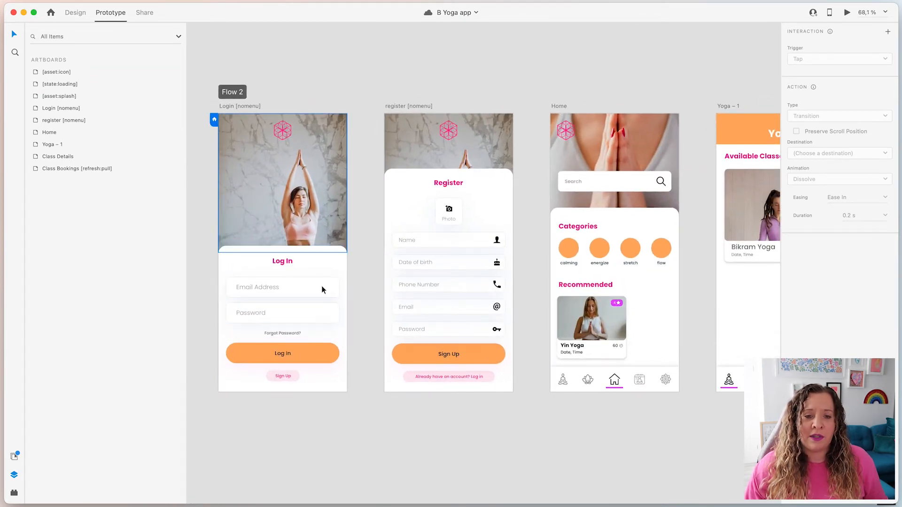
left_click(284, 376)
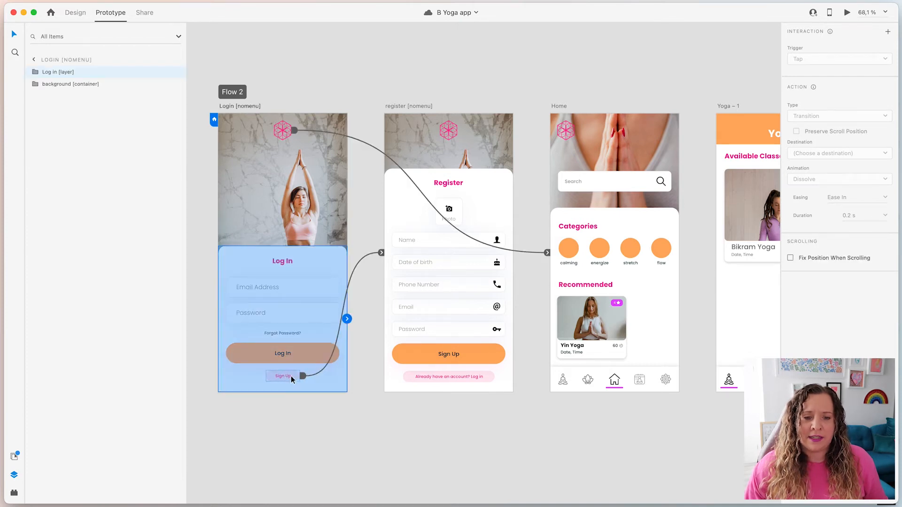
double_click(291, 376)
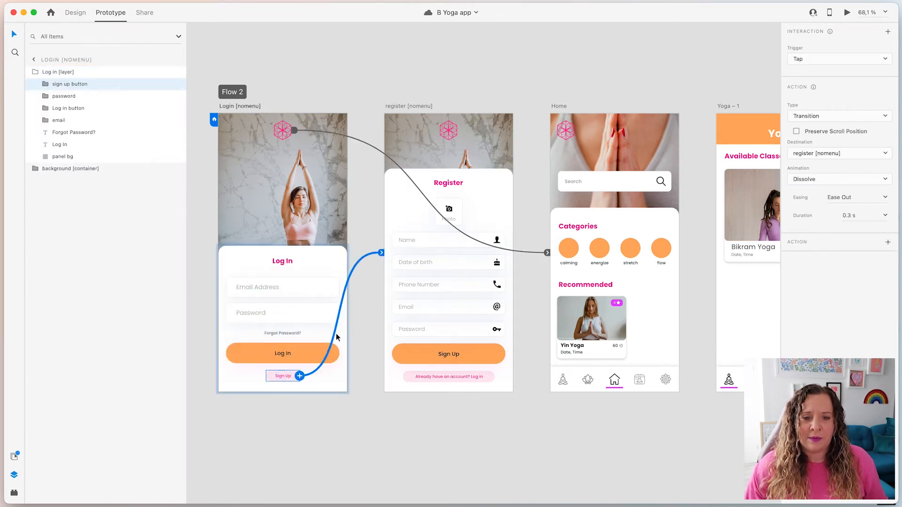
Inspect the Home menu bar icons' links to Yoga – 1 and Class Bookings.
scroll(433, 256, "right", 10)
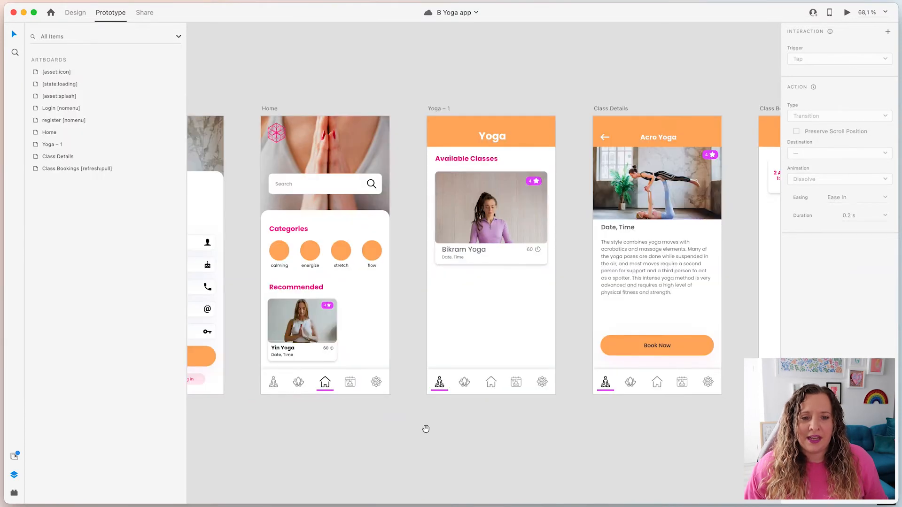
left_click(362, 389)
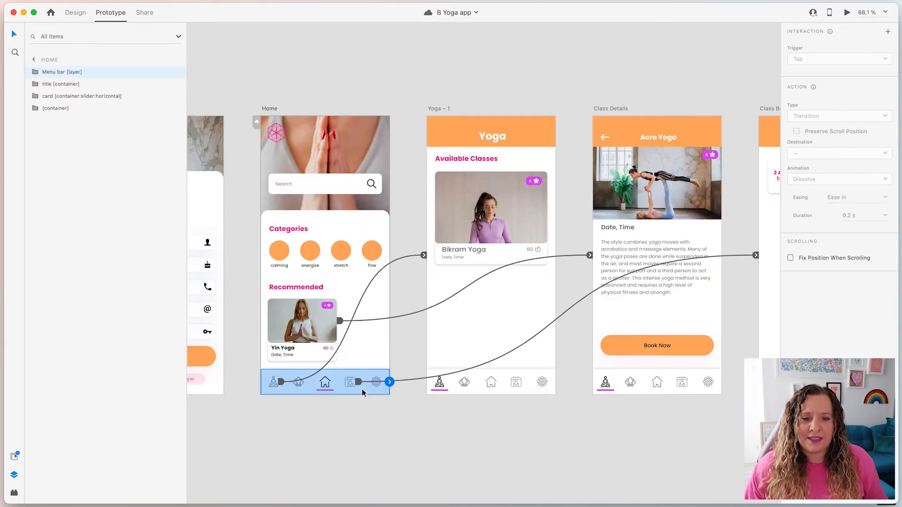
double_click(282, 382)
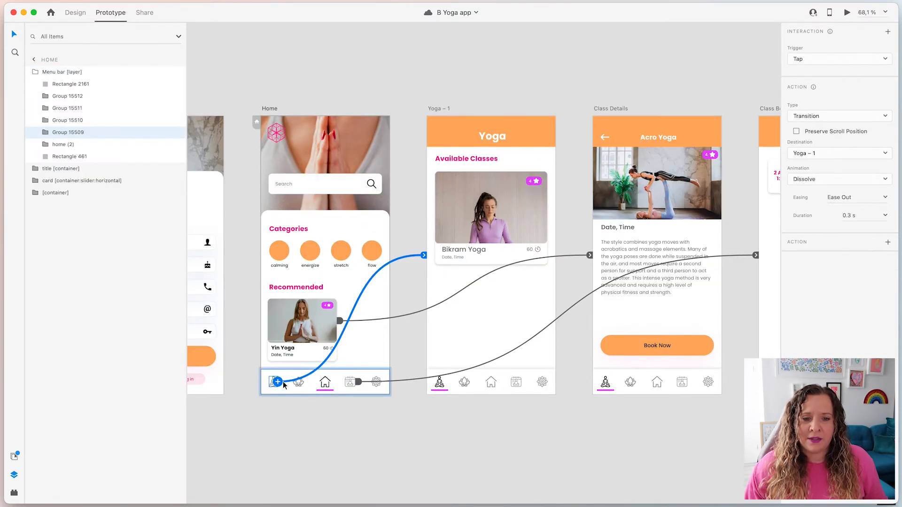
left_click(359, 382)
scroll(441, 407, "right", 5)
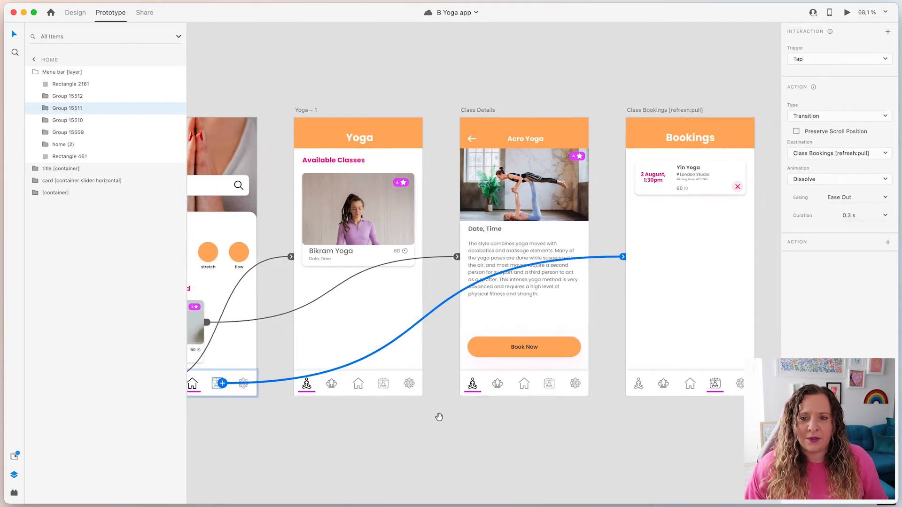
scroll(440, 420, "left", 3)
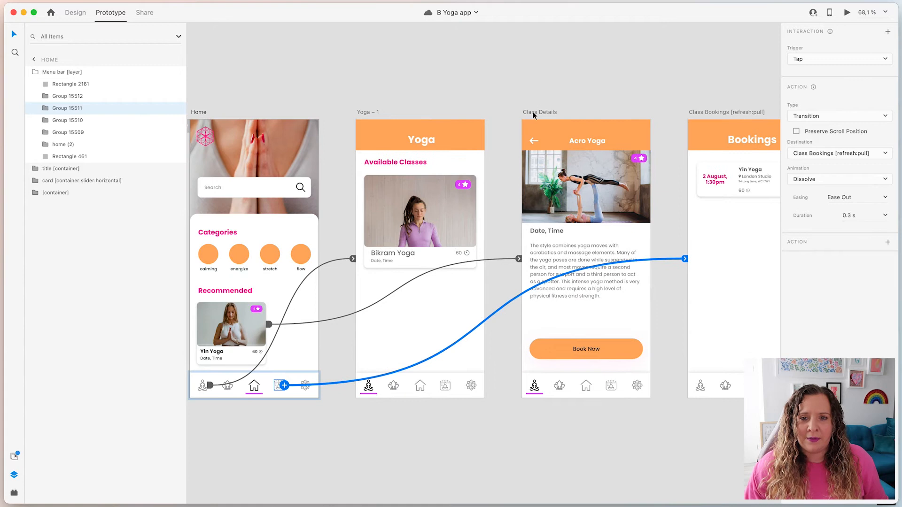
Inspect the Recommended class photo's link to Class Details and the Yoga – 1 class list link.
left_click(534, 116)
left_click(254, 327)
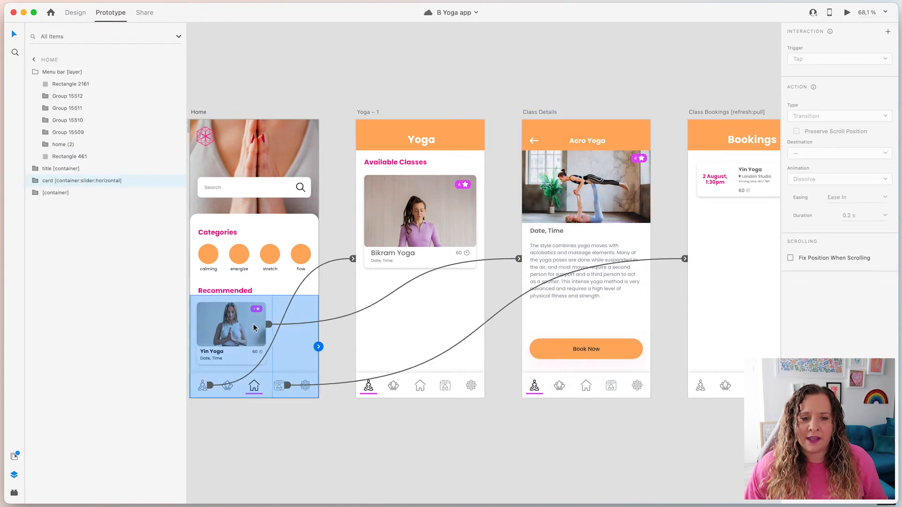
left_click(267, 325)
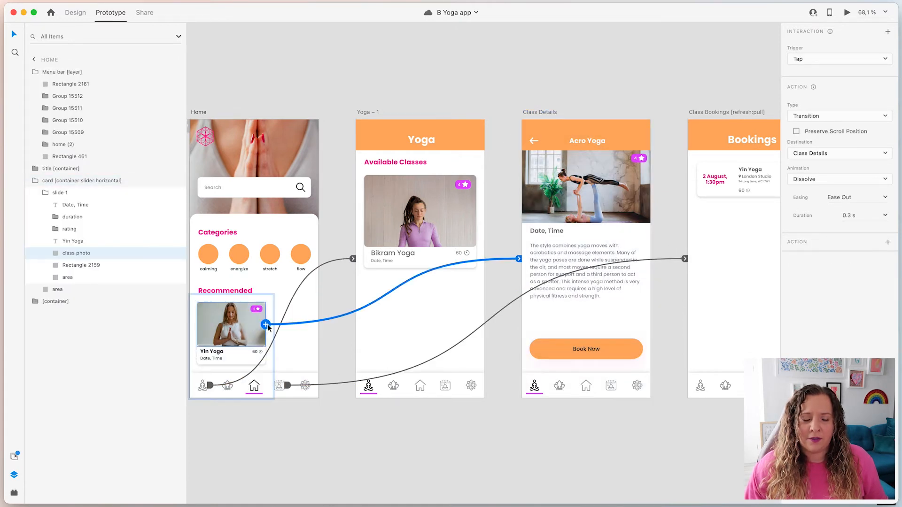
left_click(437, 214)
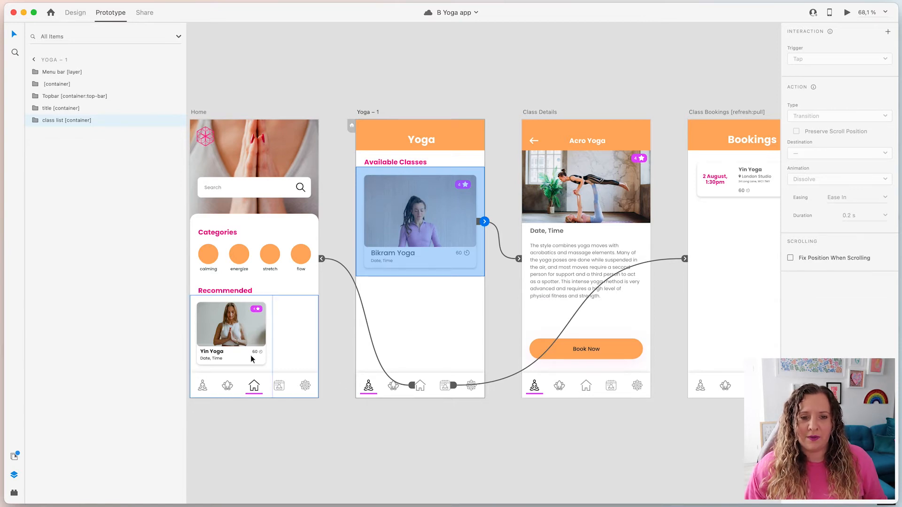
scroll(469, 421, "down", 5)
left_click(469, 421)
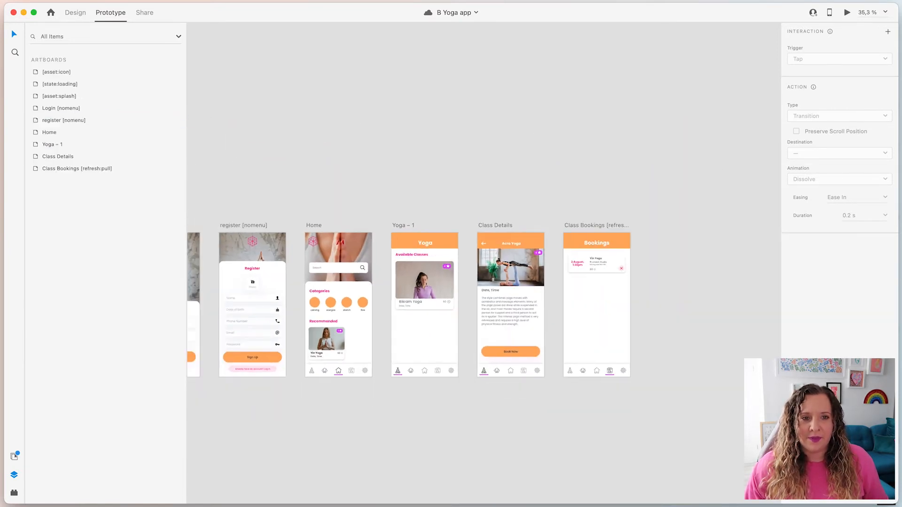
Return to Design mode and select the [asset:icon] artboard.
left_click(80, 14)
scroll(306, 151, "left", 10)
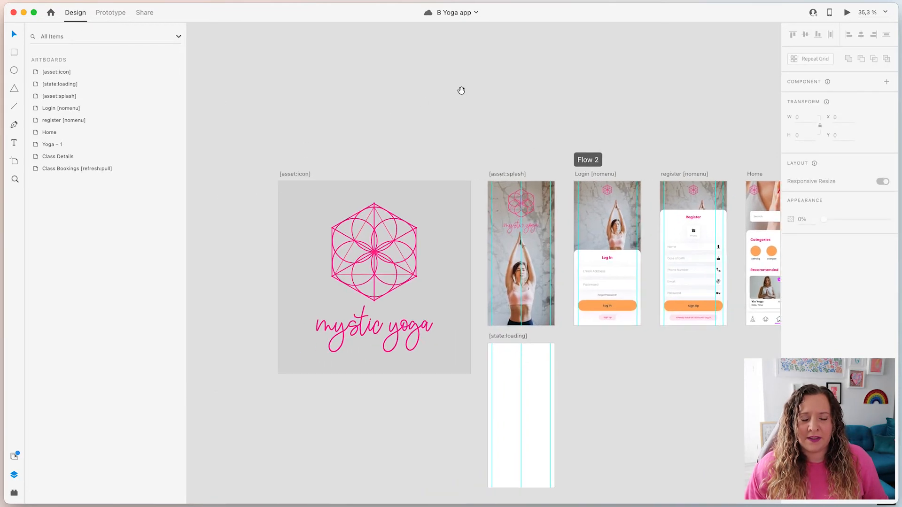
scroll(296, 304, "up", 3)
left_click(296, 135)
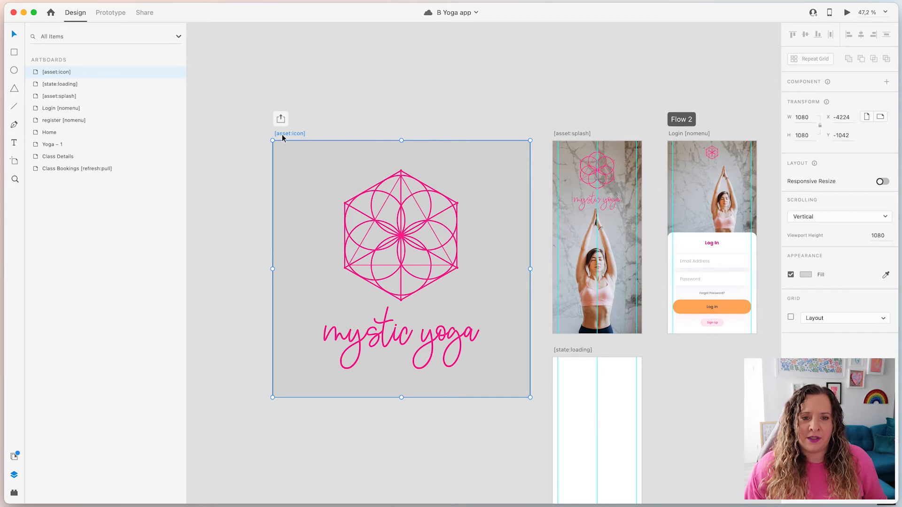
Pan the canvas and select the [asset:splash] artboard, then the [state:loading] artboard.
left_click_drag(498, 109, 332, 92)
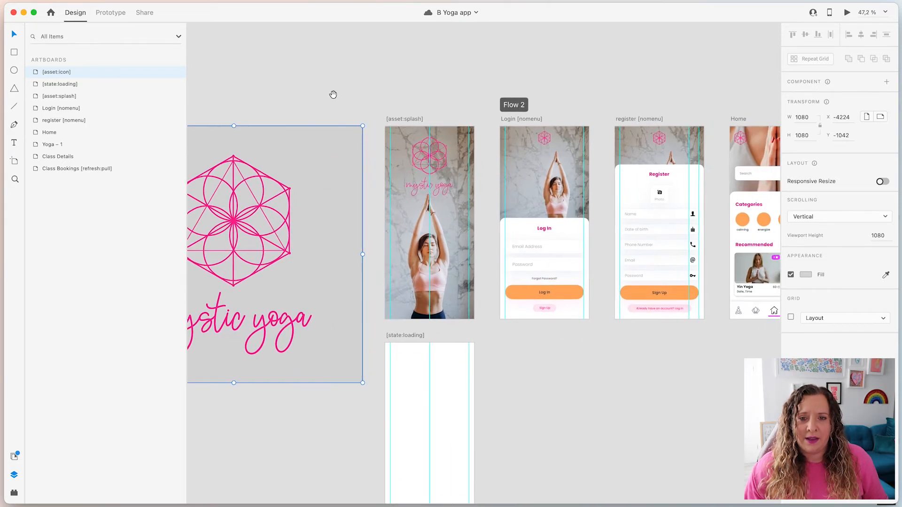
left_click(402, 119)
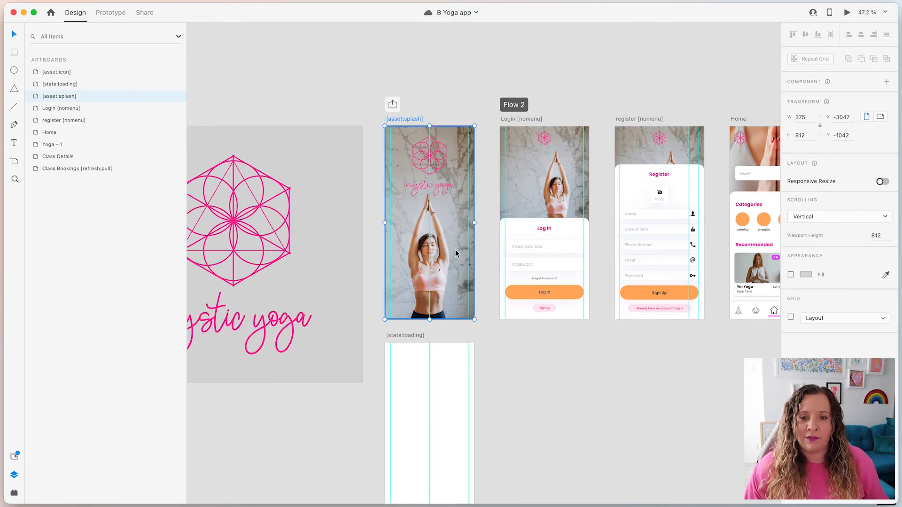
left_click(518, 387)
scroll(526, 396, "down", 3)
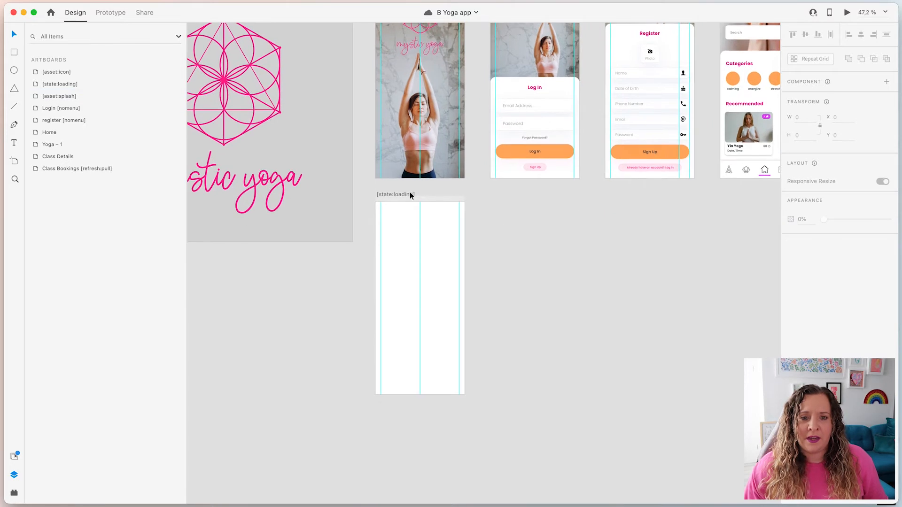
left_click(404, 195)
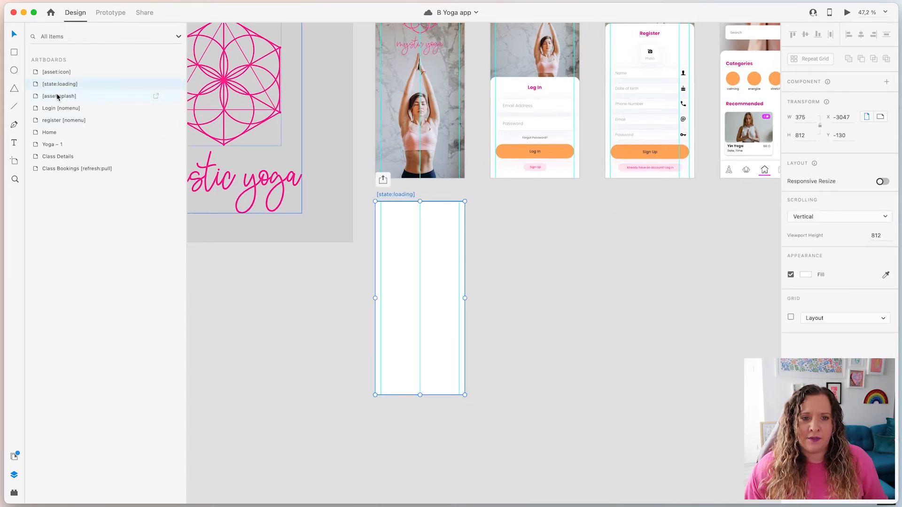
double_click(36, 86)
left_click(91, 72)
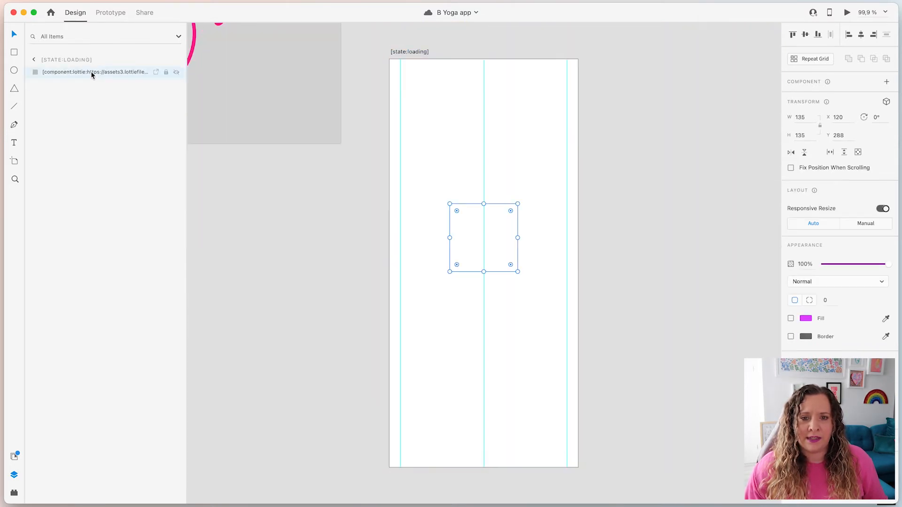
left_click(791, 319)
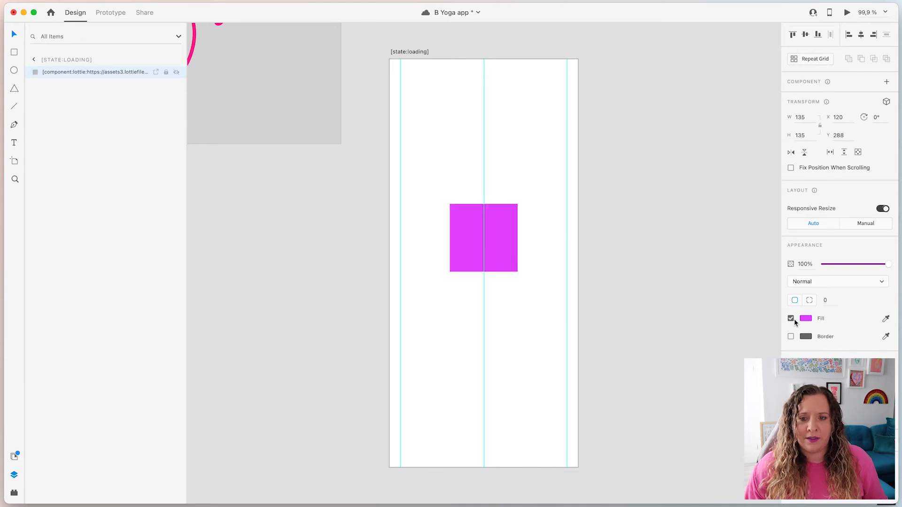
left_click(791, 319)
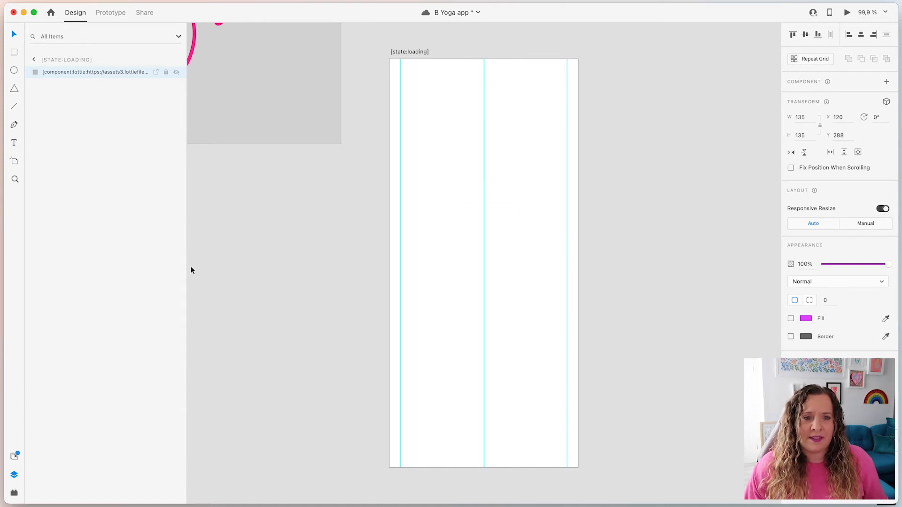
left_click_drag(186, 264, 270, 267)
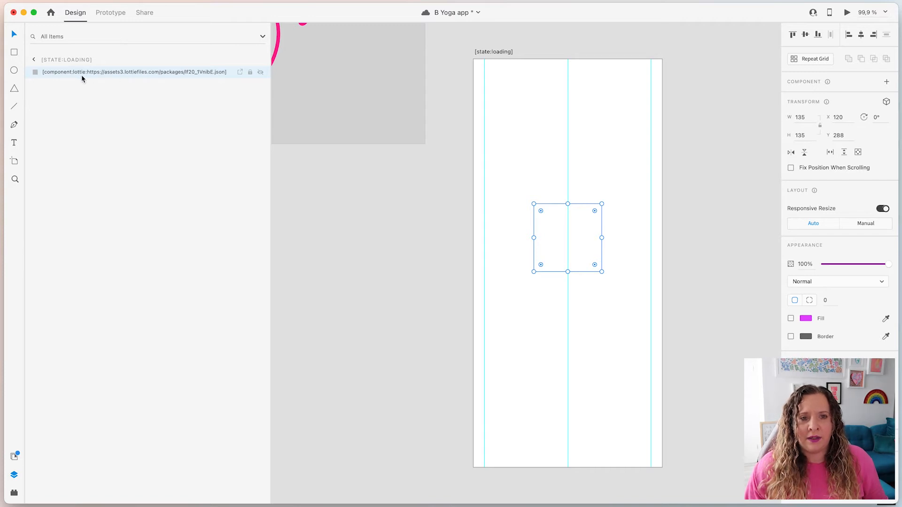
left_click_drag(269, 135, 137, 146)
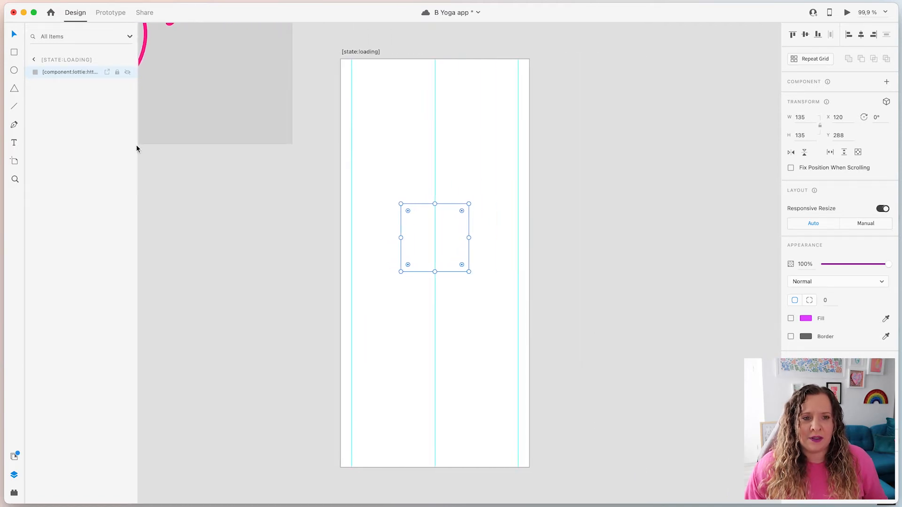
left_click(309, 236)
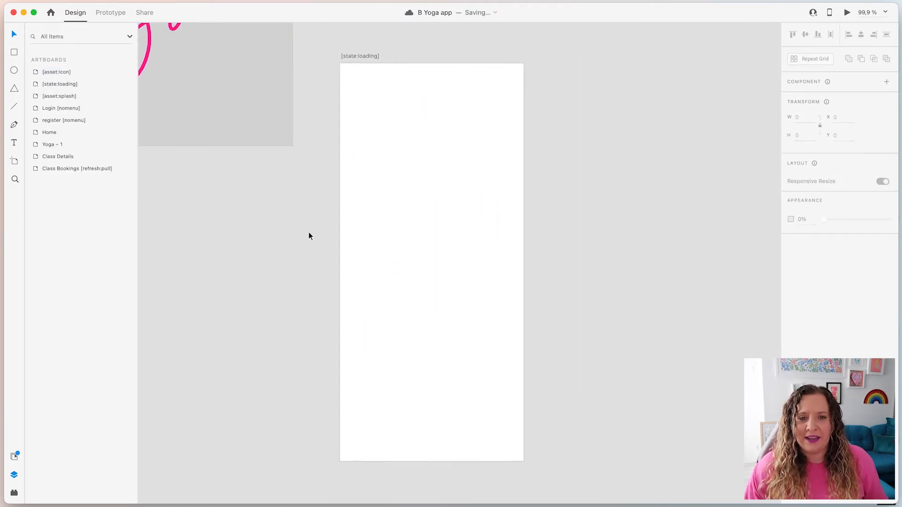
scroll(309, 236, "down", 5)
scroll(309, 236, "down", 5)
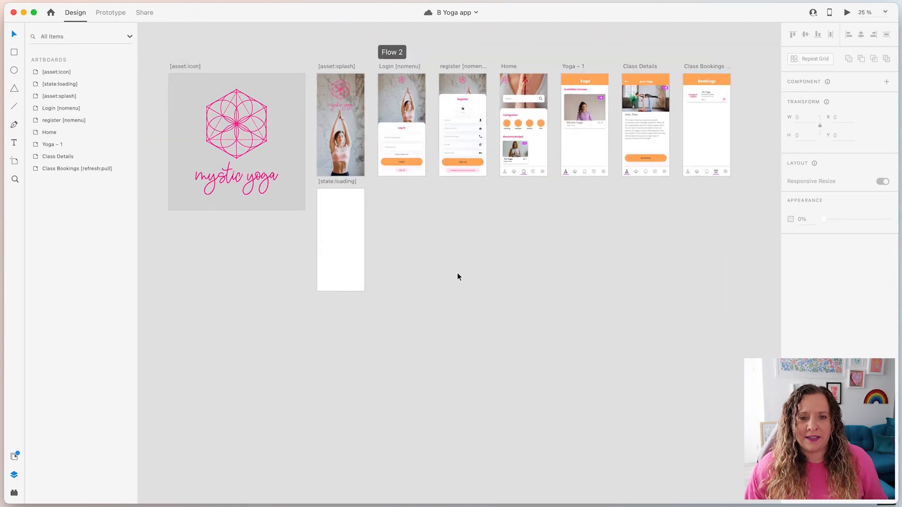
scroll(513, 315, "up", 2)
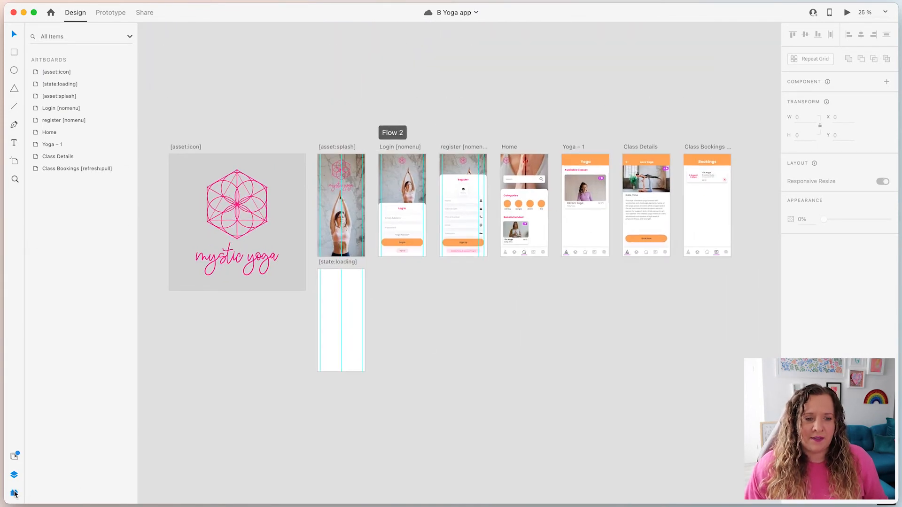
Open the Bravo Studio plugin, choose the Yoga project and select its Project name field.
left_click(14, 493)
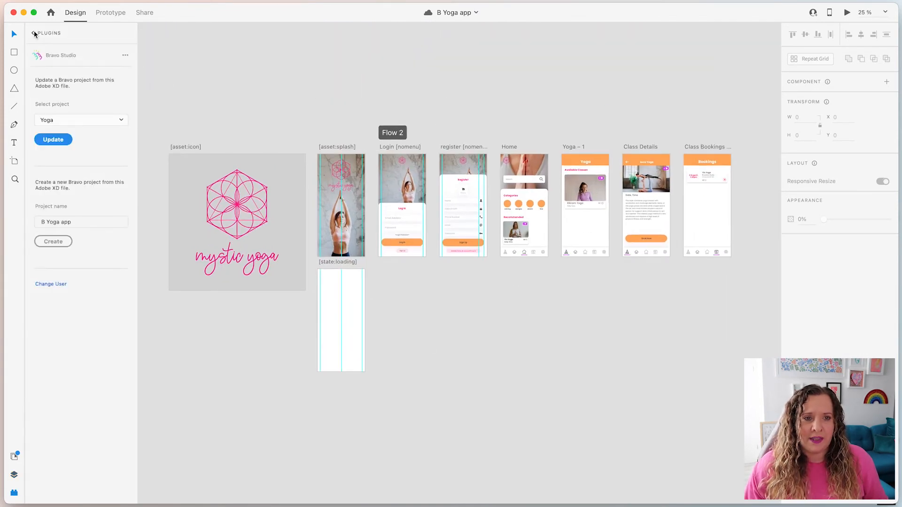
left_click(33, 33)
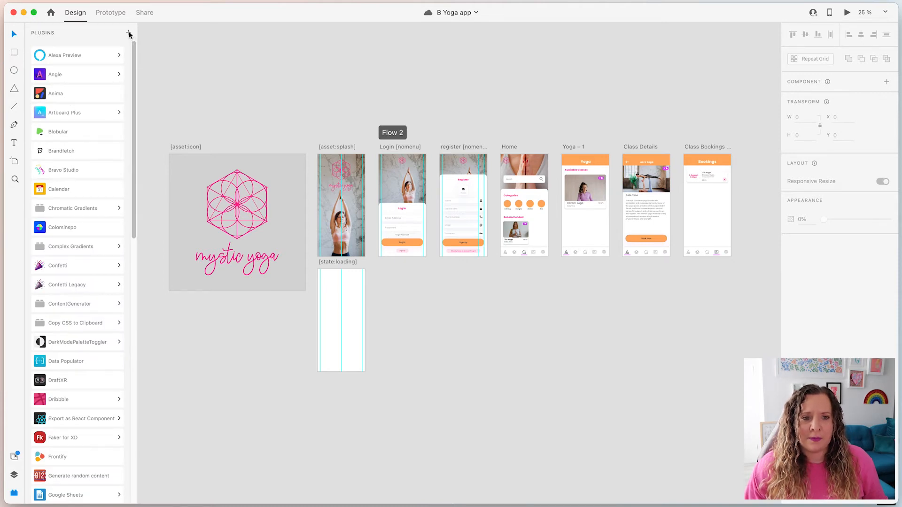
left_click(94, 170)
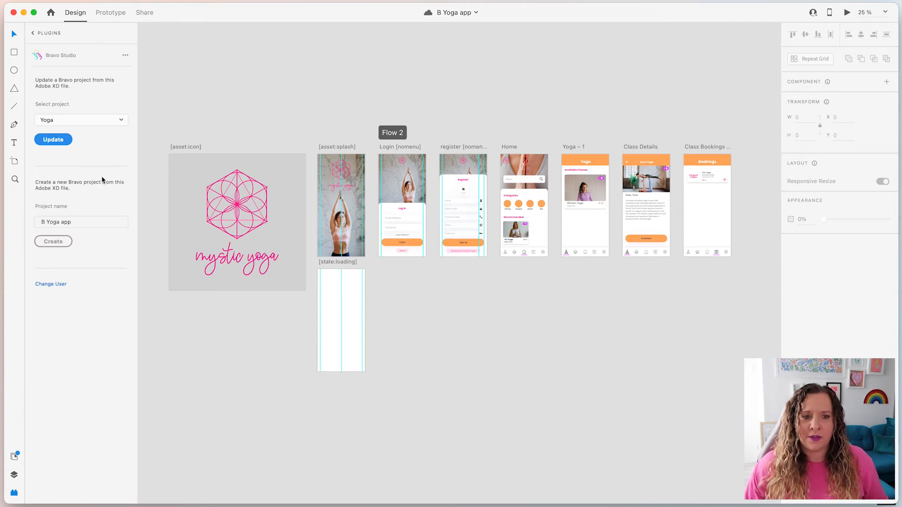
left_click(113, 118)
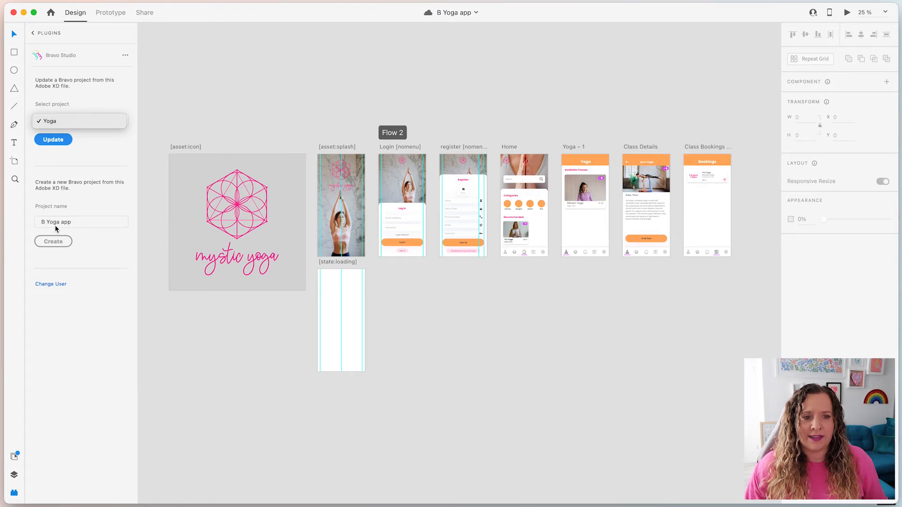
left_click(92, 158)
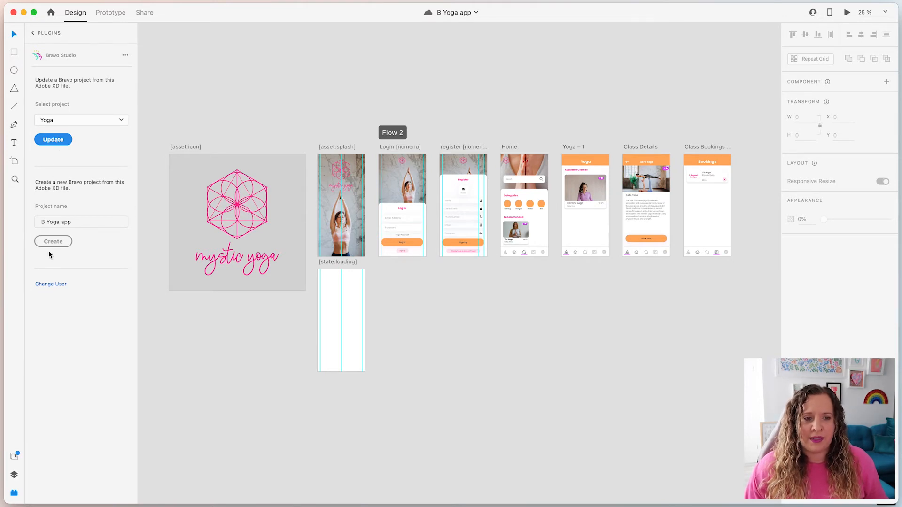
triple_click(71, 223)
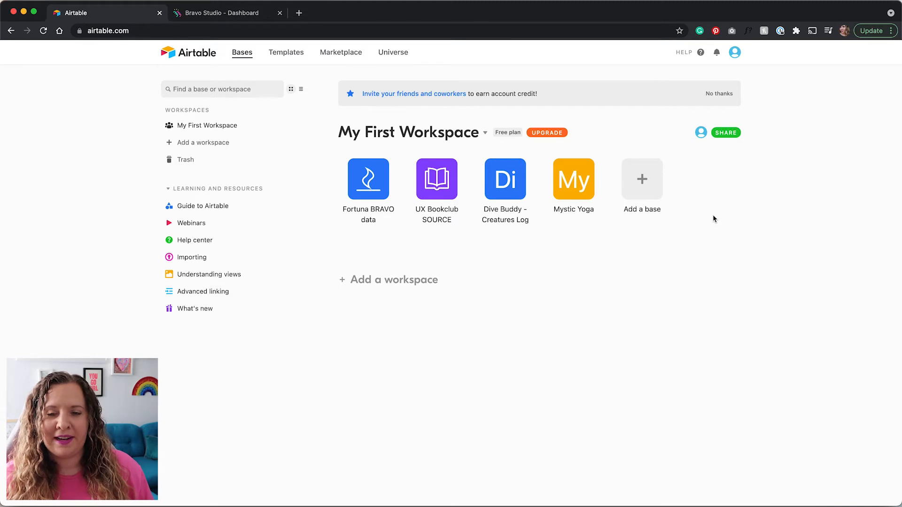
Dismiss the new-base options, open the Mystic Yoga base and show its Classes REC table.
left_click(646, 187)
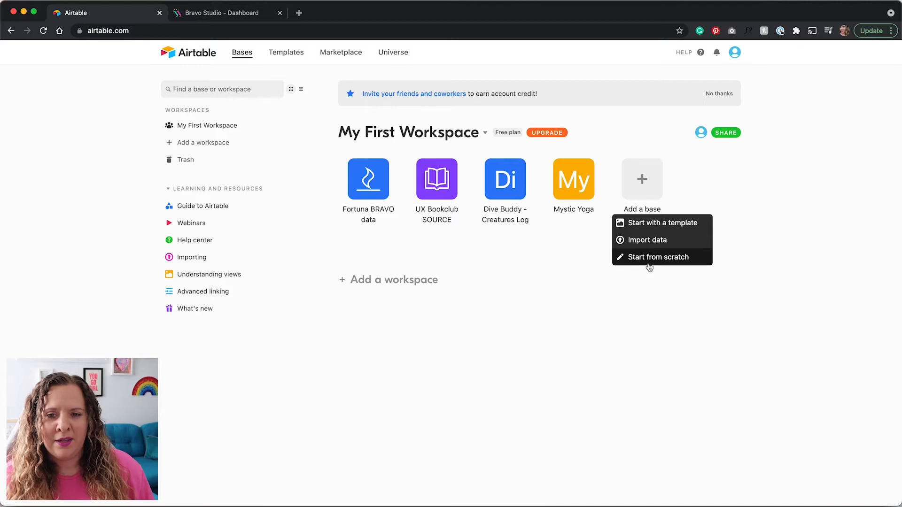
left_click(565, 258)
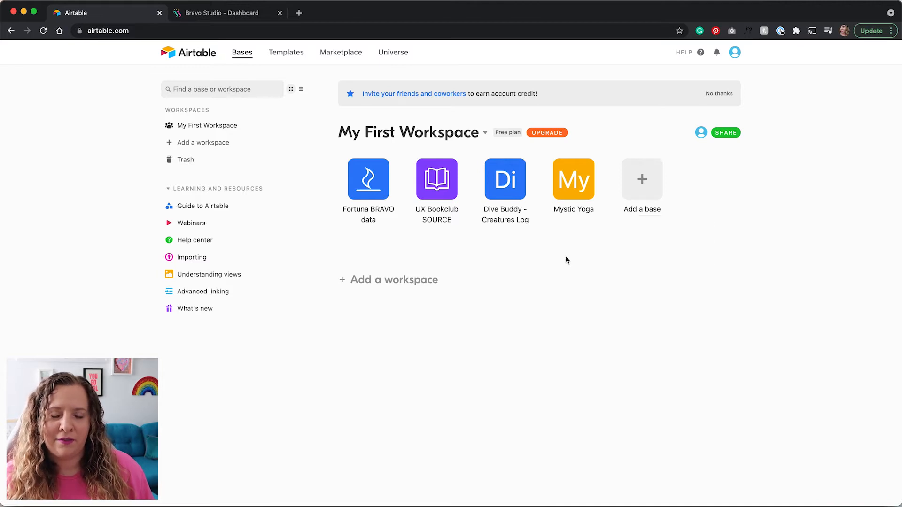
left_click(574, 180)
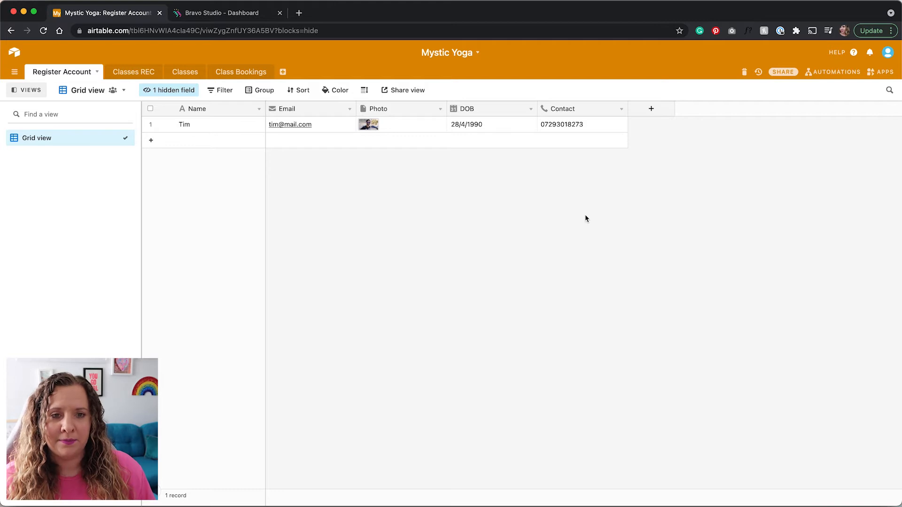
left_click(123, 74)
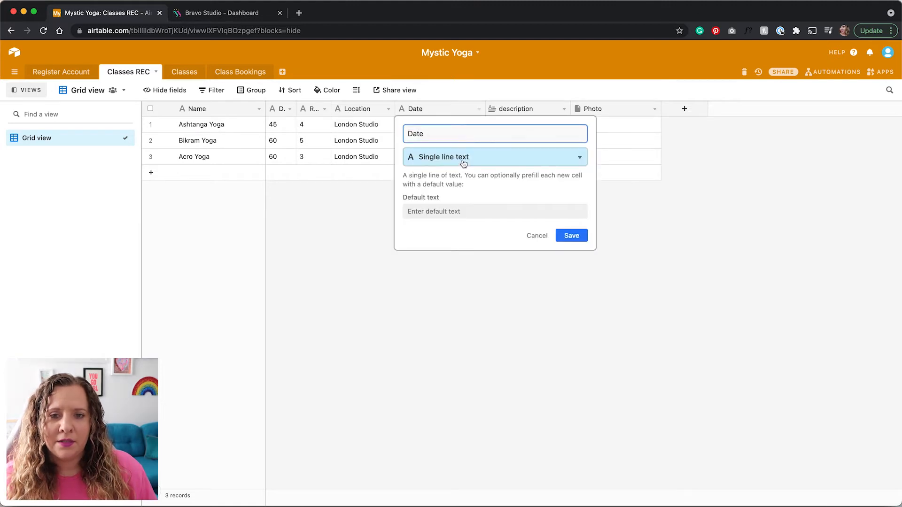
Inspect the Date, description and Photo field settings and close each unchanged, keeping Date as single line text.
left_click(463, 159)
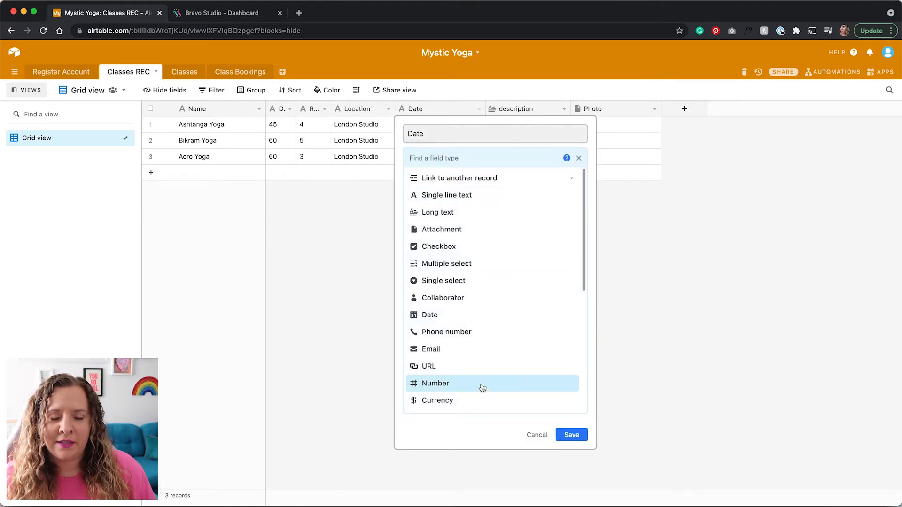
left_click(470, 200)
left_click(639, 243)
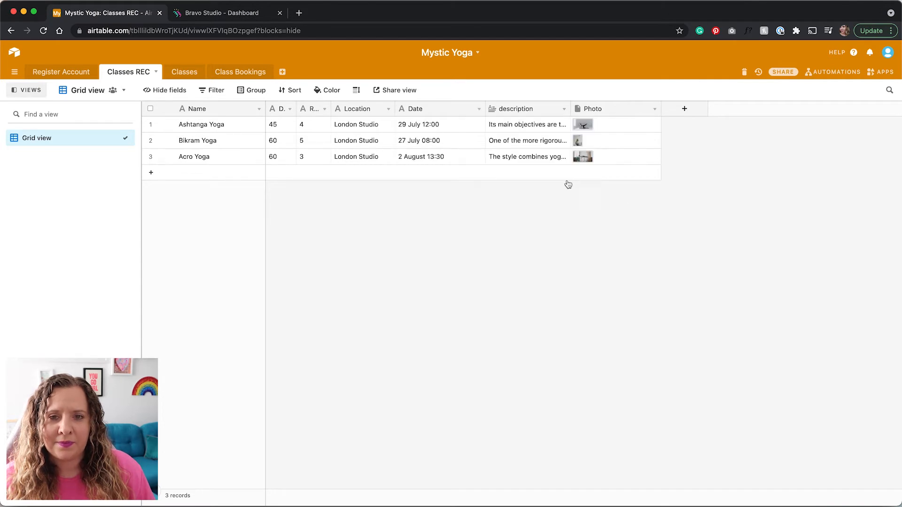
double_click(520, 107)
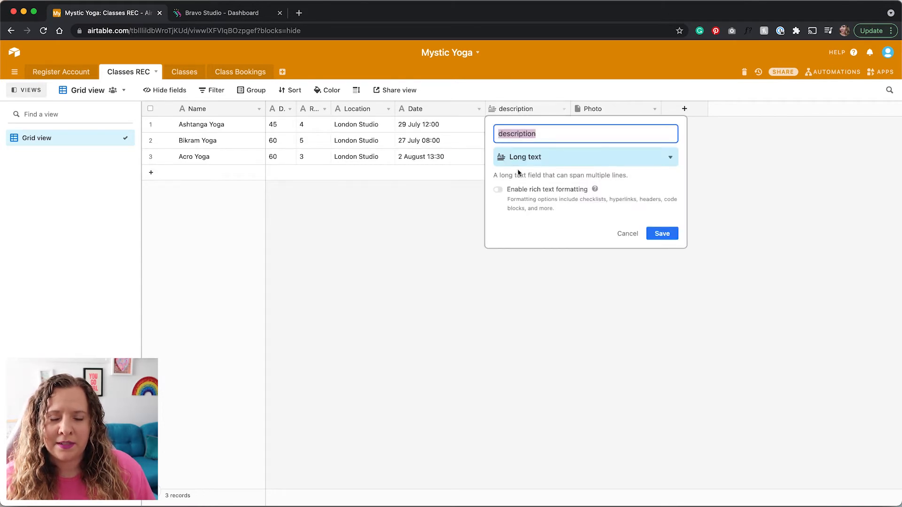
left_click(757, 145)
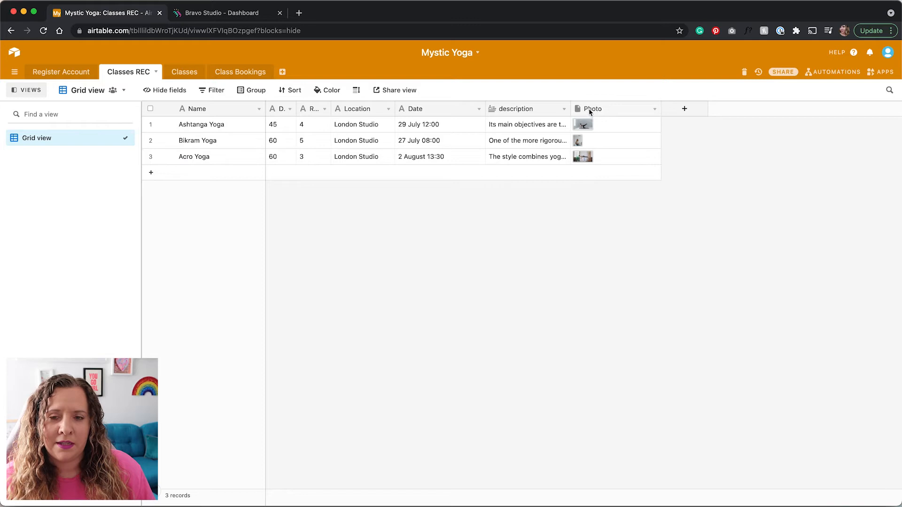
double_click(588, 108)
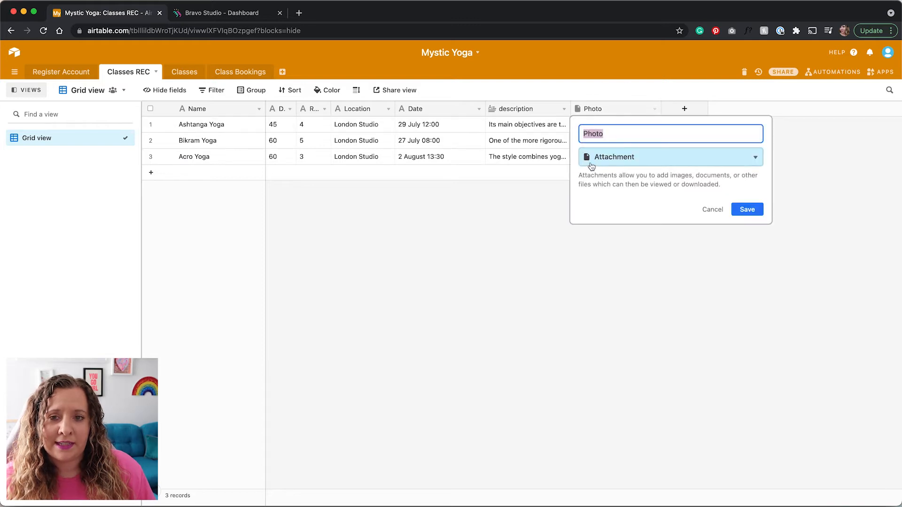
left_click(339, 270)
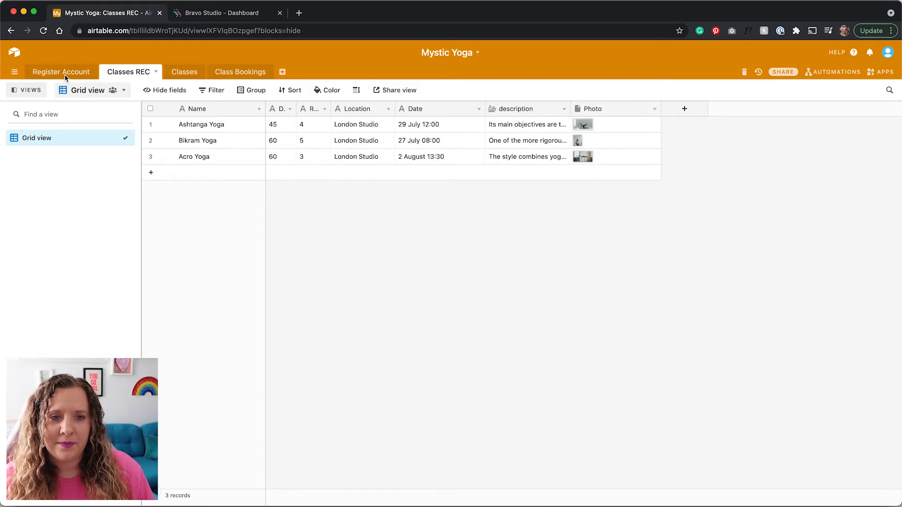
Look through the Classes and Class Bookings tables, ending on the Register Account table.
left_click(179, 76)
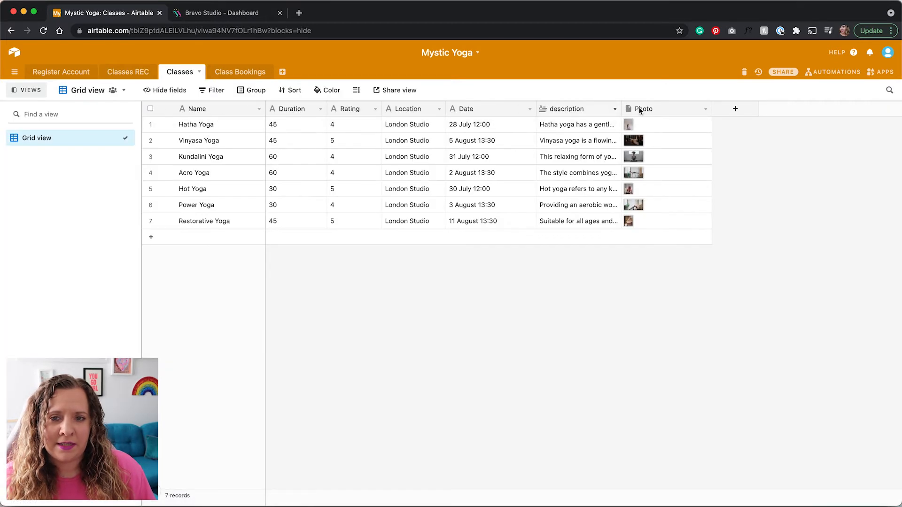
left_click(254, 76)
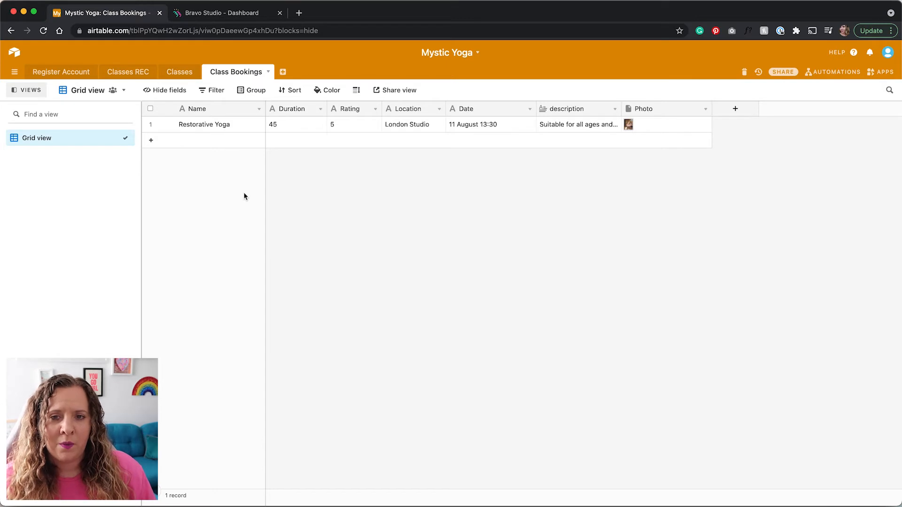
left_click(61, 77)
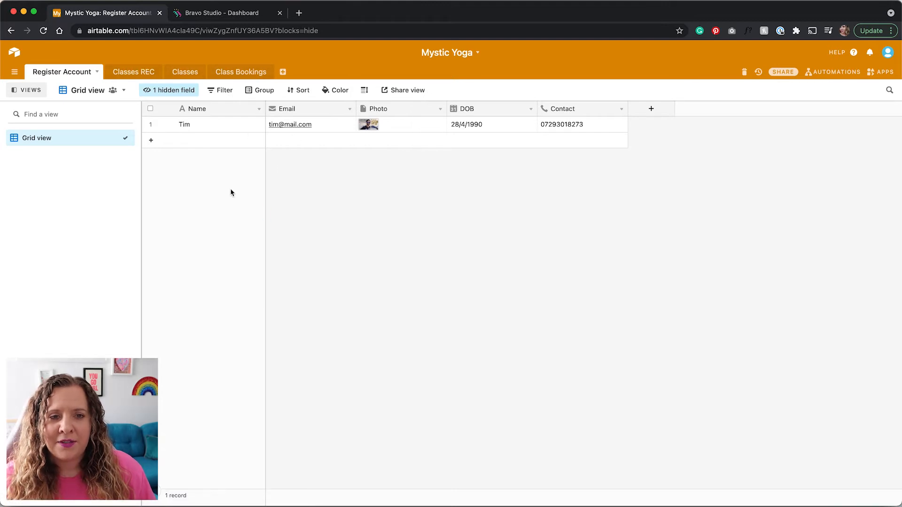
left_click(225, 74)
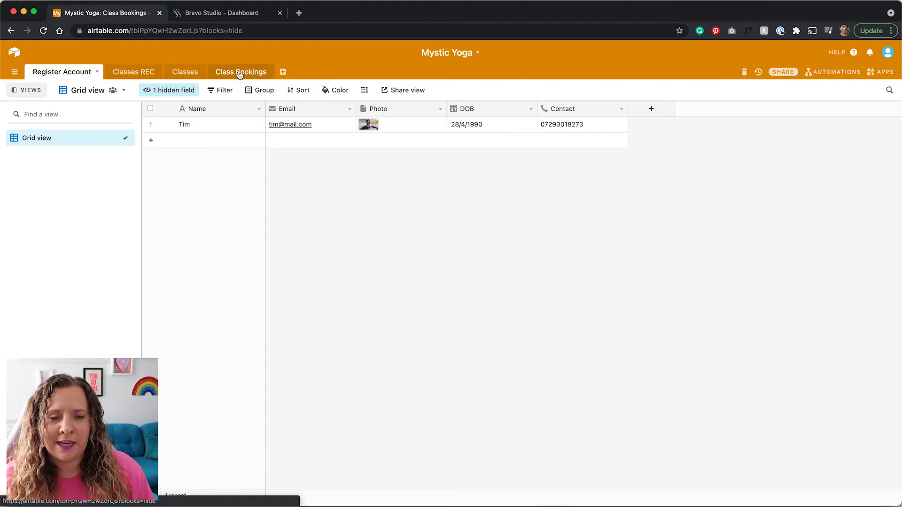
left_click(69, 74)
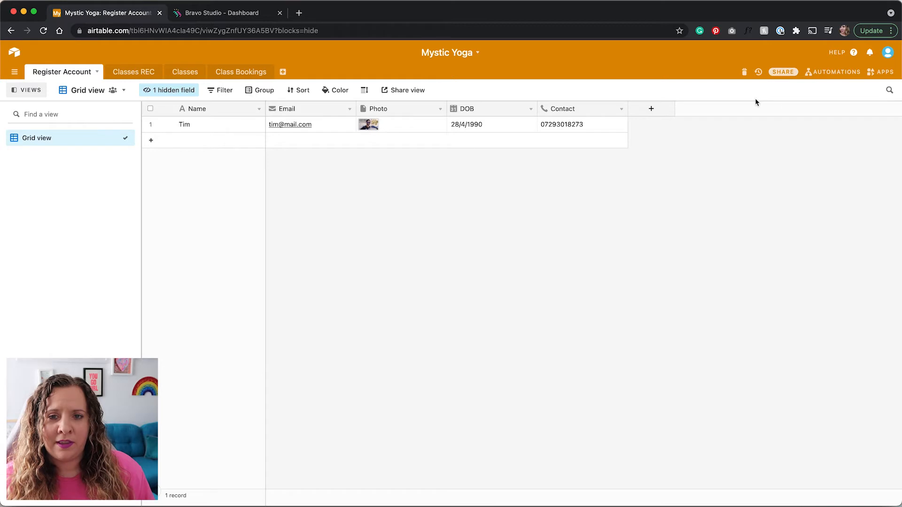
Share the whole Mystic Yoga base via a private read-only link, select its URL, and switch to Bravo Studio.
left_click(785, 71)
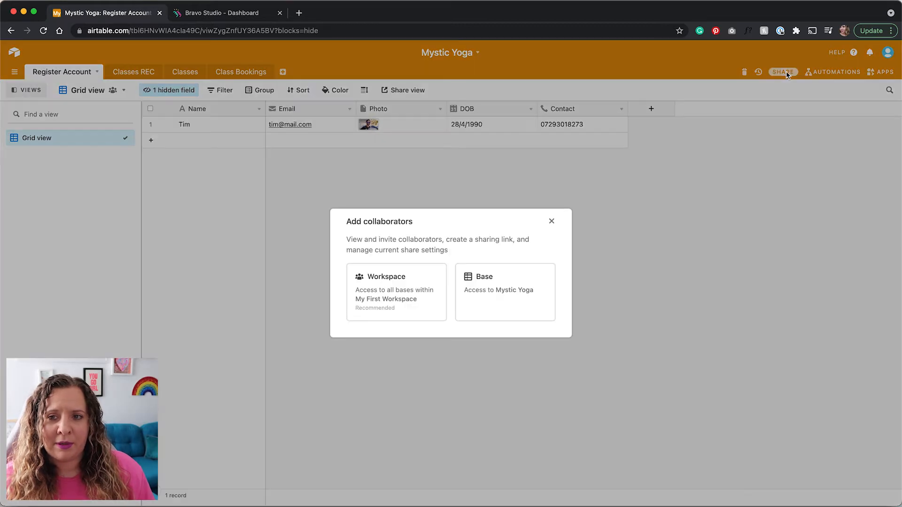
left_click(503, 302)
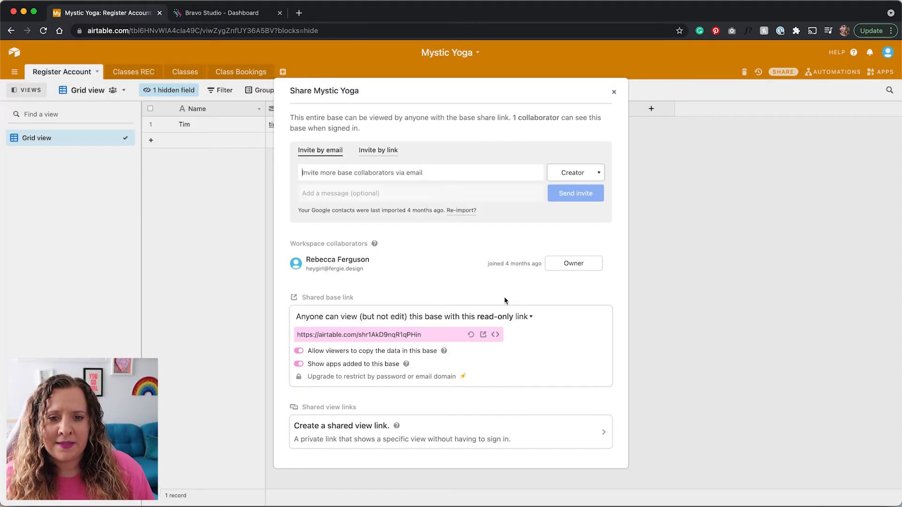
left_click(412, 317)
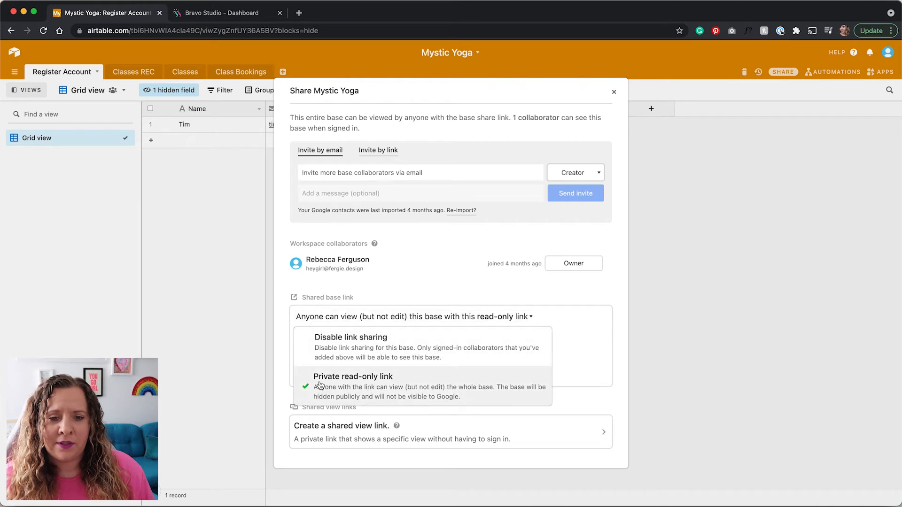
left_click(376, 388)
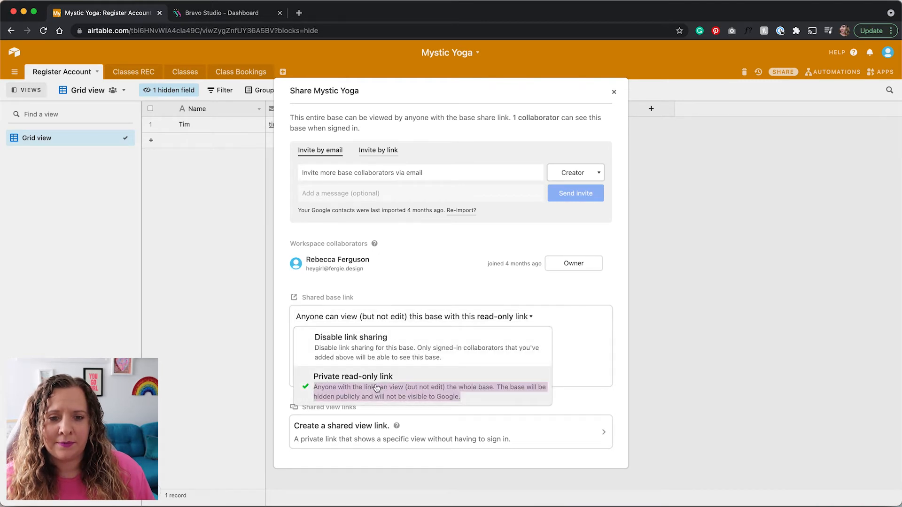
left_click(439, 335)
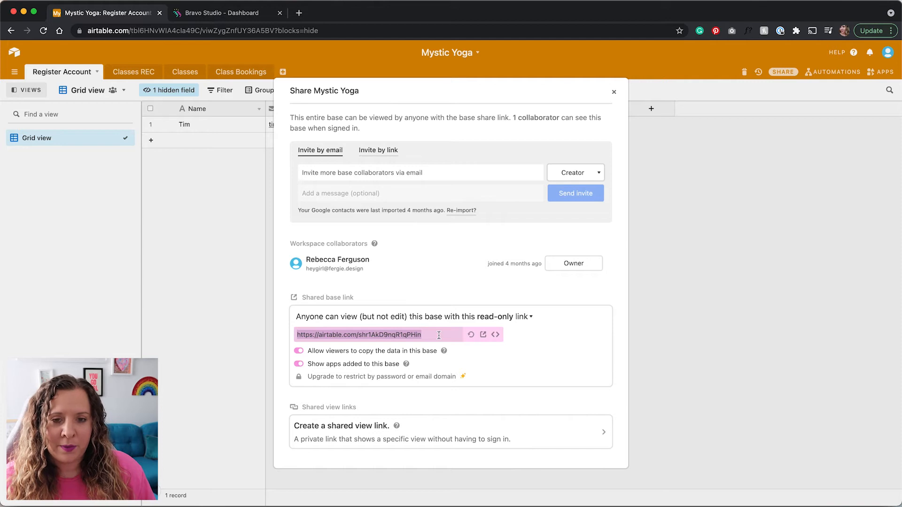
left_click(209, 14)
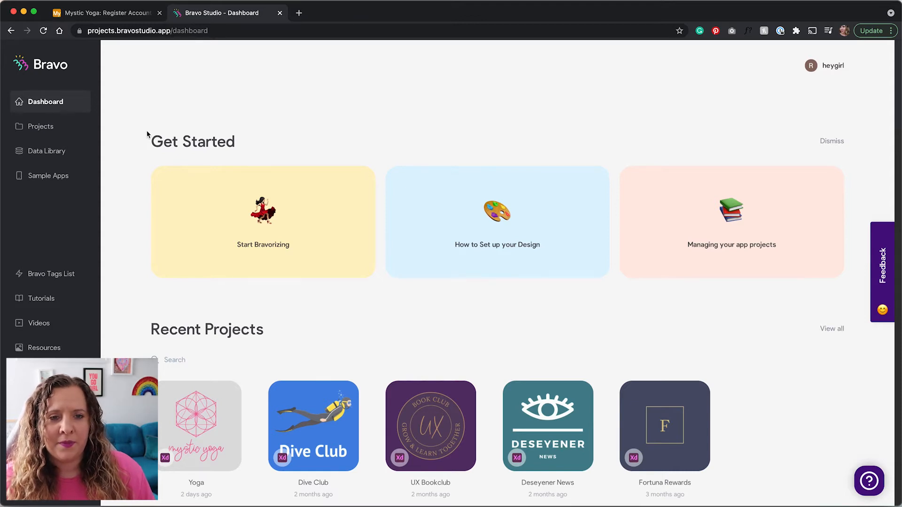
Create a new Airtable Wizard collection in the Data Library from the pasted base share link, then close Airtable's share window.
scroll(127, 249, "down", 2)
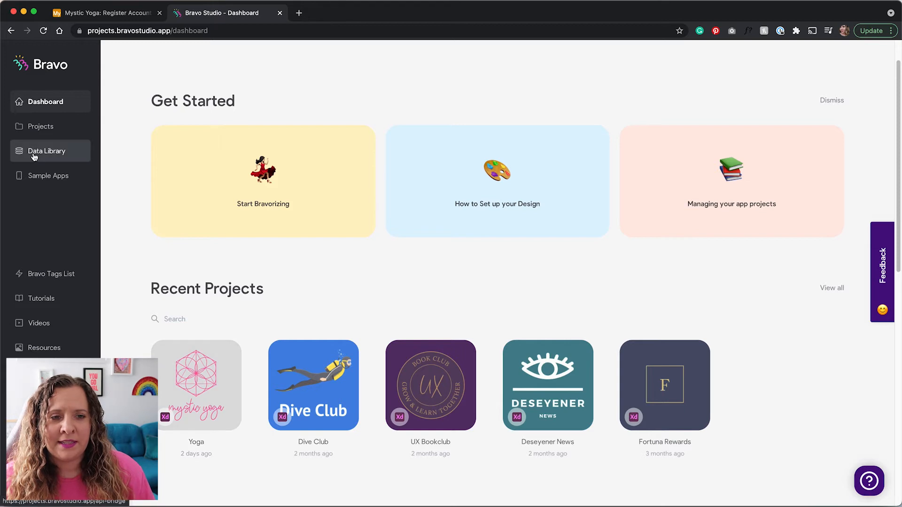
left_click(57, 155)
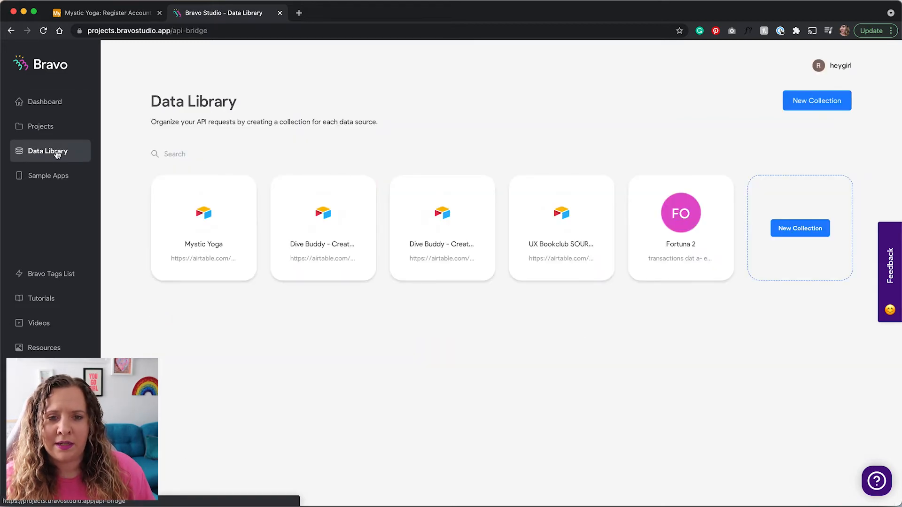
left_click(801, 230)
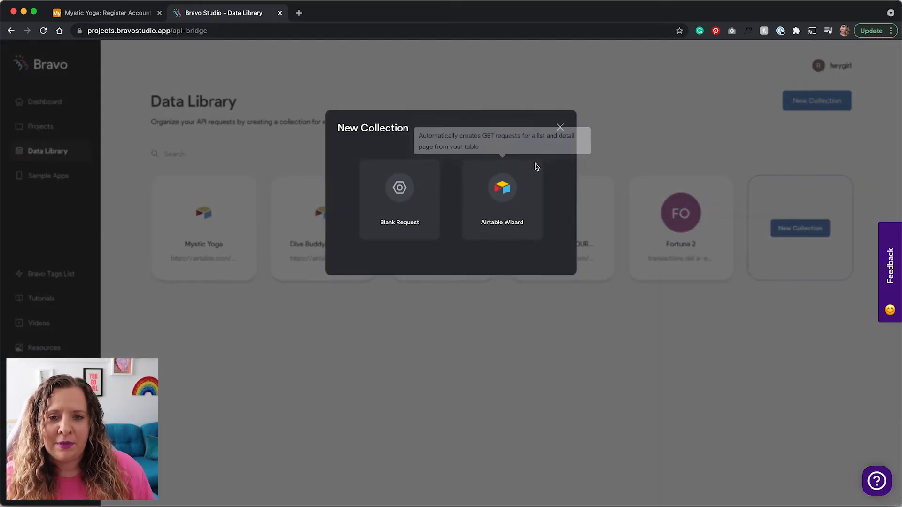
left_click(519, 208)
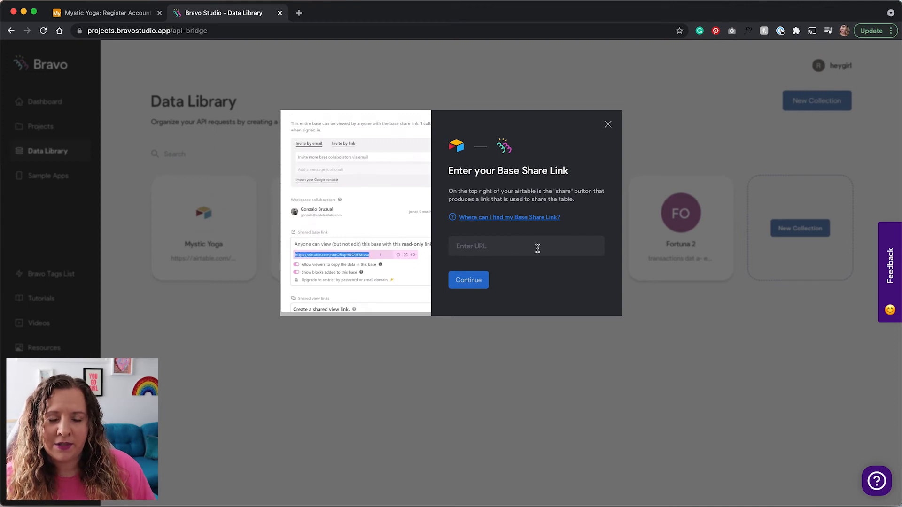
key("super+v")
left_click(467, 280)
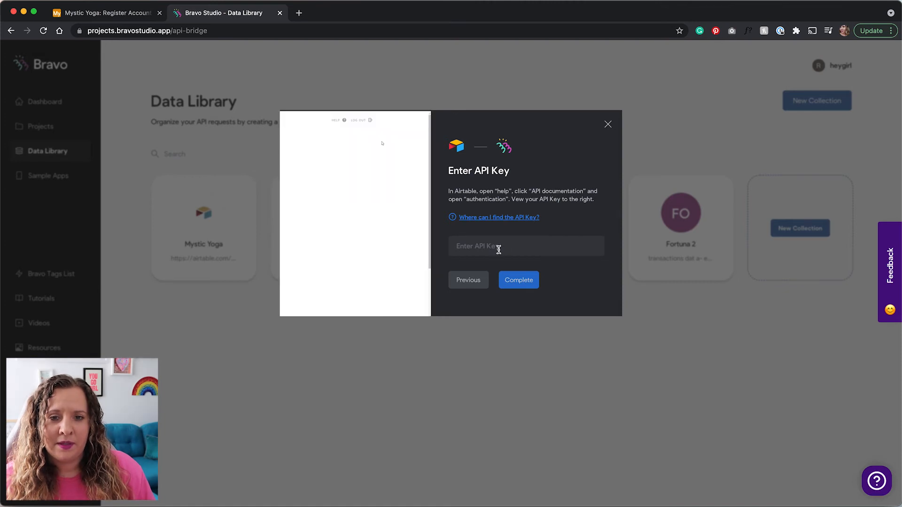
left_click(114, 17)
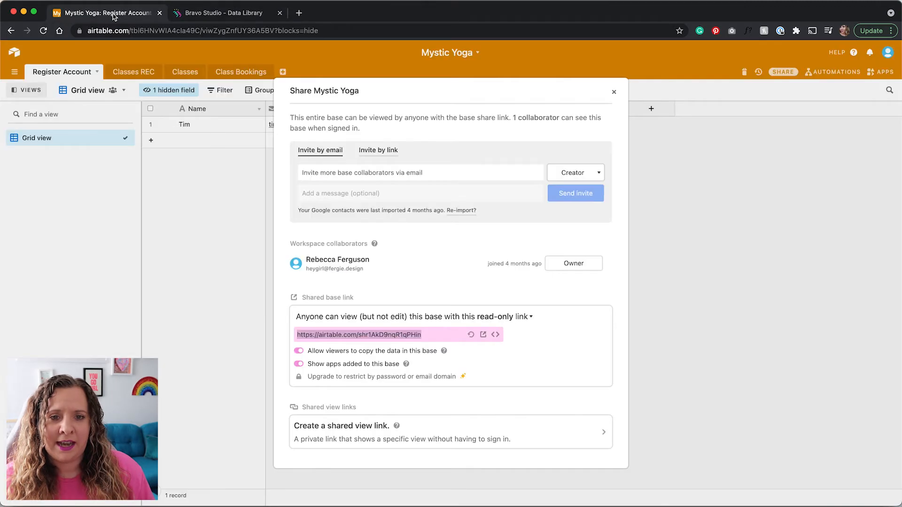
left_click(682, 207)
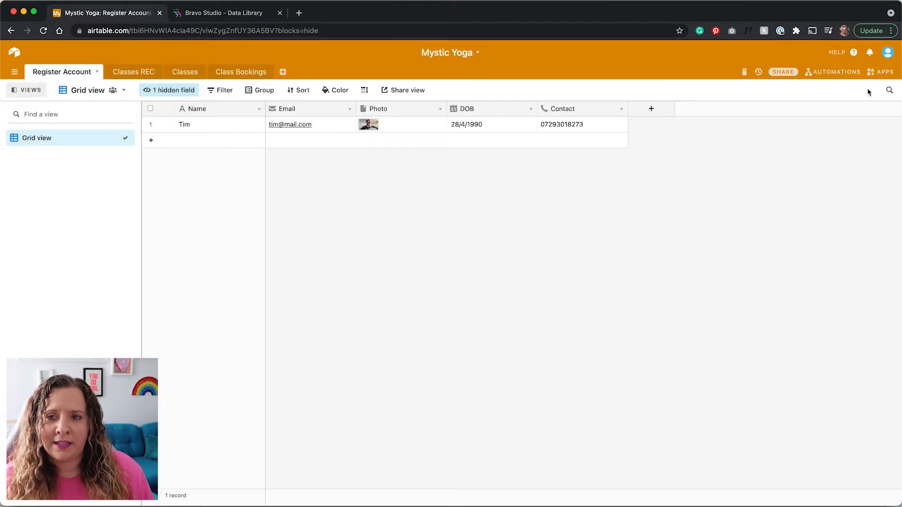
left_click(889, 54)
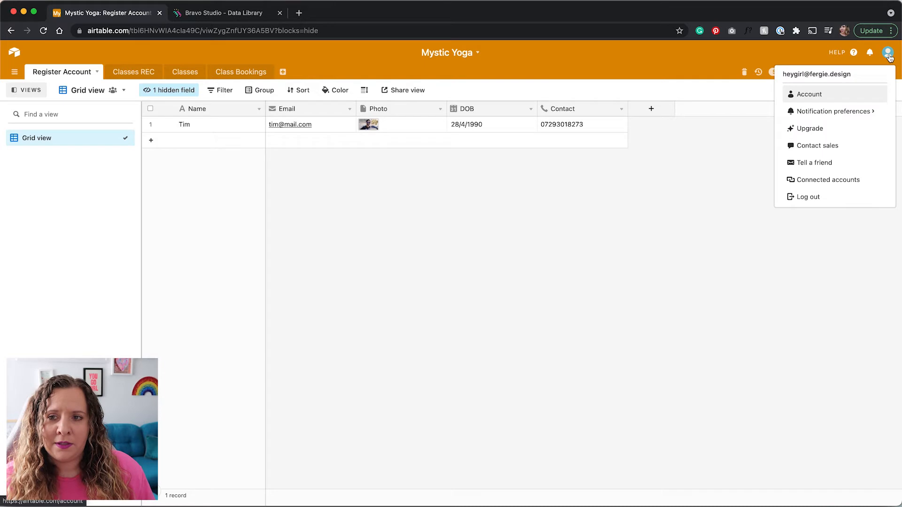
left_click(805, 95)
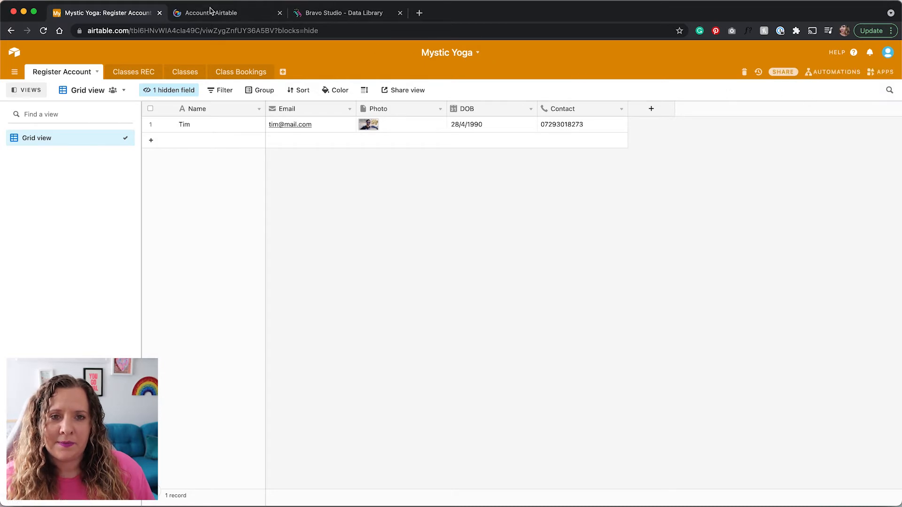
left_click(210, 11)
scroll(270, 262, "down", 3)
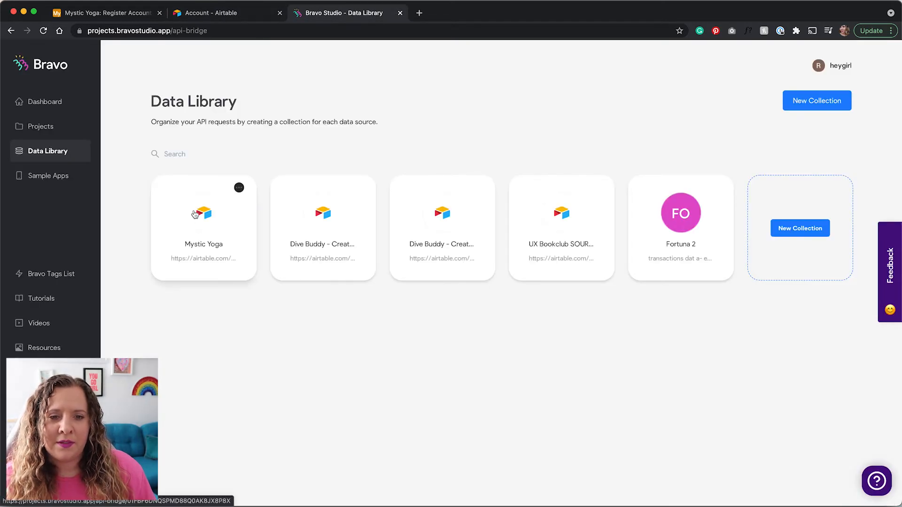
left_click(215, 251)
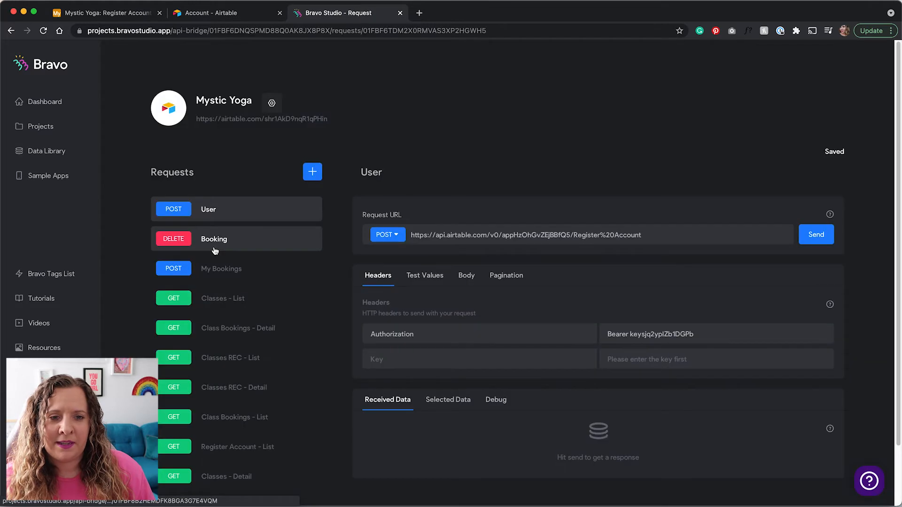
scroll(133, 291, "down", 3)
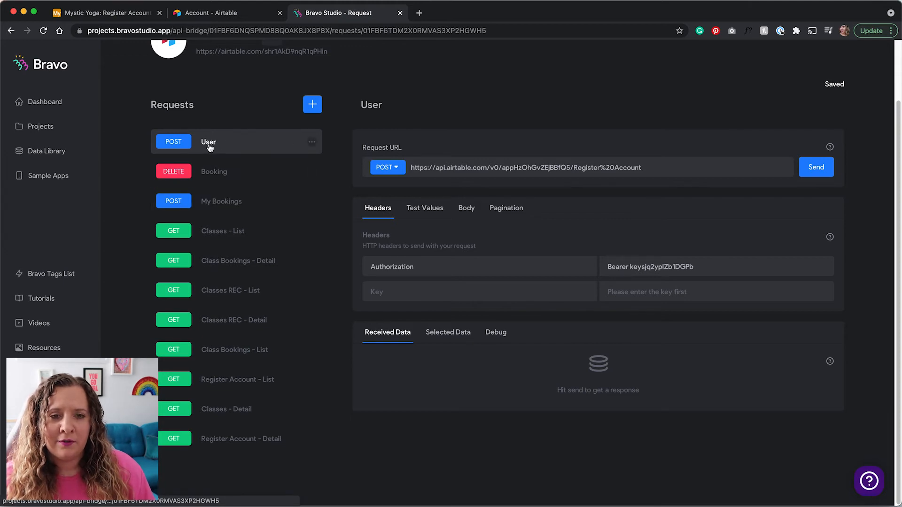
Add a POST request titled 'New User' to the Mystic Yoga data source and delete its placeholder URL.
left_click(314, 108)
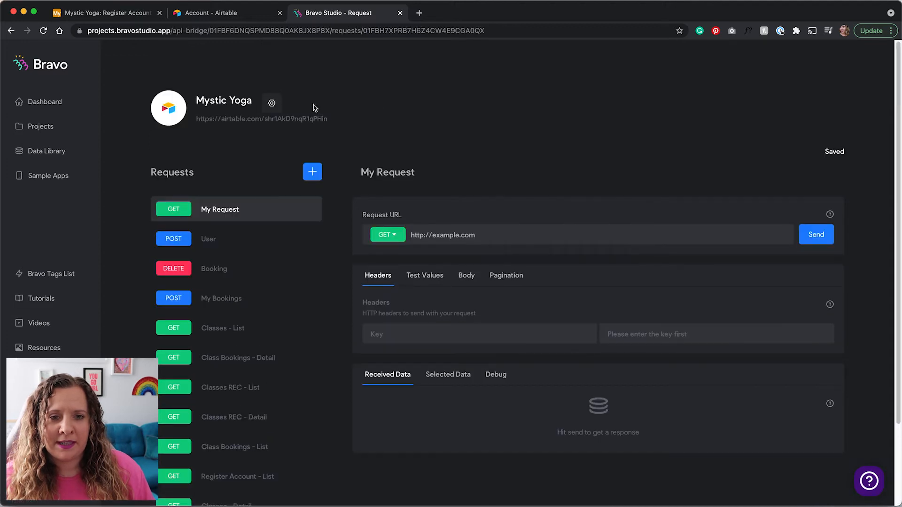
double_click(393, 172)
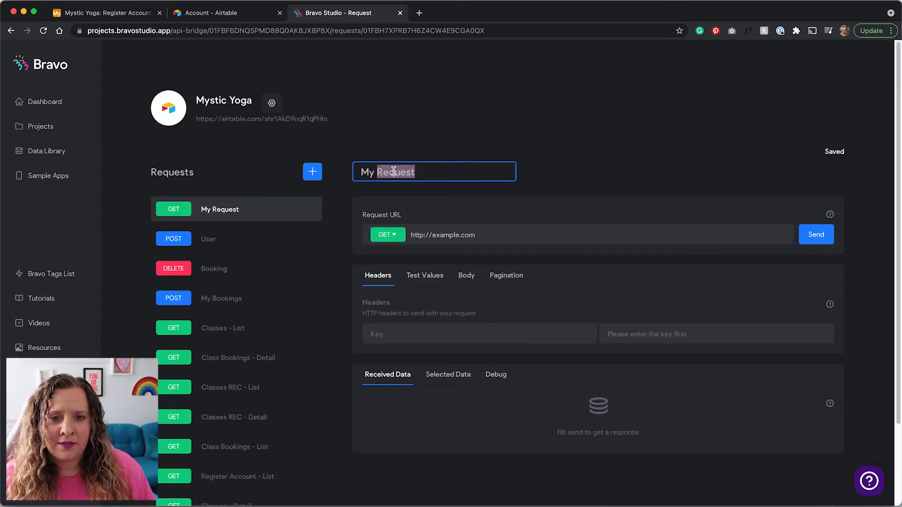
key("super+a")
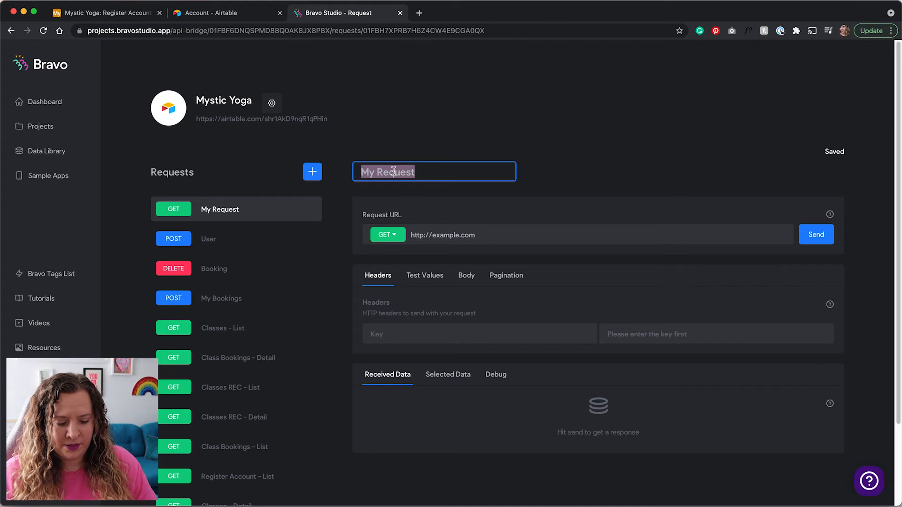
type("New User")
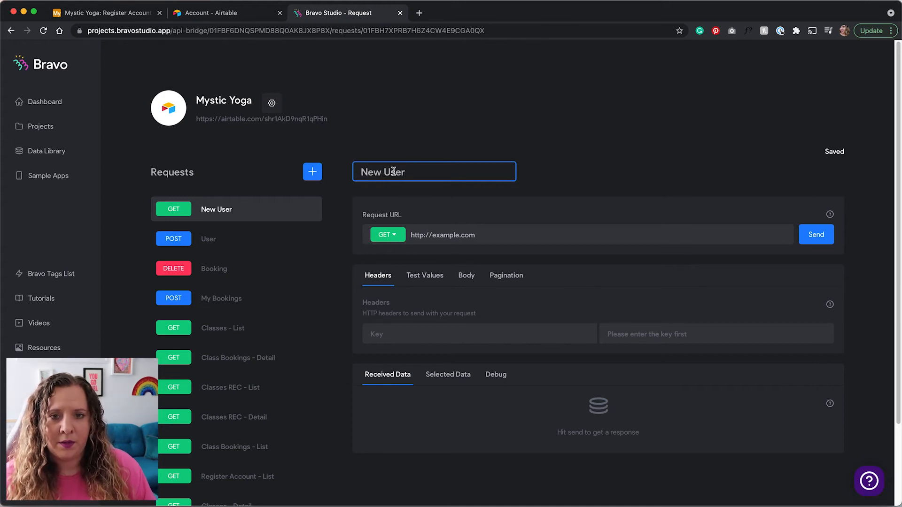
left_click(389, 238)
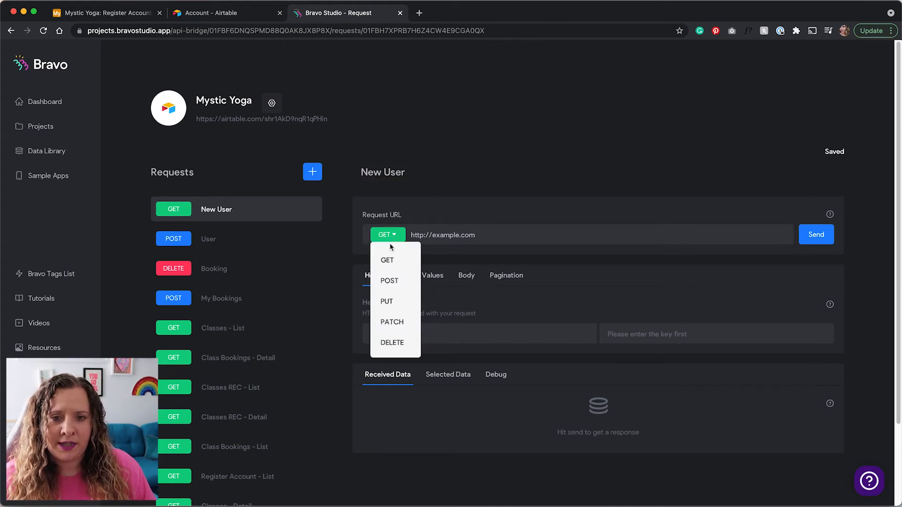
left_click(406, 284)
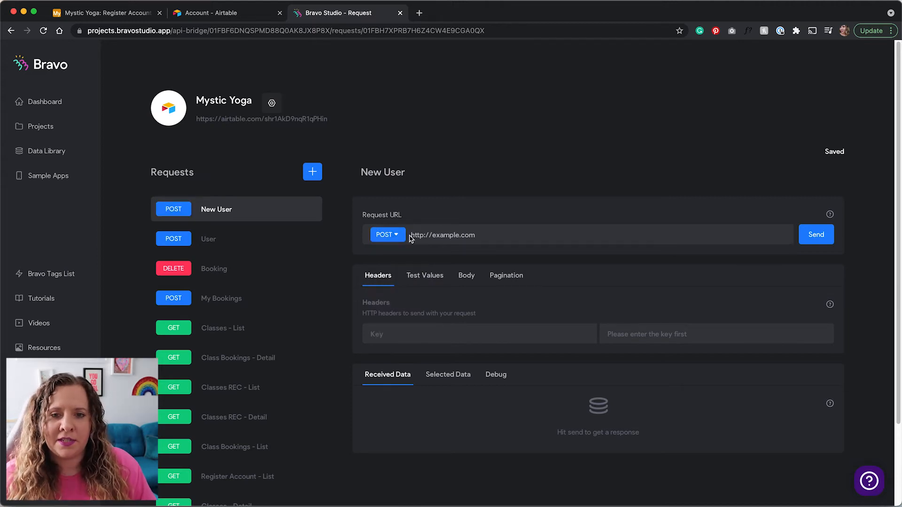
triple_click(473, 235)
key("BackSpace")
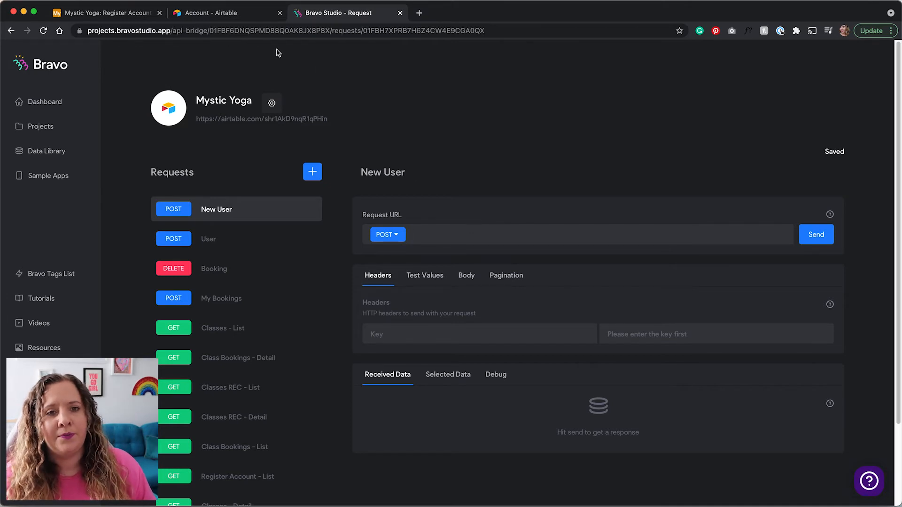
Open the Mystic Yoga API documentation at Register Account > Create records and select the example endpoint URL.
left_click(123, 18)
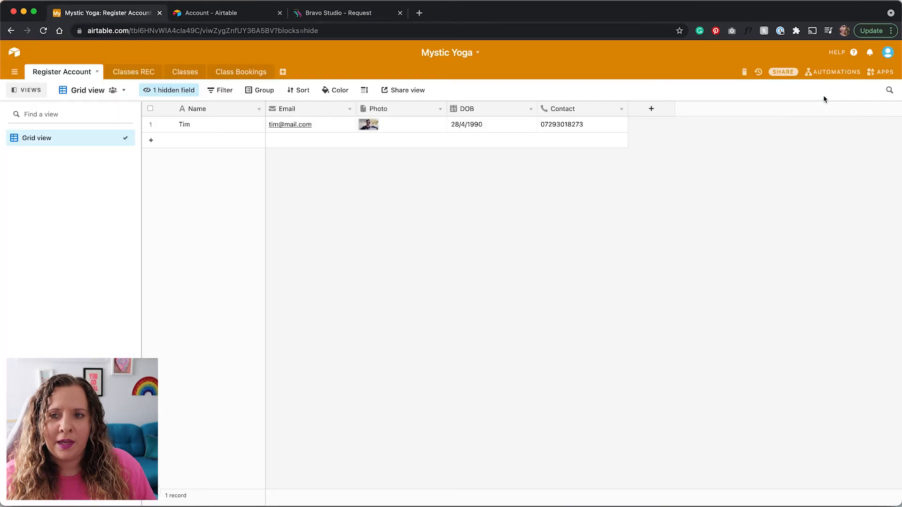
left_click(855, 53)
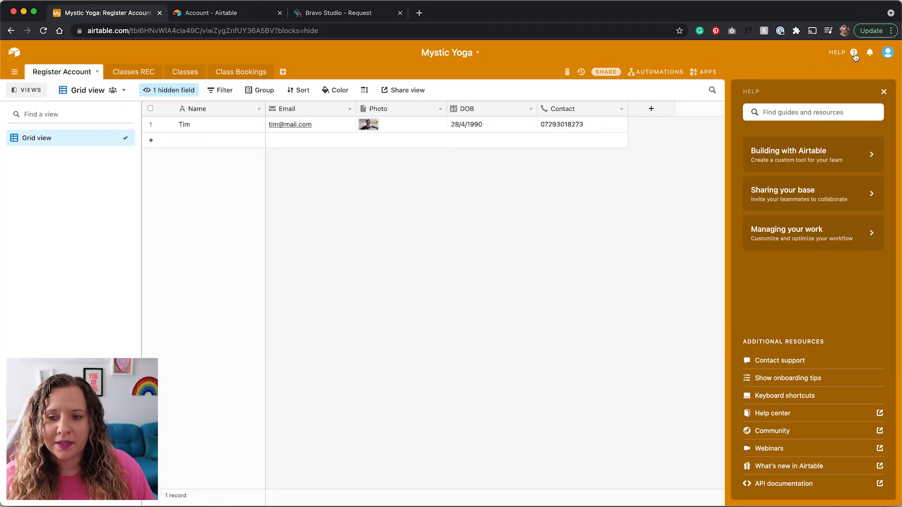
left_click(784, 484)
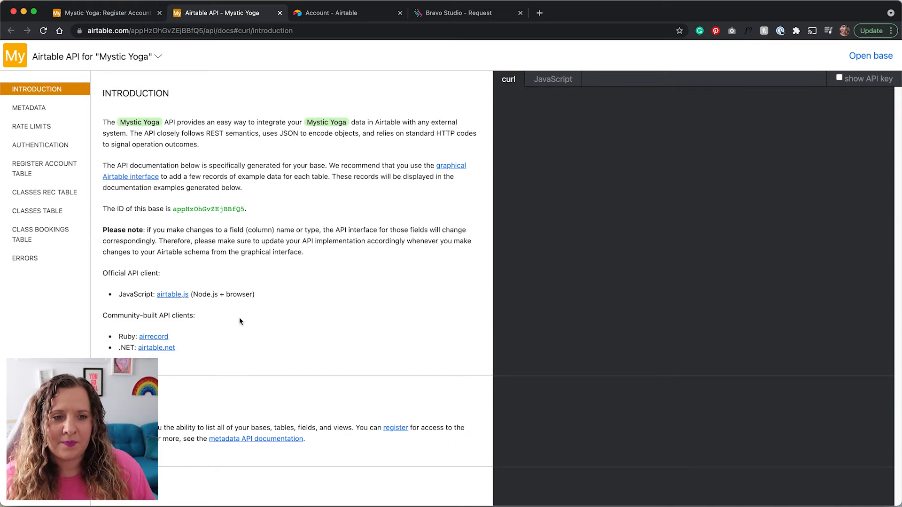
left_click(40, 170)
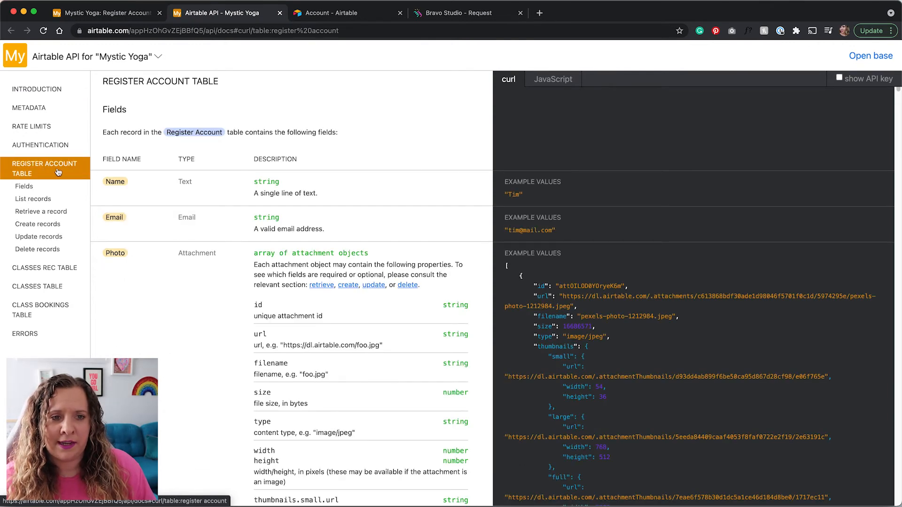
left_click(49, 229)
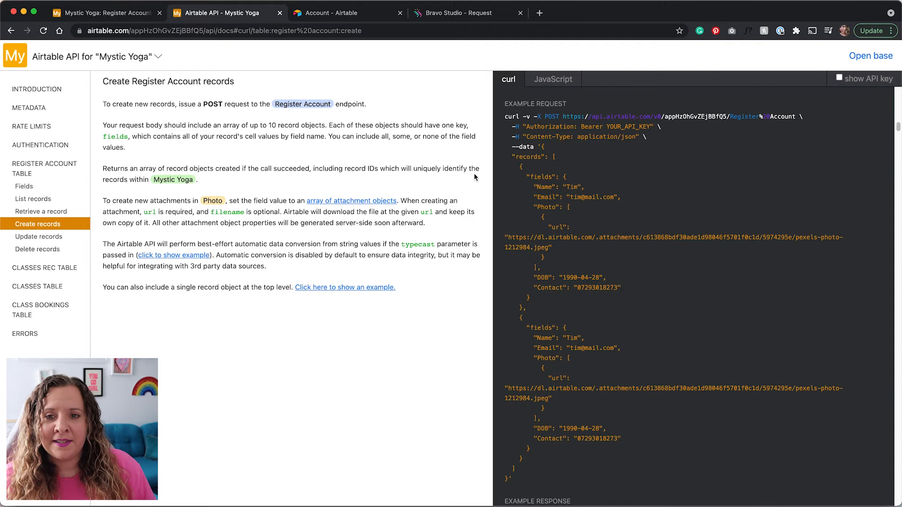
left_click_drag(563, 116, 793, 115)
key("super+c")
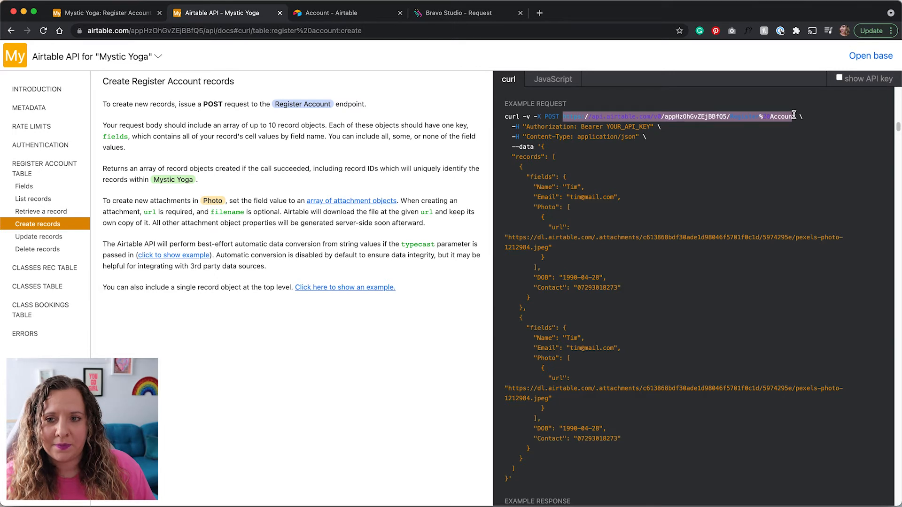
Replace the New User request URL with the Airtable Register Account endpoint.
left_click(454, 15)
triple_click(494, 237)
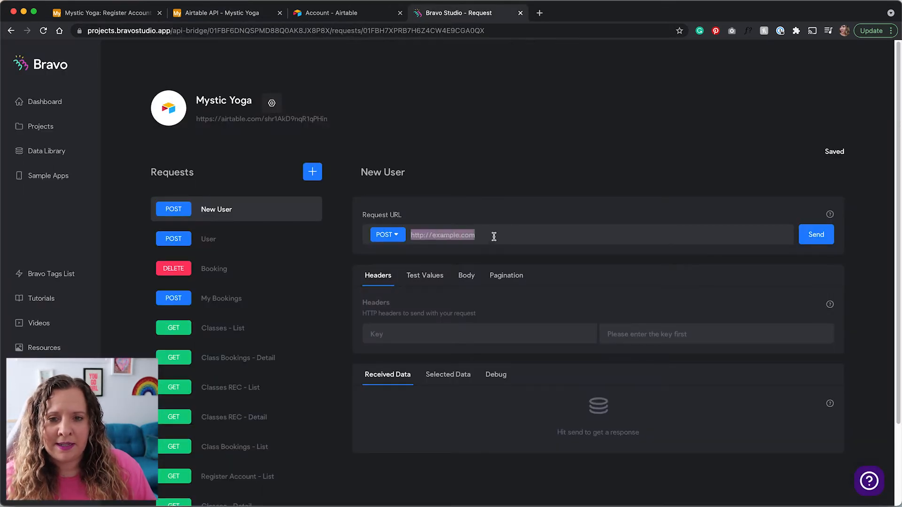
key("BackSpace")
key("super+v")
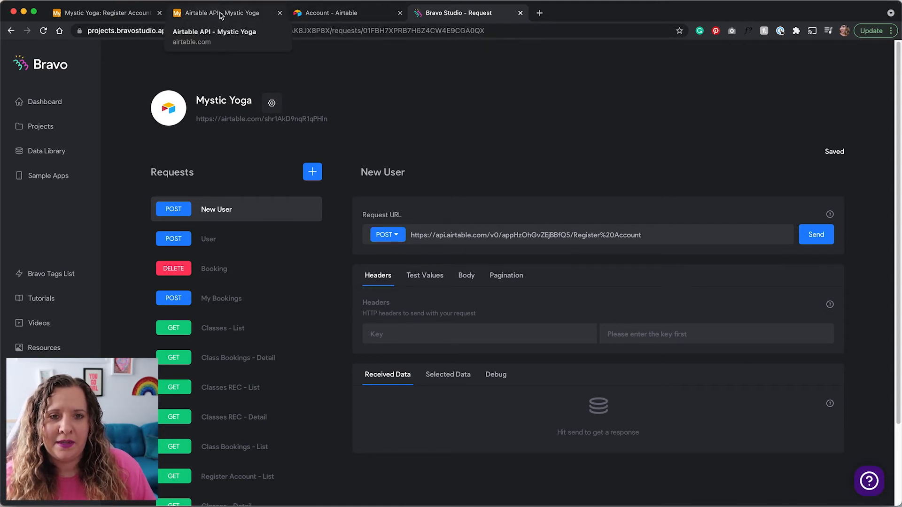
Add an Authorization header whose value is Bearer plus the API key, copied from the docs.
left_click(207, 14)
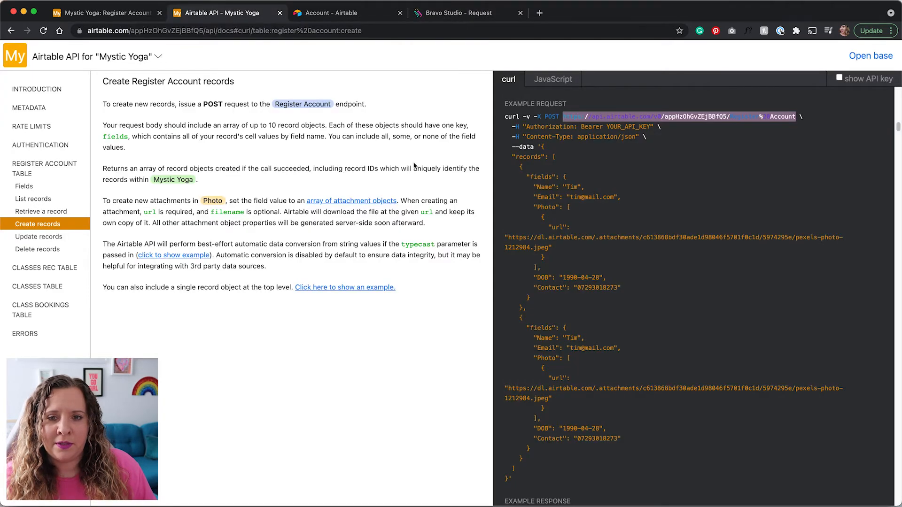
double_click(548, 127)
key("super+c")
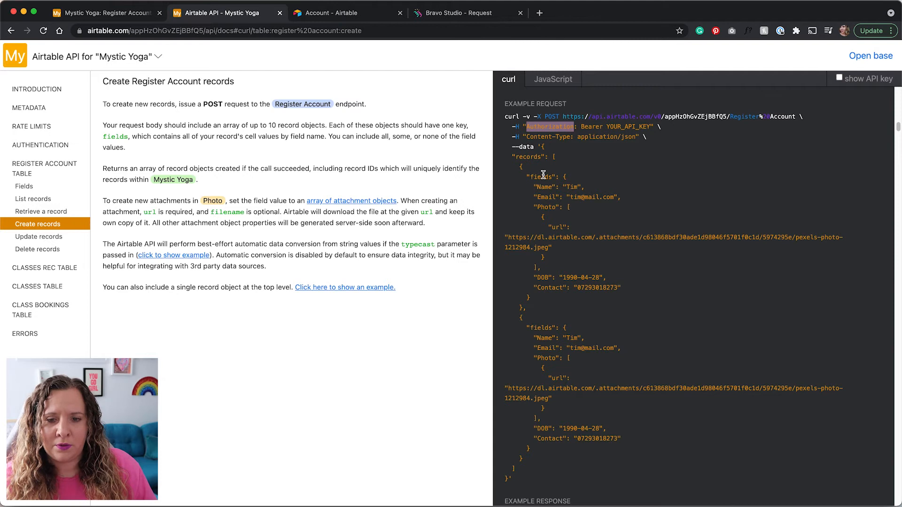
left_click(473, 18)
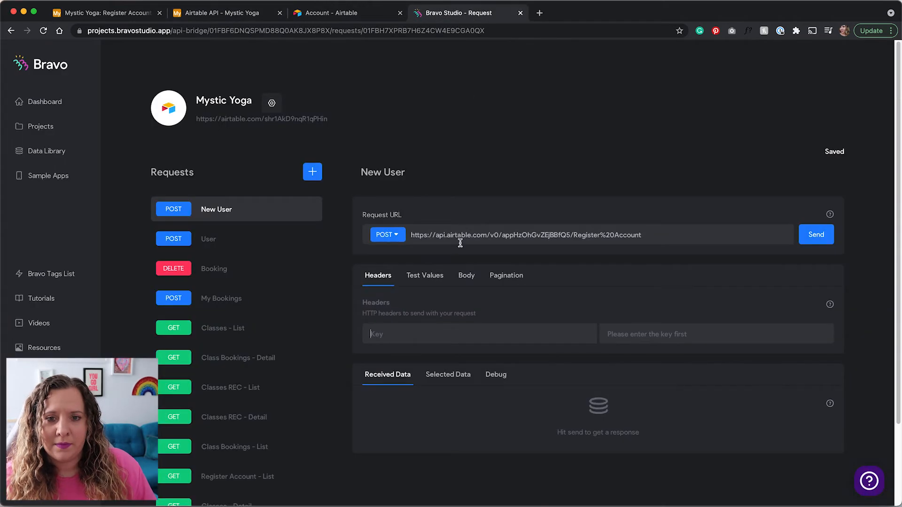
key("super+v")
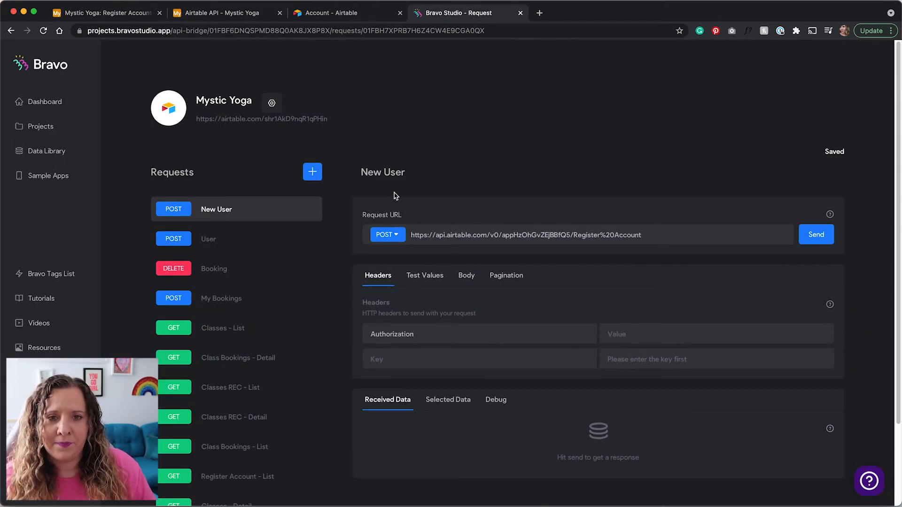
left_click(240, 15)
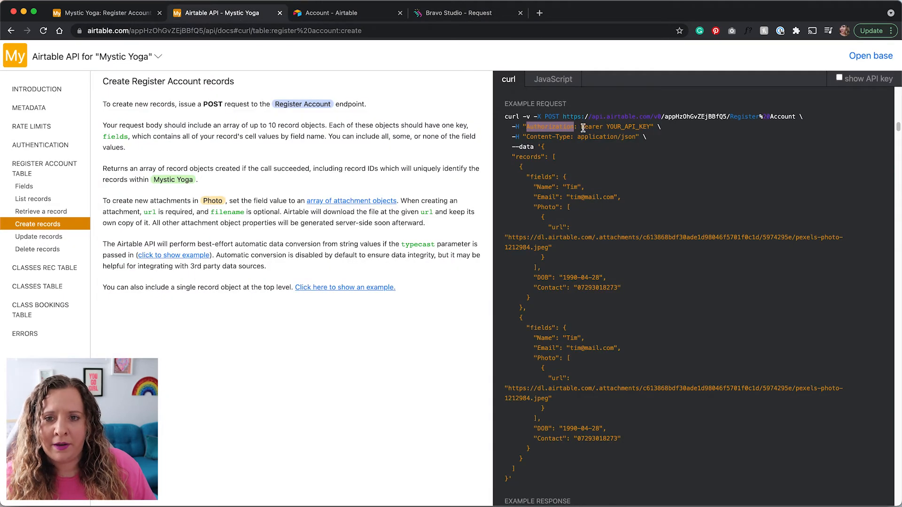
double_click(582, 127)
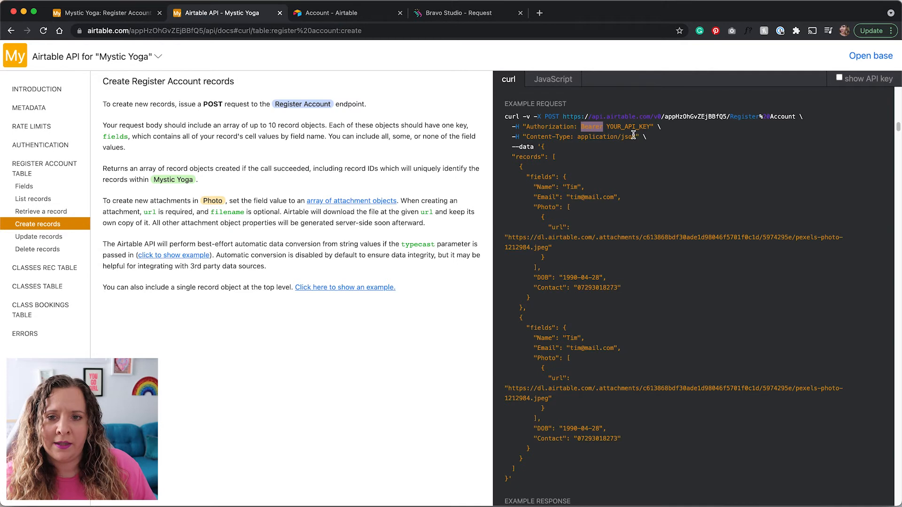
left_click(459, 14)
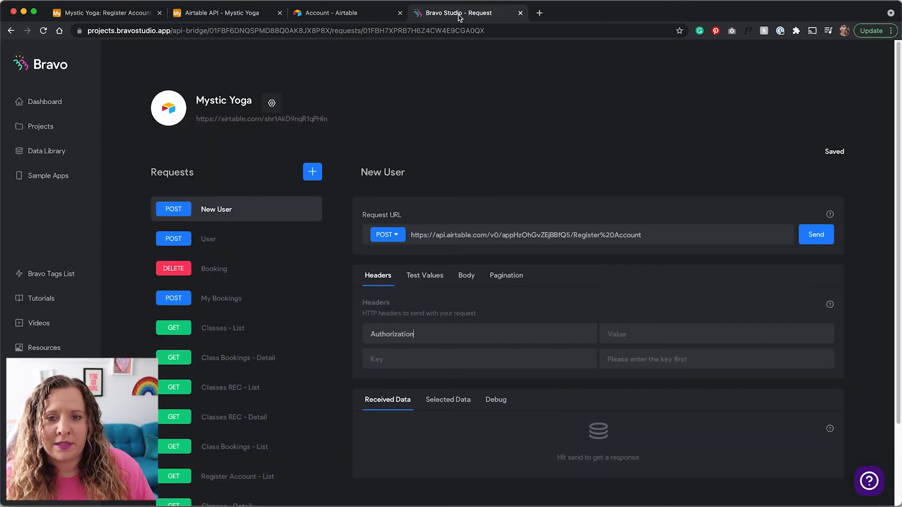
left_click(638, 333)
key("super+v")
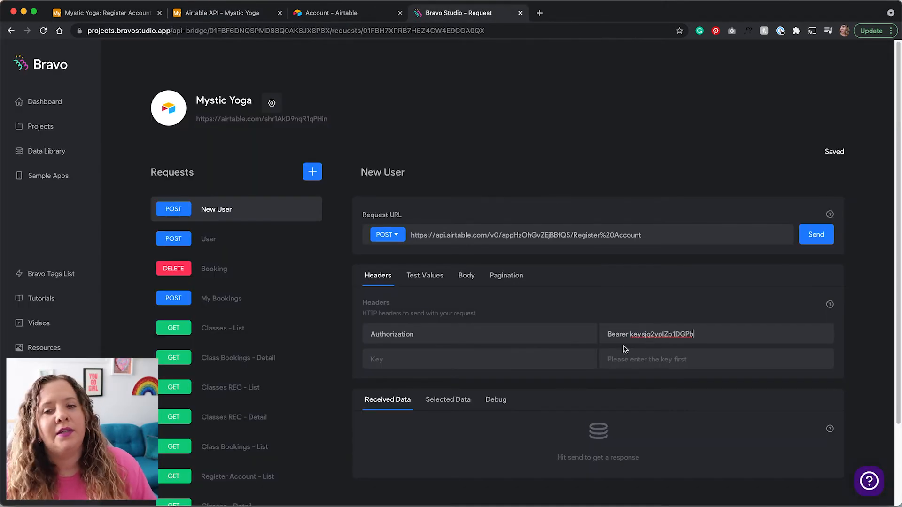
left_click(464, 277)
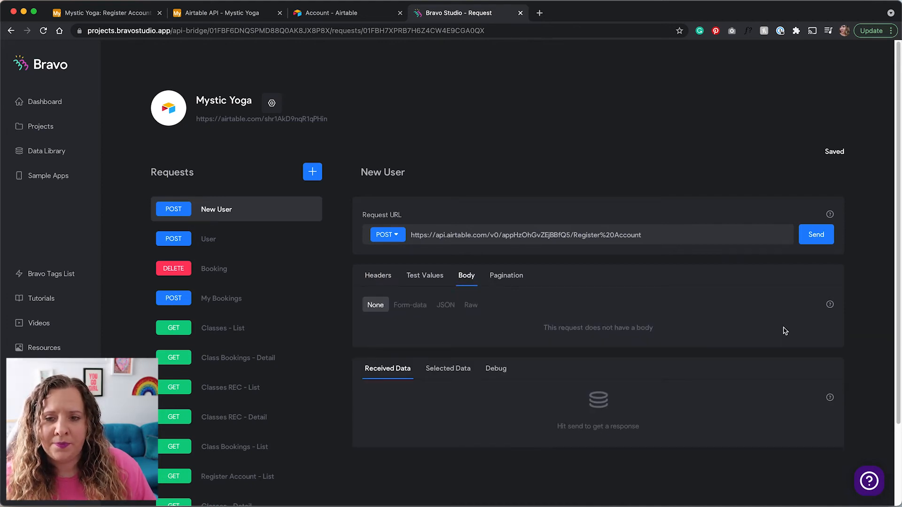
Set the body type to JSON, enlarge the editor, and paste the docs' example --data records.
left_click(445, 305)
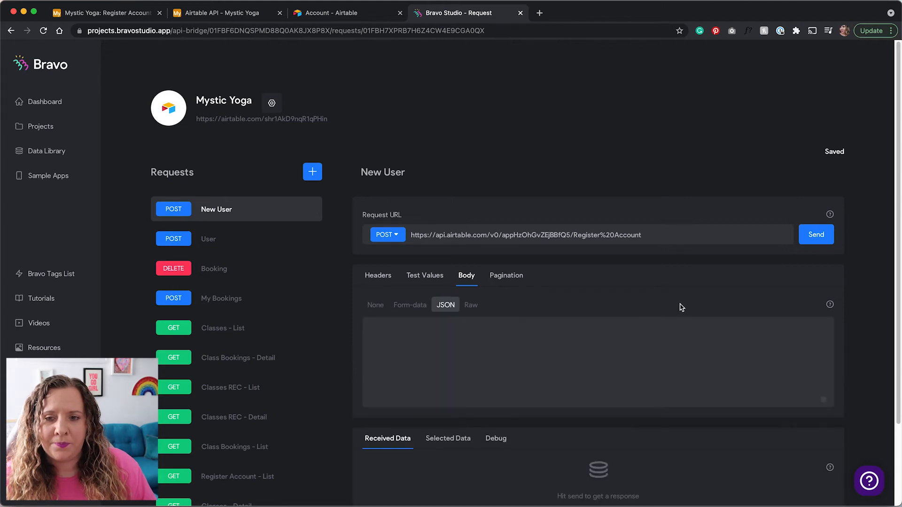
scroll(681, 305, "down", 2)
left_click_drag(824, 308, 812, 476)
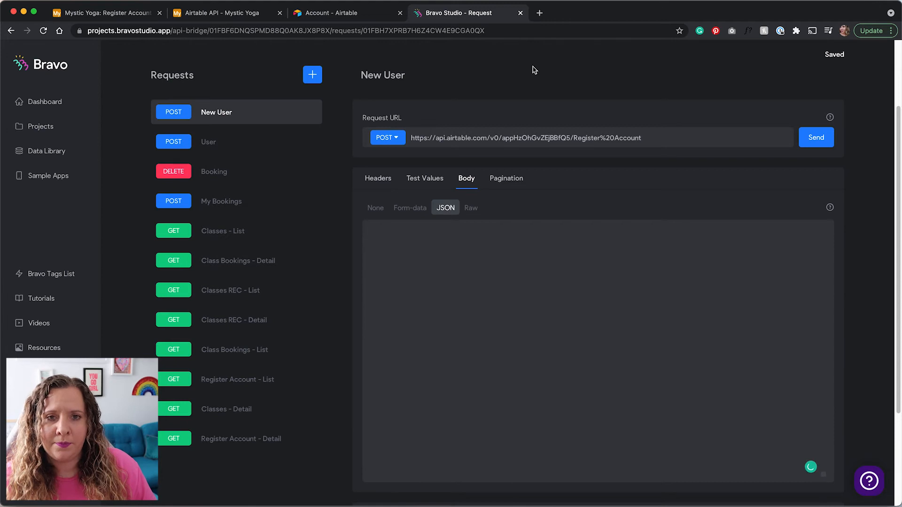
left_click(256, 18)
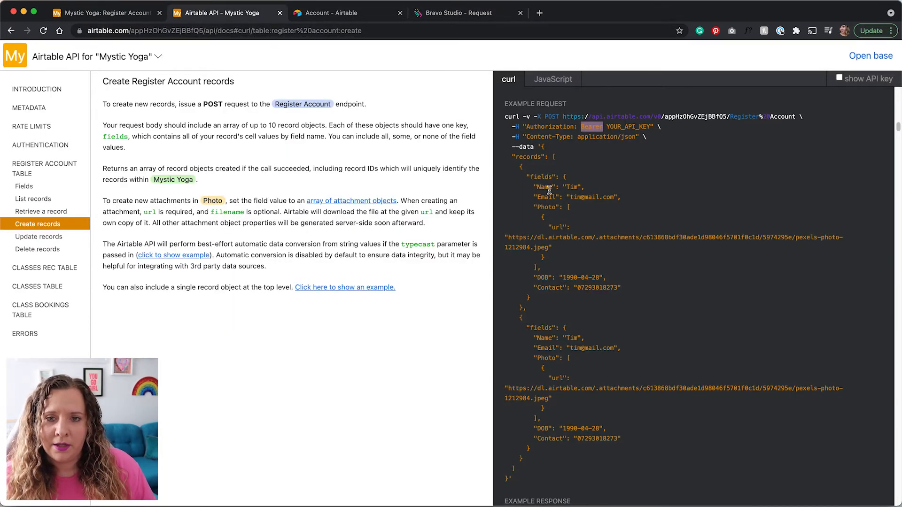
scroll(549, 190, "down", 1)
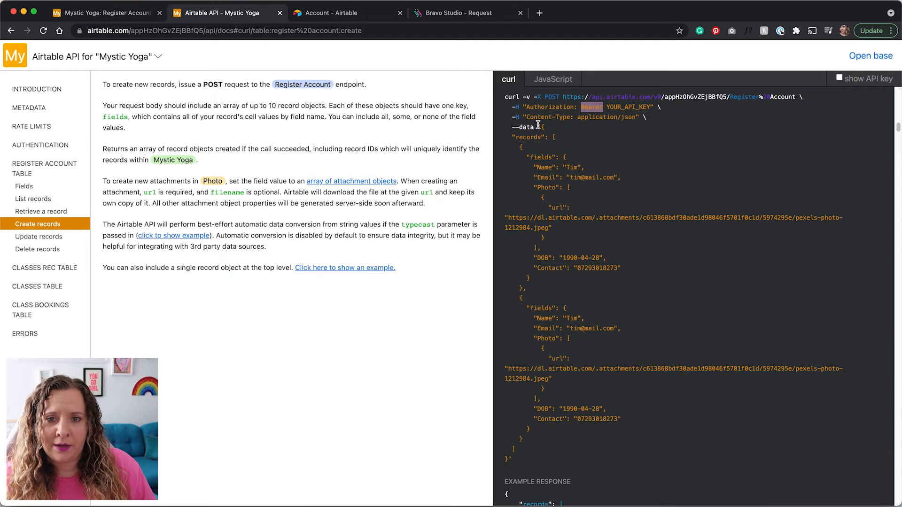
left_click_drag(542, 127, 535, 462)
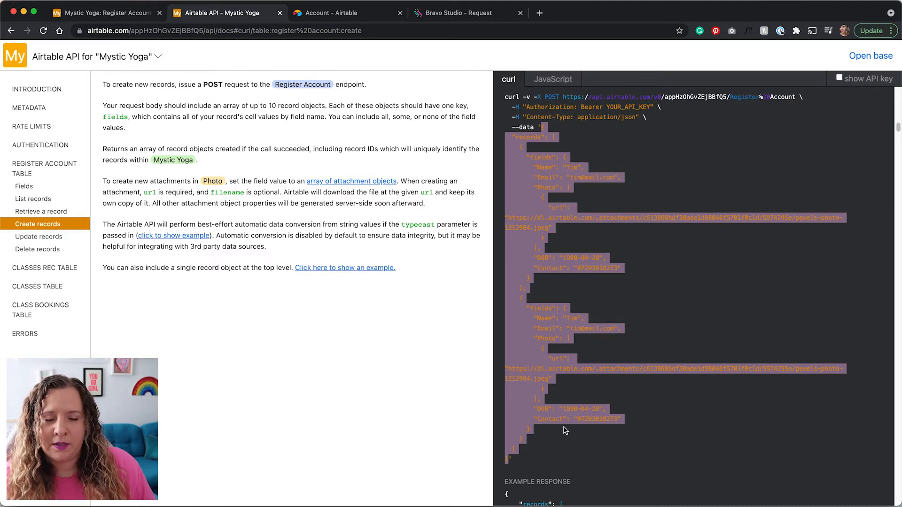
left_click(442, 14)
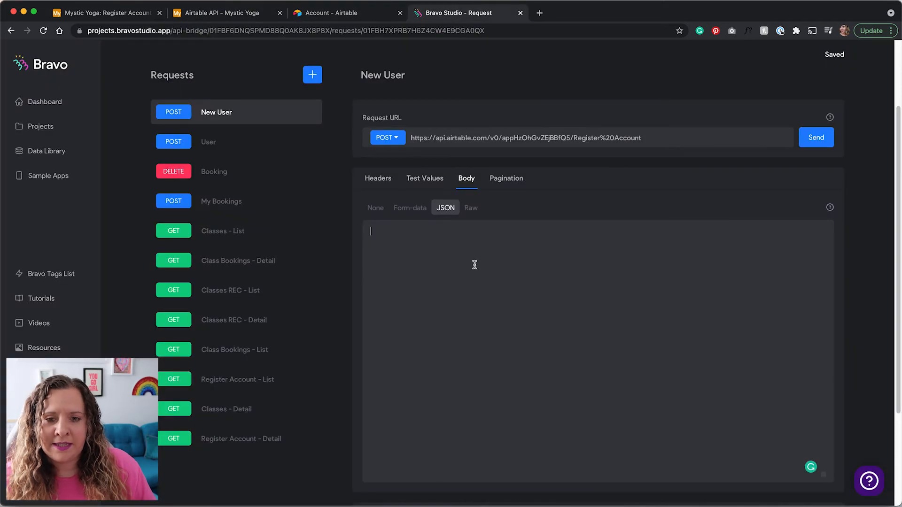
key("super+v")
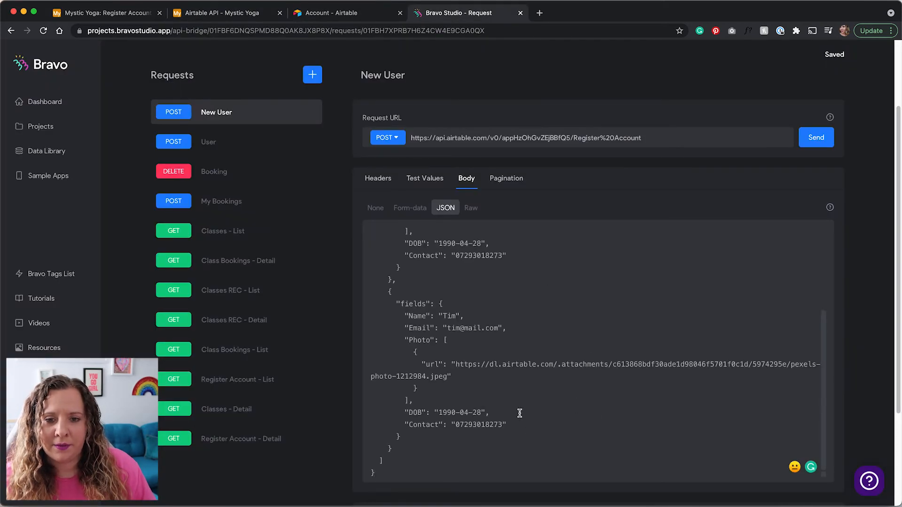
Replace the first record's Name and Email values with ${Name} and ${Email} variables.
scroll(487, 411, "up", 5)
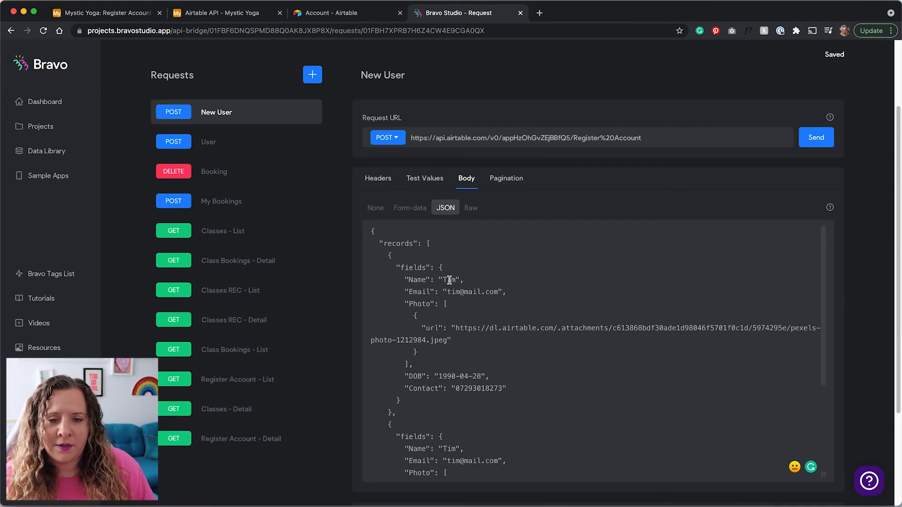
scroll(451, 281, "down", 2)
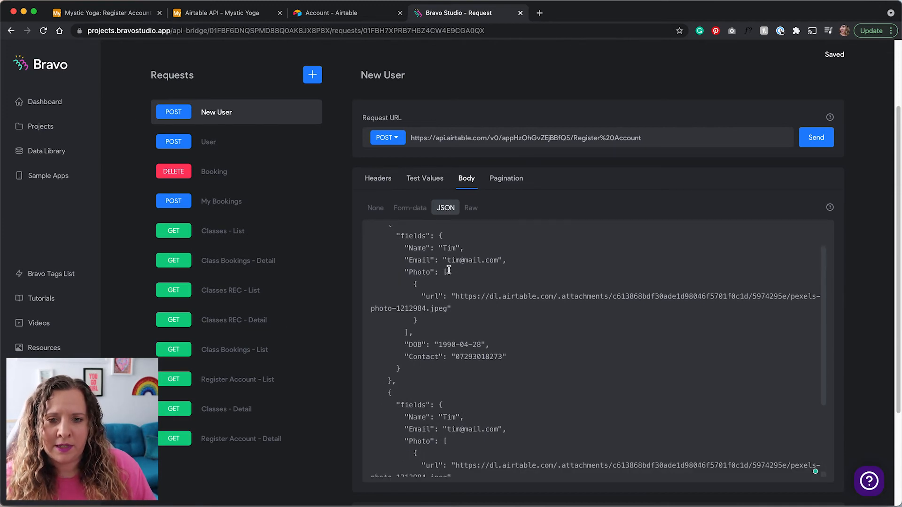
left_click_drag(405, 248, 535, 374)
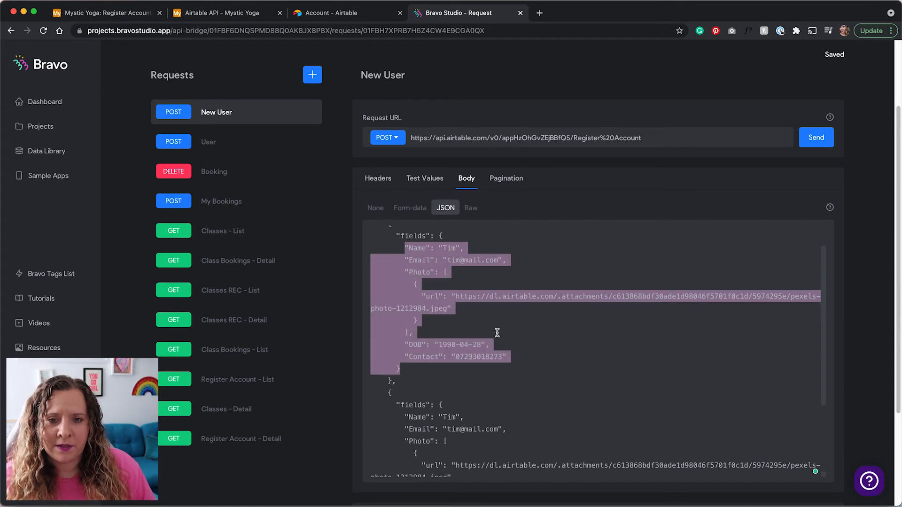
scroll(496, 332, "up", 2)
left_click(446, 279)
double_click(446, 279)
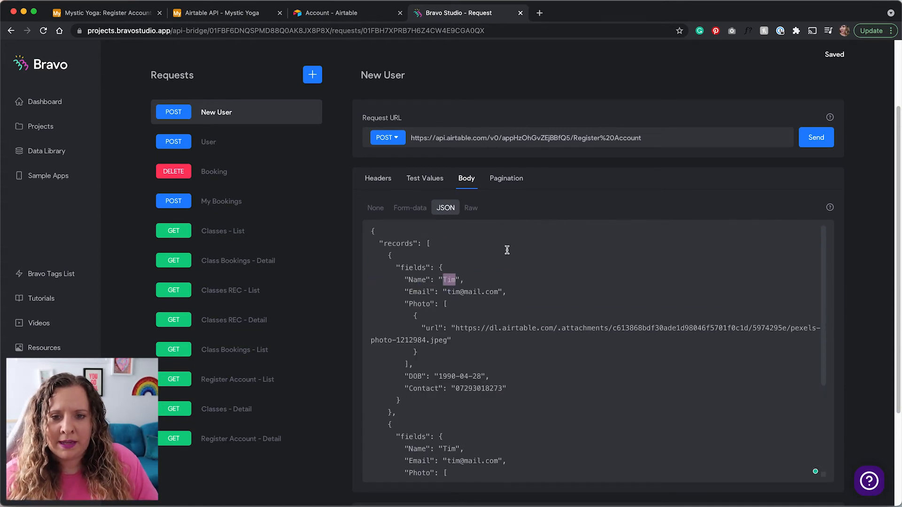
key("BackSpace")
type("${}")
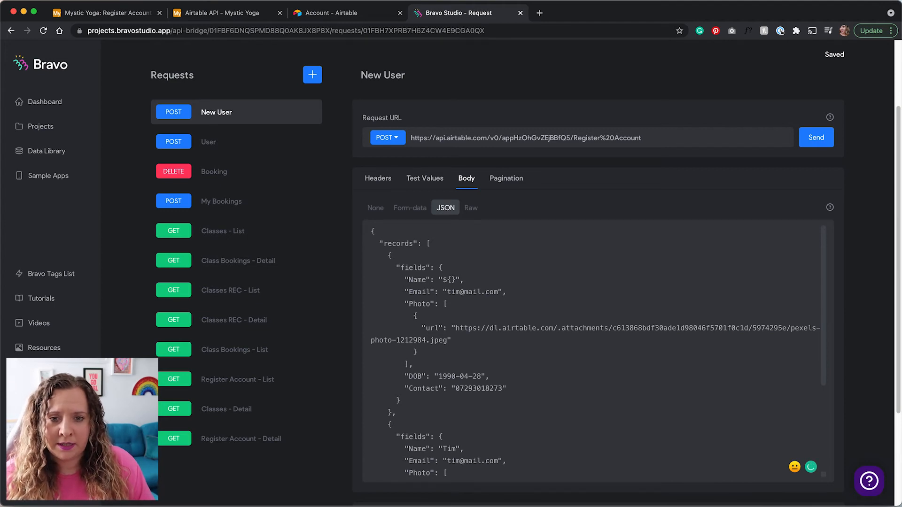
type("Name")
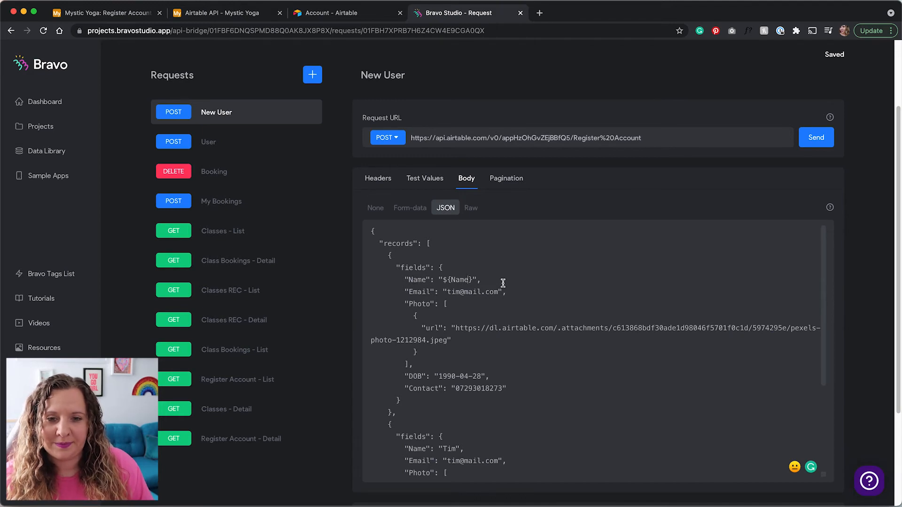
left_click_drag(498, 292, 446, 293)
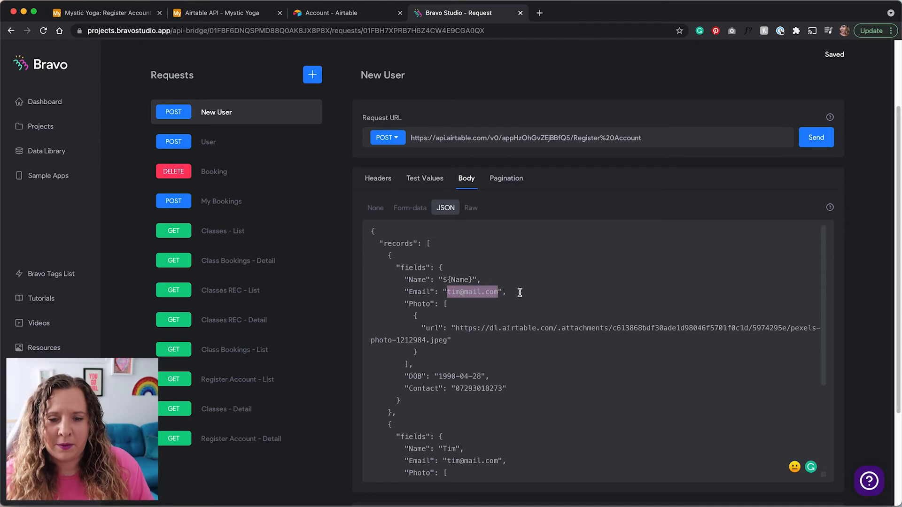
type("$")
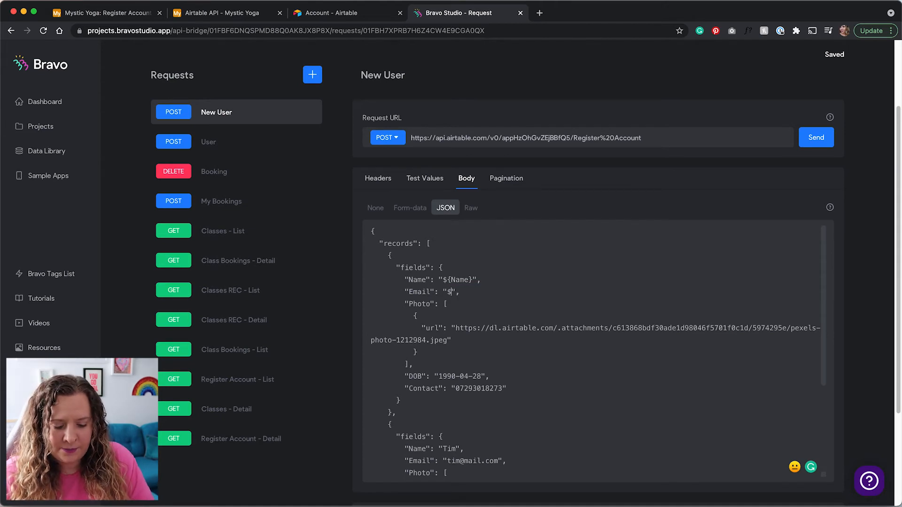
type("{Email")
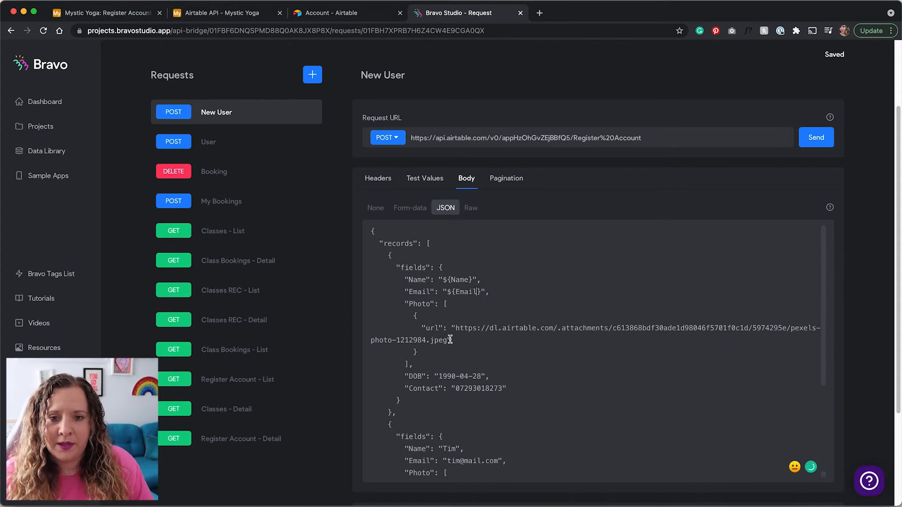
Swap the Photo url, DOB and Contact values for ${Photo}, ${DOB} and ${Contact}, then show Test Values.
left_click_drag(456, 328, 447, 340)
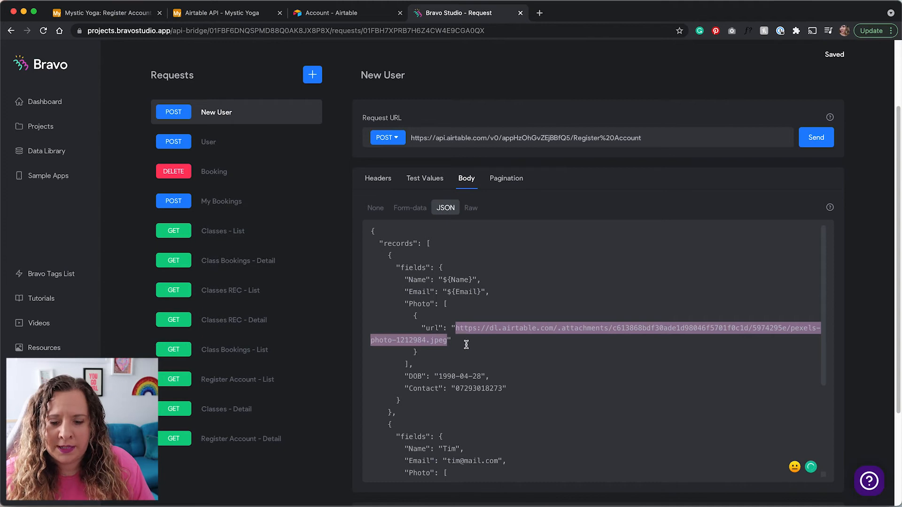
type("${Photo")
scroll(561, 306, "down", 1)
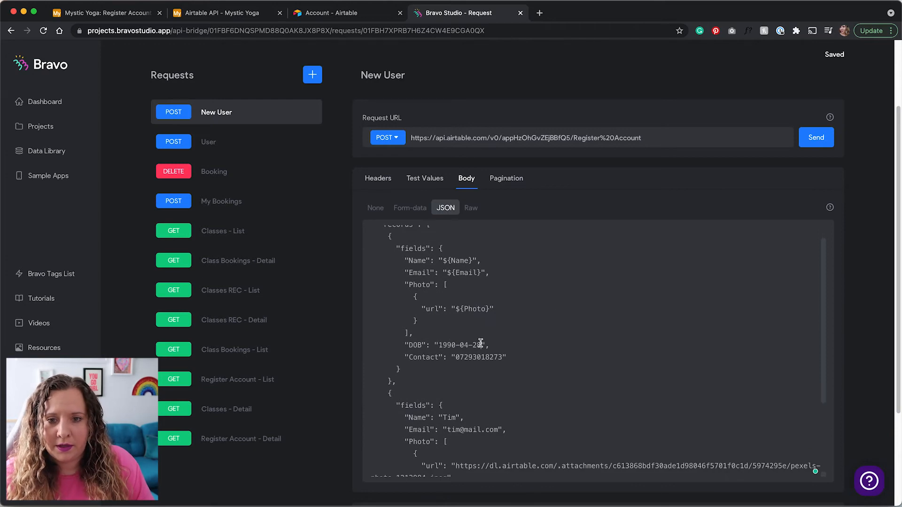
left_click_drag(443, 346, 489, 344)
type("1")
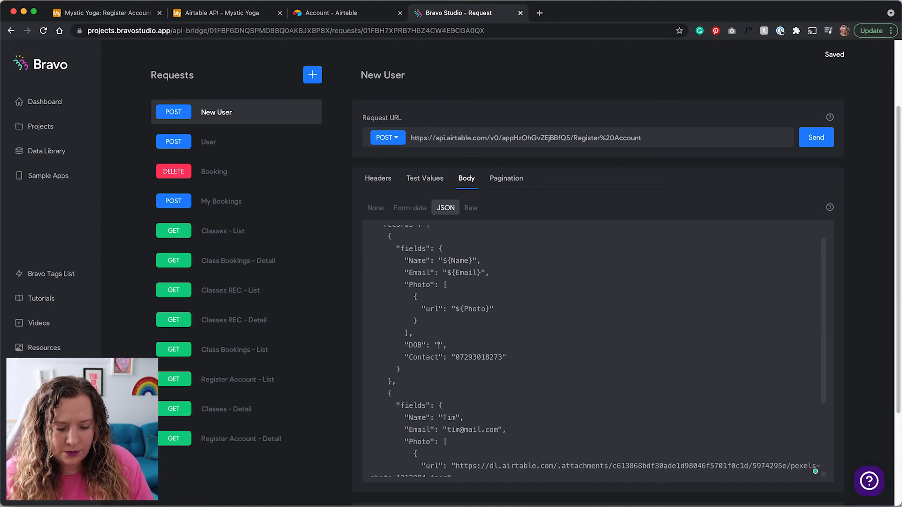
type("{")
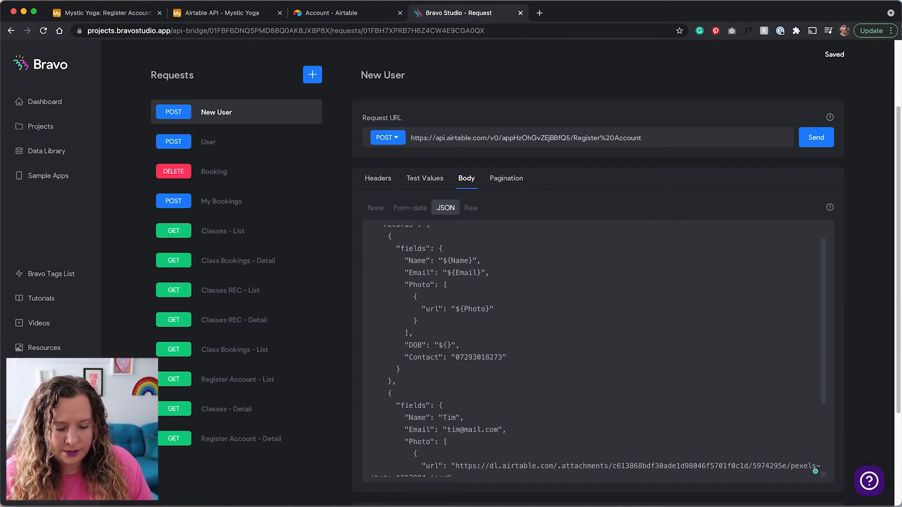
type("DOB")
double_click(481, 357)
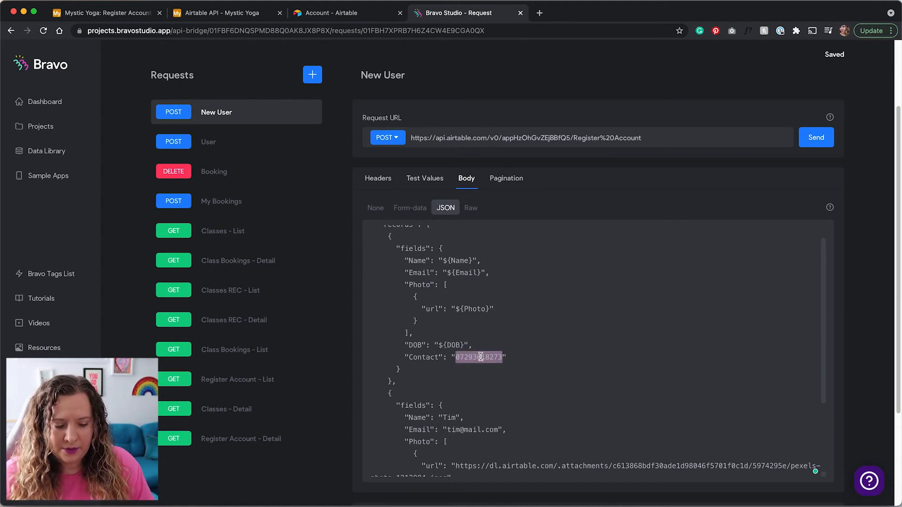
type("${Contact")
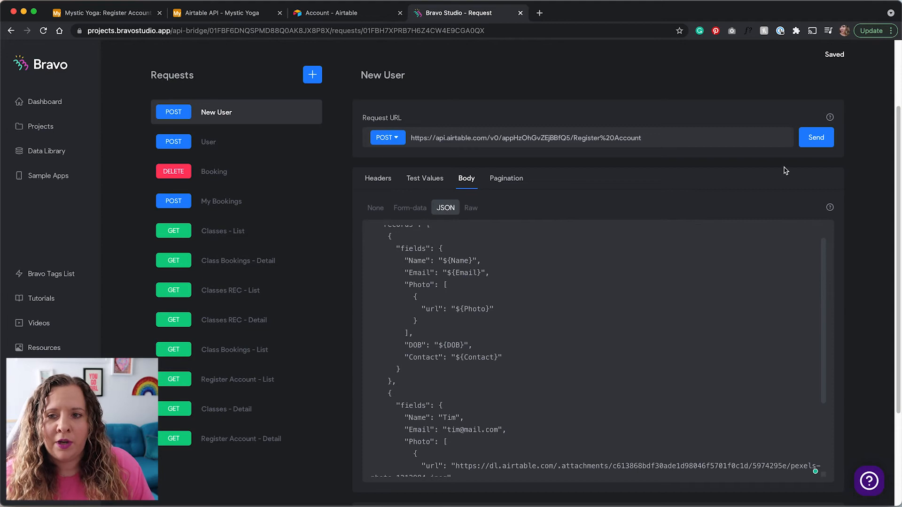
left_click(821, 142)
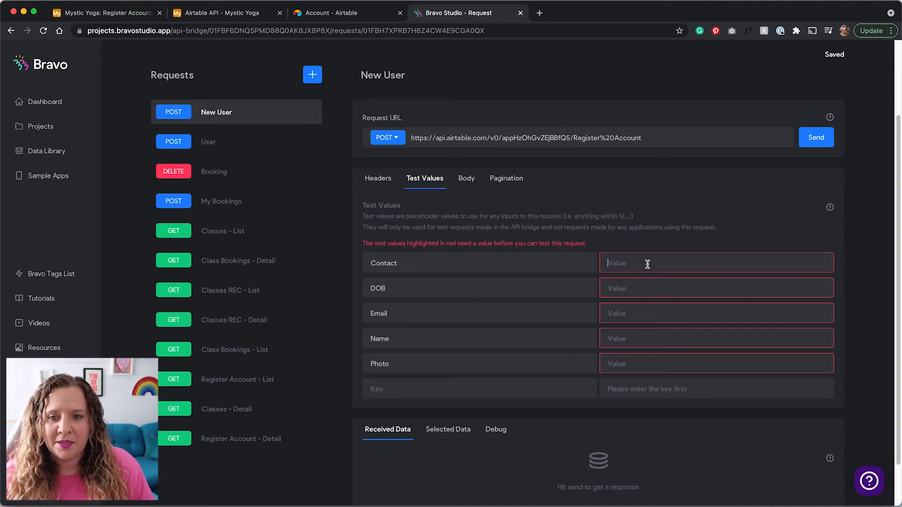
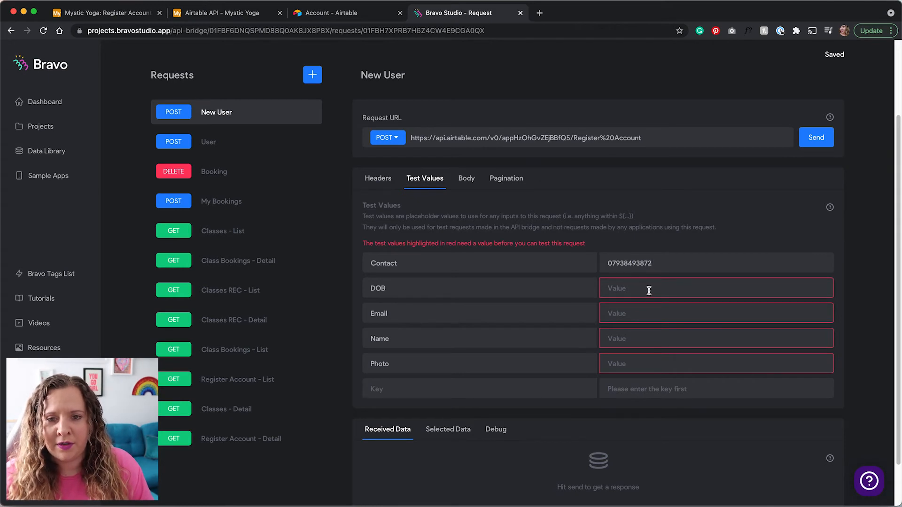
Fill test values: a contact phone number, DOB 27 may 1989, an e-mail address, a first name, and 'photo'.
left_click(649, 288)
type("27")
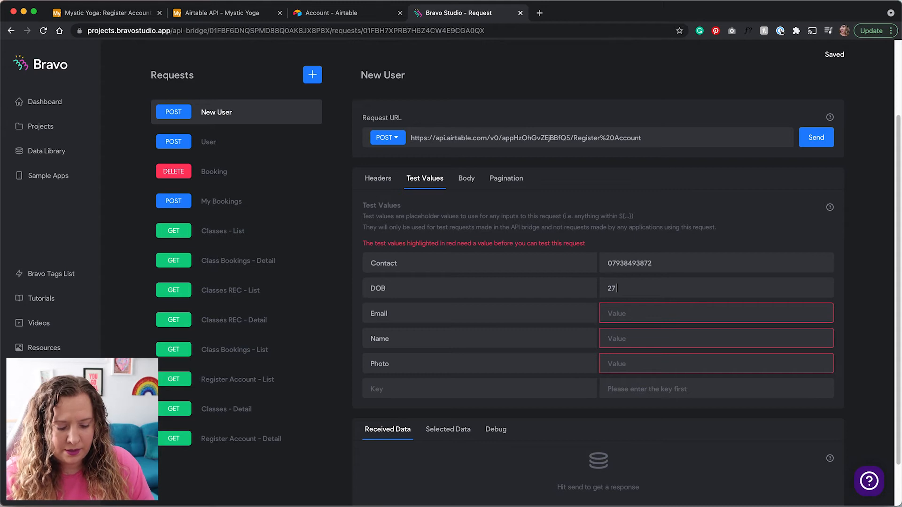
type(" may 1989")
key("Tab")
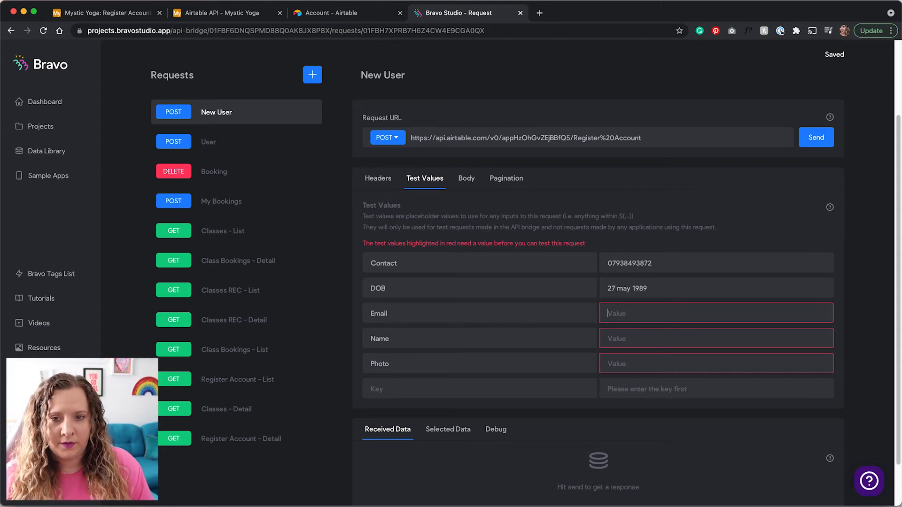
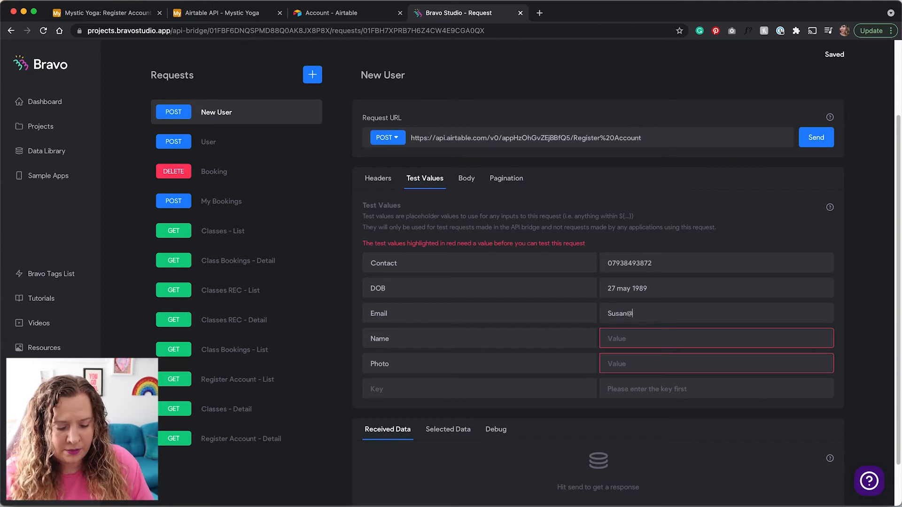
key("Tab")
key("Tab")
type("Susan")
key("Tab")
key("Tab")
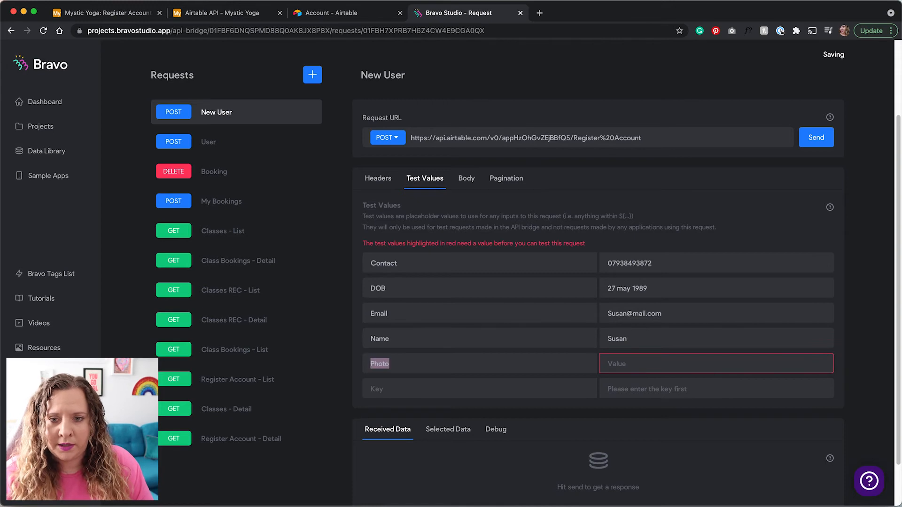
type("photo")
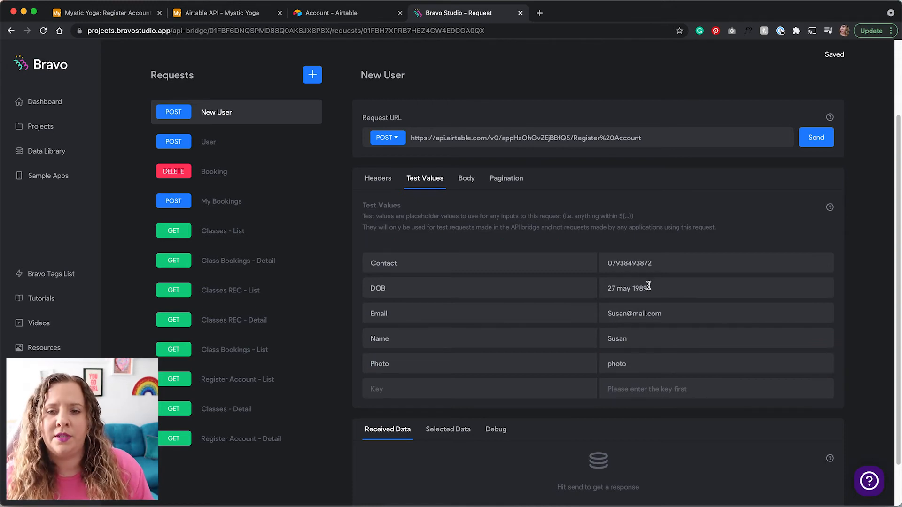
Send the New User request, review the Received Data, and confirm the new row in Airtable's Register Account table.
left_click(815, 141)
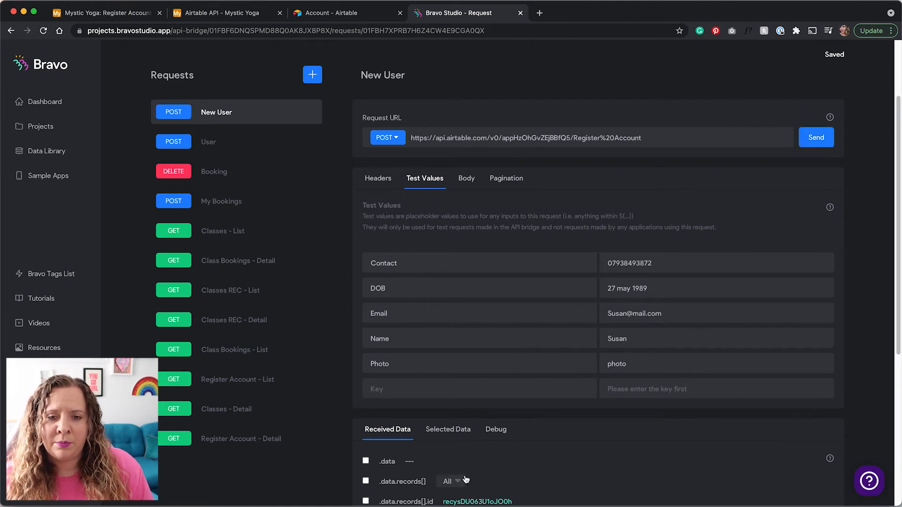
scroll(393, 433, "down", 3)
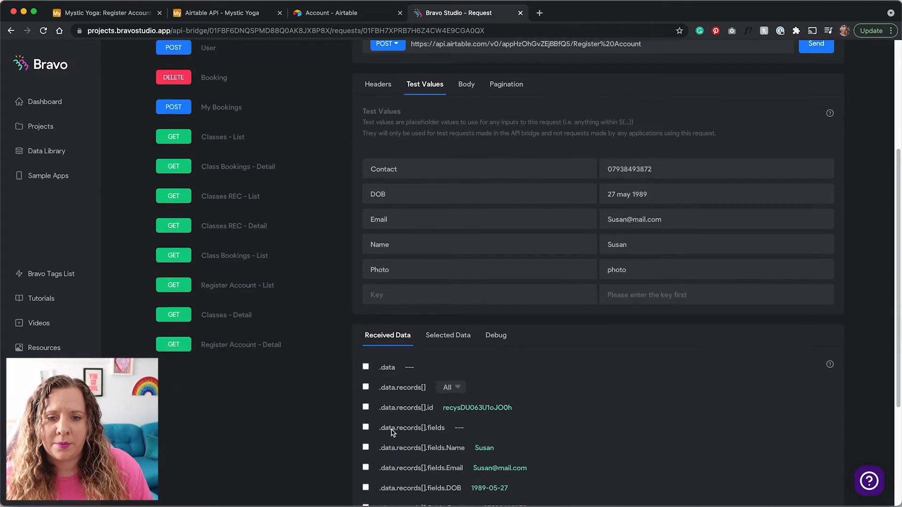
scroll(435, 415, "down", 5)
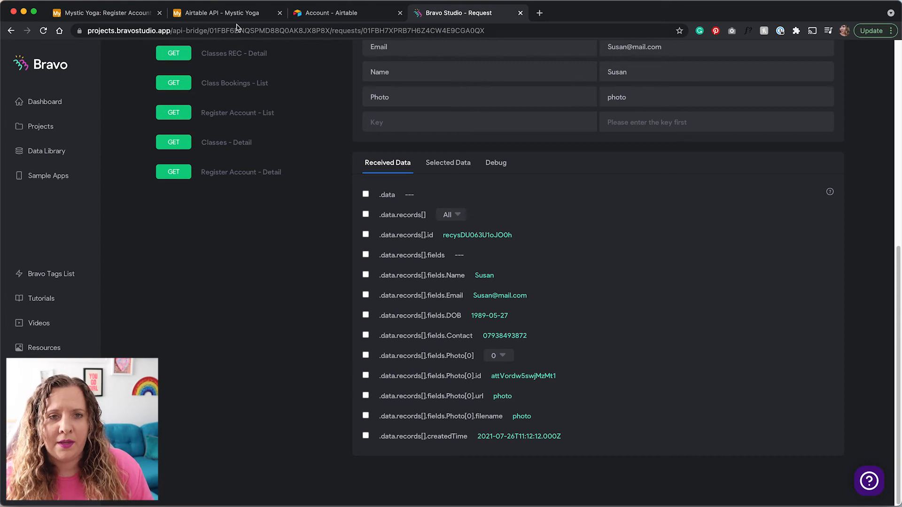
left_click(118, 17)
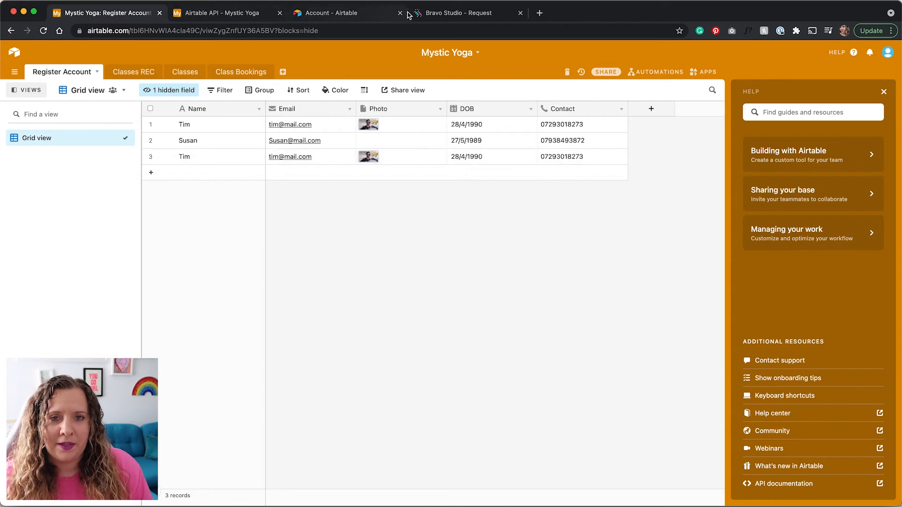
left_click(442, 14)
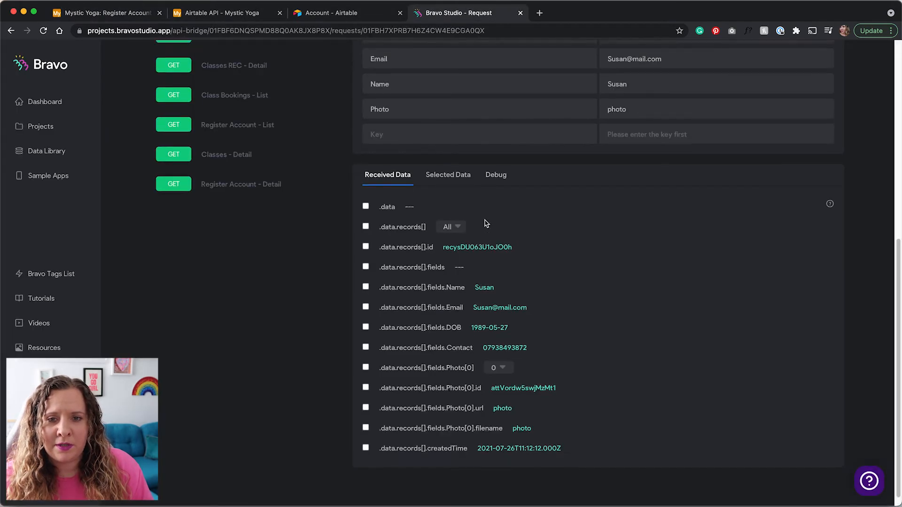
scroll(470, 188, "up", 5)
Delete the hardcoded second record from the New User JSON body, keeping only the ${…} variable record.
left_click(466, 162)
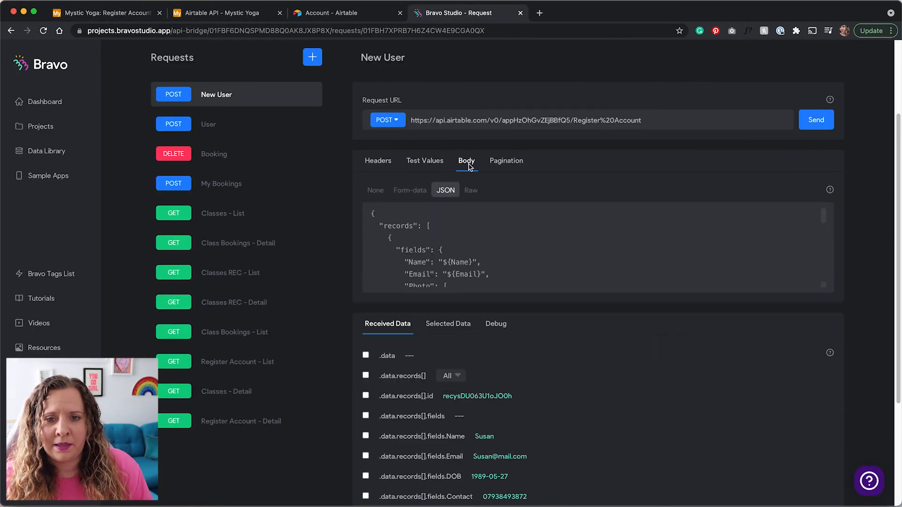
scroll(813, 298, "down", 1)
scroll(813, 297, "down", 1)
left_click_drag(825, 266, 799, 506)
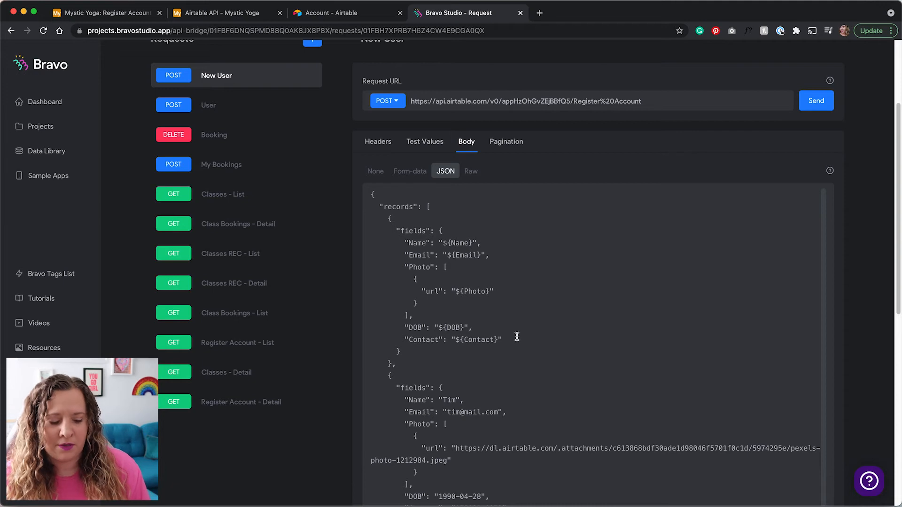
scroll(515, 337, "down", 1)
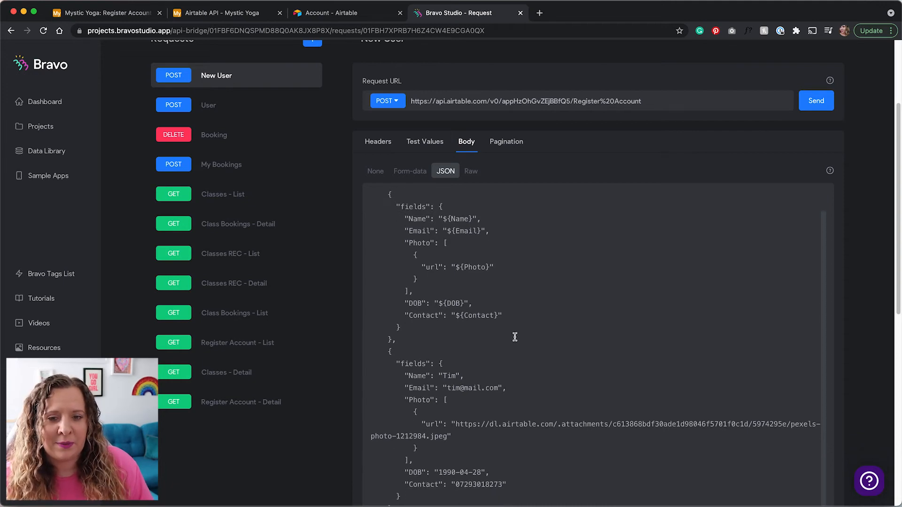
scroll(515, 323, "down", 1)
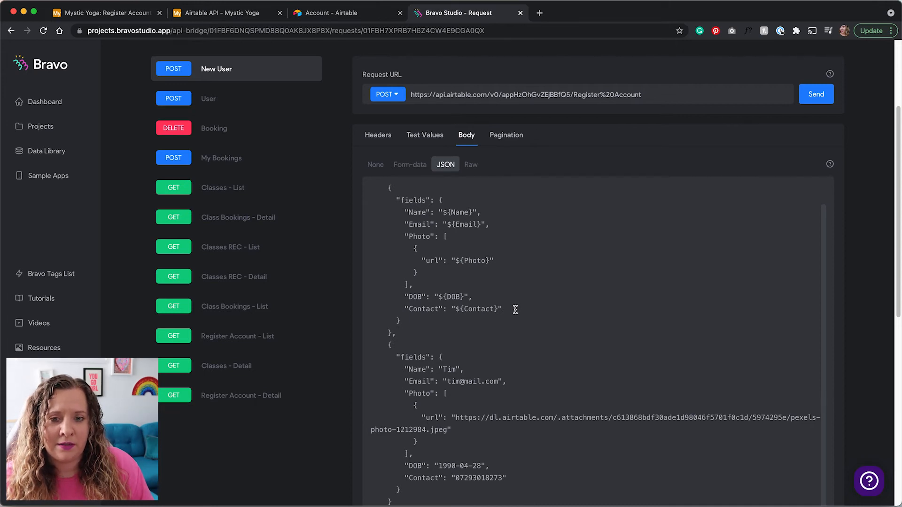
scroll(508, 334, "down", 3)
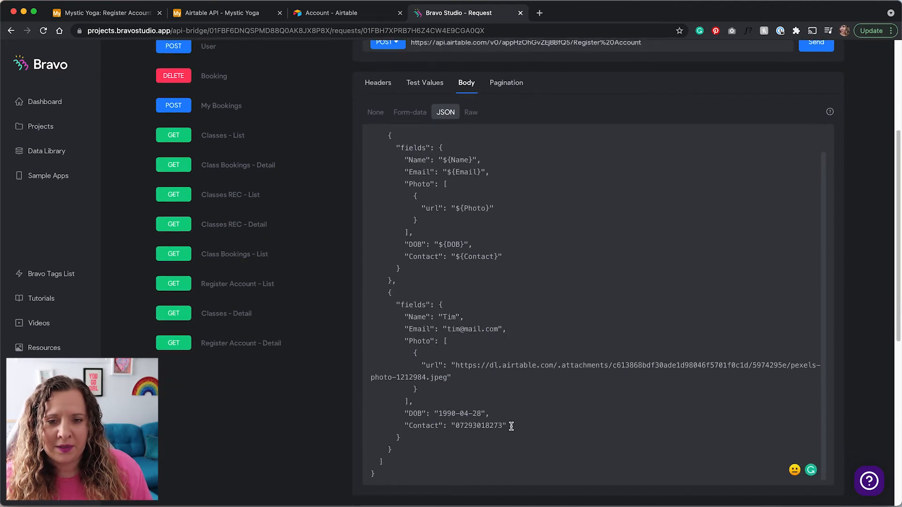
left_click(511, 426, "shift")
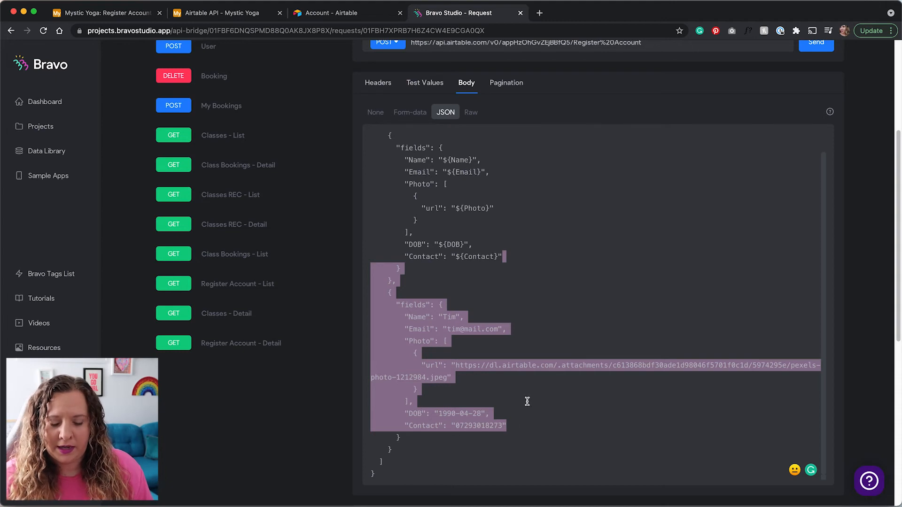
key("BackSpace")
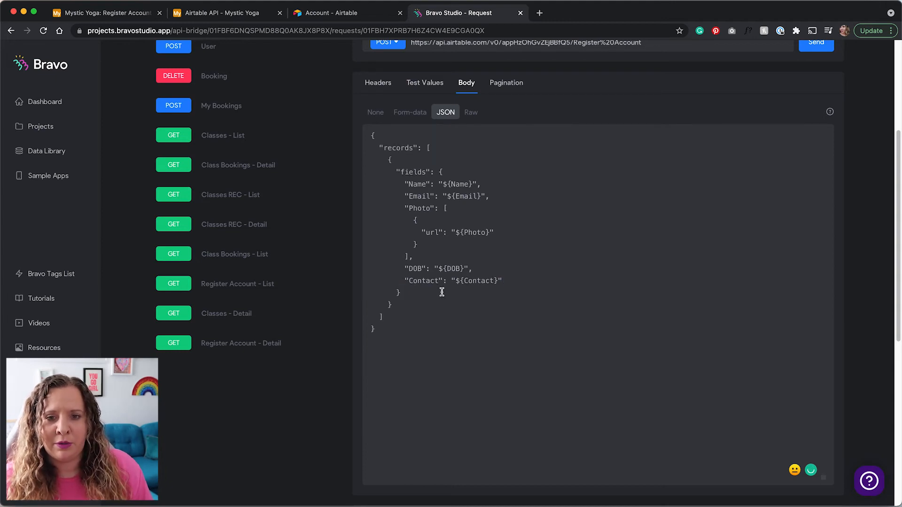
scroll(442, 292, "up", 1)
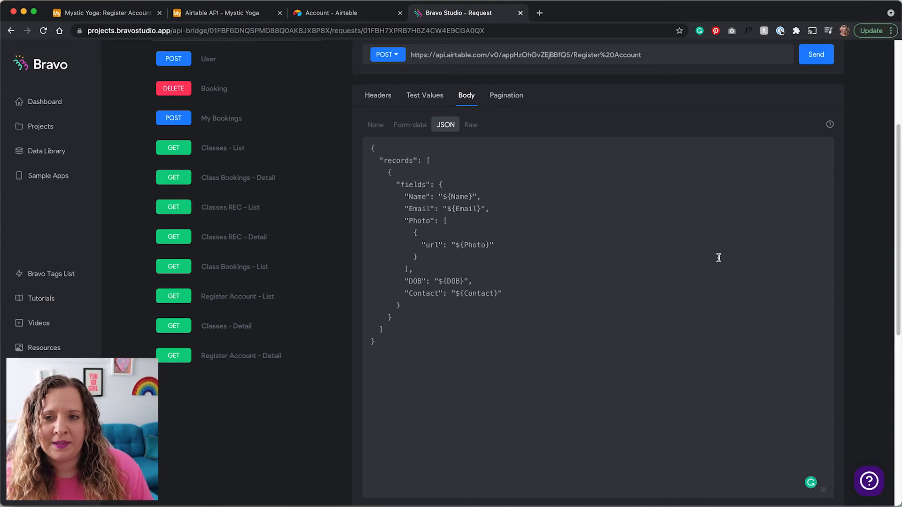
scroll(718, 256, "up", 1)
Resend the New User request after replacing the Name test value with a new name.
left_click(820, 83)
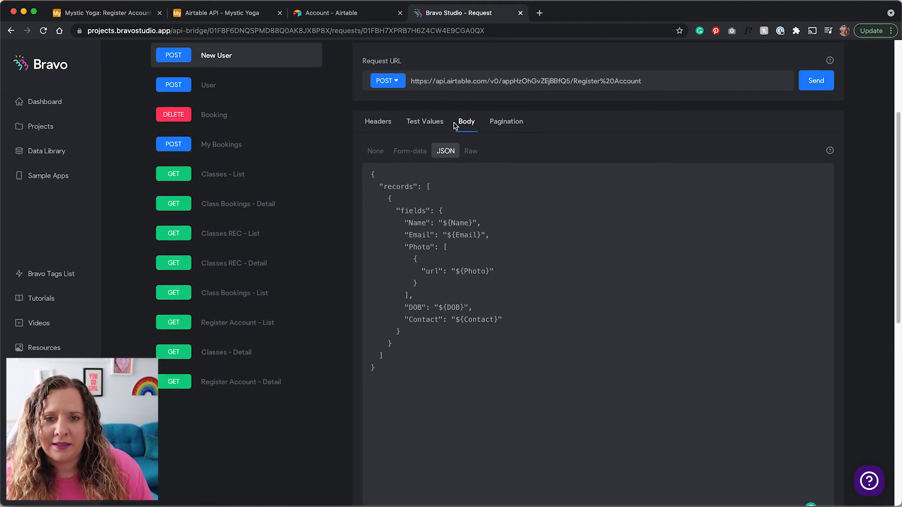
left_click(440, 124)
double_click(620, 284)
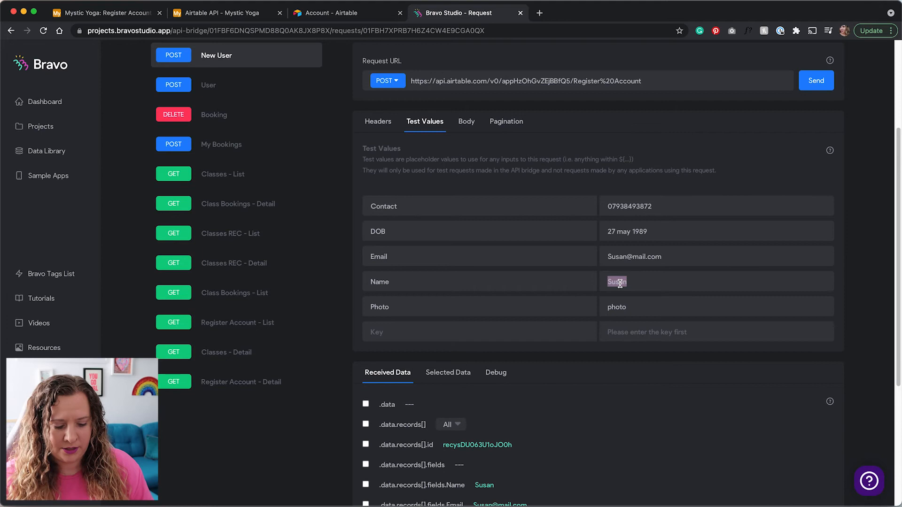
type("Clara")
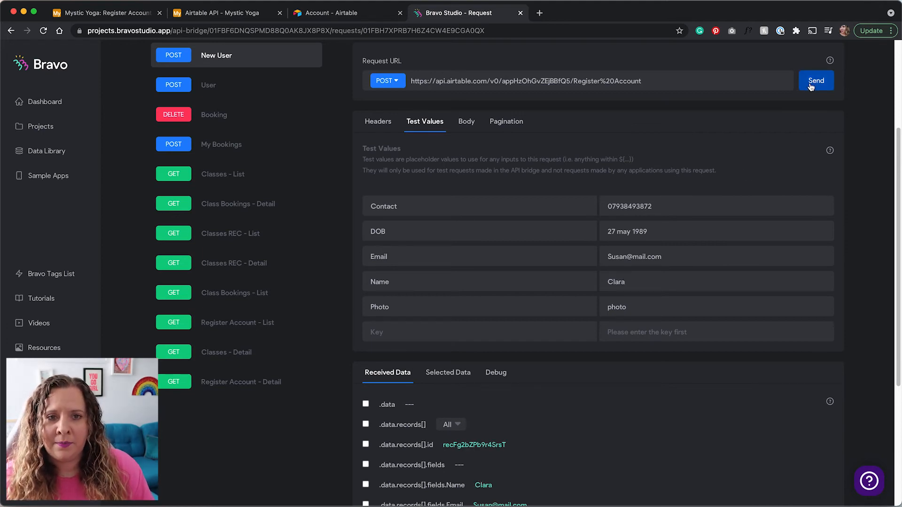
left_click(93, 14)
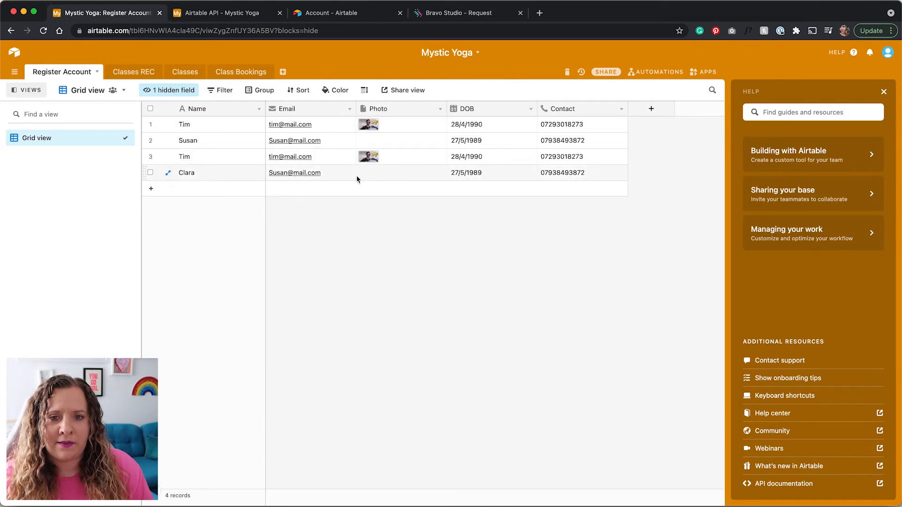
Delete the selected test records from Airtable's Register Account table, leaving only the first row.
left_click(150, 173)
left_click(150, 157)
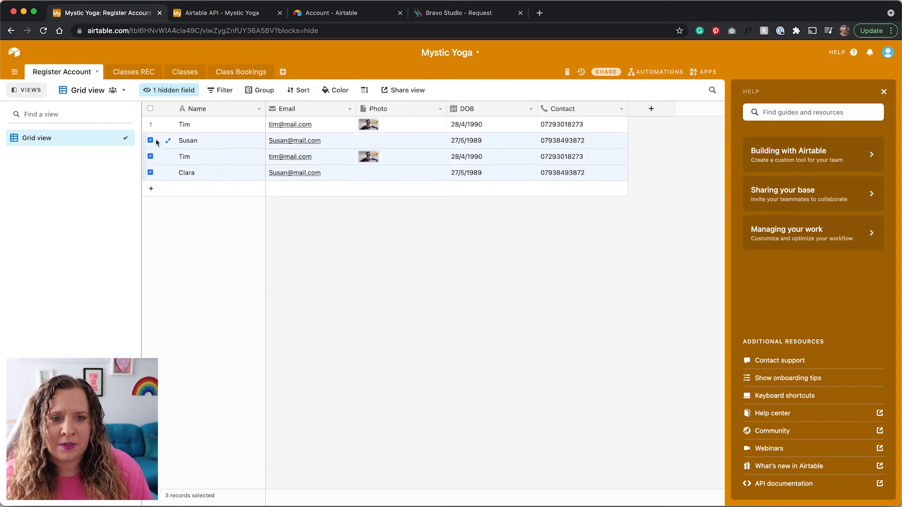
right_click(209, 141)
left_click(230, 165)
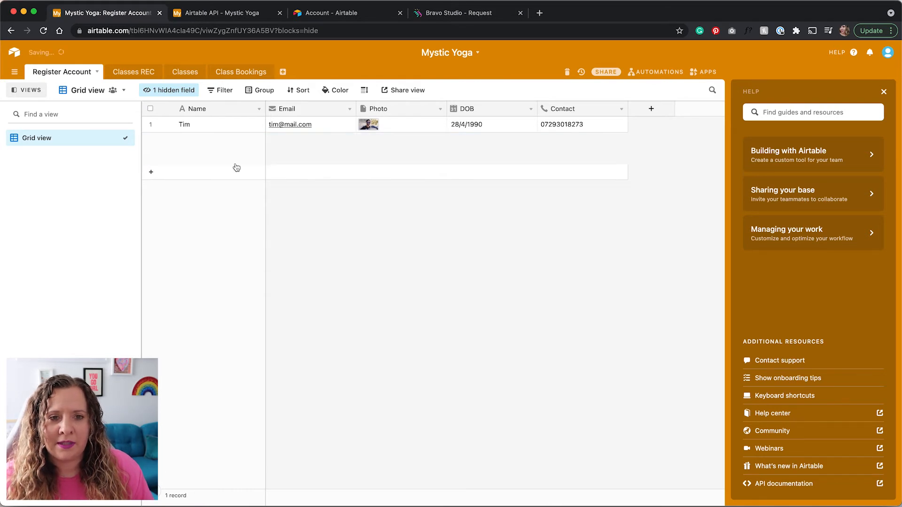
left_click(455, 14)
scroll(455, 277, "up", 3)
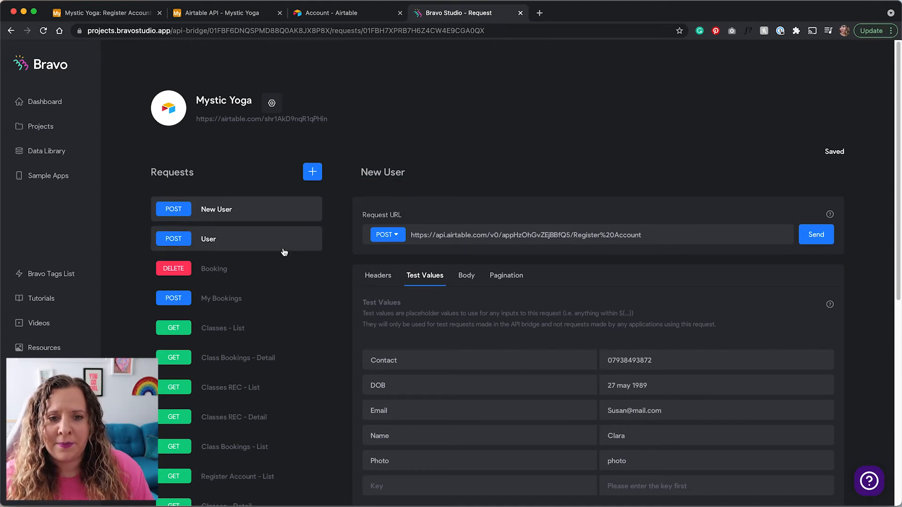
Add a new request named 'Class Bookings' with method DELETE and the example URL cleared.
left_click(254, 299)
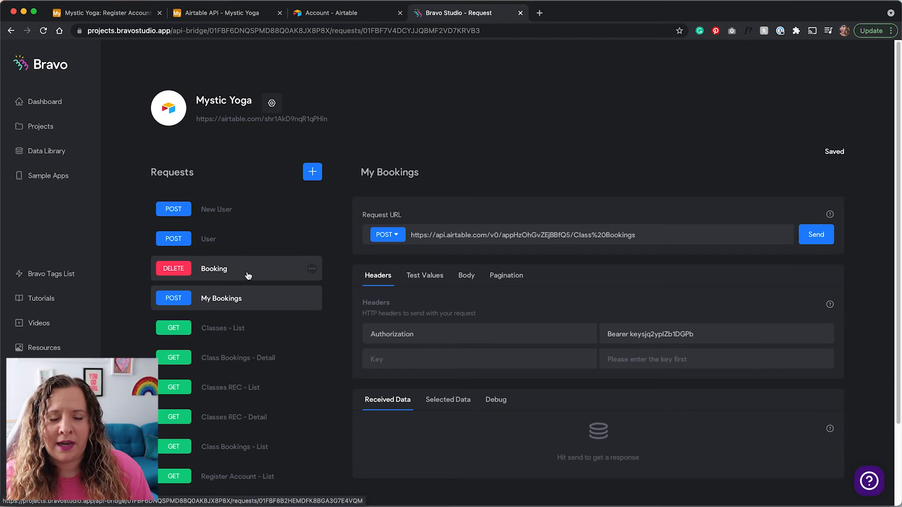
left_click(312, 173)
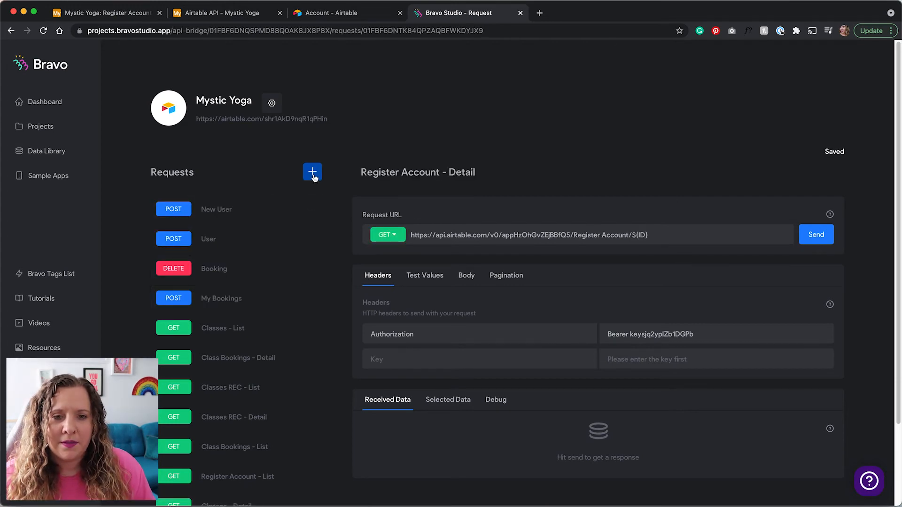
left_click(312, 173)
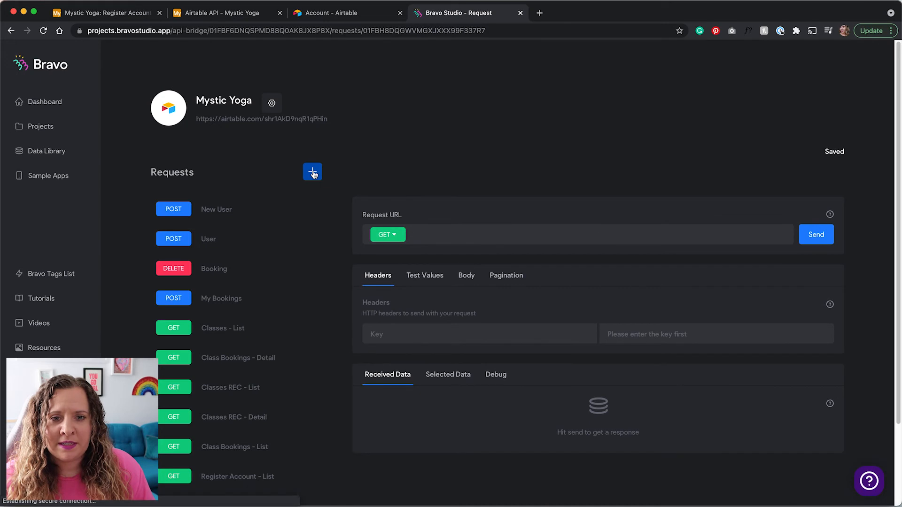
triple_click(394, 169)
type("C")
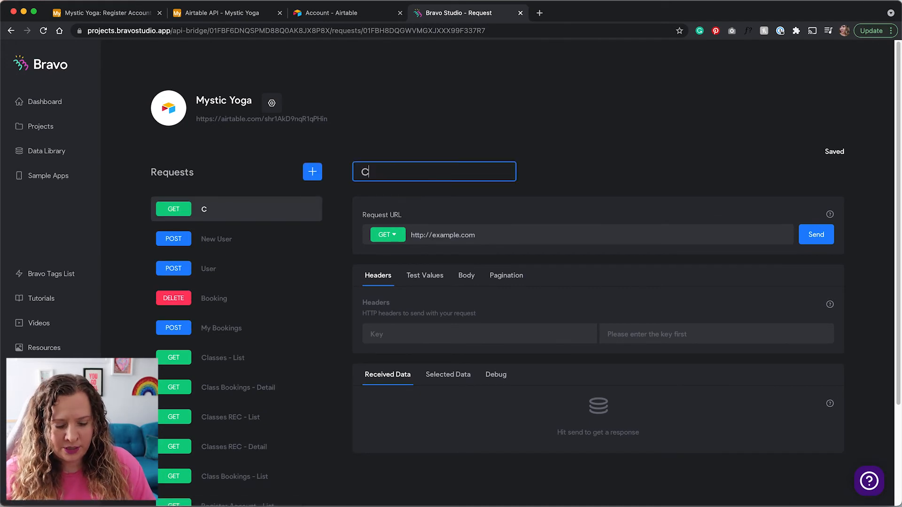
type("lass Bookings")
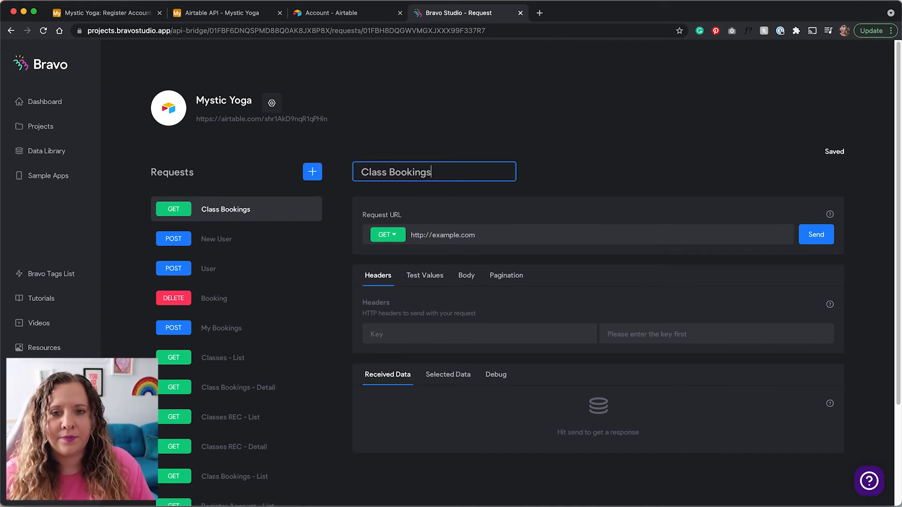
left_click(386, 236)
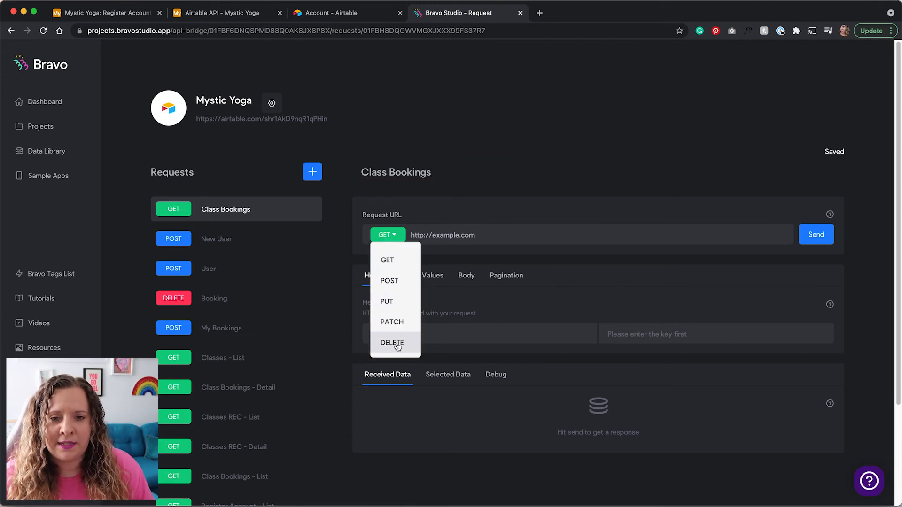
left_click(392, 343)
triple_click(450, 231)
key("BackSpace")
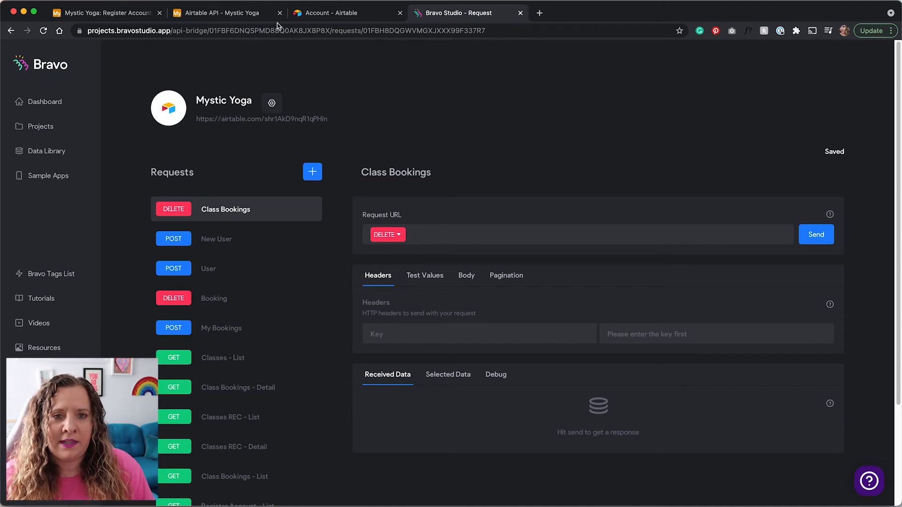
Copy the Class Bookings delete-records endpoint URL from Airtable's API documentation.
left_click(220, 18)
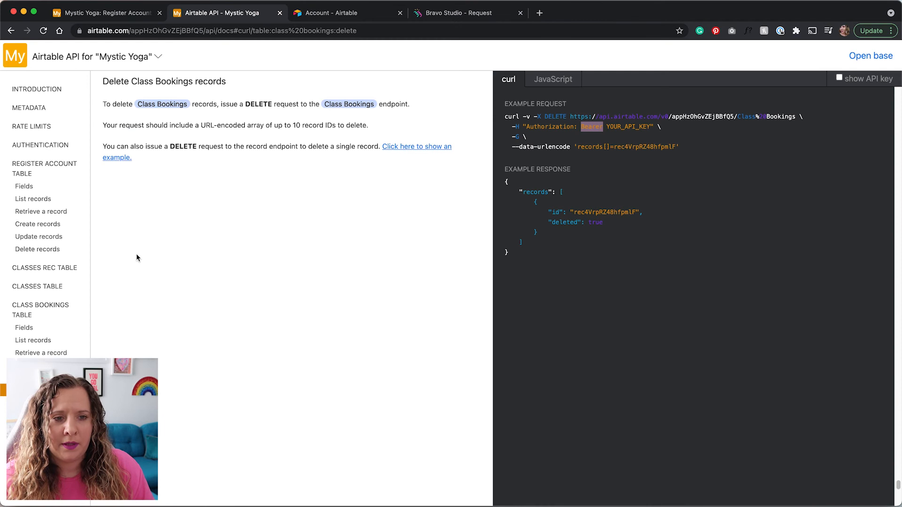
left_click(50, 312)
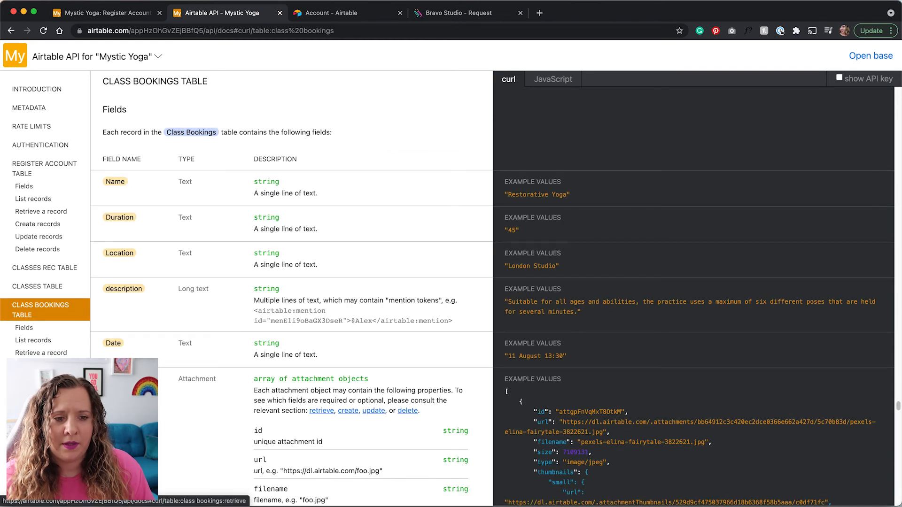
left_click(38, 391)
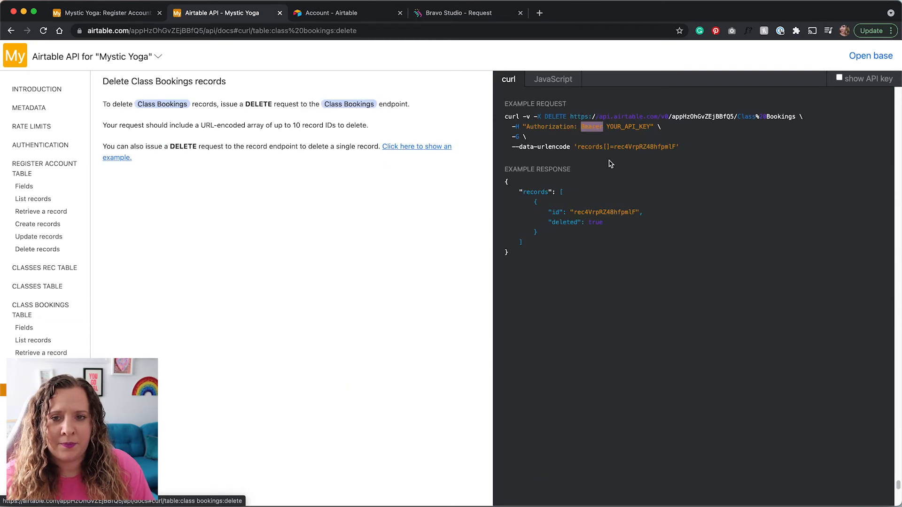
left_click_drag(570, 116, 791, 113)
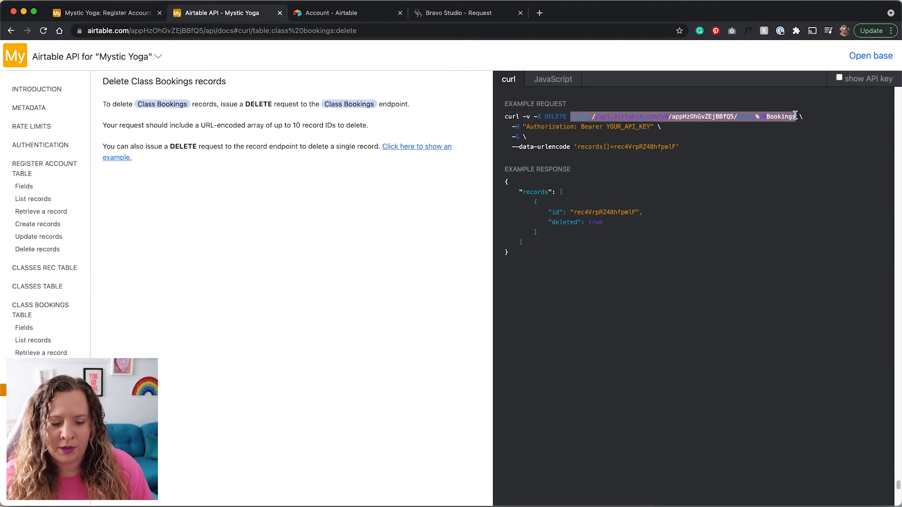
Replace the Class Bookings request URL in Bravo with the copied Airtable endpoint.
left_click(452, 19)
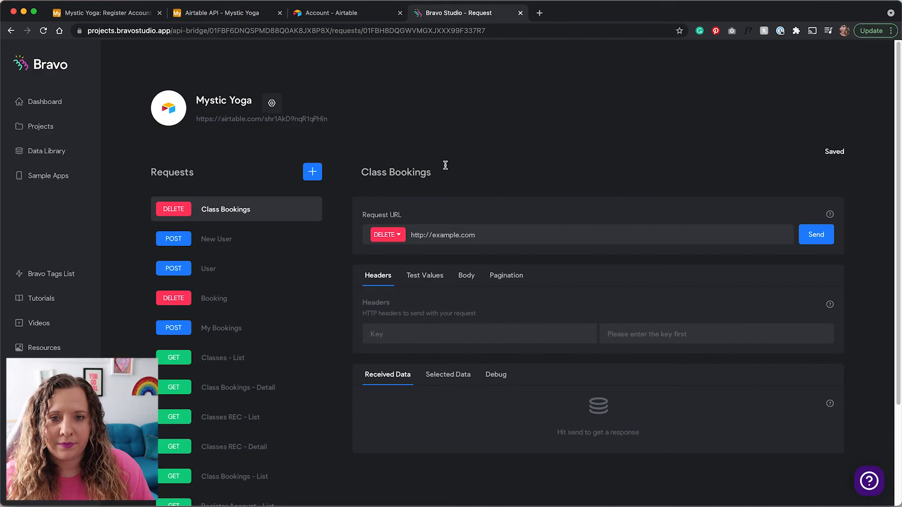
left_click_drag(486, 235, 403, 233)
key("BackSpace")
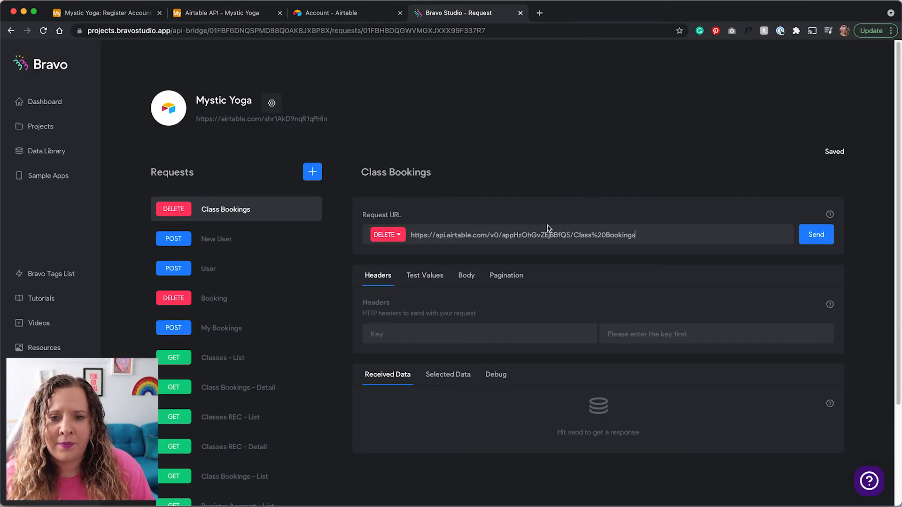
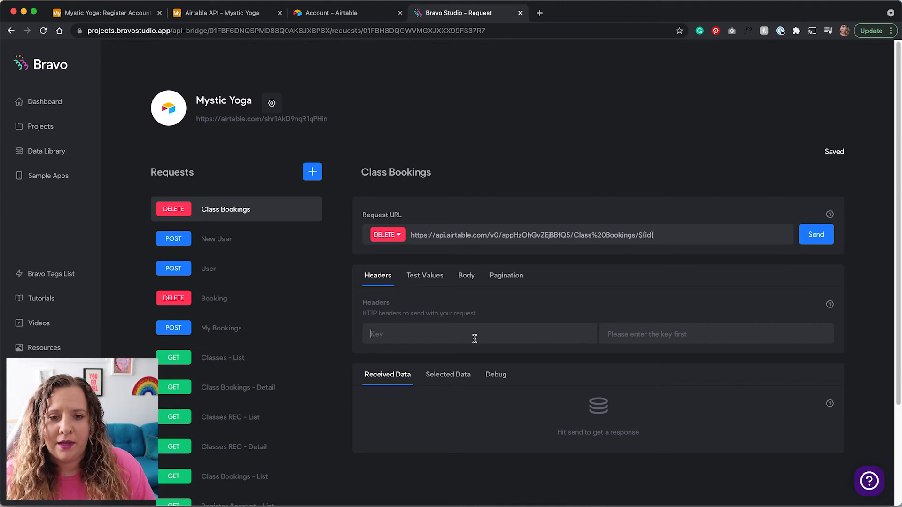
Add an Authorization header with value 'Bearer' to the Class Bookings delete request.
left_click(227, 15)
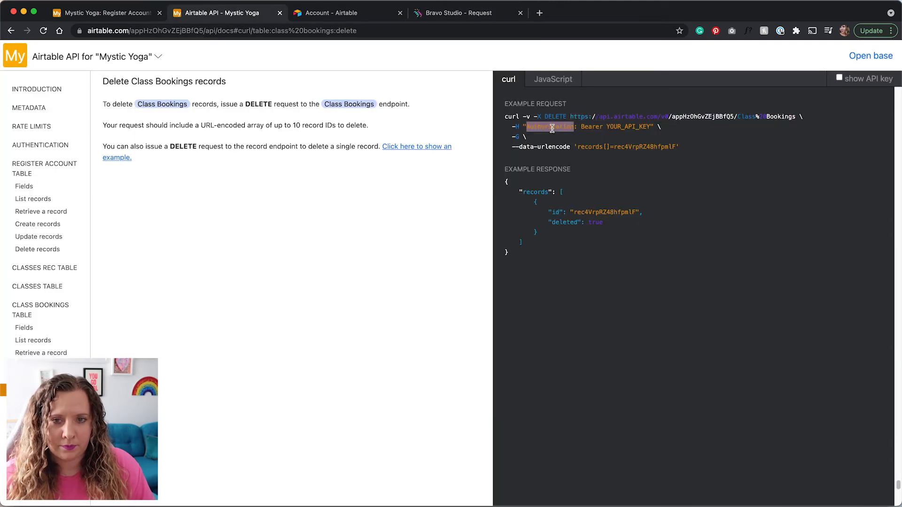
left_click(461, 10)
left_click(465, 324)
type("Authorization")
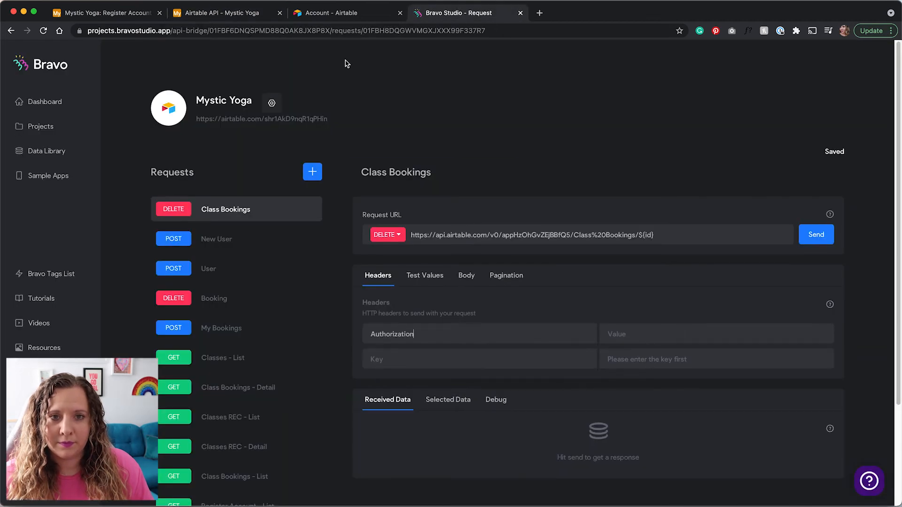
left_click(254, 12)
double_click(591, 126)
key("super+c")
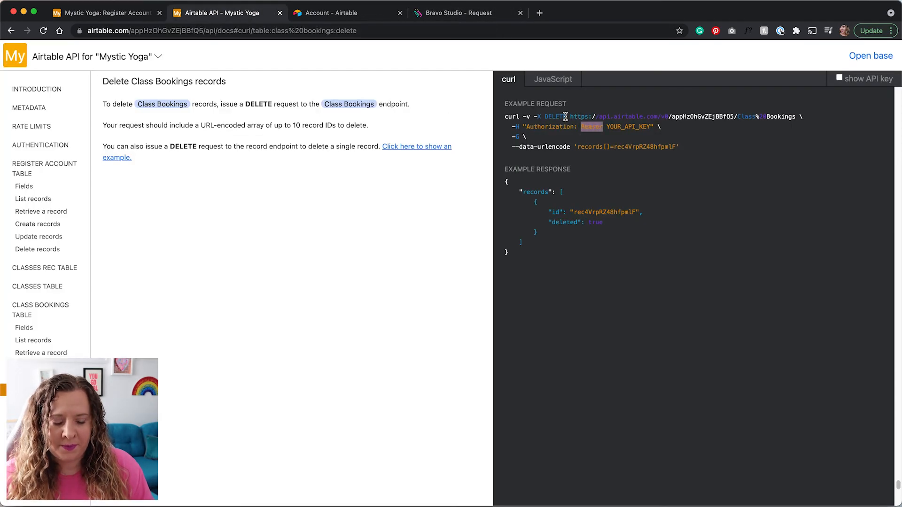
left_click(442, 14)
key("super+v")
key("super+z")
type("Bearer")
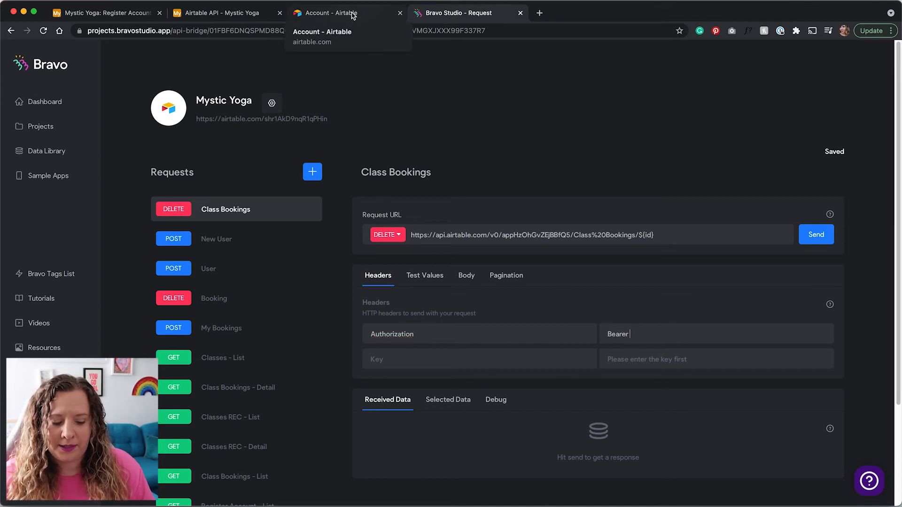
Add an 'id' key to the request's test values.
left_click(443, 278)
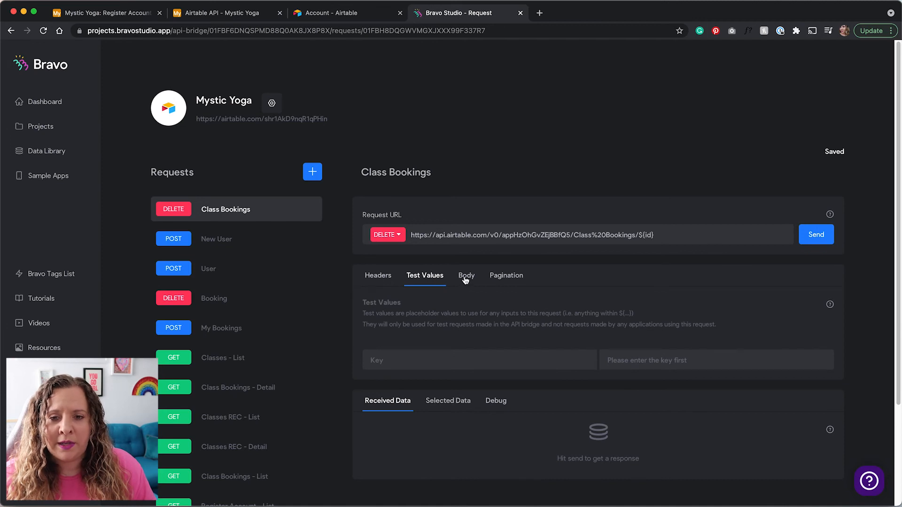
scroll(470, 296, "down", 2)
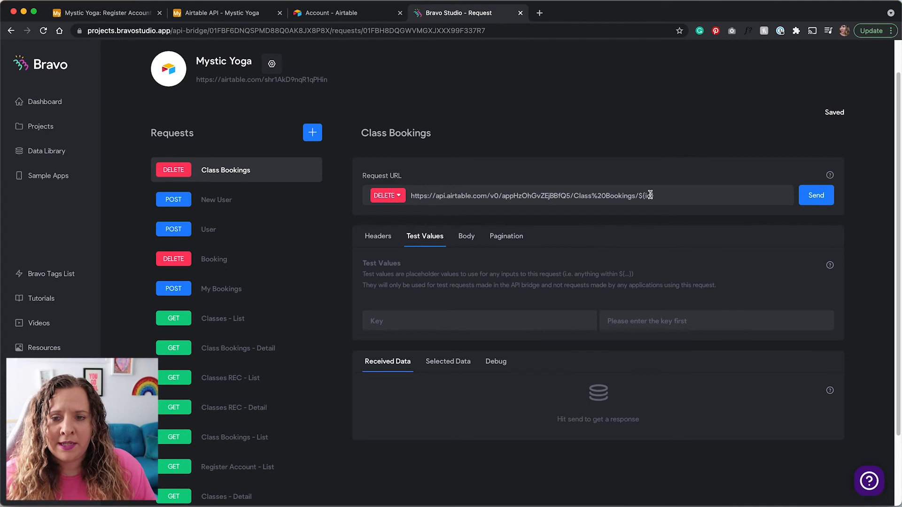
left_click(520, 319)
type("id")
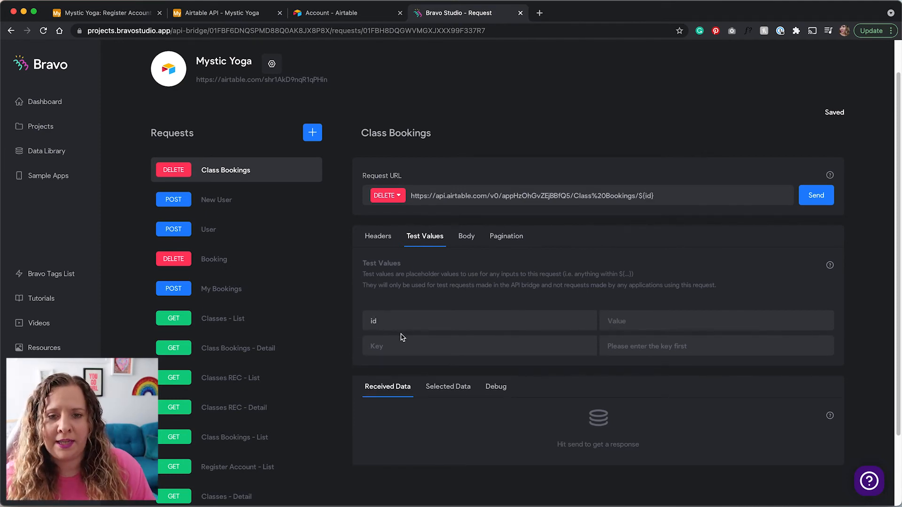
scroll(329, 322, "down", 2)
scroll(329, 322, "down", 2)
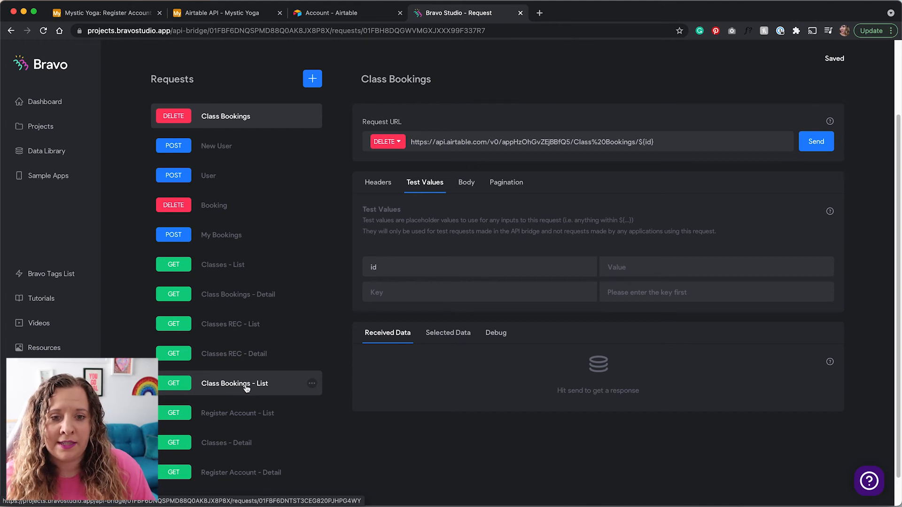
Send the Class Bookings - List request and copy a booking record's ID.
left_click(247, 388)
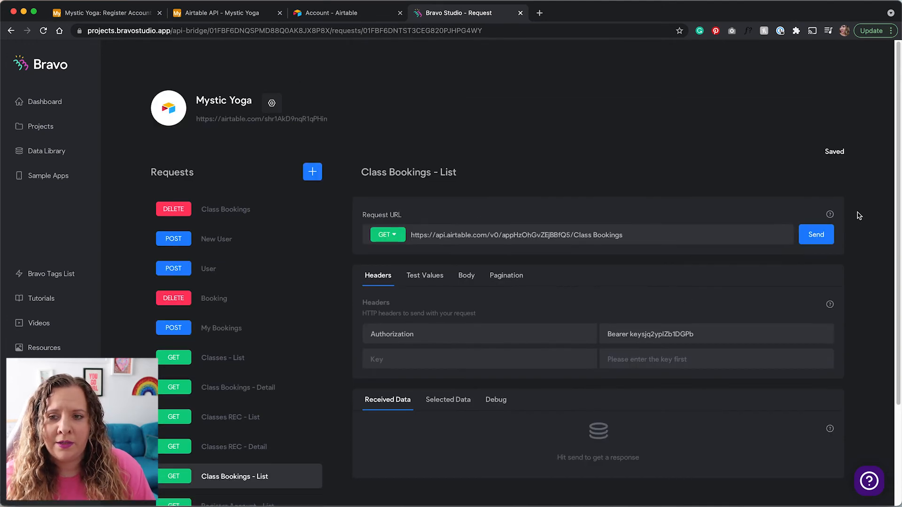
left_click(817, 238)
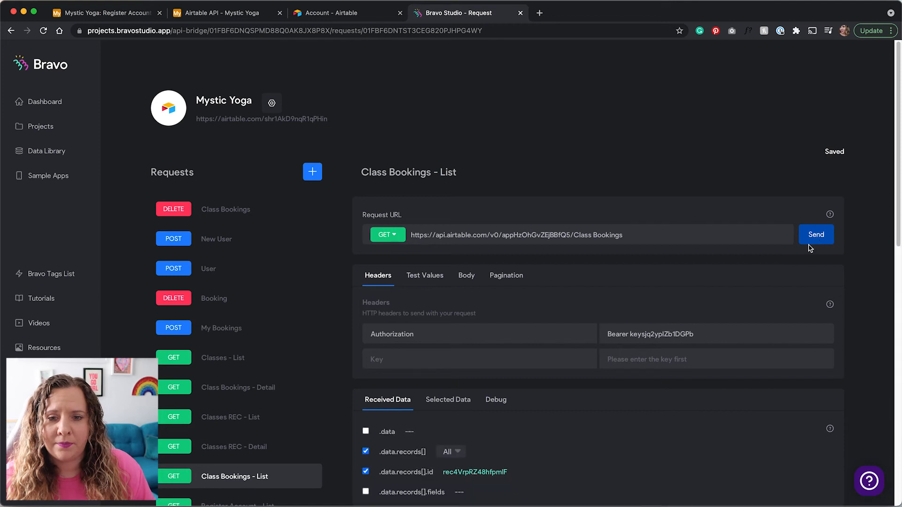
scroll(666, 423, "down", 4)
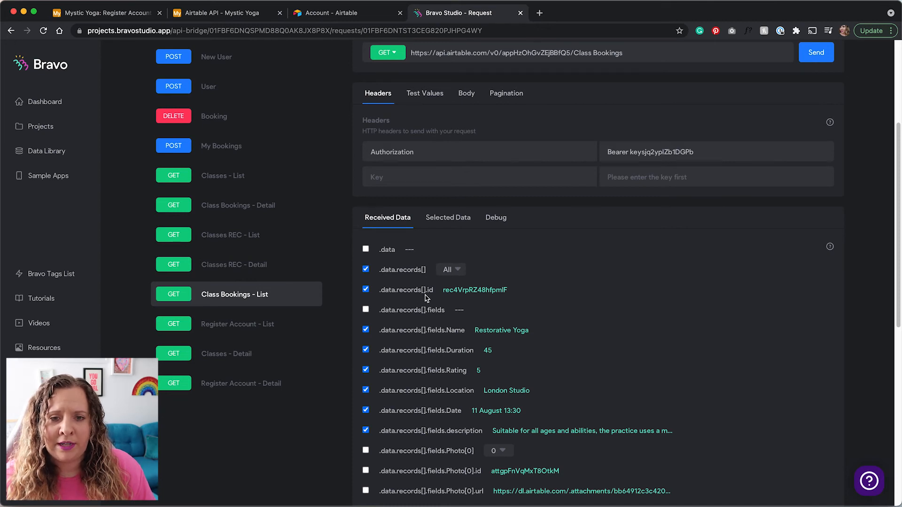
double_click(482, 290)
key("super+c")
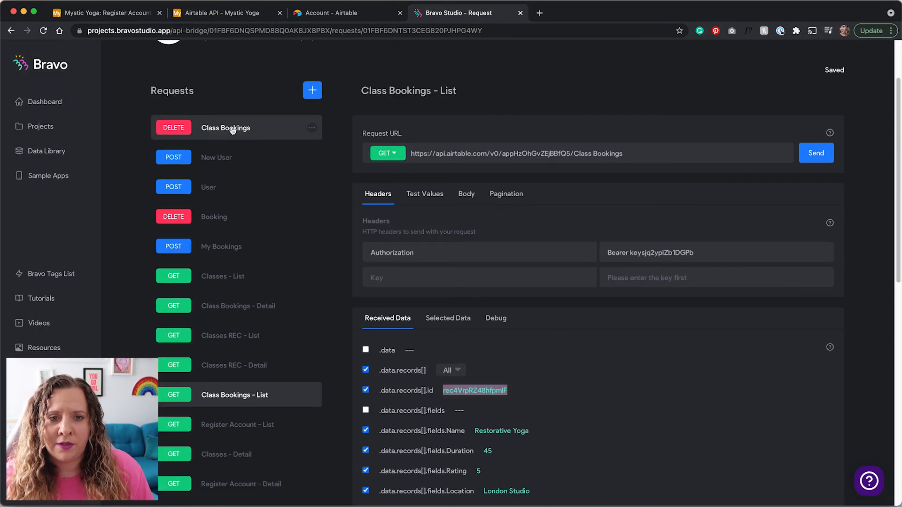
Paste the copied record ID as the DELETE Class Bookings request's id test value.
left_click(232, 130)
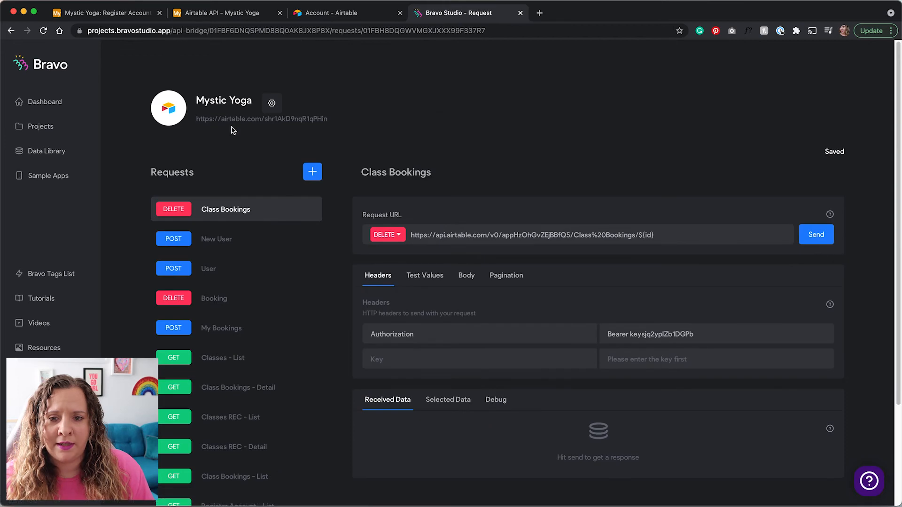
left_click(442, 278)
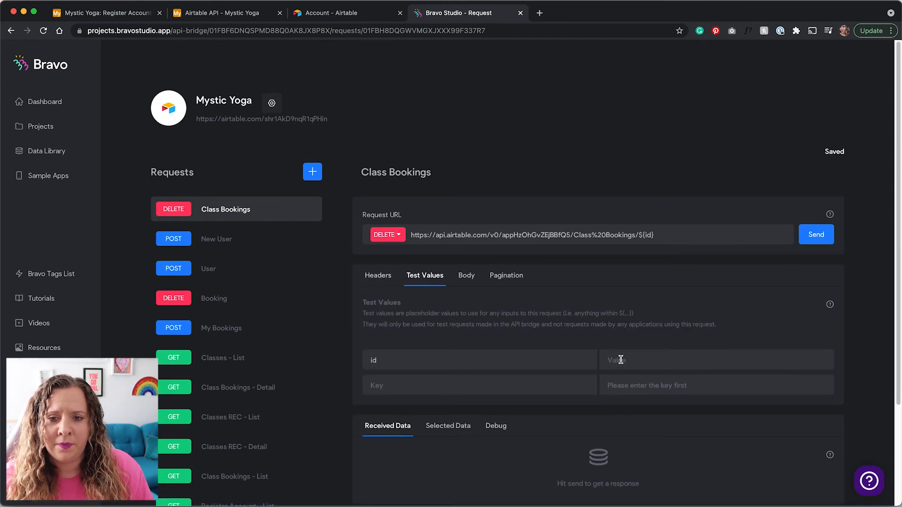
left_click(668, 359)
key("super+v")
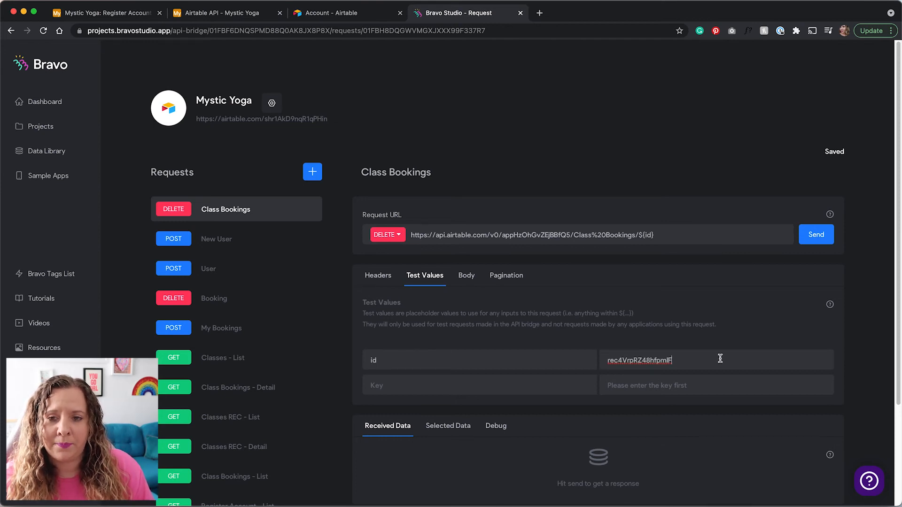
scroll(720, 358, "down", 3)
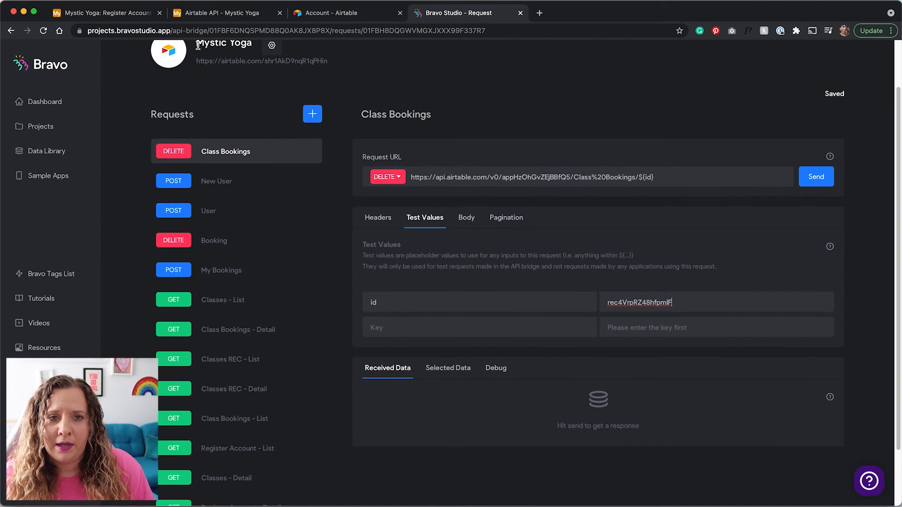
left_click(115, 14)
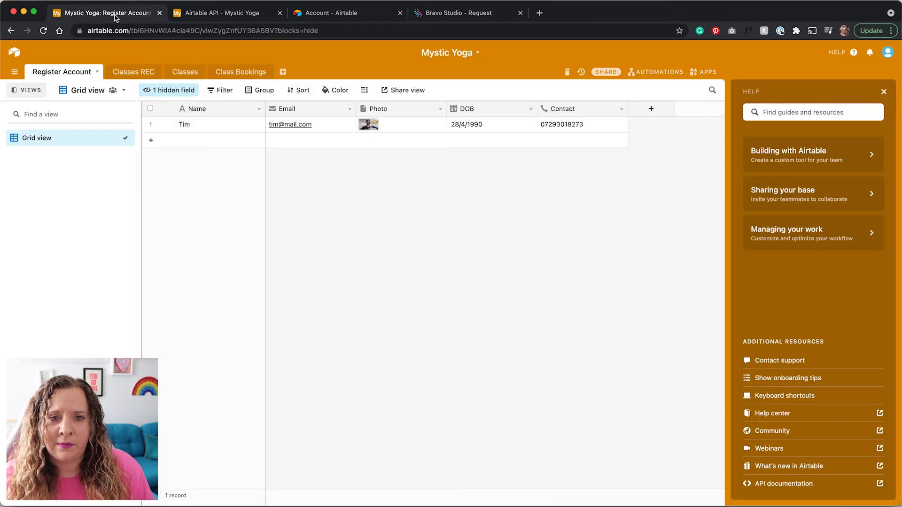
Check Airtable's Class Bookings table shows the Restorative Yoga record, then return to Bravo.
left_click(261, 73)
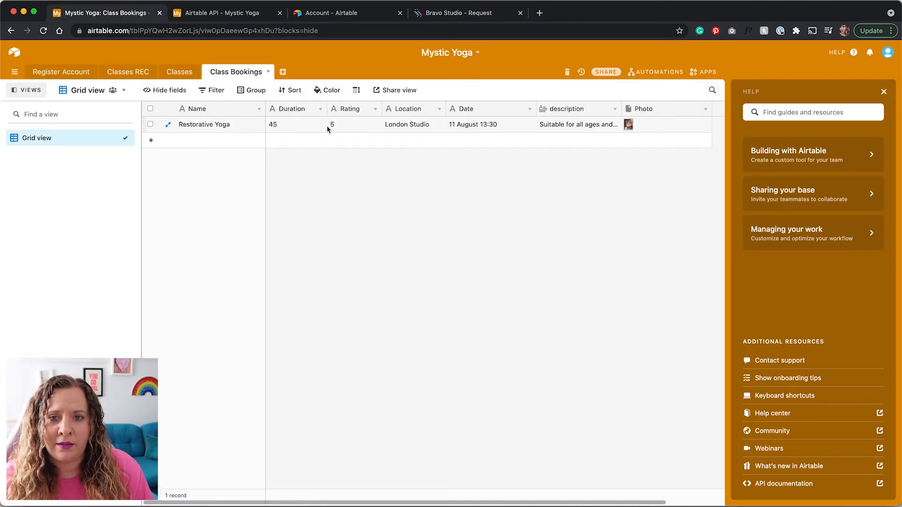
left_click(440, 14)
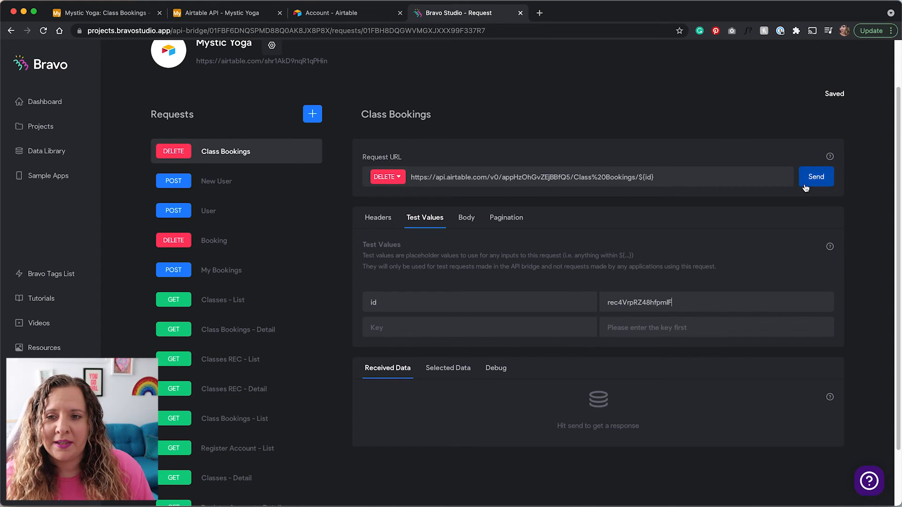
Send the DELETE Class Bookings request and verify the booking is gone in Airtable.
left_click(820, 183)
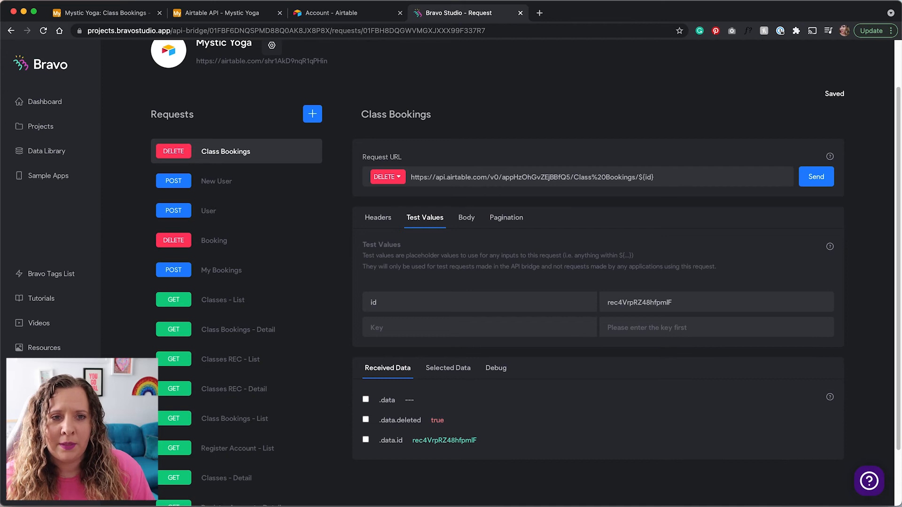
left_click(120, 18)
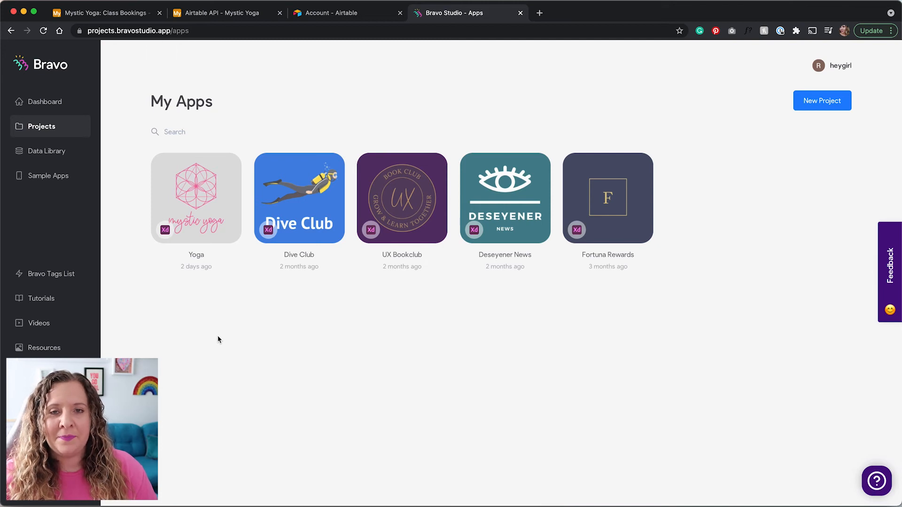
Open the Yoga app project and its register screen's data bindings.
left_click(198, 197)
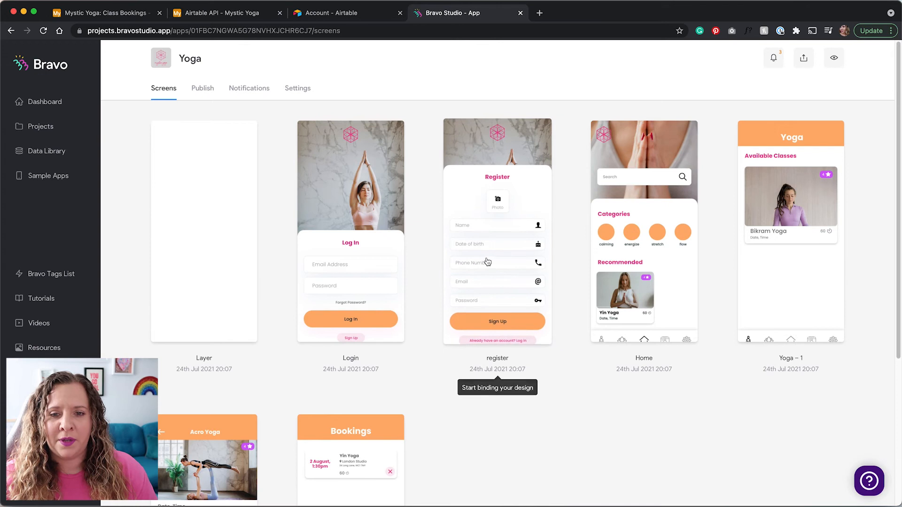
left_click(503, 267)
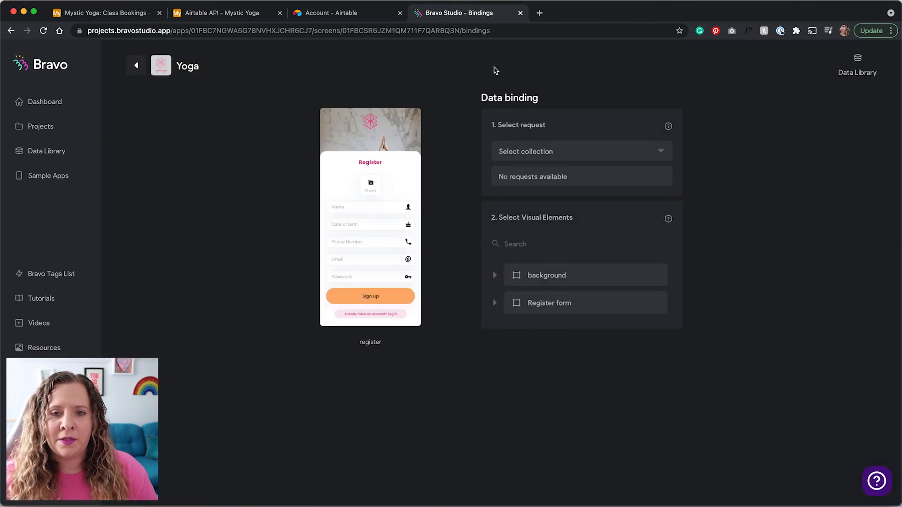
Choose the Mystic Yoga collection and its POST New User request for the register screen.
left_click(566, 151)
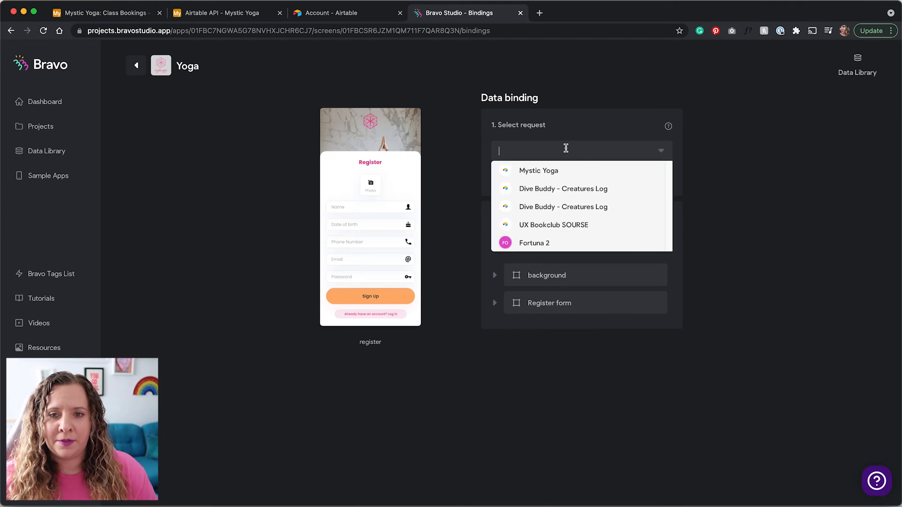
left_click(555, 173)
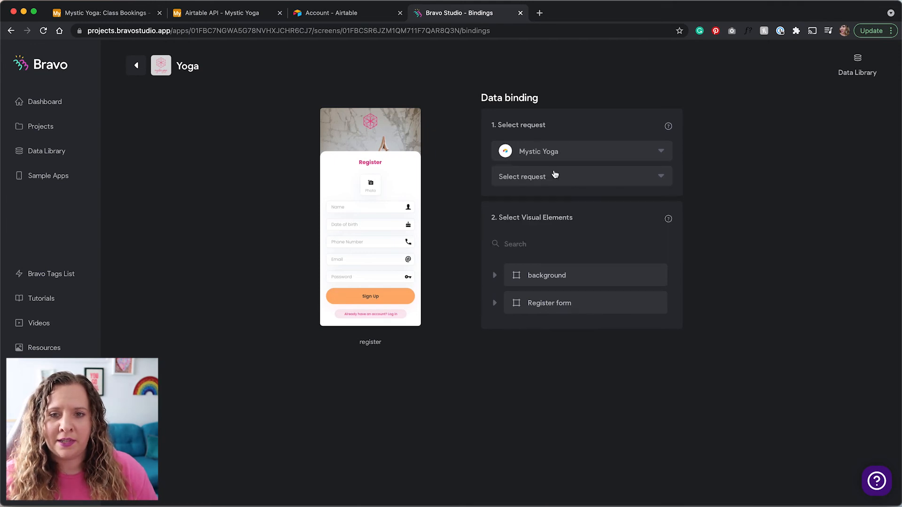
left_click(638, 179)
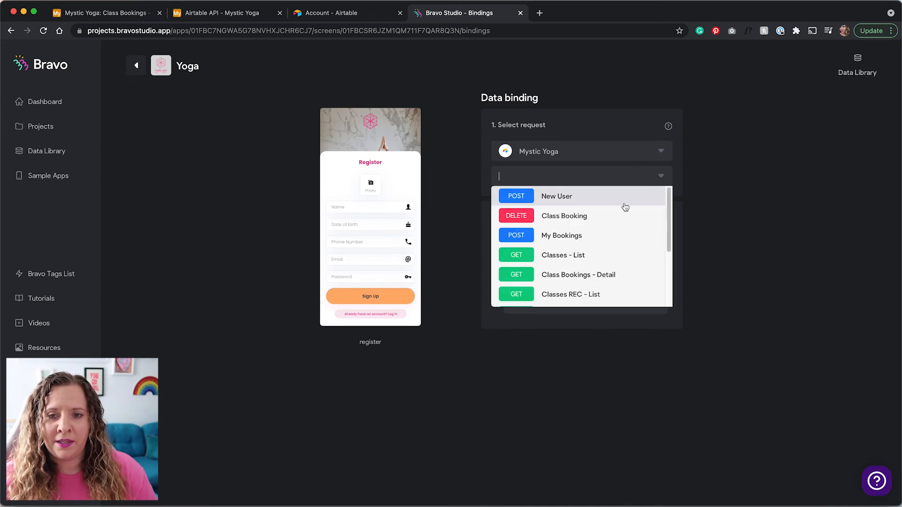
scroll(564, 263, "down", 3)
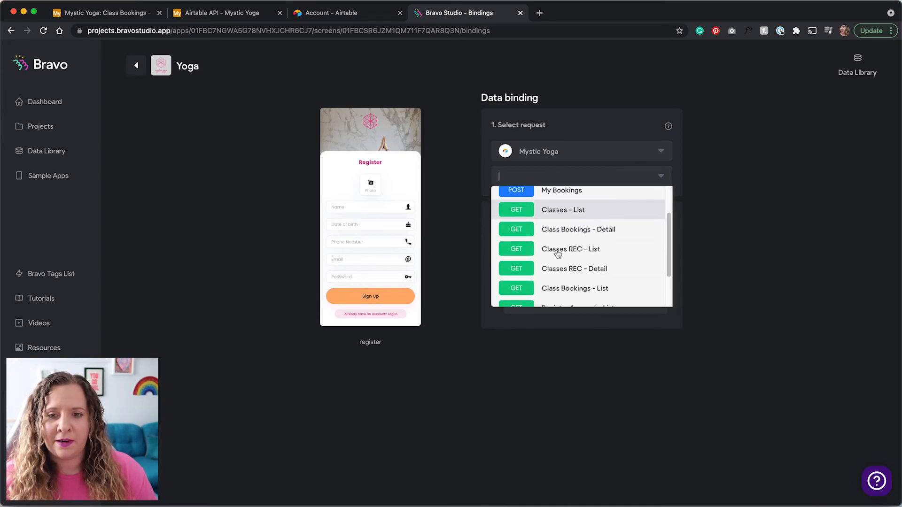
scroll(512, 295, "up", 5)
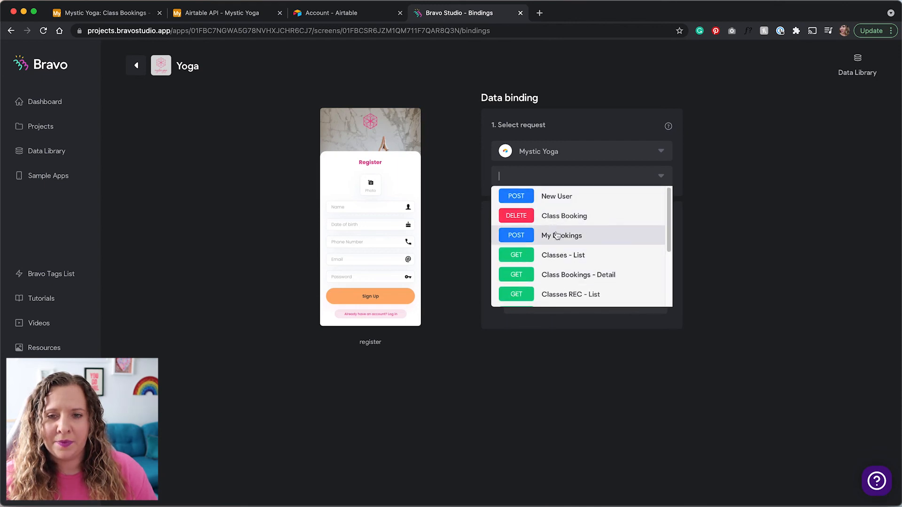
left_click(563, 198)
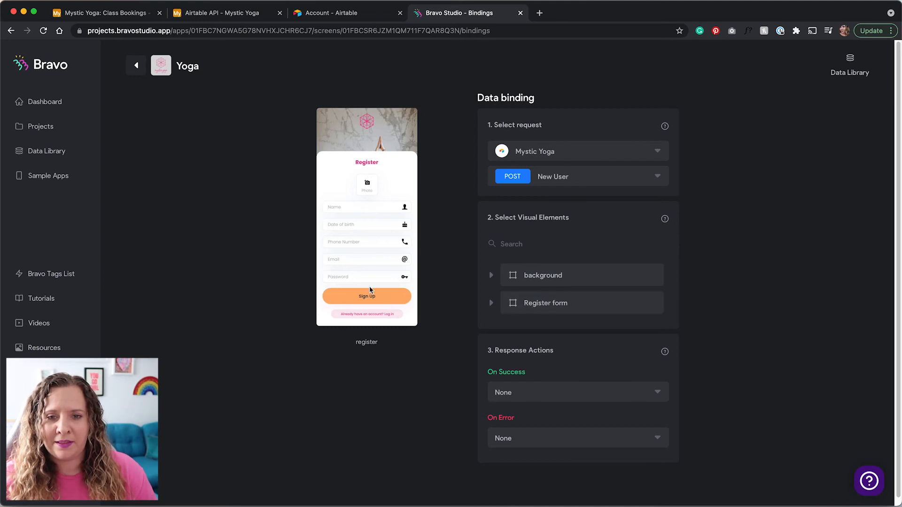
Send the Email Address input to Email and the Phone input to Contact.
left_click(490, 304)
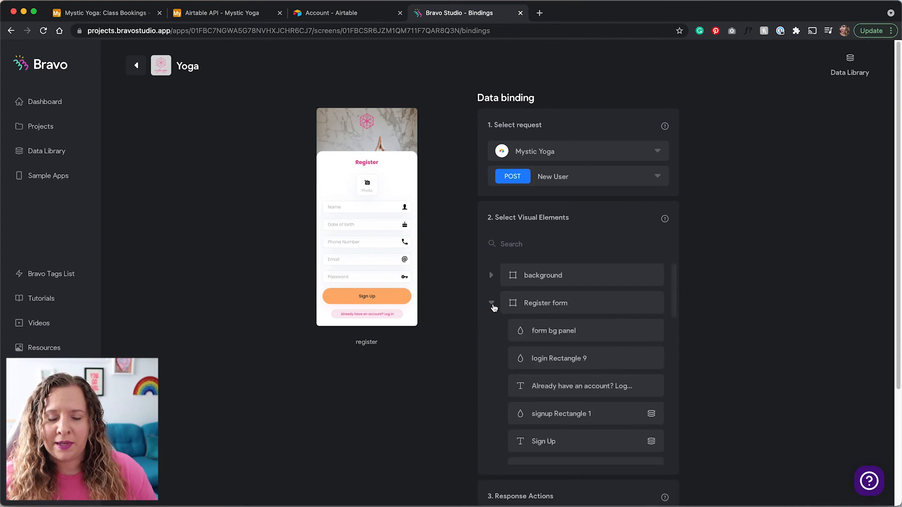
scroll(494, 308, "down", 2)
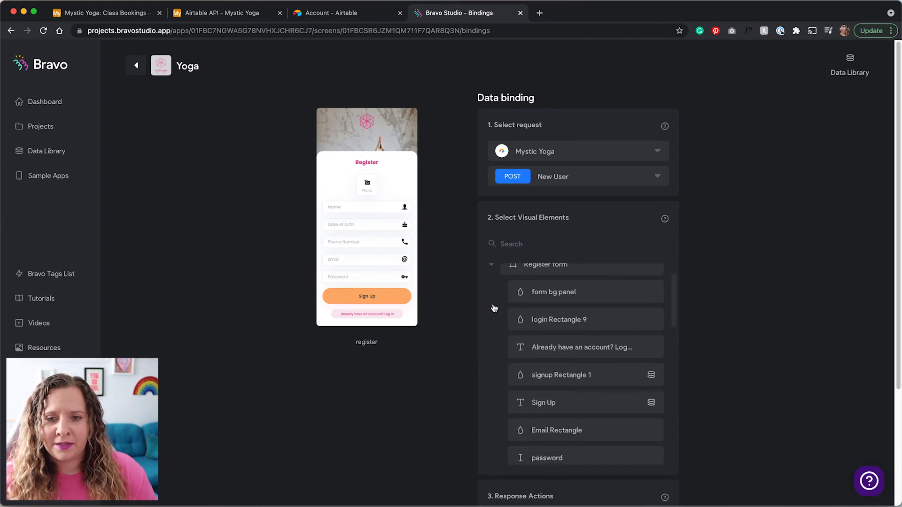
scroll(494, 308, "down", 6)
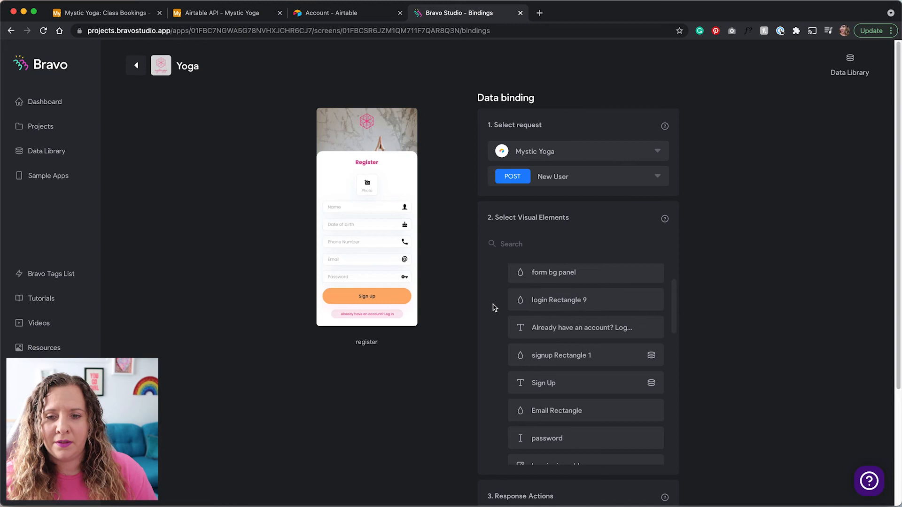
scroll(494, 307, "down", 3)
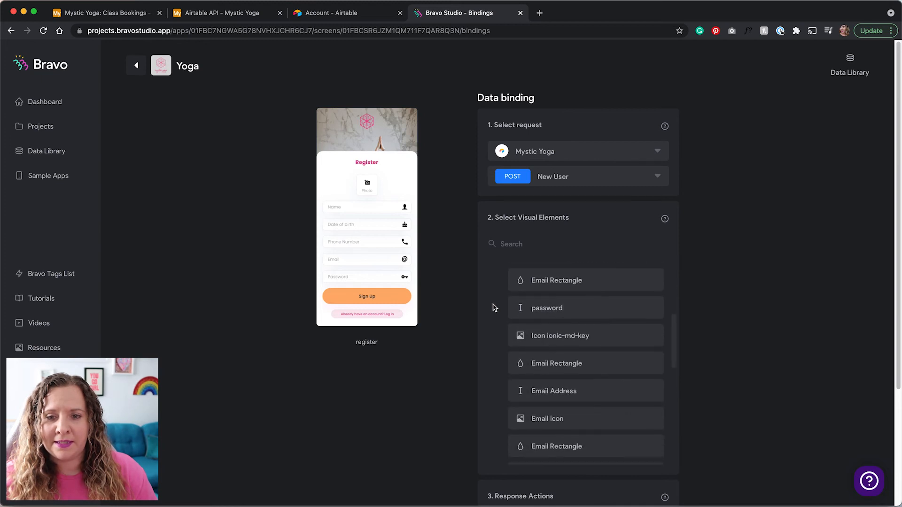
left_click(557, 361)
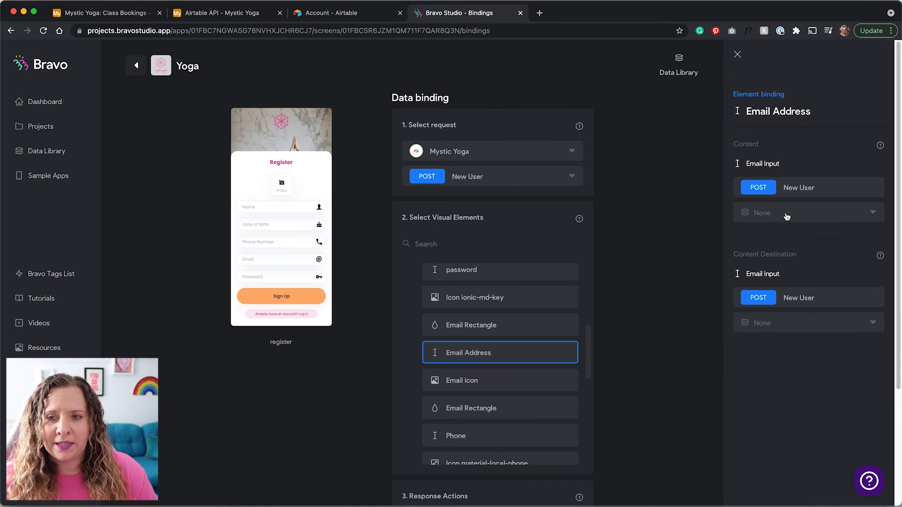
left_click(774, 329)
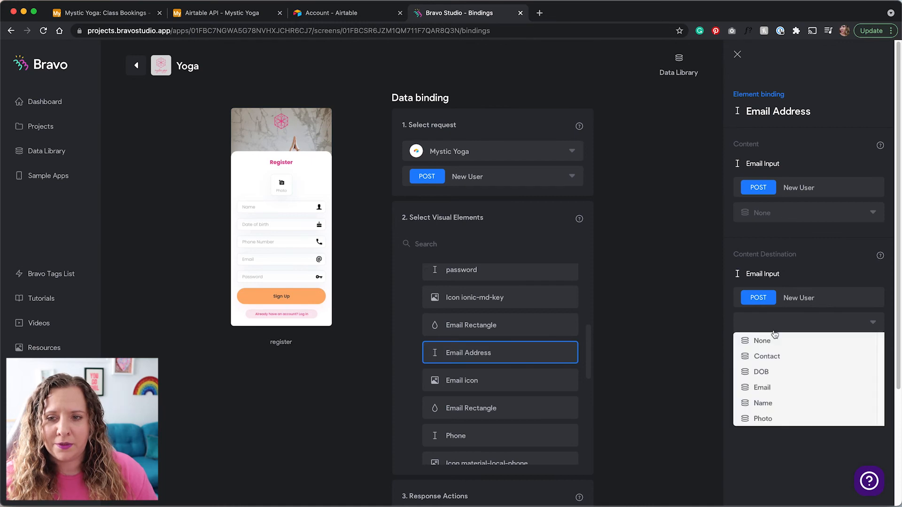
left_click(773, 389)
scroll(486, 366, "down", 3)
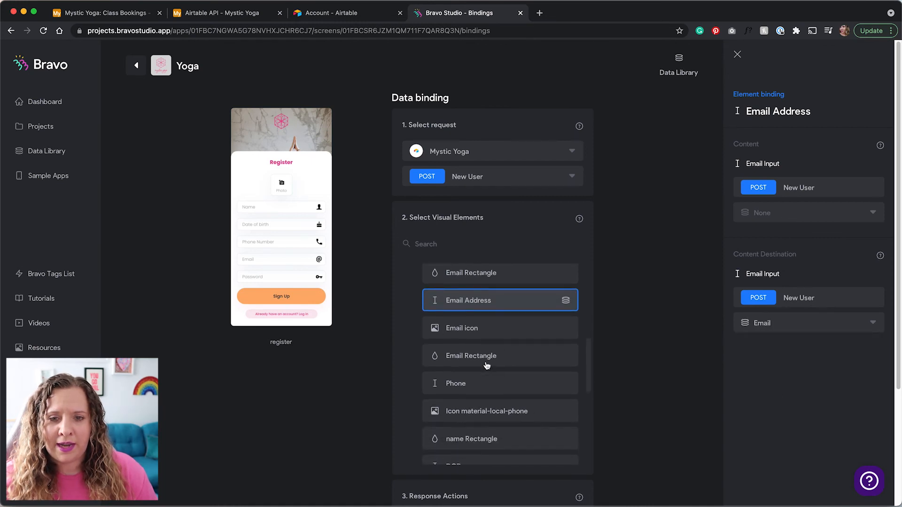
left_click(487, 384)
left_click(776, 324)
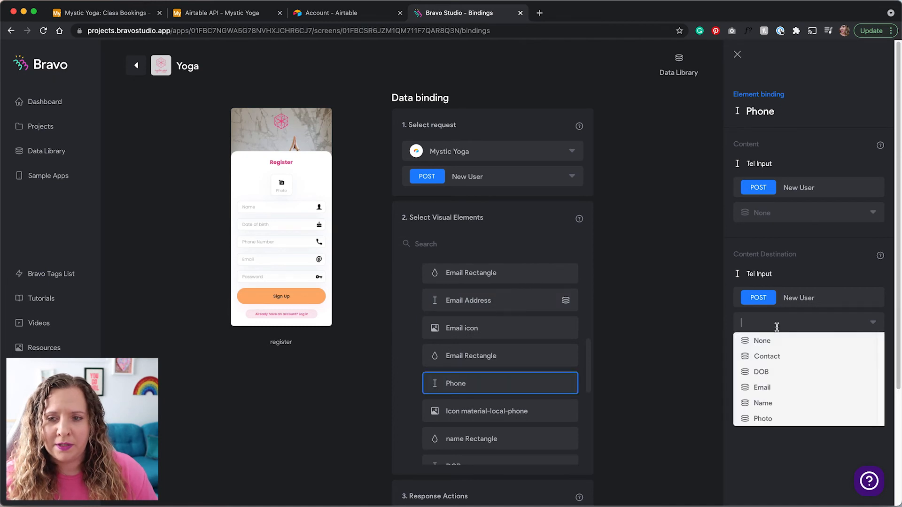
left_click(772, 358)
Send the DOB input to DOB and the name input to Name.
scroll(535, 341, "down", 3)
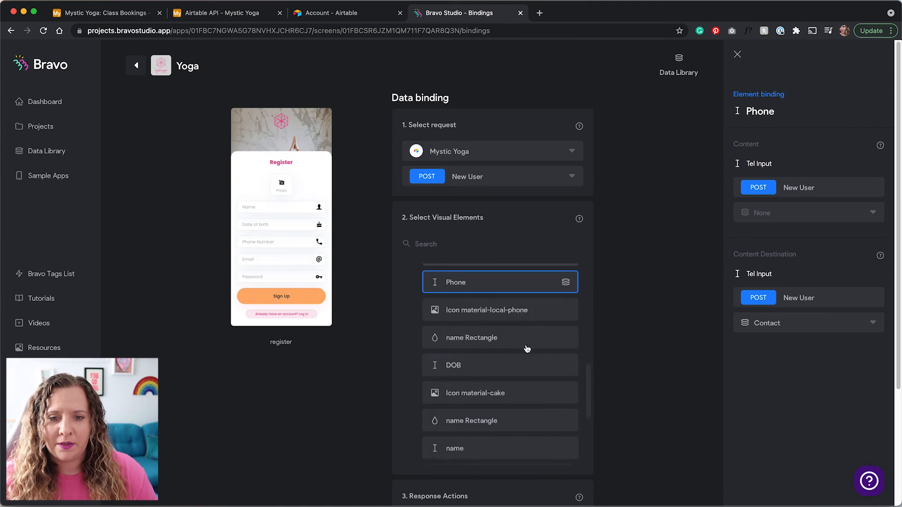
left_click(551, 361)
left_click(763, 329)
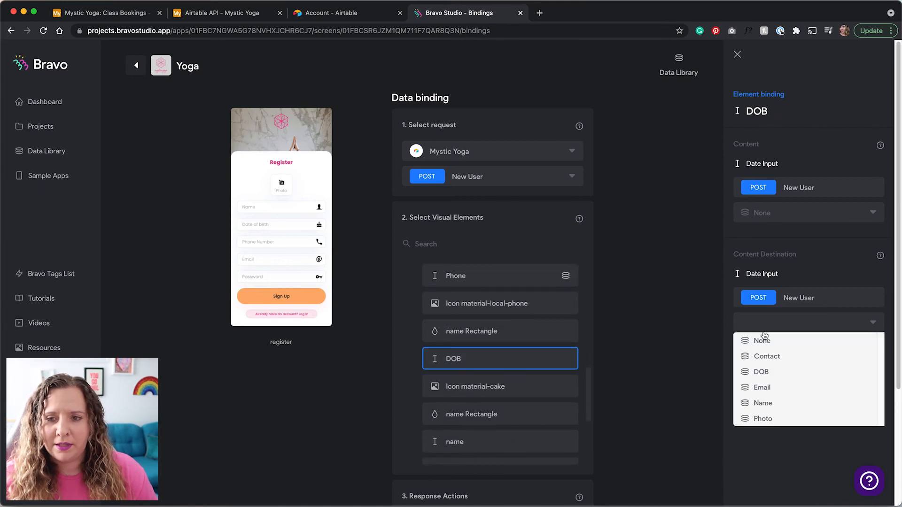
left_click(769, 371)
scroll(524, 405, "down", 1)
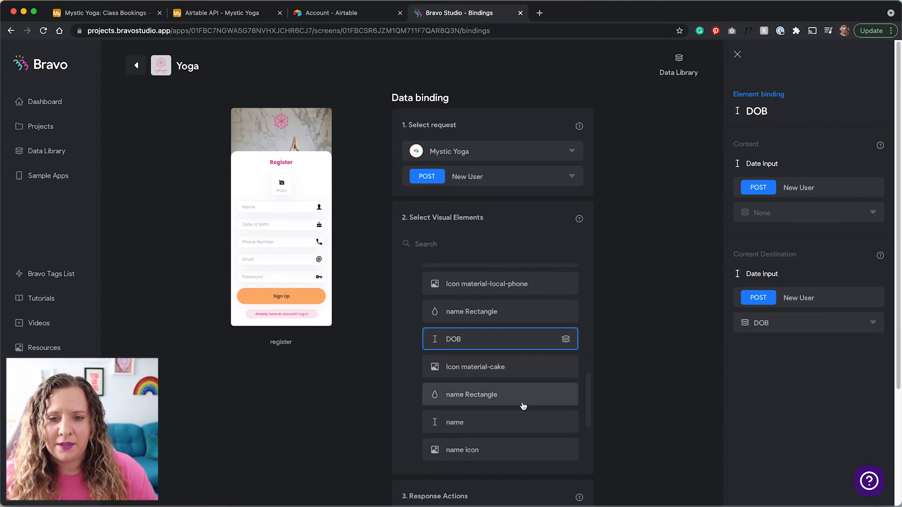
left_click(523, 419)
left_click(772, 323)
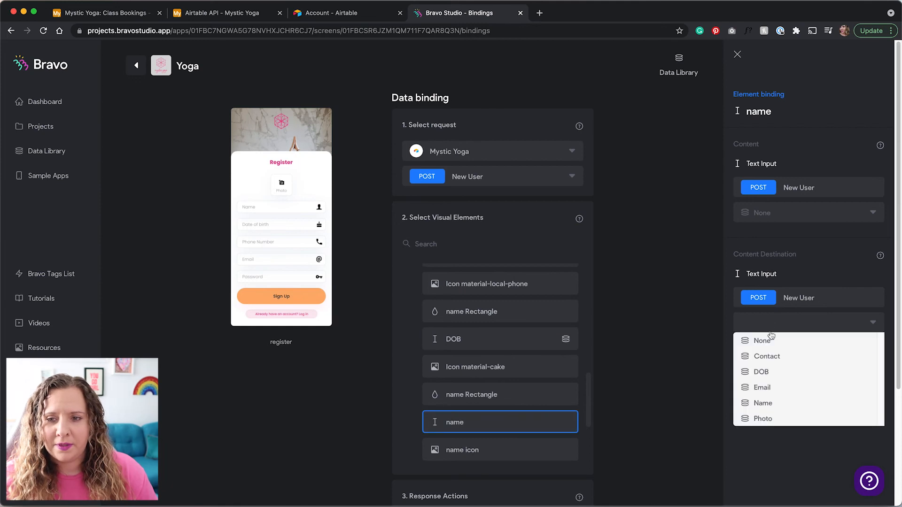
left_click(771, 403)
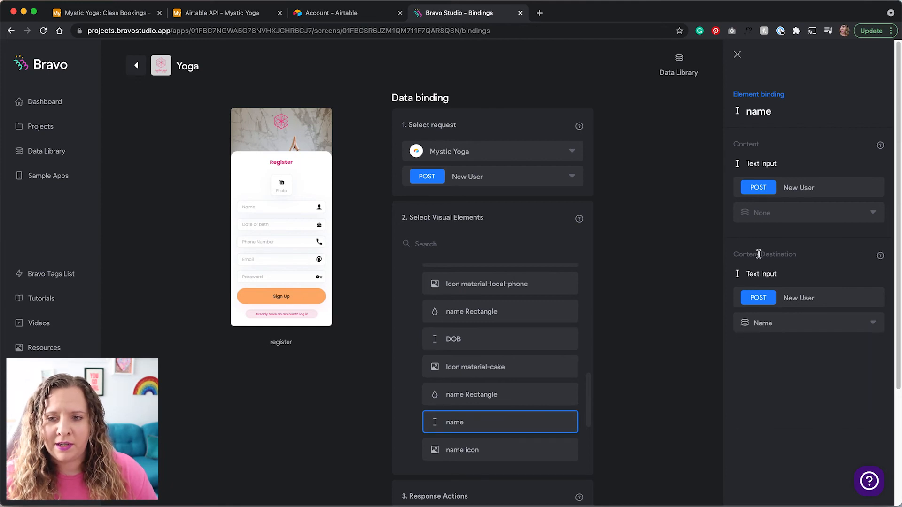
Send the '+ add photo' input to the Photo field.
scroll(495, 386, "down", 3)
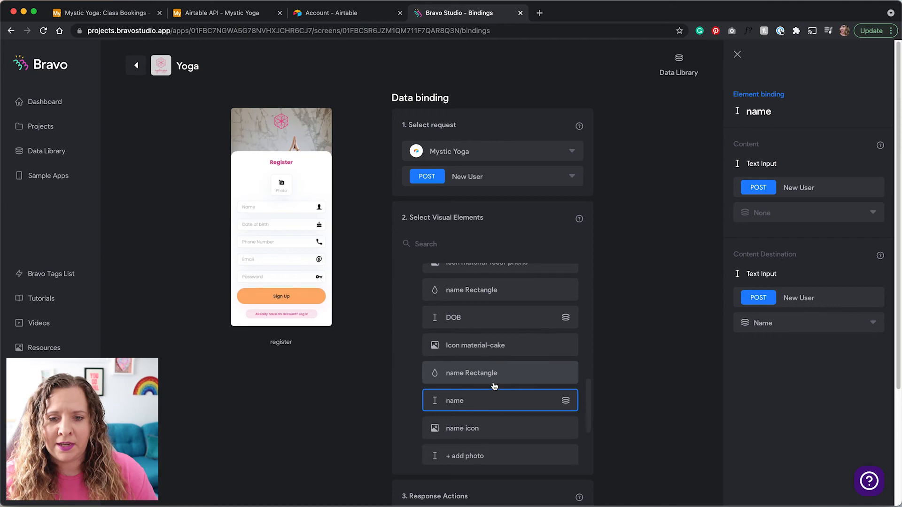
scroll(495, 386, "down", 2)
left_click(511, 402)
left_click(515, 385)
left_click(758, 325)
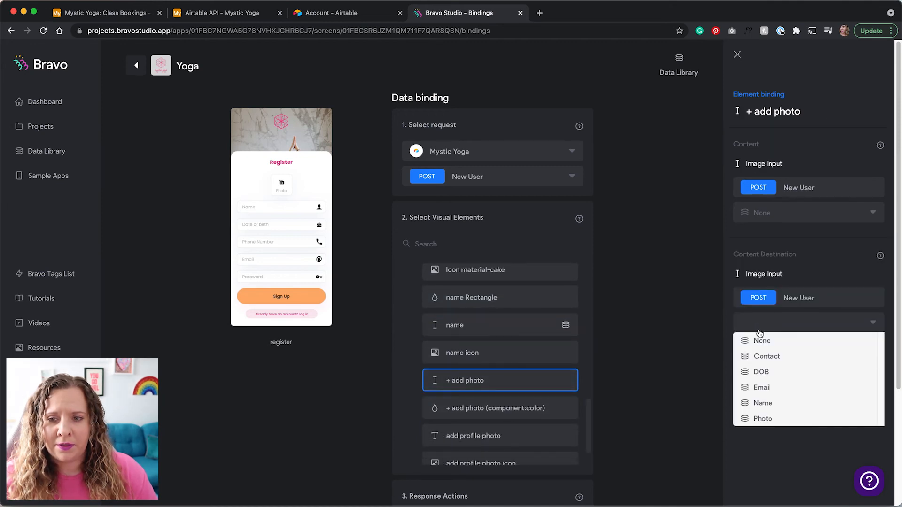
left_click(755, 419)
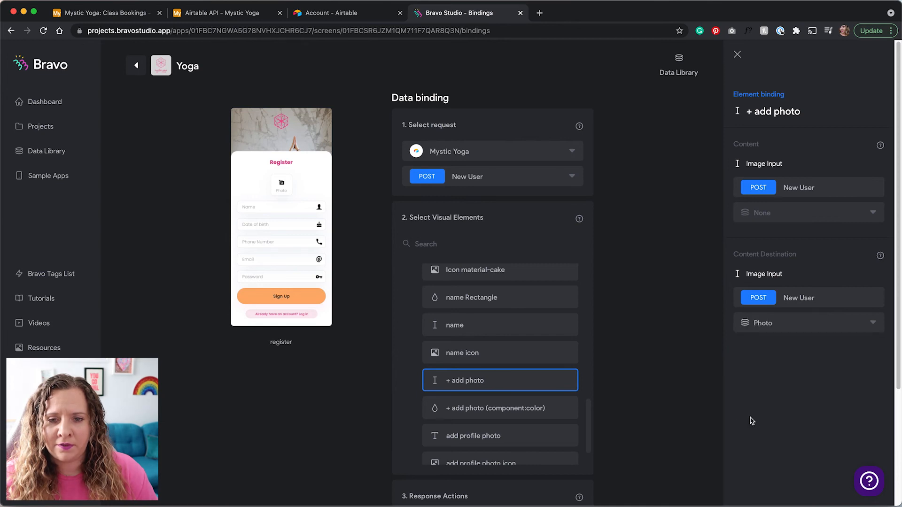
Select the sign-up button's rectangle element for configuration.
scroll(570, 379, "up", 5)
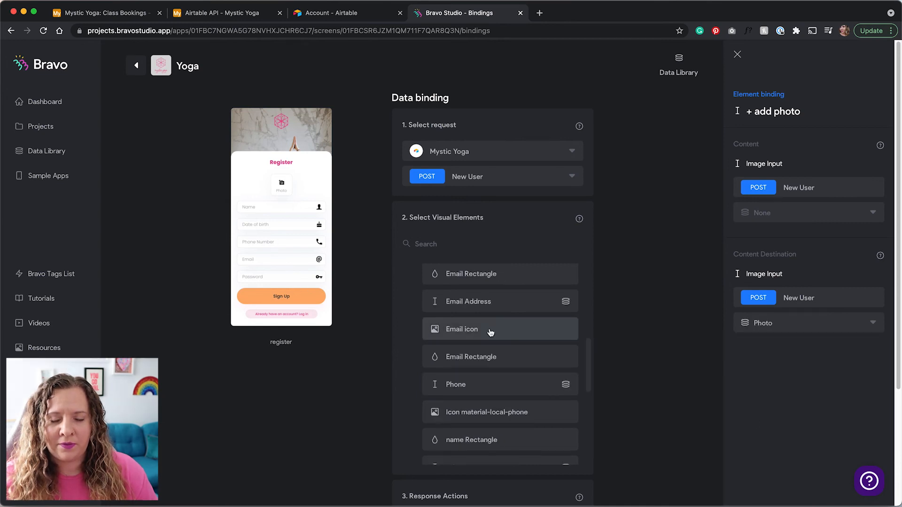
scroll(464, 332, "up", 4)
scroll(464, 332, "up", 2)
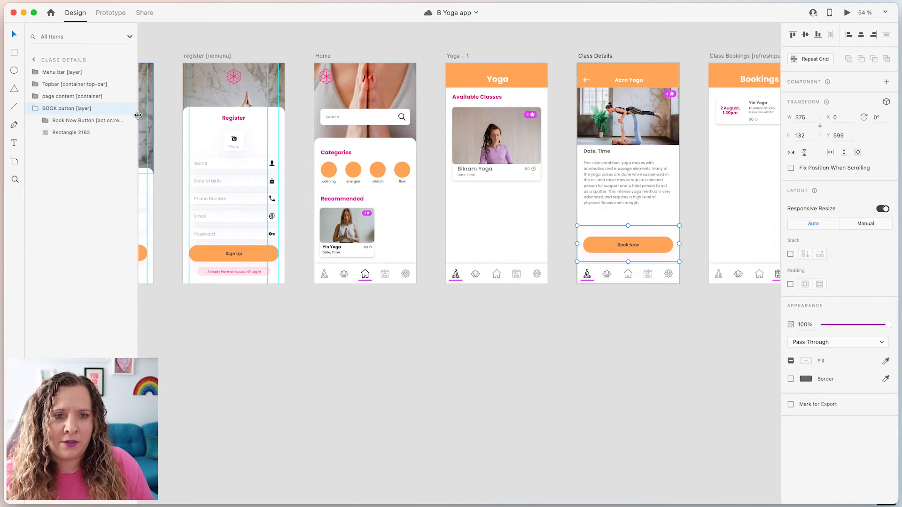
left_click_drag(137, 118, 188, 120)
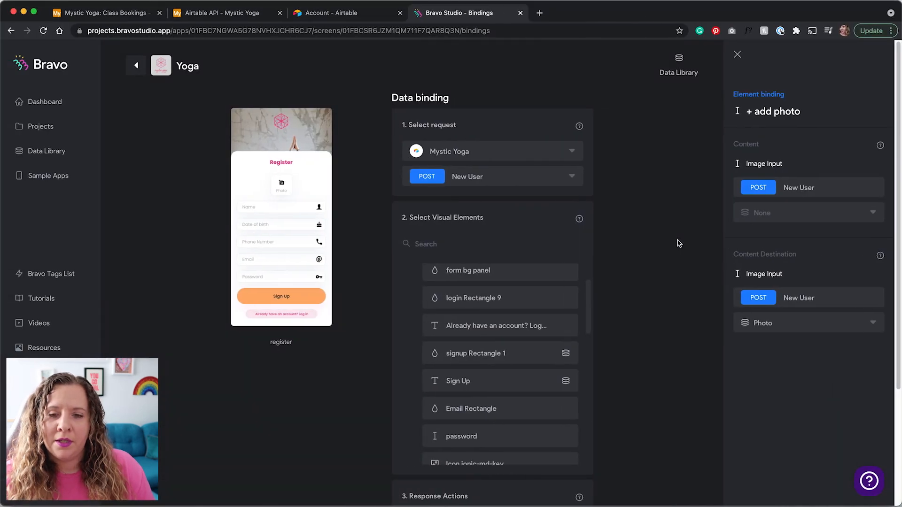
left_click(556, 280)
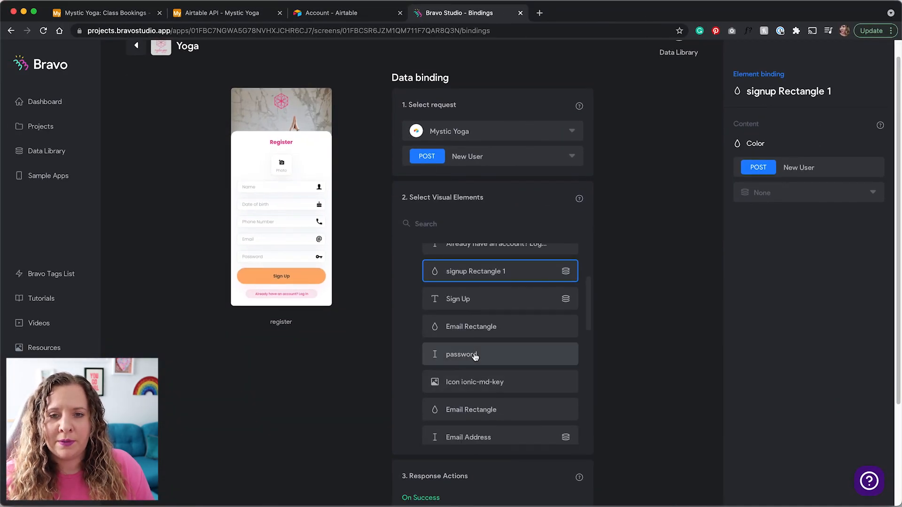
scroll(626, 367, "down", 3)
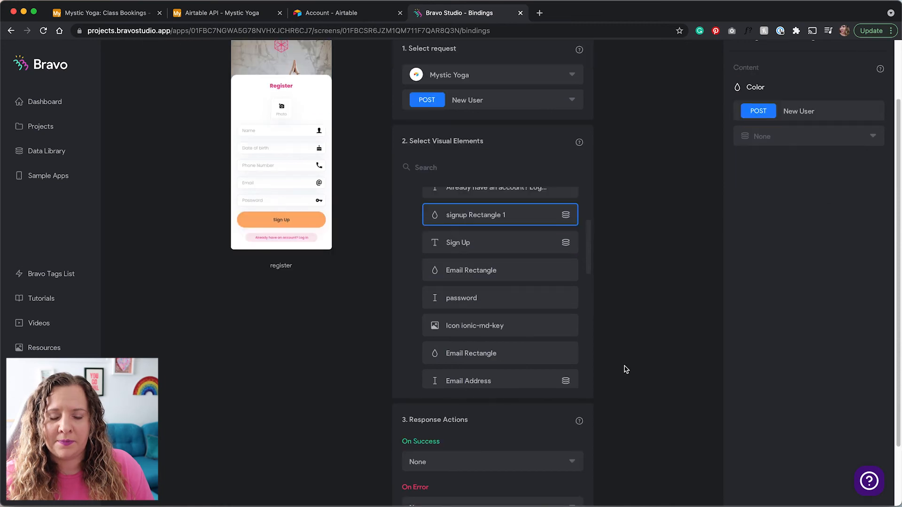
Set On Success to go to the Home page.
left_click_drag(417, 347, 480, 347)
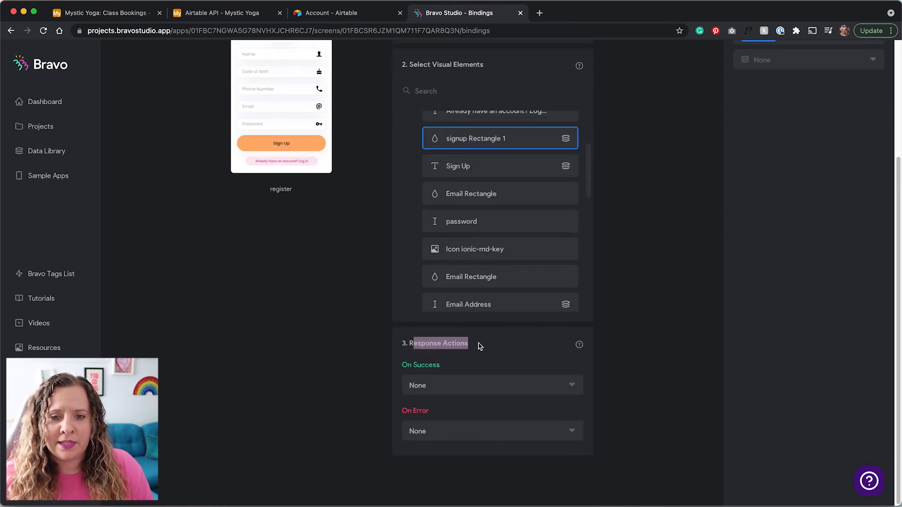
left_click(480, 347)
scroll(464, 381, "up", 1)
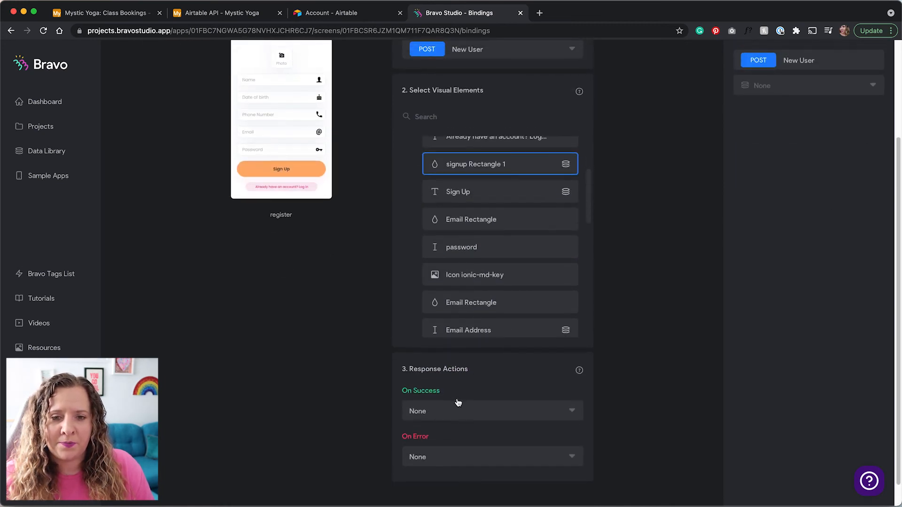
scroll(457, 403, "down", 1)
left_click(470, 391)
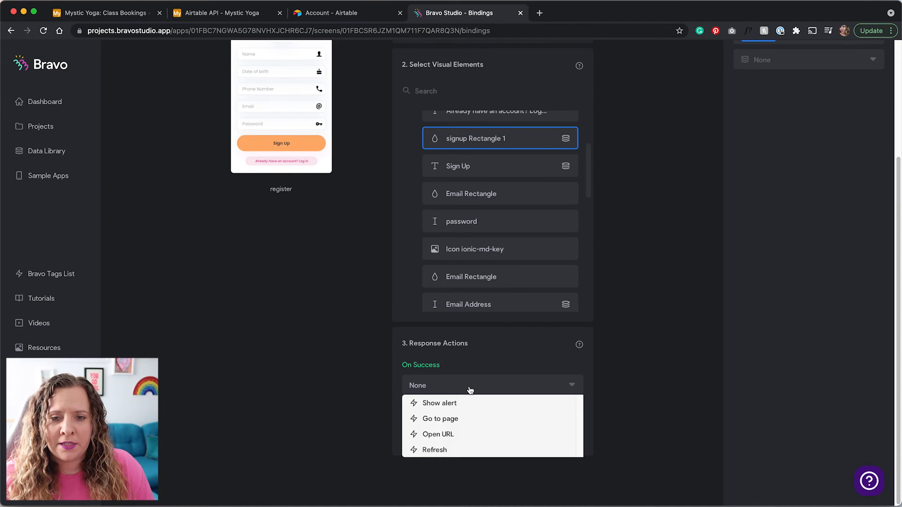
left_click(454, 420)
left_click(477, 417)
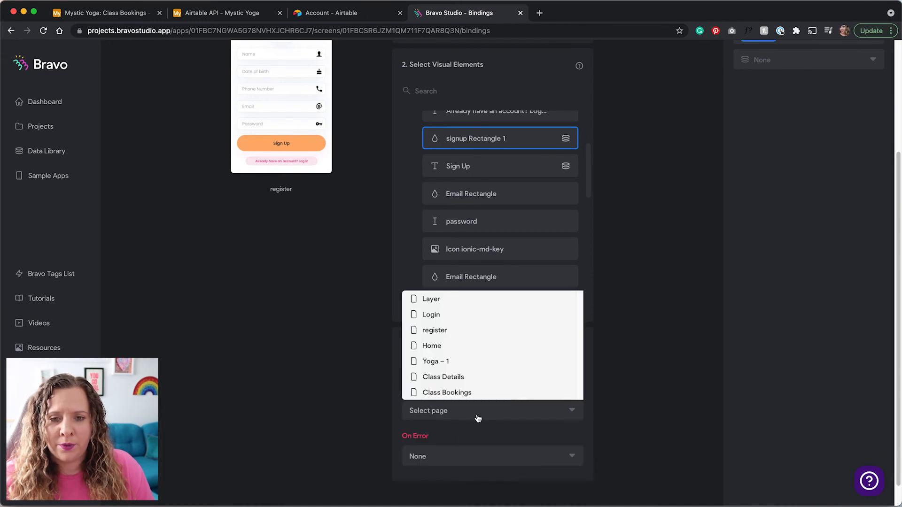
left_click(462, 348)
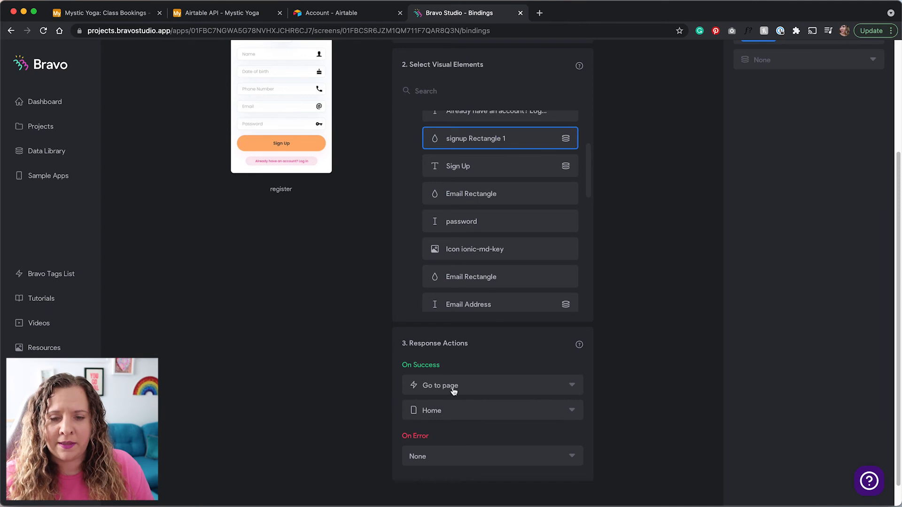
Set On Error to show an 'Oops! error' alert.
scroll(431, 401, "down", 1)
left_click(448, 451)
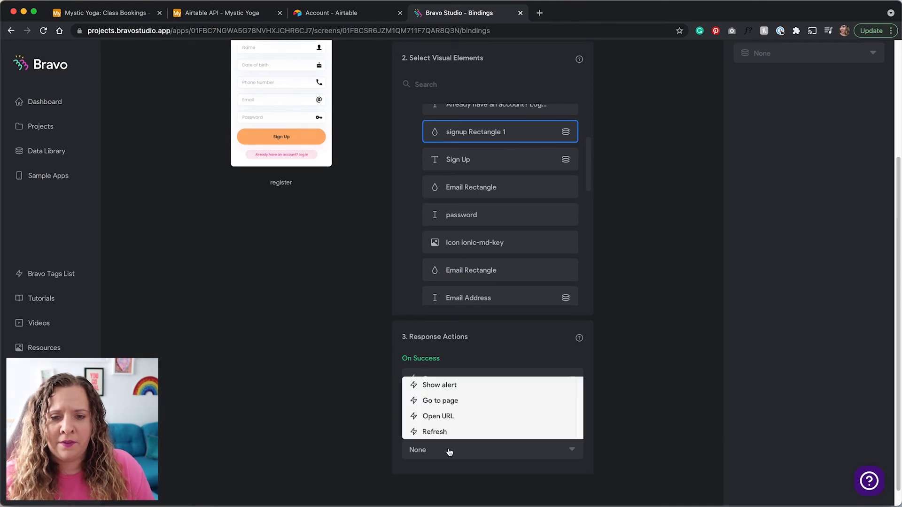
left_click(446, 385)
left_click(499, 478)
type("Oops! error ...")
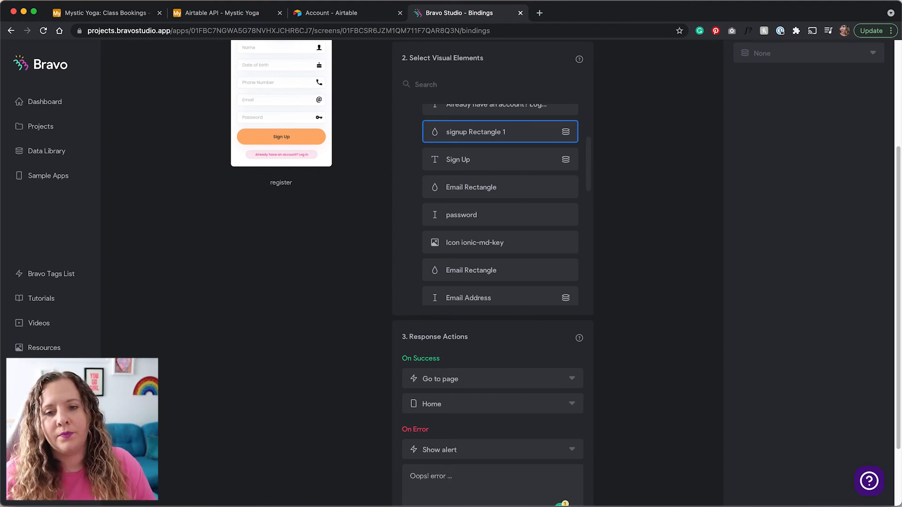
left_click(632, 407)
scroll(360, 379, "up", 4)
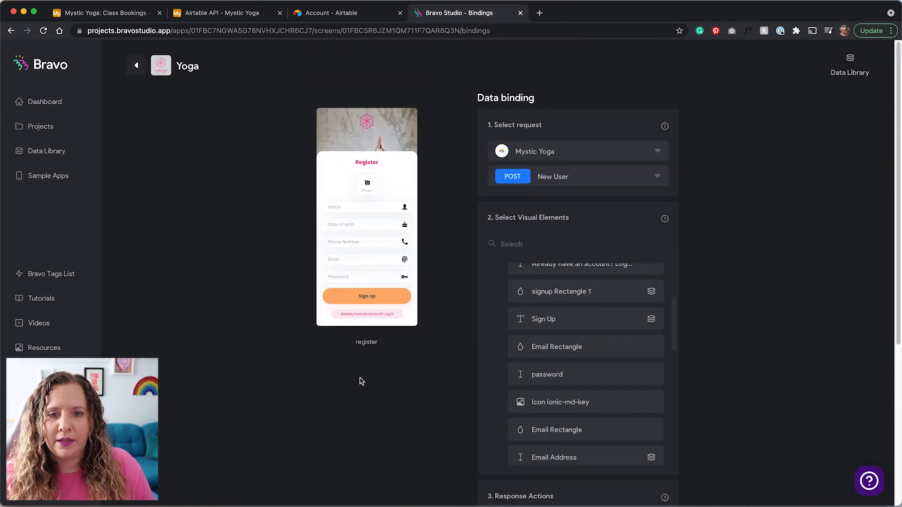
Bind the Home screen to Mystic Yoga's GET Classes REC - List request.
left_click(137, 68)
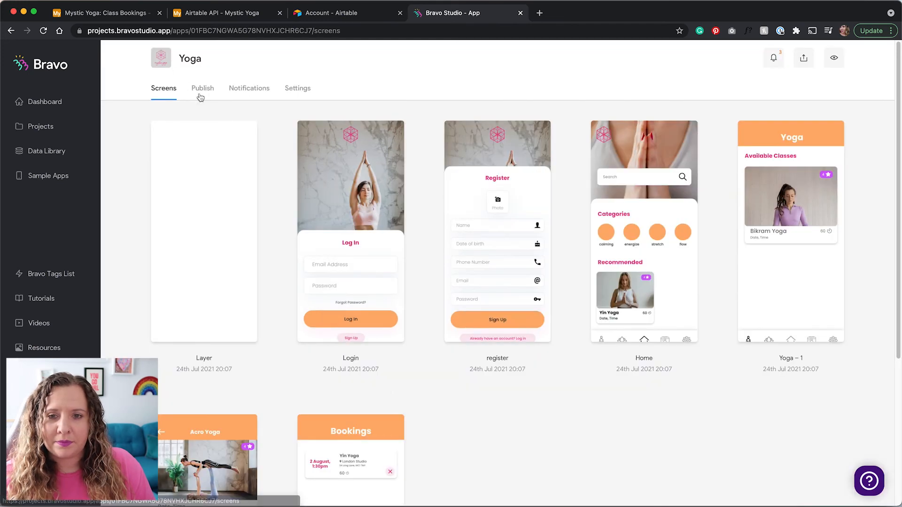
left_click(658, 267)
left_click(665, 151)
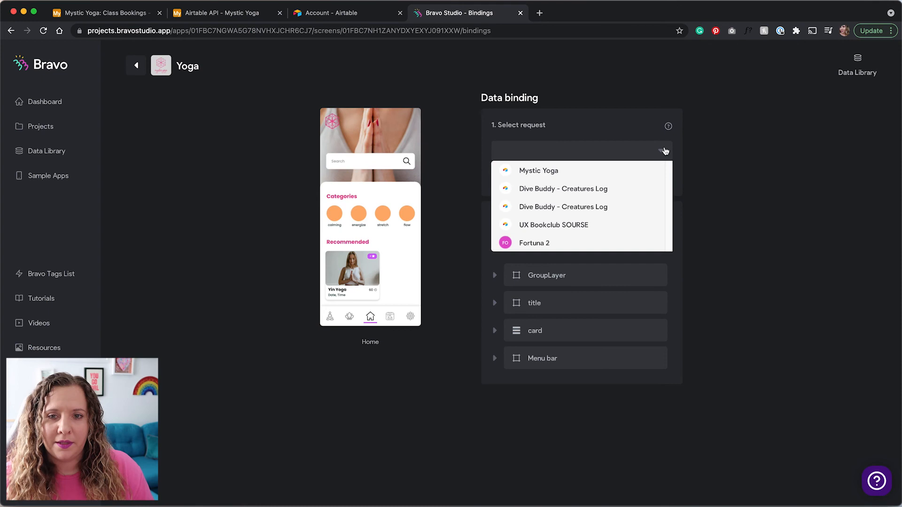
left_click(651, 174)
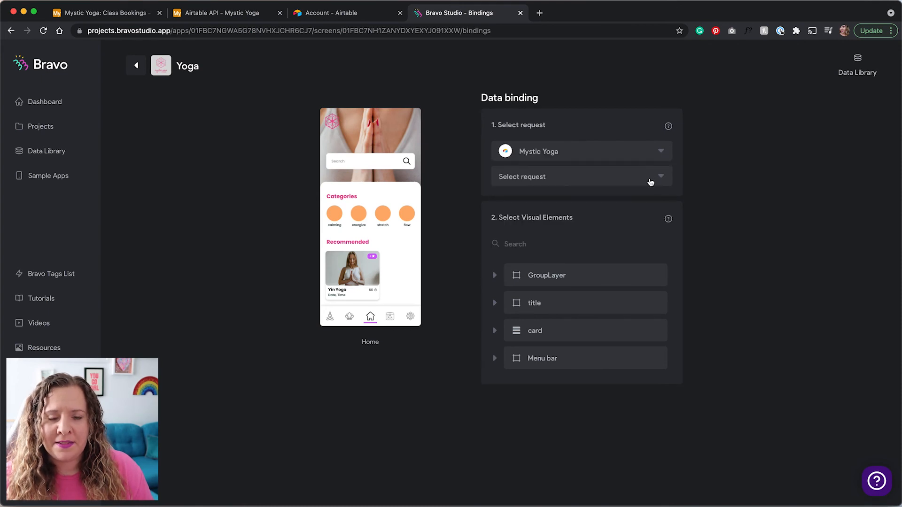
left_click(650, 182)
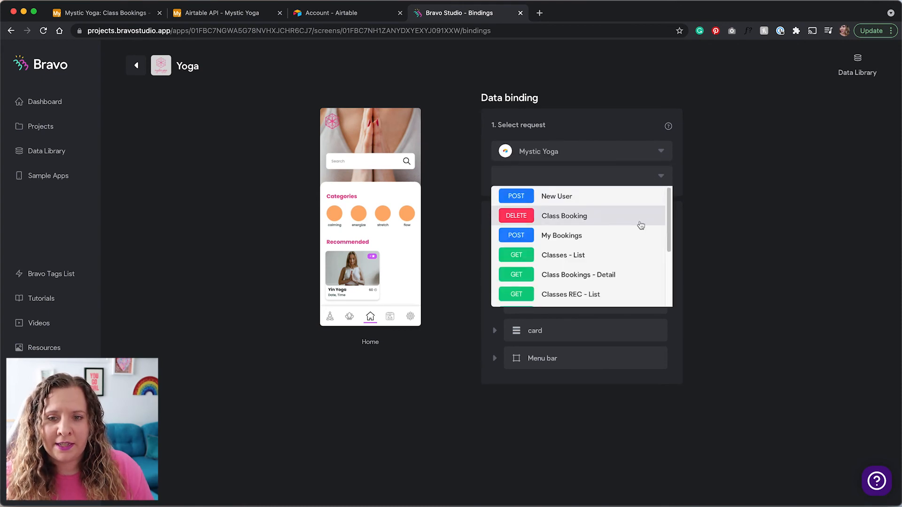
scroll(636, 266, "down", 1)
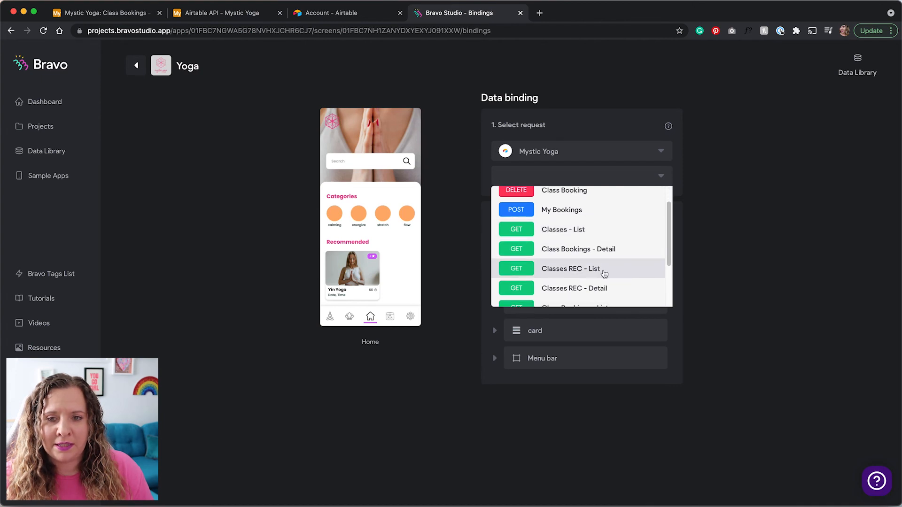
scroll(603, 269, "down", 1)
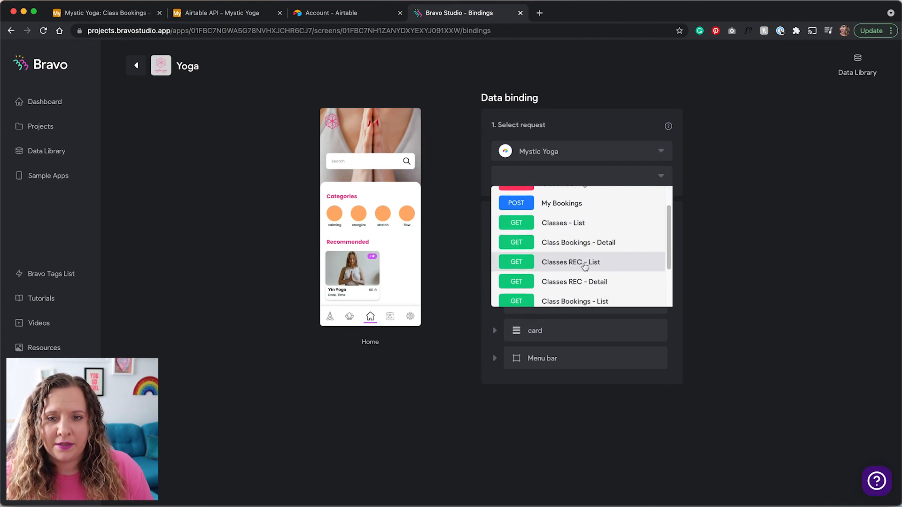
left_click(585, 267)
scroll(481, 279, "down", 1)
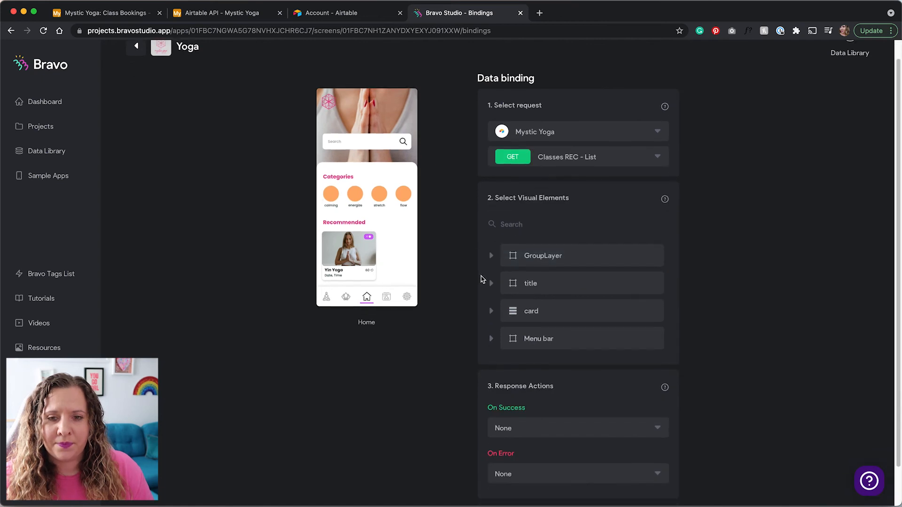
Repeat card slide 1 per record and bind the class photo to Photo 0 url.
left_click(491, 311)
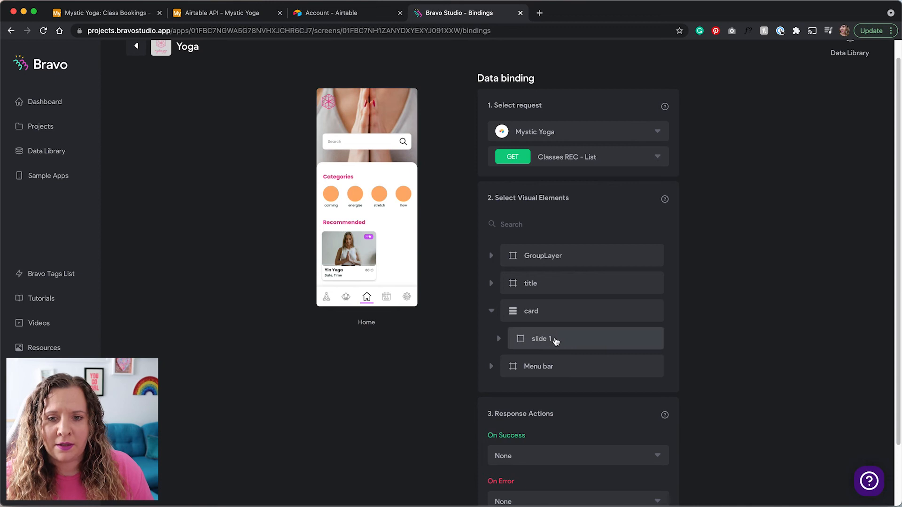
left_click(558, 340)
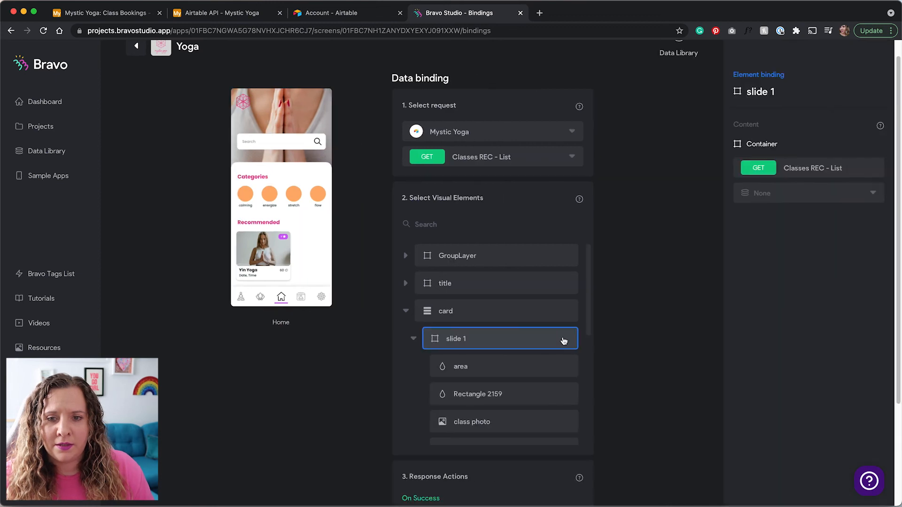
left_click(812, 202)
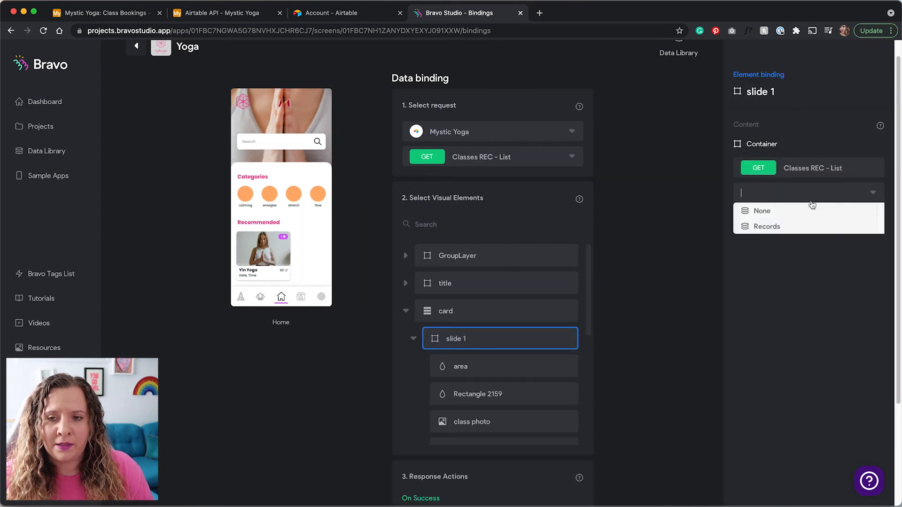
left_click(801, 226)
scroll(521, 367, "down", 3)
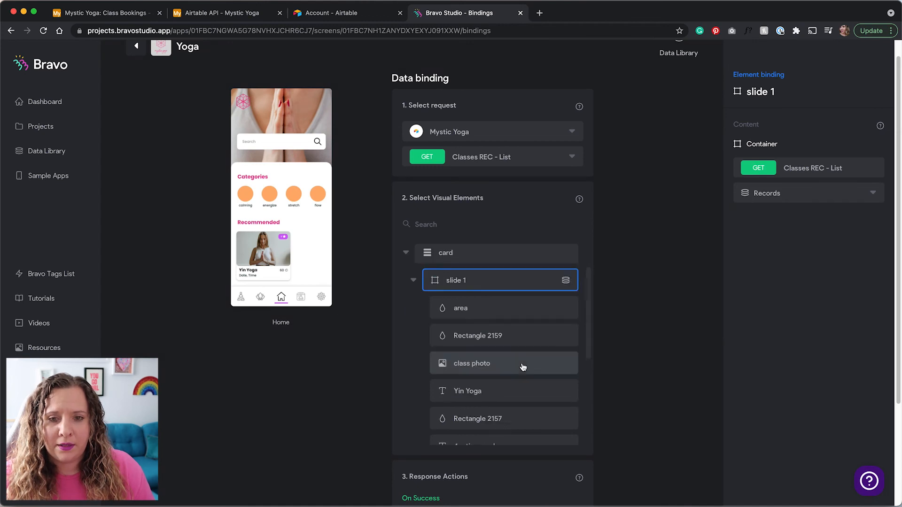
scroll(500, 334, "down", 1)
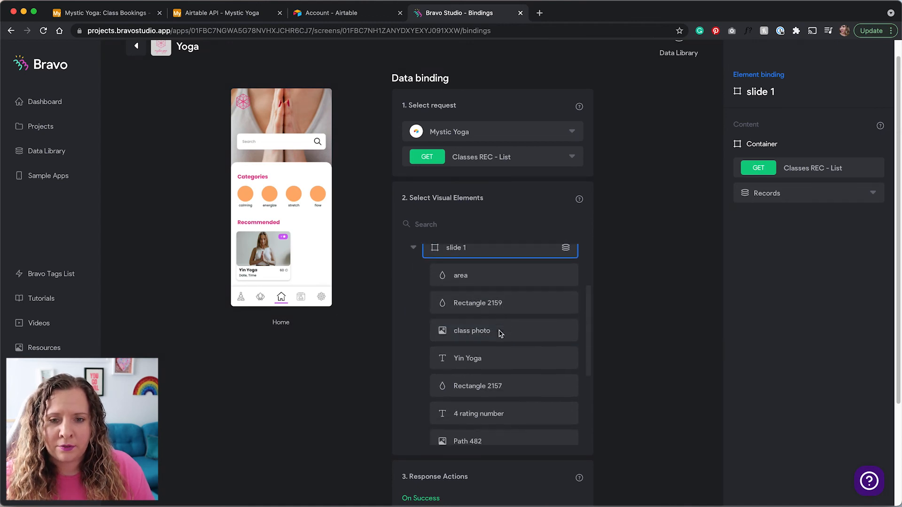
left_click(516, 317)
left_click(833, 193)
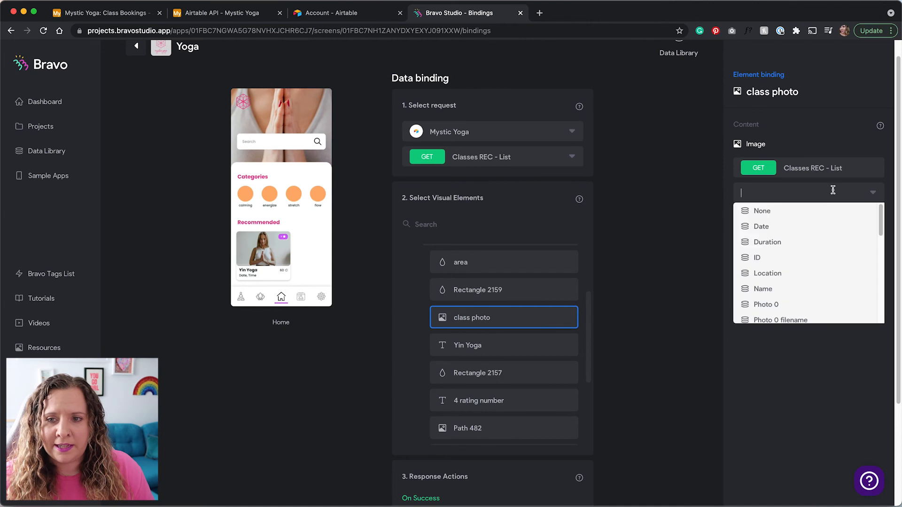
scroll(785, 272, "down", 5)
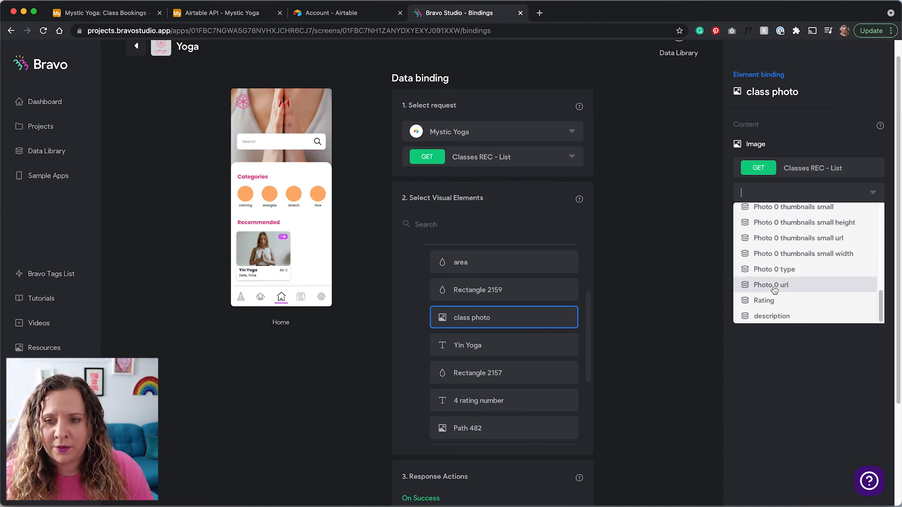
left_click(775, 286)
Bind the Yin Yoga title to Name and the rating text to Rating.
left_click(510, 352)
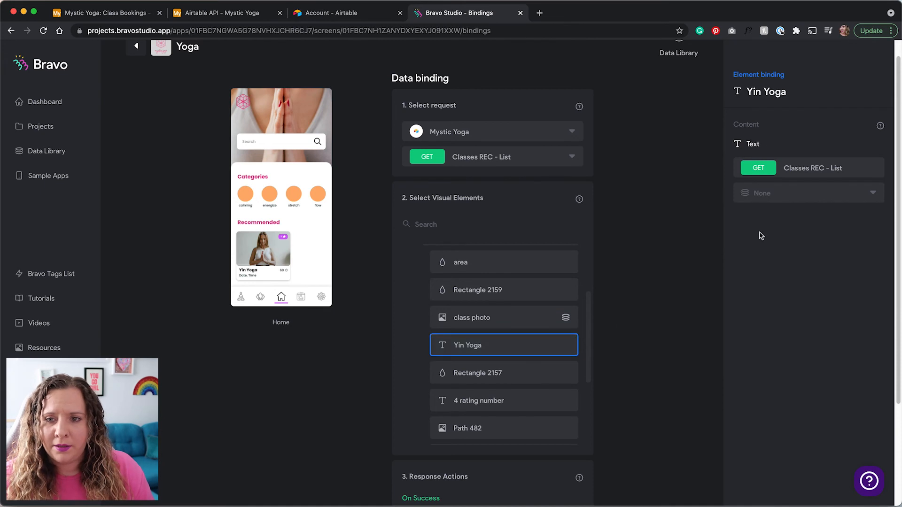
left_click(784, 197)
left_click(774, 293)
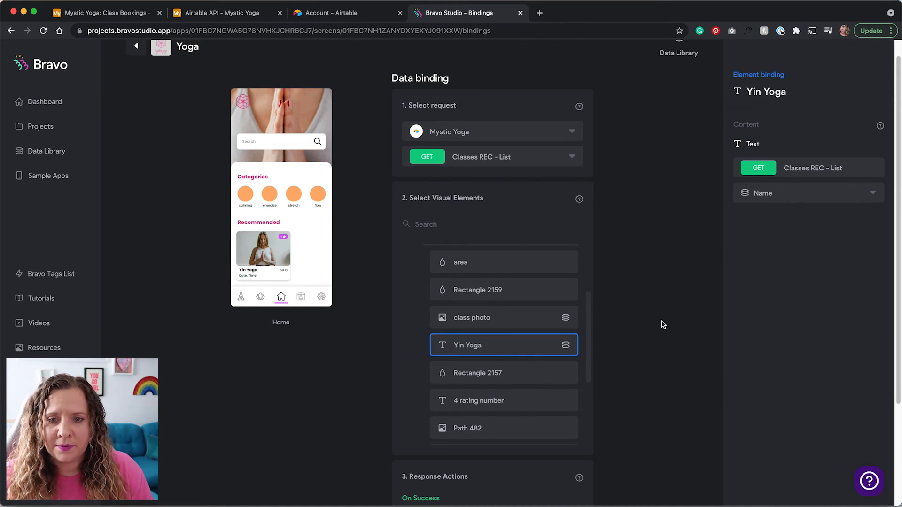
left_click(509, 402)
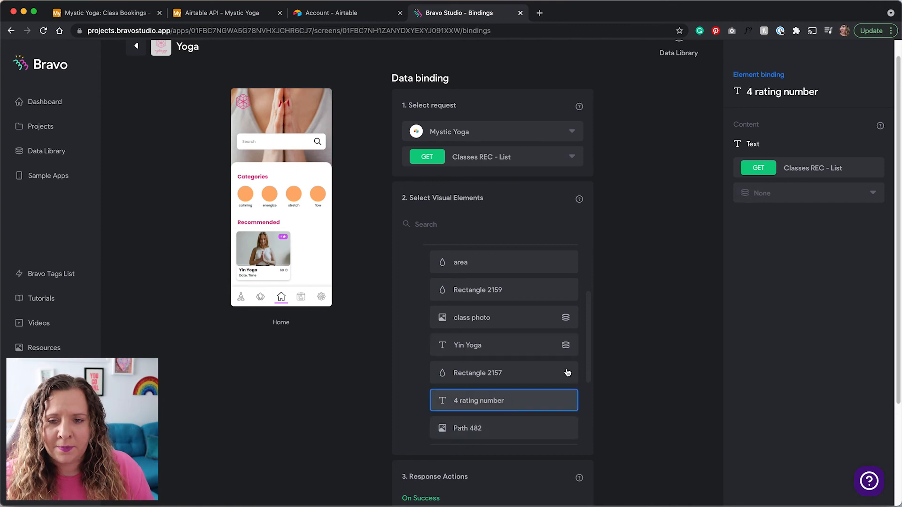
left_click(803, 197)
scroll(773, 303, "down", 10)
left_click(773, 303)
Bind the '60' time text to Duration and 'Date, Time' to Date.
scroll(507, 359, "down", 3)
left_click(496, 393)
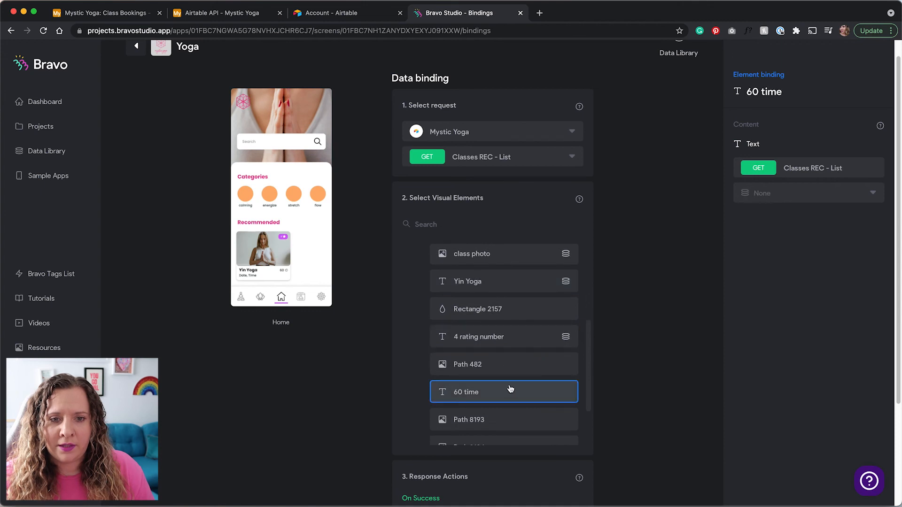
left_click(790, 195)
left_click(782, 243)
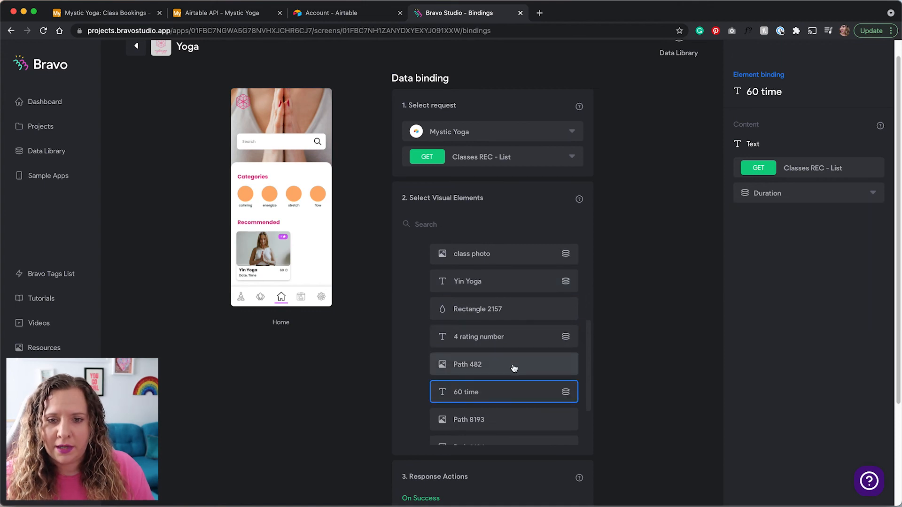
scroll(514, 367, "down", 3)
left_click(508, 400)
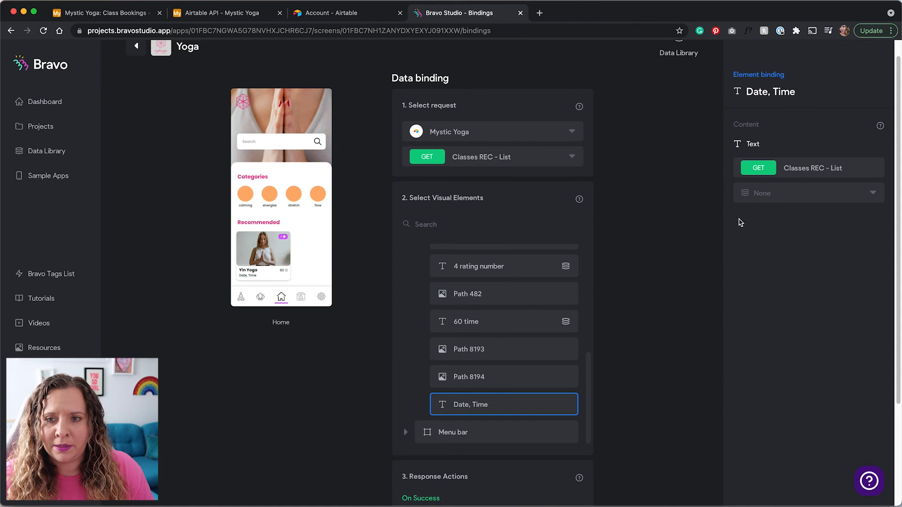
left_click(750, 199)
left_click(766, 225)
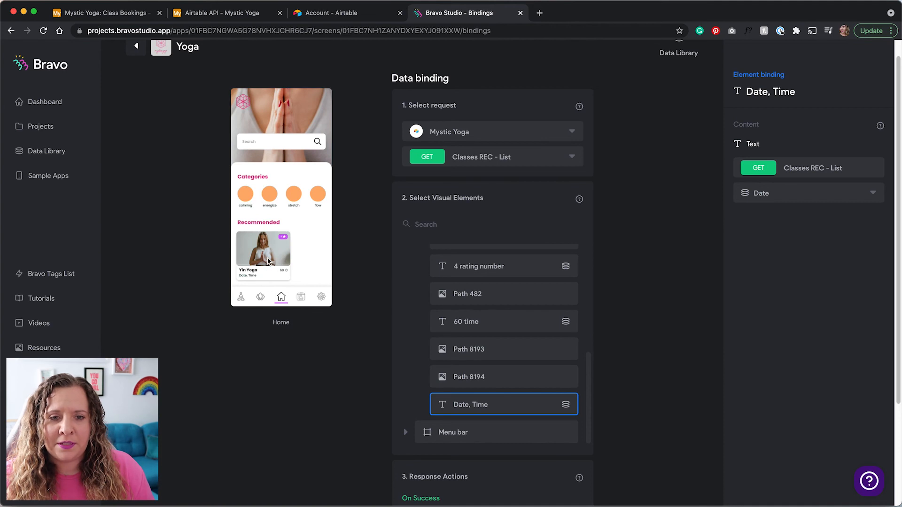
left_click(130, 14)
Review the three class records in Airtable's Classes REC table, then return to the Bravo Studio Home bindings.
left_click(128, 71)
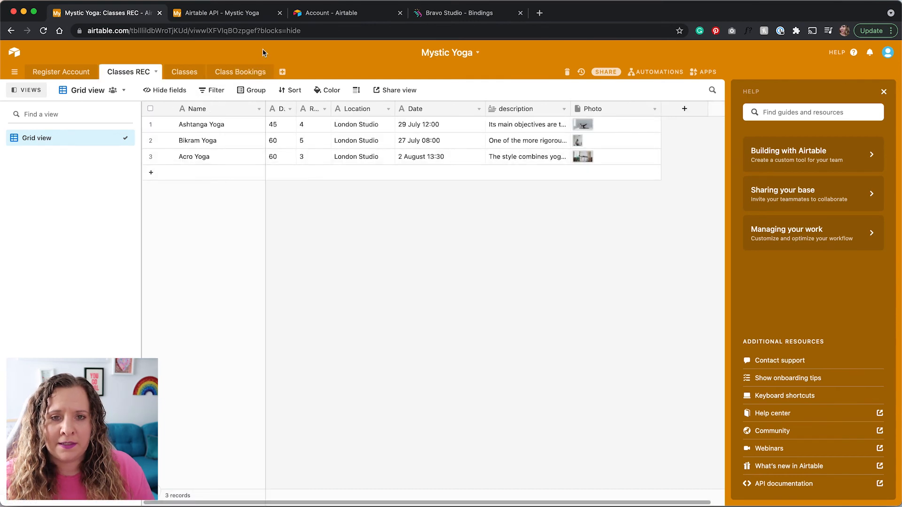
left_click(444, 19)
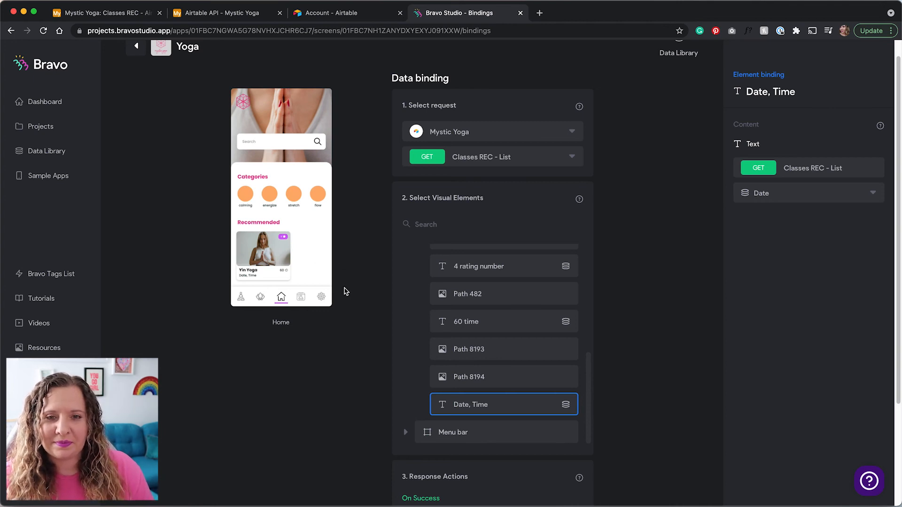
scroll(353, 284, "up", 1)
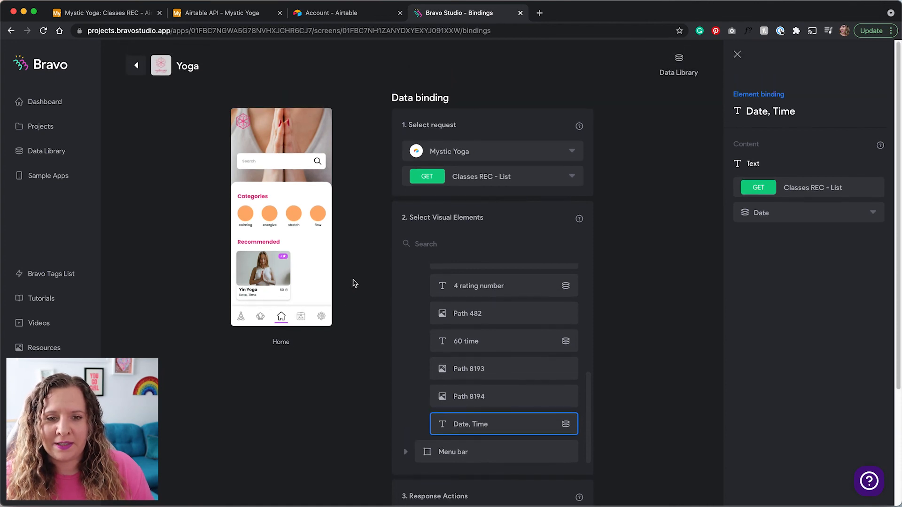
Connect the Yoga – 1 screen to the Mystic Yoga collection's Classes - List request.
left_click(136, 66)
left_click(790, 387)
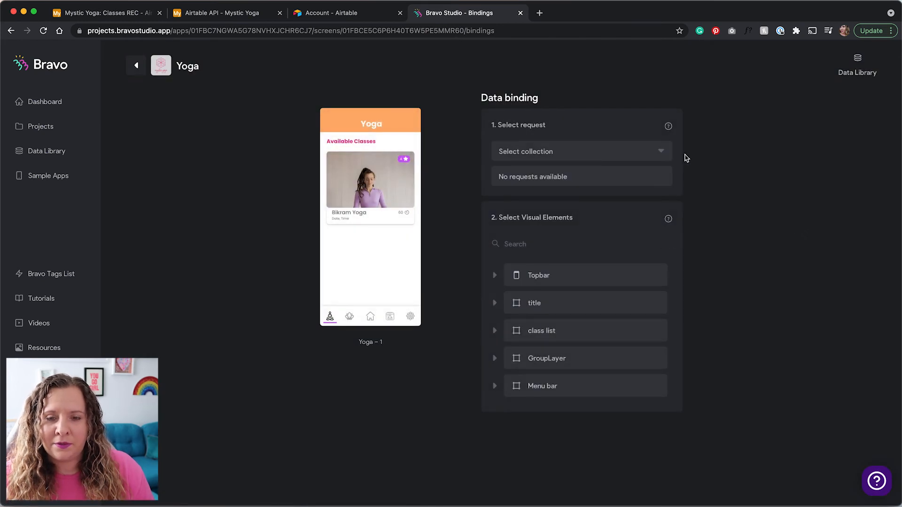
left_click(660, 152)
left_click(645, 170)
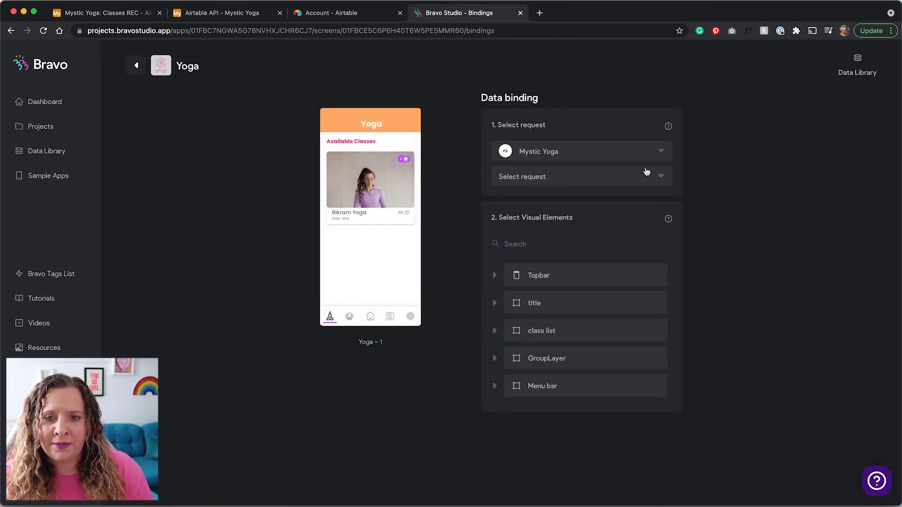
left_click(645, 180)
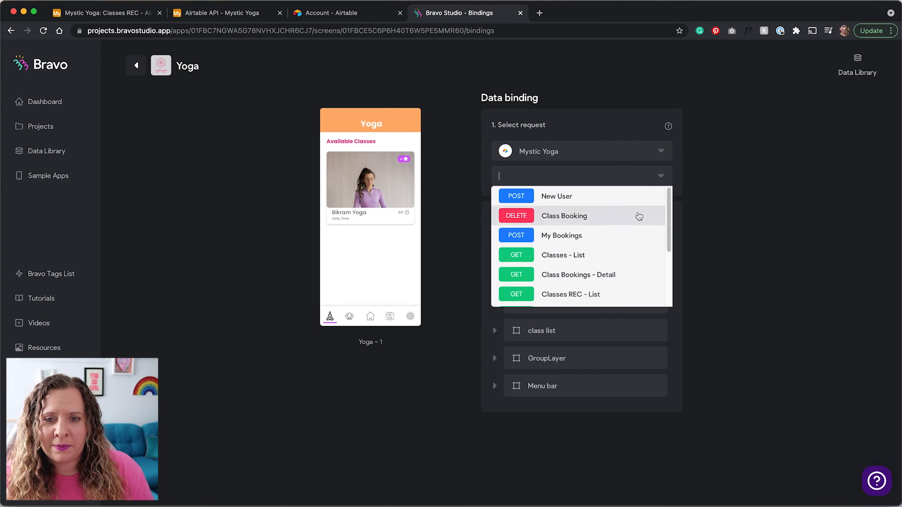
left_click(562, 256)
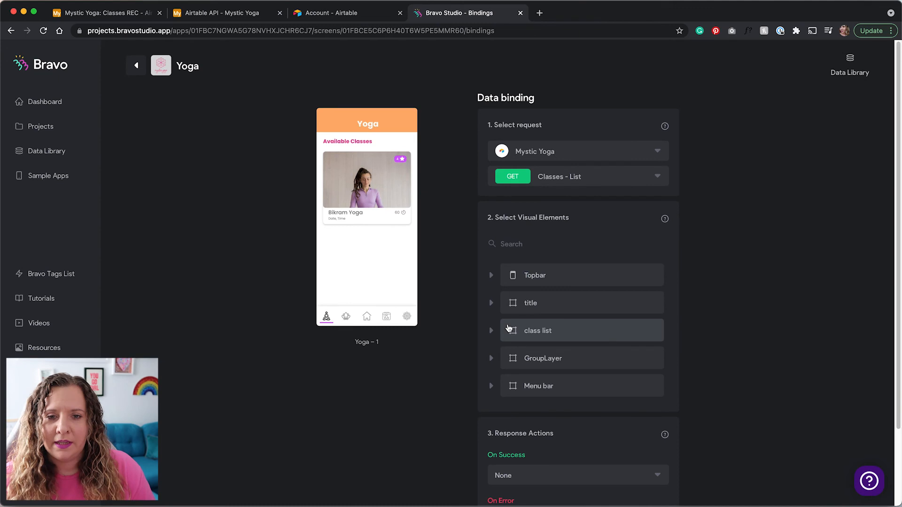
Set the class list element to repeat for each Classes - List record.
left_click(527, 335)
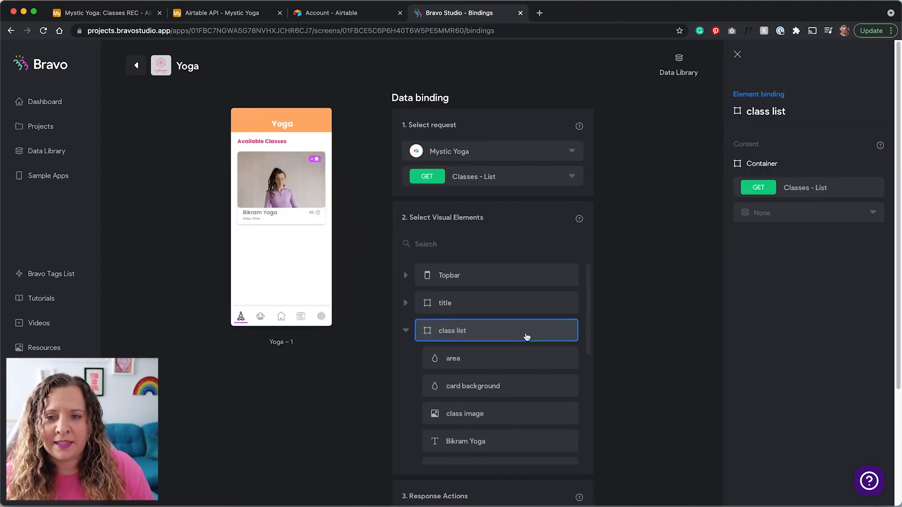
scroll(526, 348, "down", 1)
left_click(782, 220)
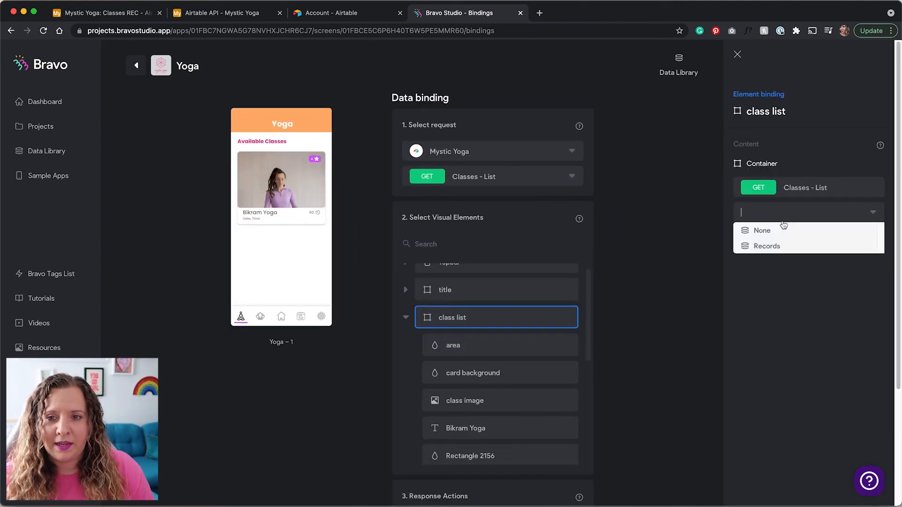
left_click(773, 247)
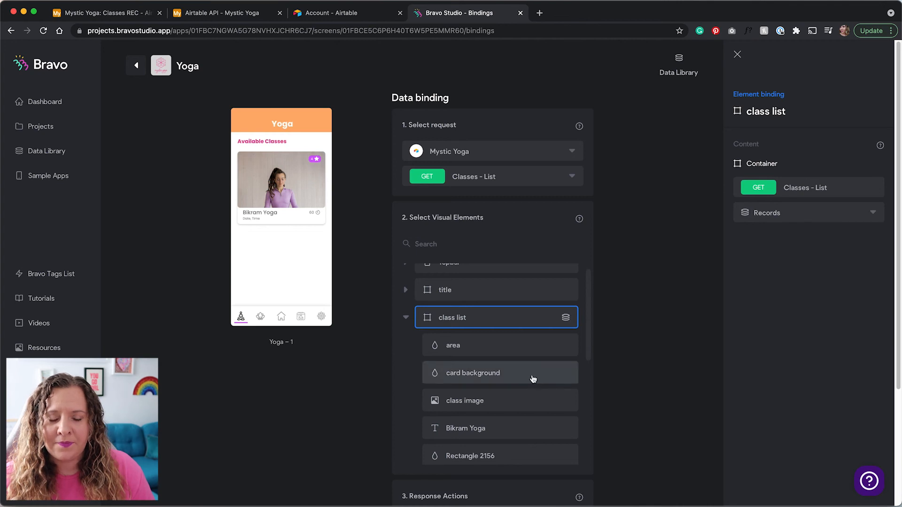
scroll(533, 378, "down", 1)
scroll(532, 378, "down", 1)
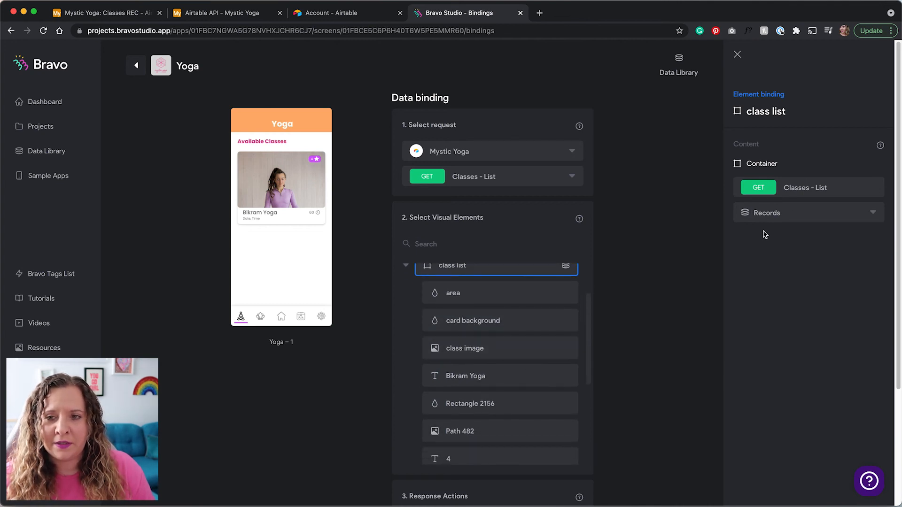
Bind the class image to a photo field, Bikram Yoga to Name, and 4 to Rating.
left_click(549, 349)
left_click(771, 213)
scroll(768, 282, "down", 5)
left_click(767, 306)
left_click(531, 376)
left_click(771, 212)
left_click(770, 308)
left_click(531, 457)
left_click(775, 212)
scroll(770, 286, "down", 5)
Bind the 60 text to Duration and Date, Time to its record field.
left_click(769, 321)
scroll(489, 357, "down", 3)
left_click(473, 364)
left_click(775, 212)
left_click(767, 261)
left_click(470, 431)
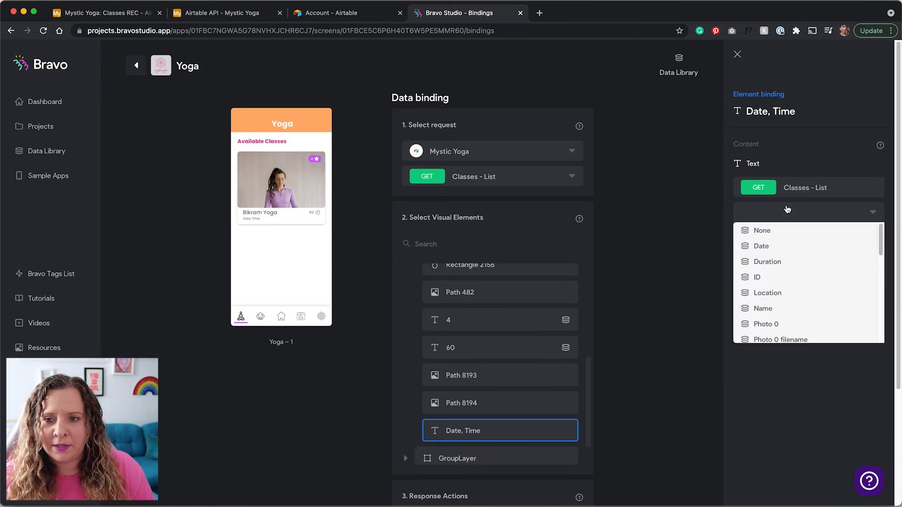
left_click(761, 246)
left_click(667, 258)
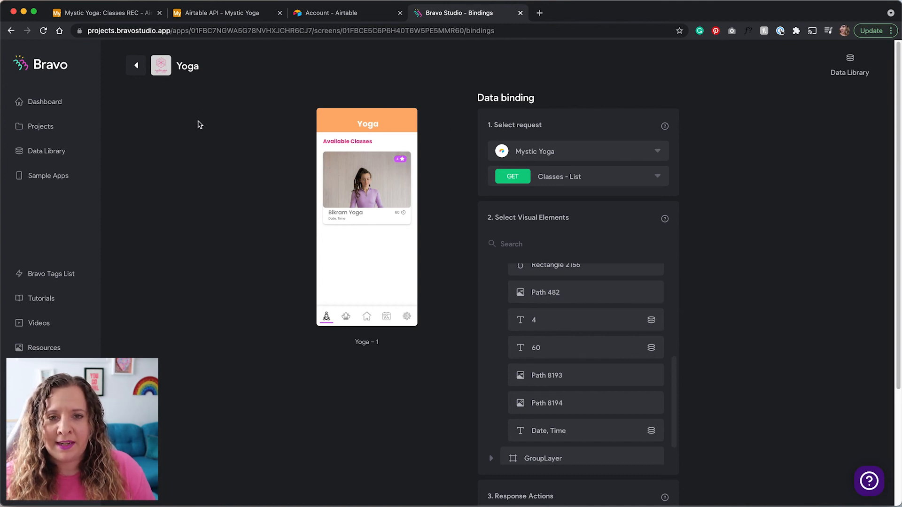
left_click(137, 67)
Bind the Class Details screen to Mystic Yoga's GET Classes - Detail request.
scroll(277, 282, "down", 2)
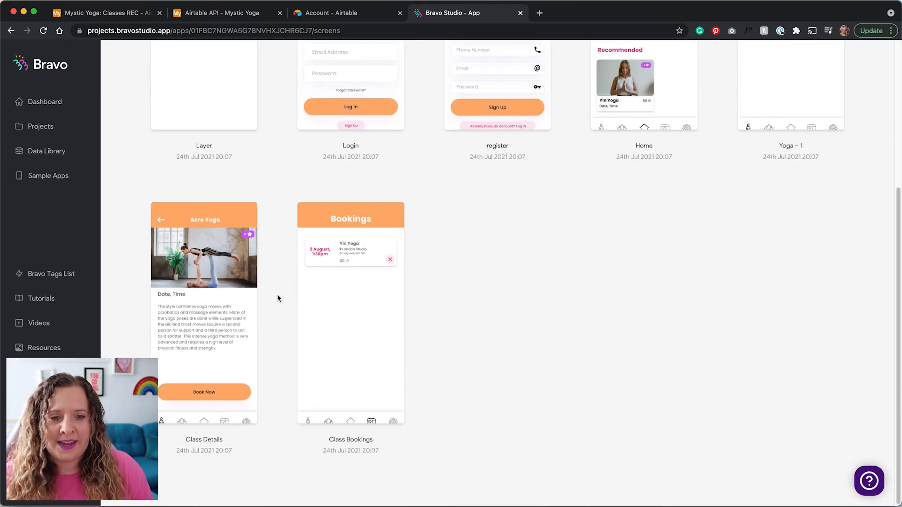
left_click(219, 304)
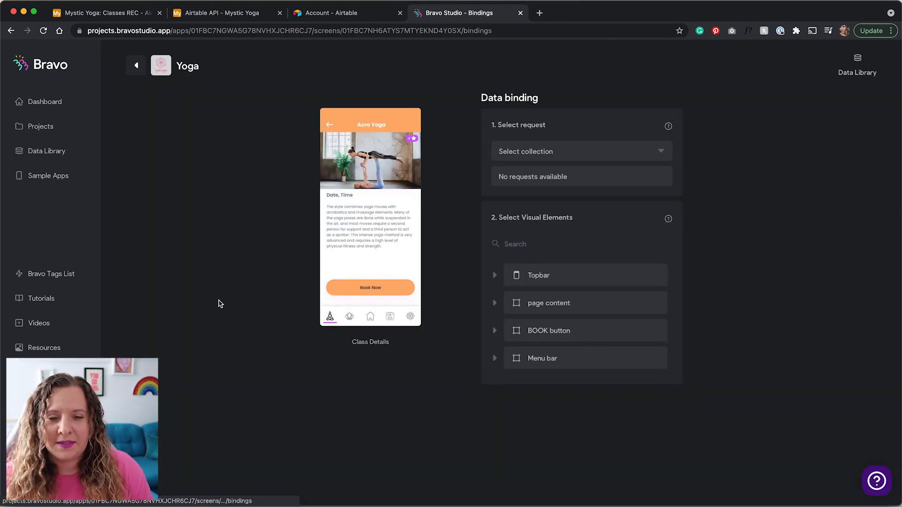
left_click(545, 151)
left_click(539, 171)
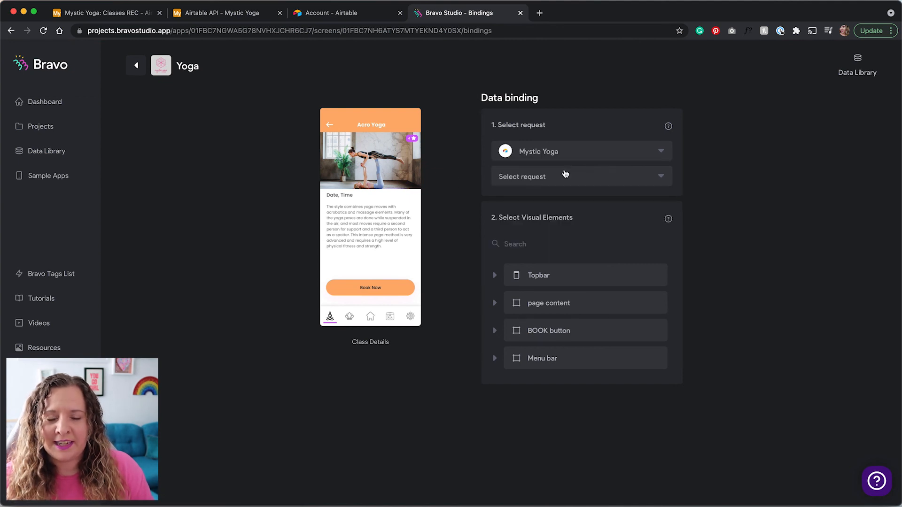
left_click(561, 181)
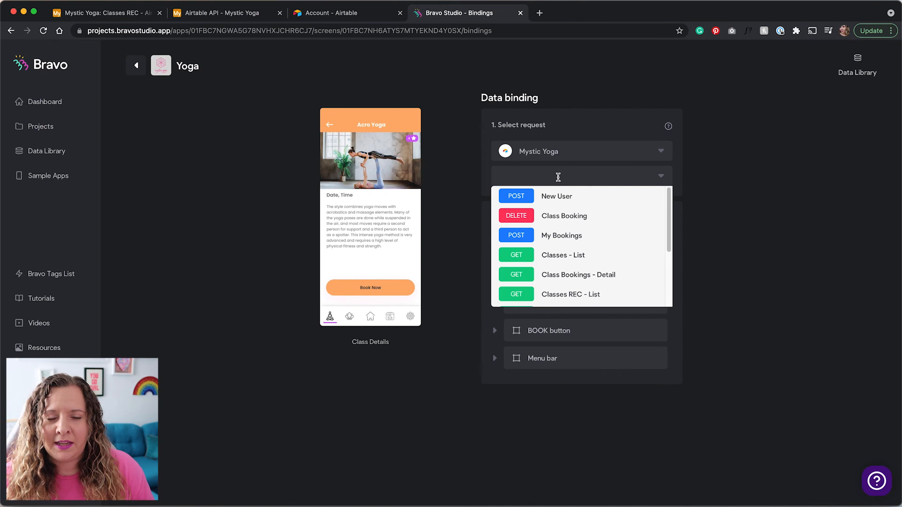
left_click(471, 178)
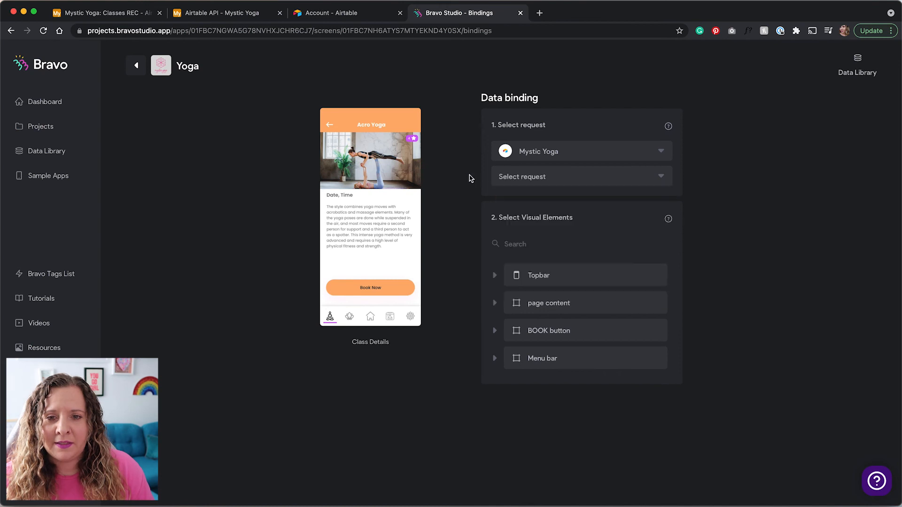
left_click(517, 183)
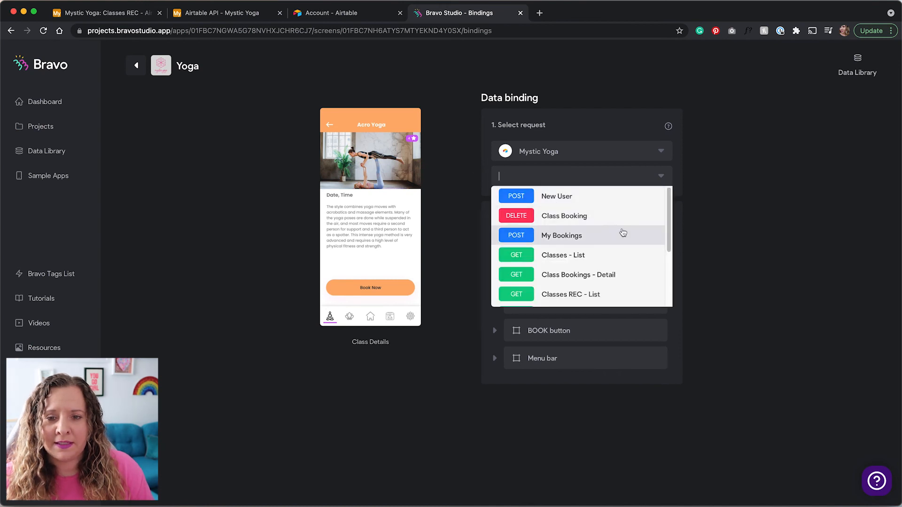
scroll(618, 238, "down", 1)
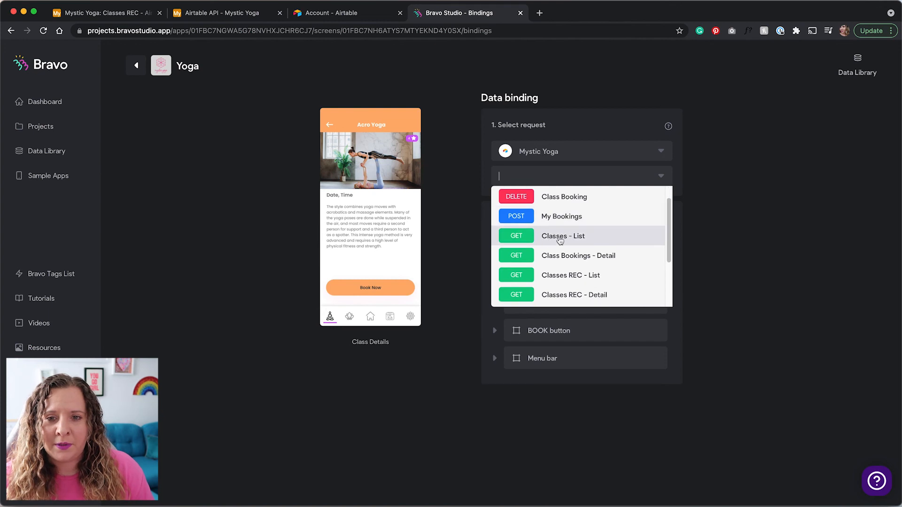
scroll(575, 240, "down", 3)
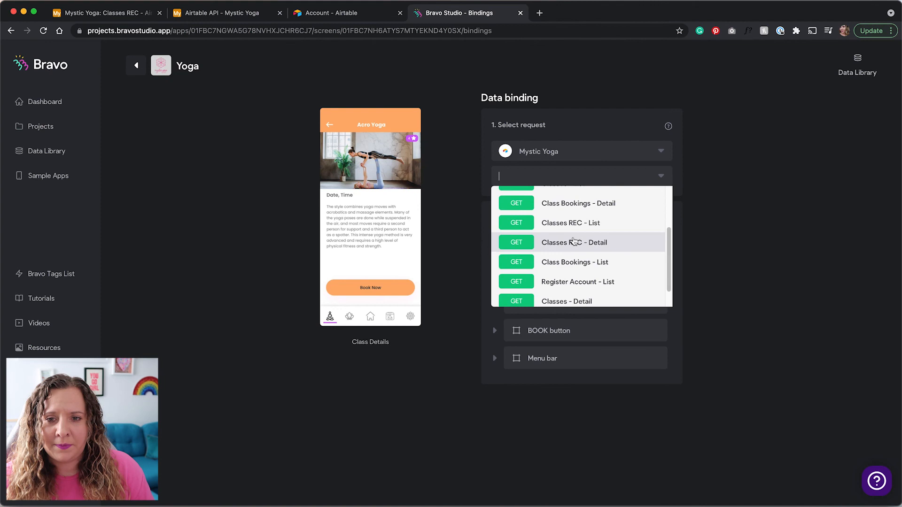
scroll(574, 241, "down", 1)
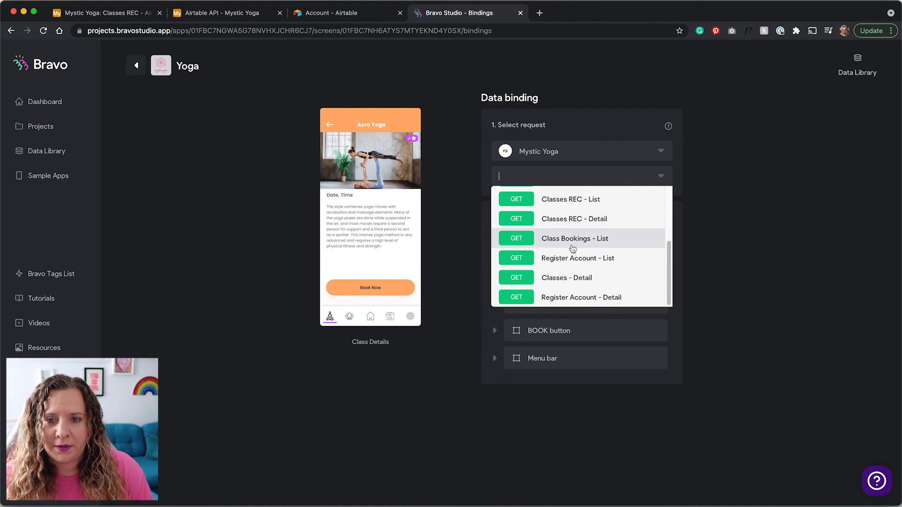
left_click(574, 281)
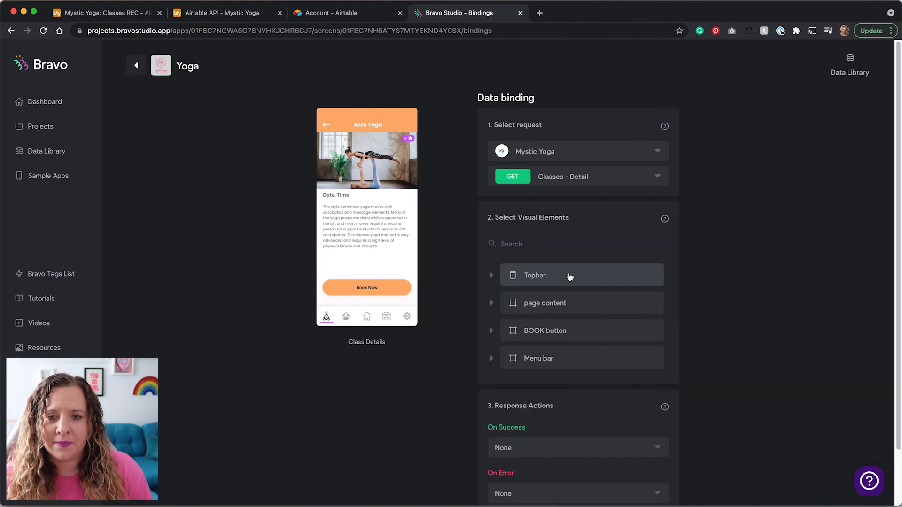
Bind the Class Details description and Date, Time texts to their Classes - Detail fields.
left_click(495, 306)
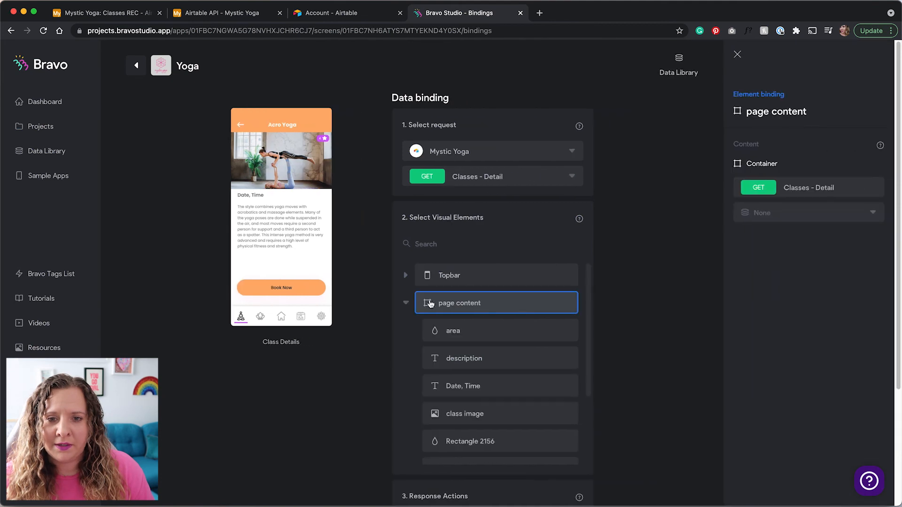
left_click(573, 348)
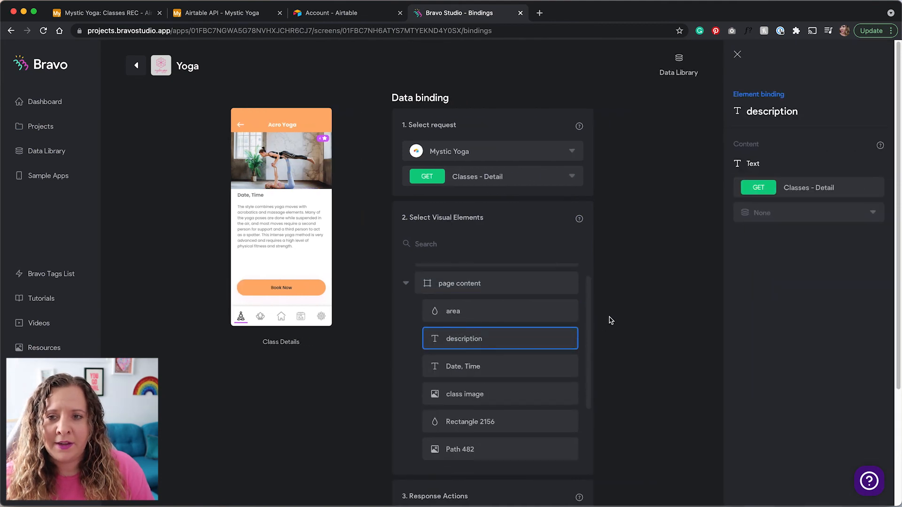
left_click(765, 212)
left_click(770, 262)
left_click(542, 373)
left_click(771, 212)
left_click(769, 248)
Bind the class image to Photo 0 url and the 4 text to Rating.
left_click(512, 392)
left_click(785, 213)
left_click(784, 324)
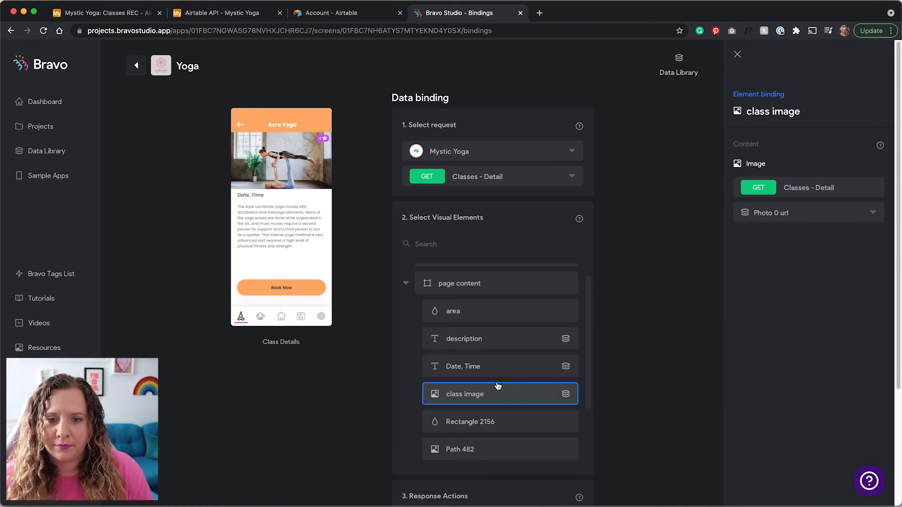
scroll(499, 386, "down", 2)
left_click(500, 408)
left_click(809, 212)
left_click(785, 328)
scroll(509, 386, "up", 1)
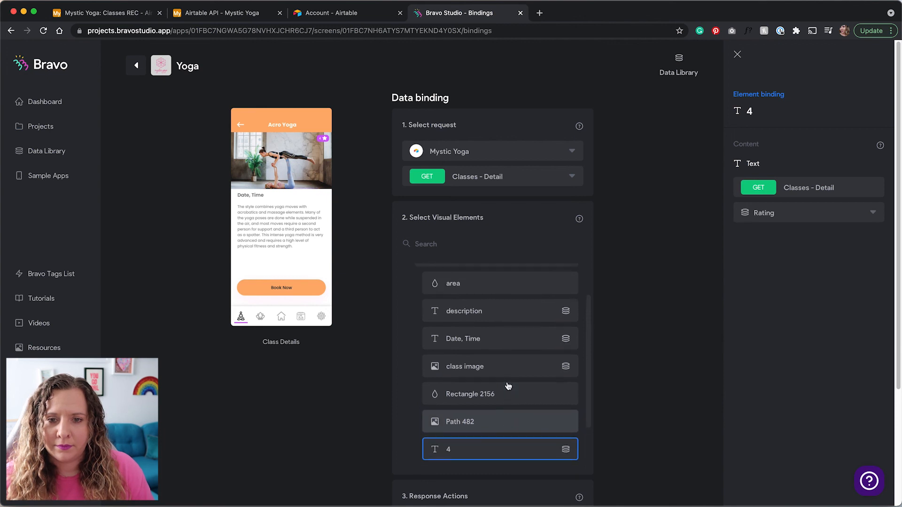
scroll(508, 387, "up", 2)
scroll(508, 387, "down", 3)
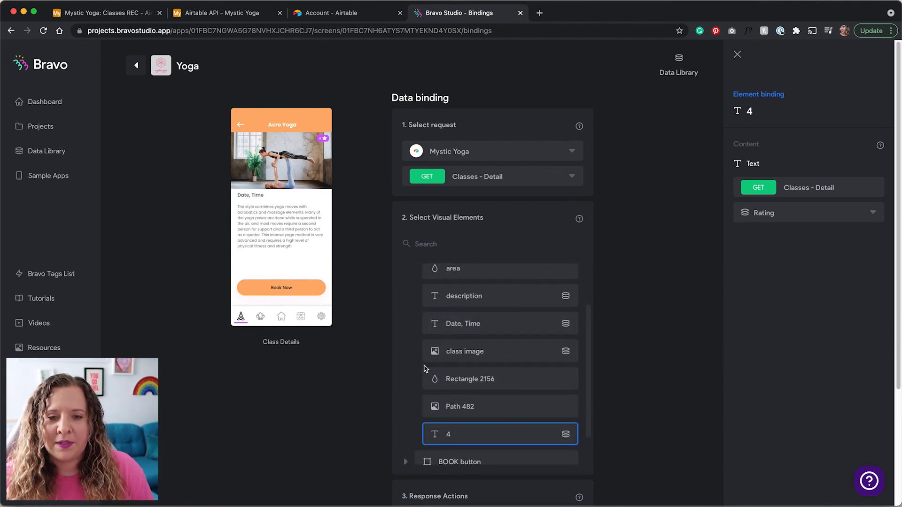
scroll(420, 329, "up", 2)
Select Rectangle 1 inside the BOOK button group to set its action.
left_click(407, 303)
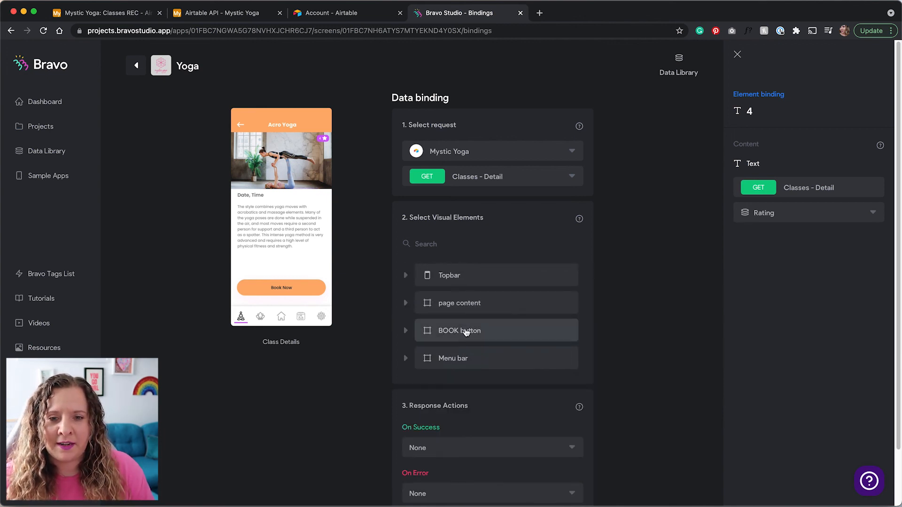
left_click(448, 330)
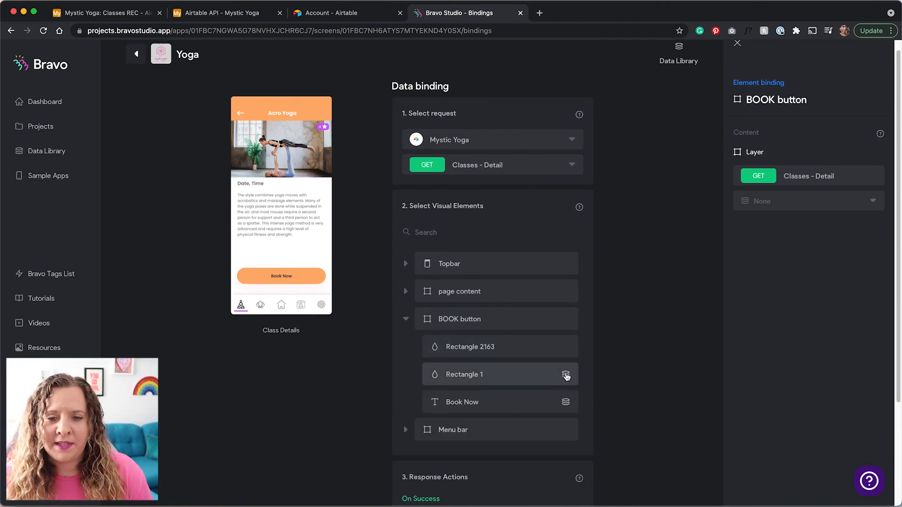
left_click(538, 383)
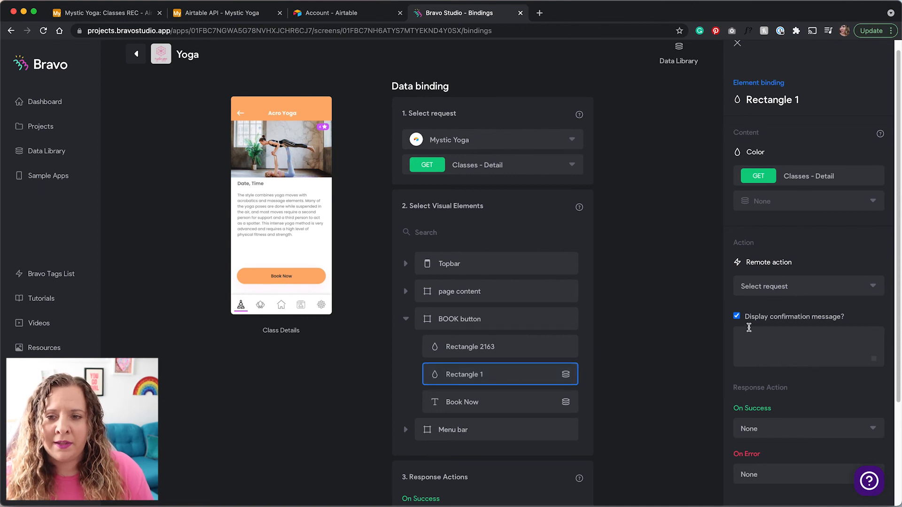
scroll(773, 352, "down", 3)
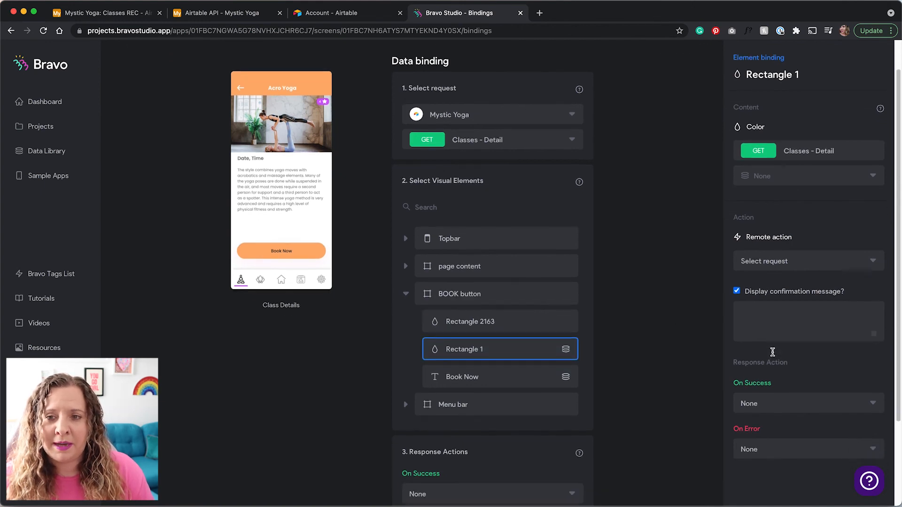
key("ctrl+Right")
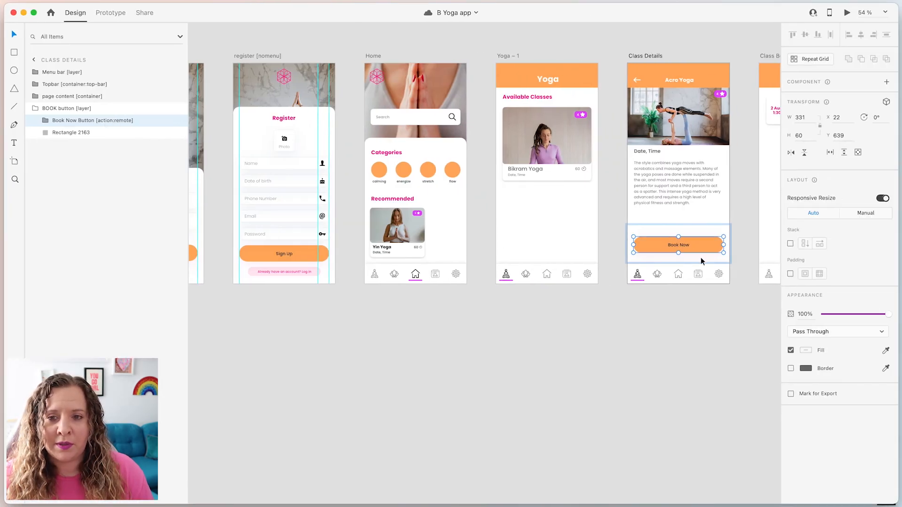
key("ctrl+Left")
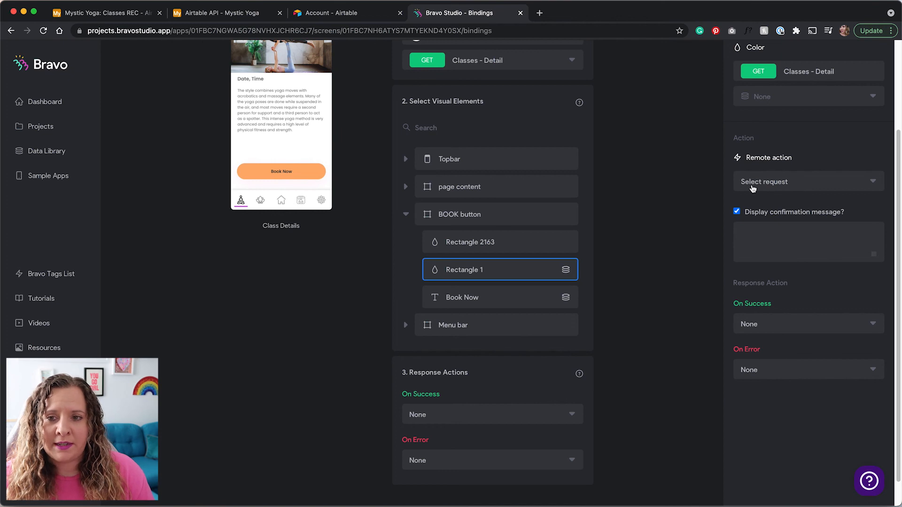
Make the Book button post to My Bookings with the confirmation message 'Please conf'.
left_click(783, 183)
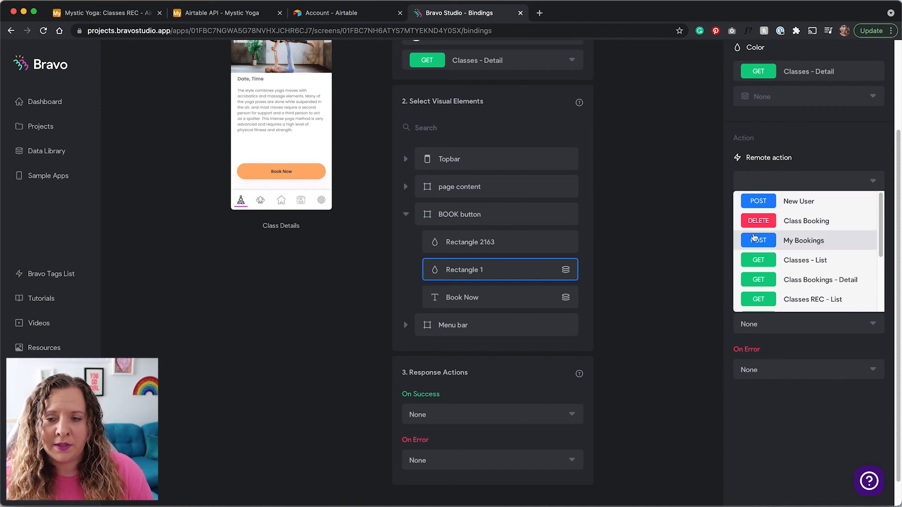
left_click(804, 241)
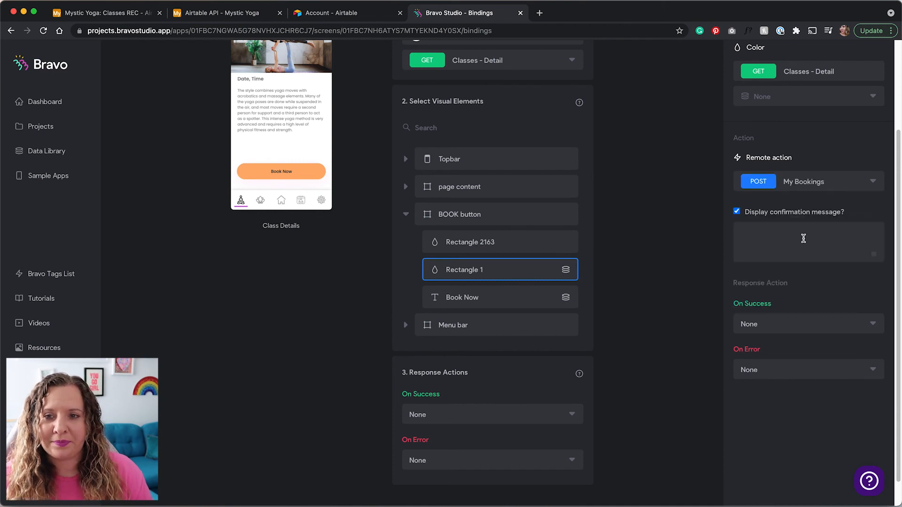
left_click(807, 232)
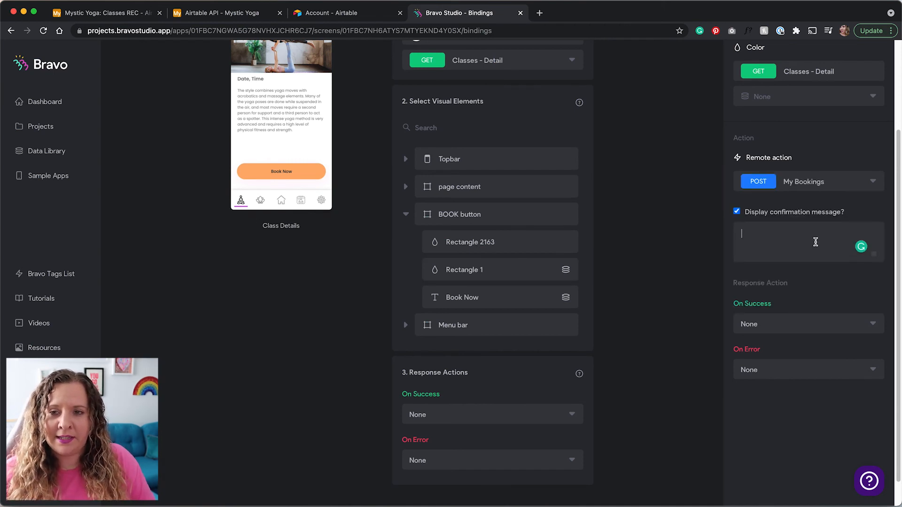
type("Please confirm your booking")
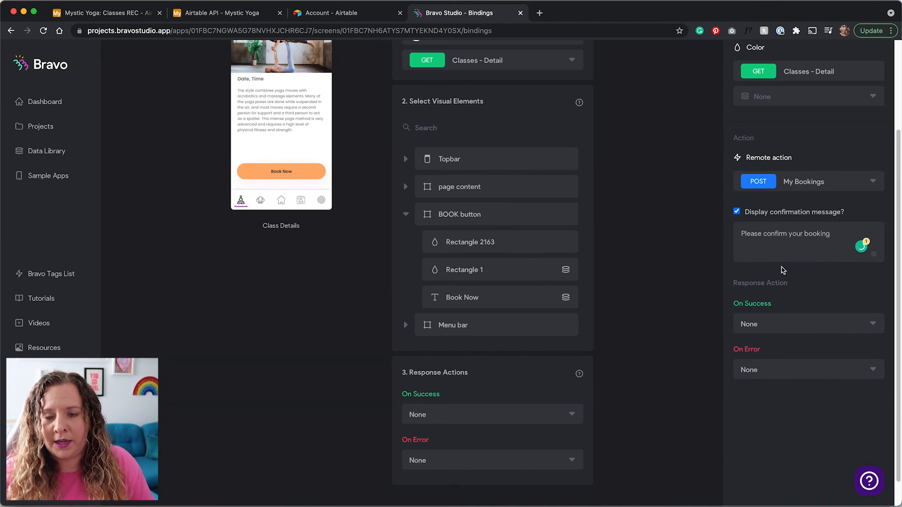
On a successful booking, go to the Class Bookings page.
left_click(803, 325)
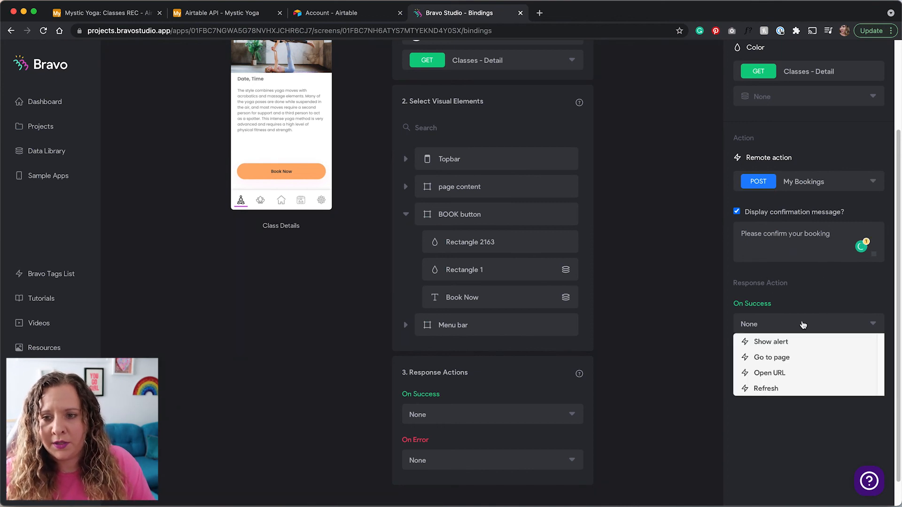
left_click(789, 357)
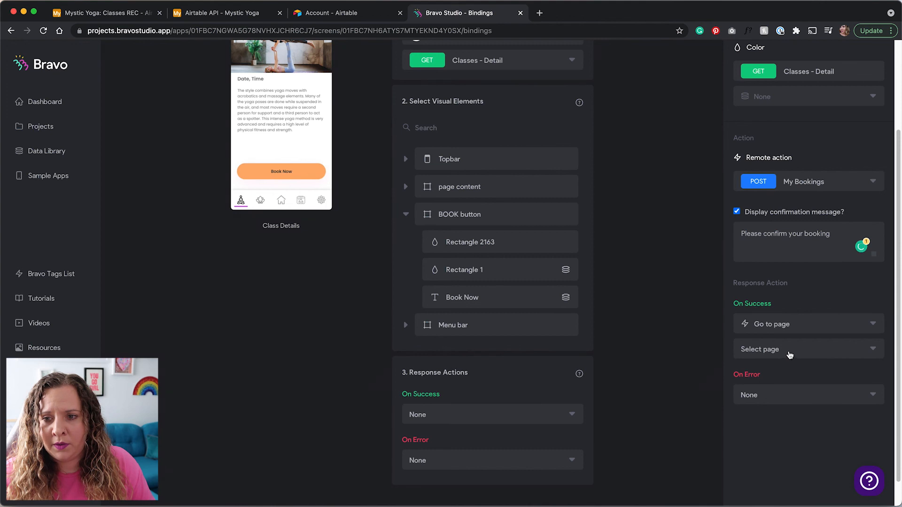
left_click(788, 353)
left_click(784, 460)
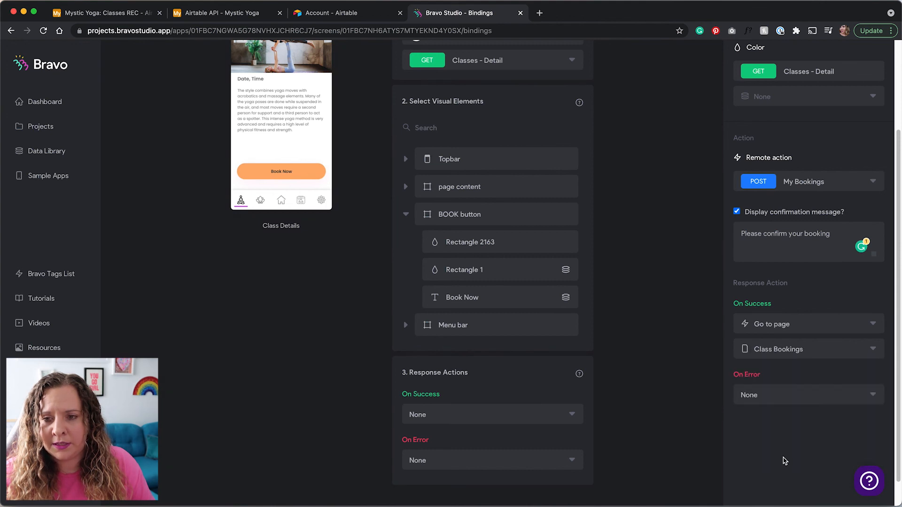
On booking error, show the alert 'Oops! error...'.
left_click(784, 394)
left_click(766, 412)
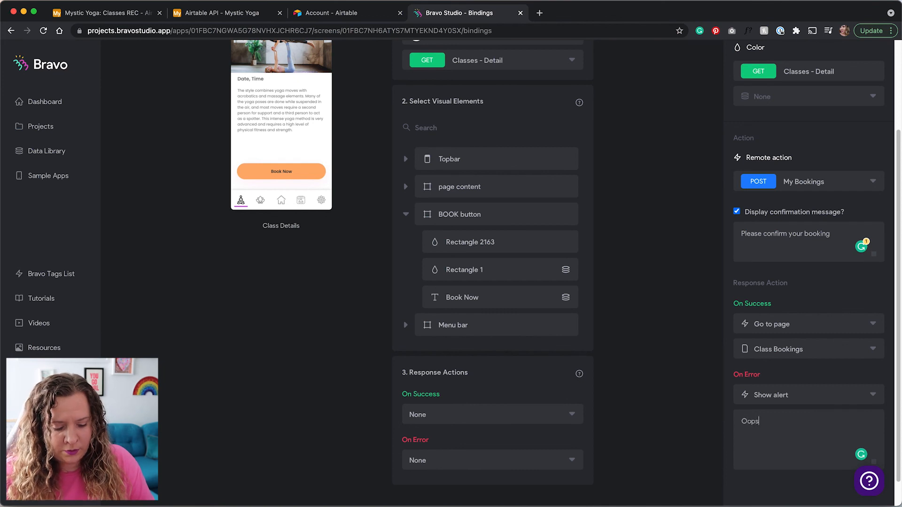
type("Oops! error...")
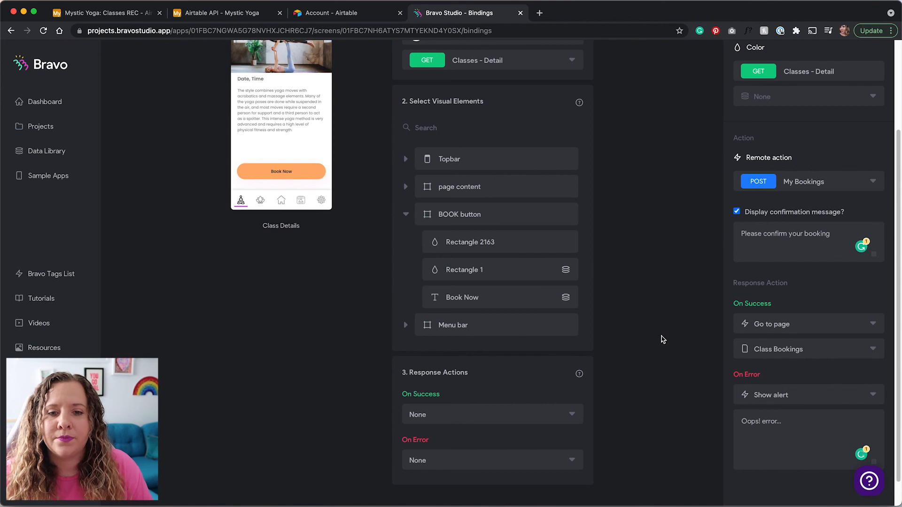
scroll(686, 338, "down", 1)
scroll(759, 364, "up", 5)
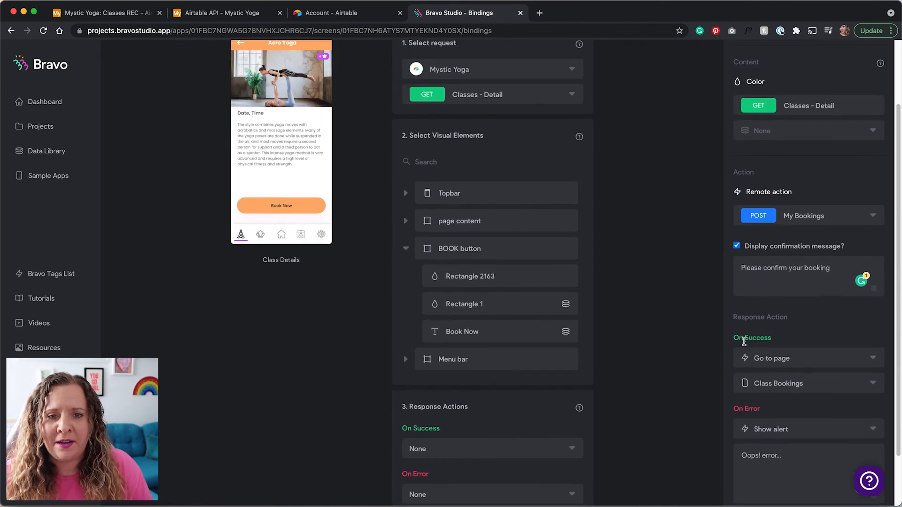
left_click(137, 65)
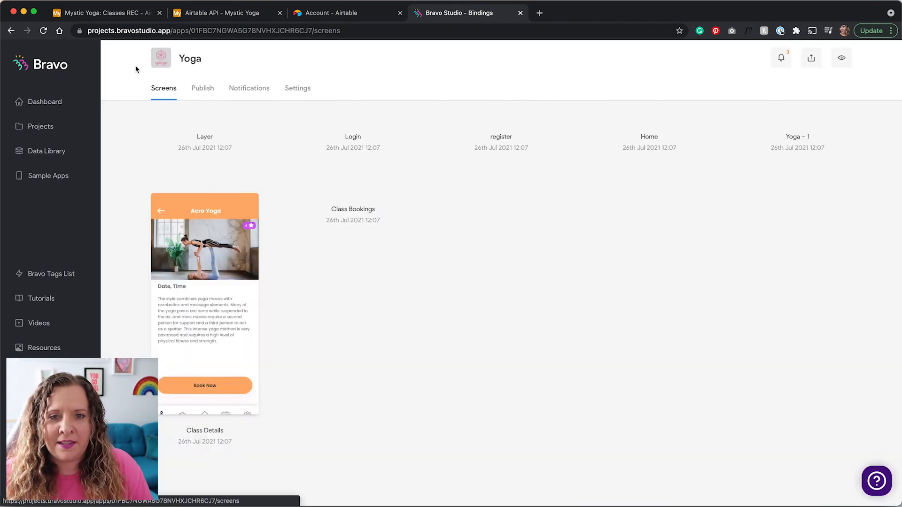
Connect the Class Bookings screen to Mystic Yoga's GET Class Bookings - List request.
scroll(384, 330, "down", 1)
scroll(380, 333, "down", 3)
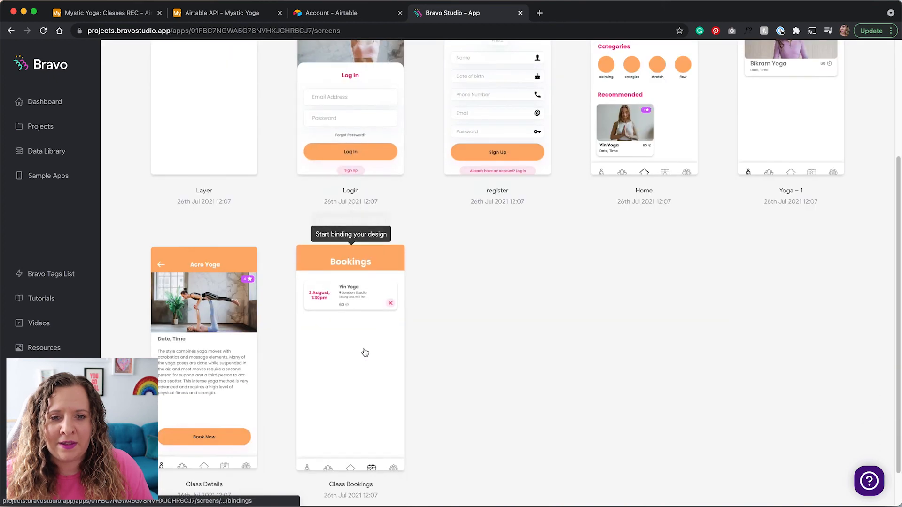
left_click(364, 351)
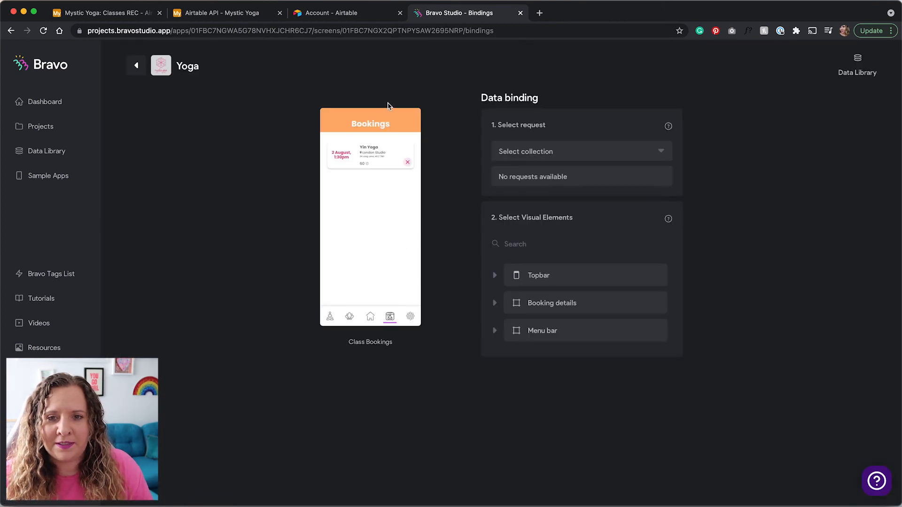
left_click(579, 151)
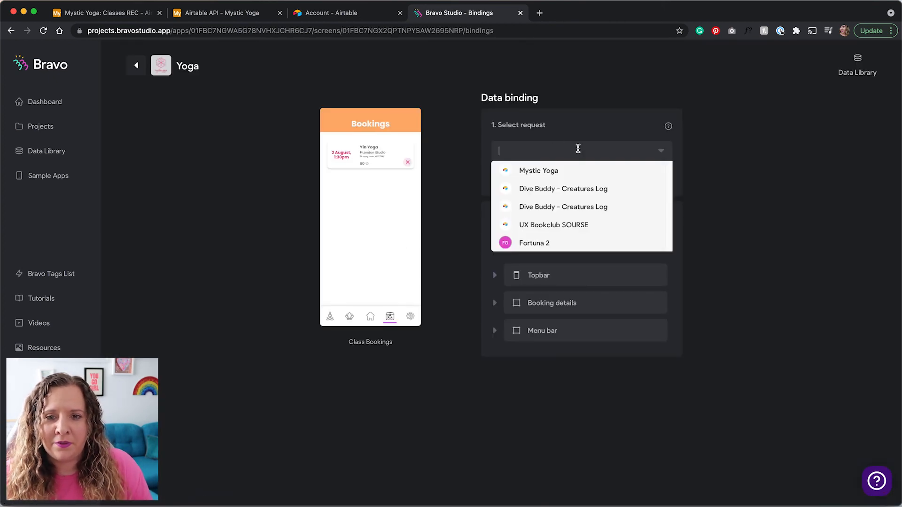
left_click(564, 172)
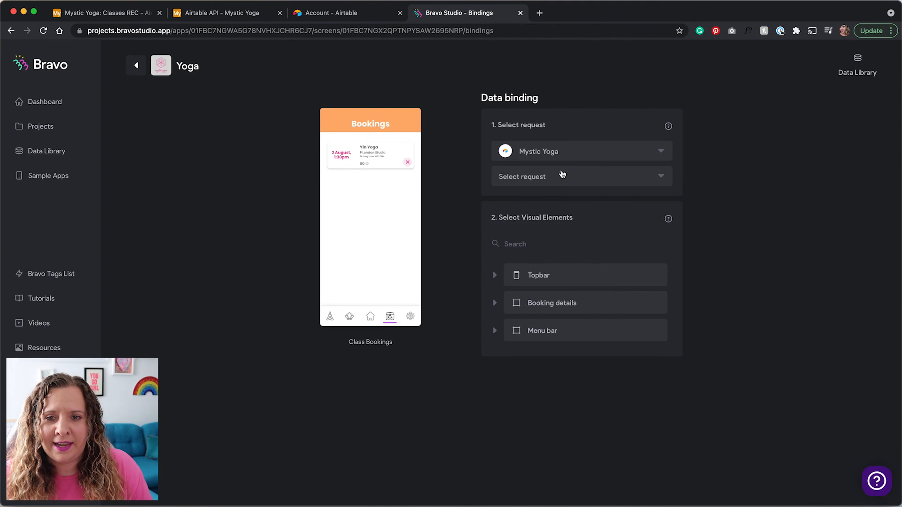
left_click(537, 176)
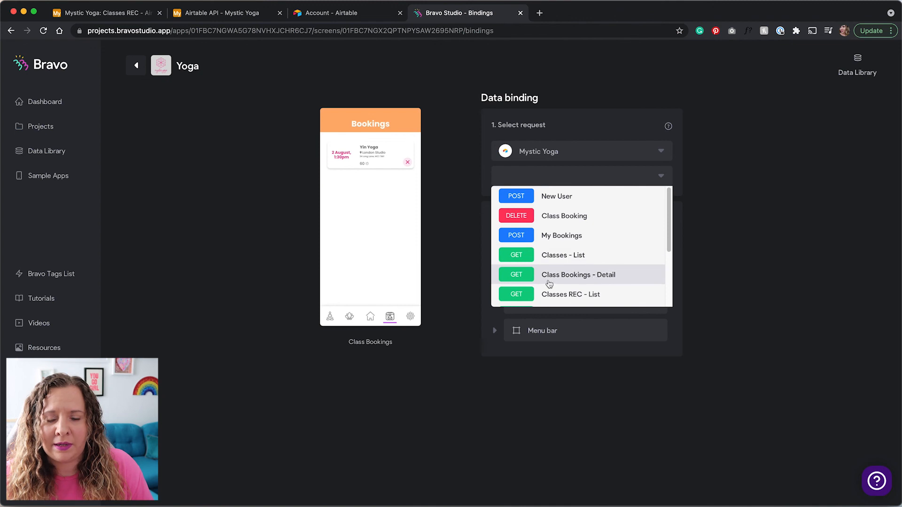
scroll(577, 279, "down", 3)
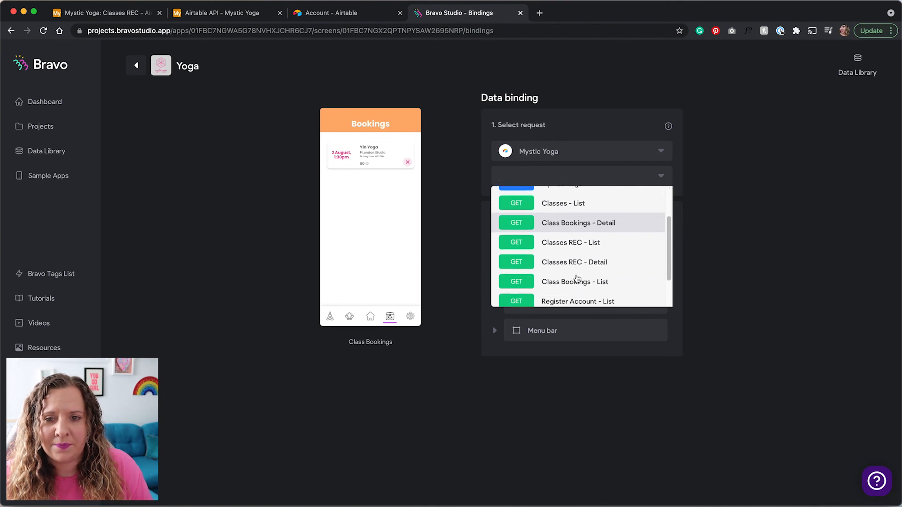
left_click(576, 282)
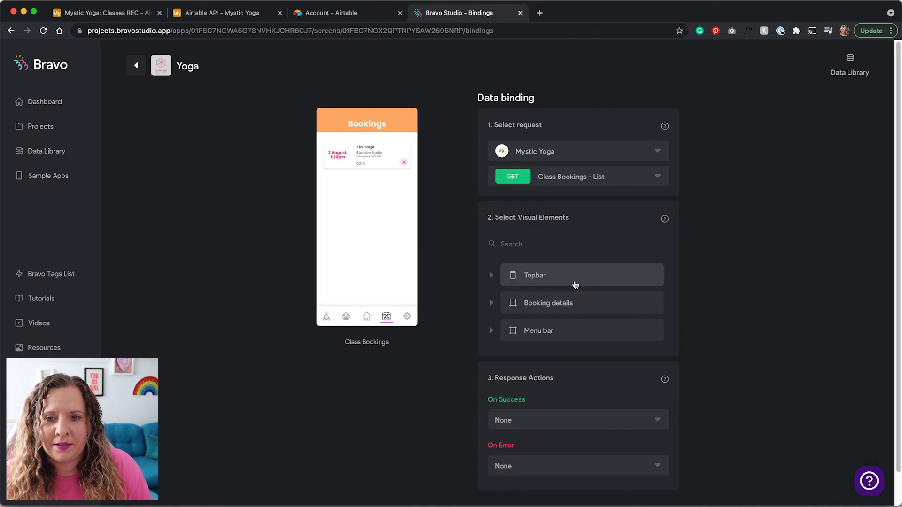
Set Booking details to repeat for each Class Bookings - List record.
left_click(494, 302)
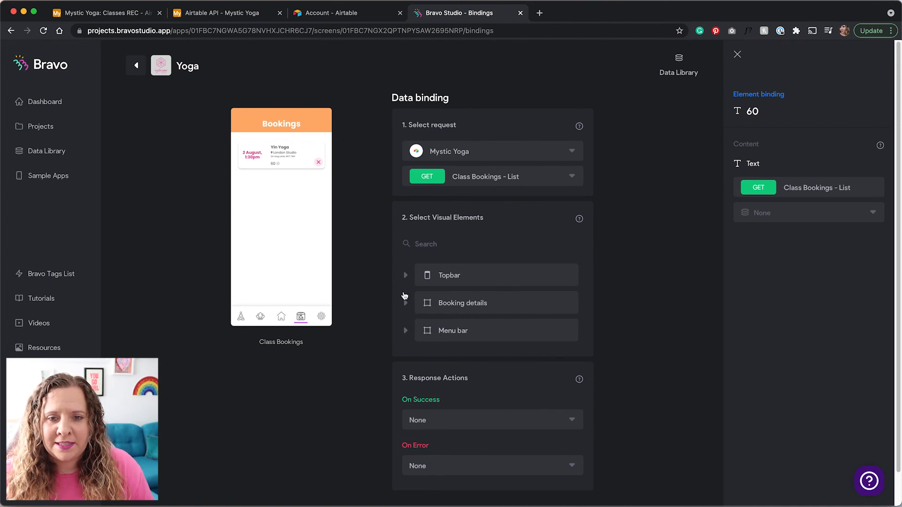
left_click(830, 211)
left_click(767, 247)
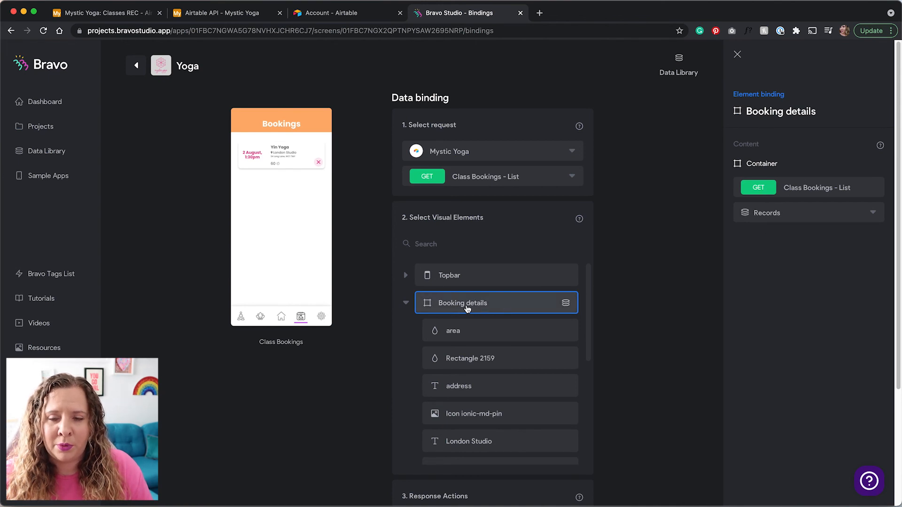
scroll(494, 337, "down", 3)
scroll(495, 337, "down", 3)
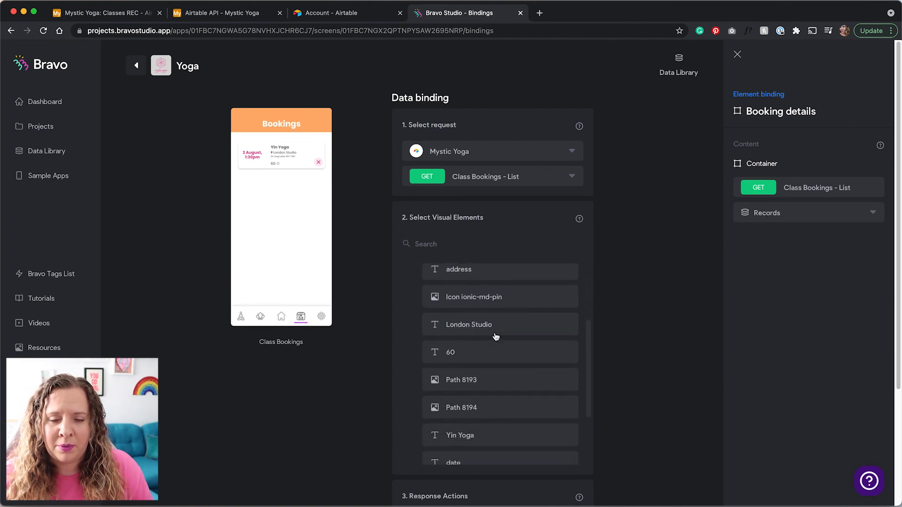
Bind 60 to Duration, Yin Yoga to a booking field, and the date text to Date.
left_click(516, 311)
left_click(816, 213)
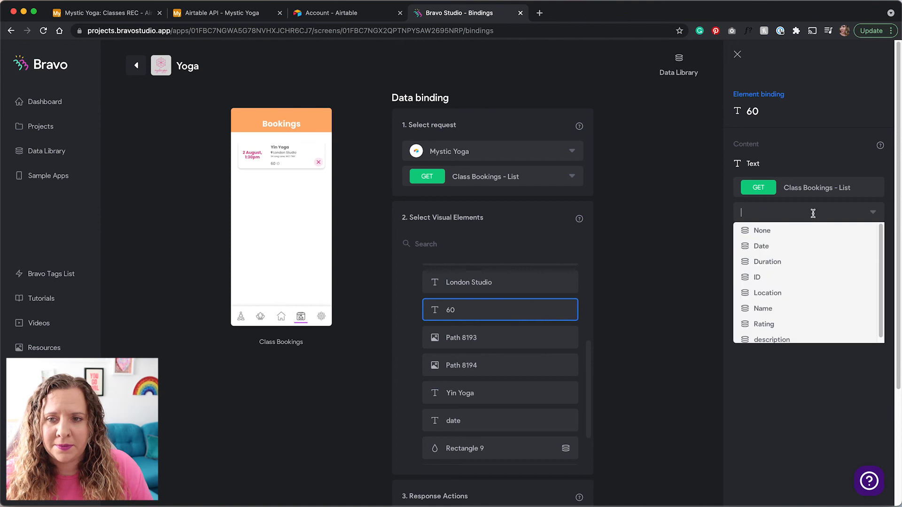
left_click(762, 262)
left_click(516, 393)
left_click(780, 213)
left_click(763, 309)
scroll(516, 376, "down", 1)
left_click(516, 408)
left_click(780, 213)
left_click(762, 246)
scroll(493, 366, "up", 4)
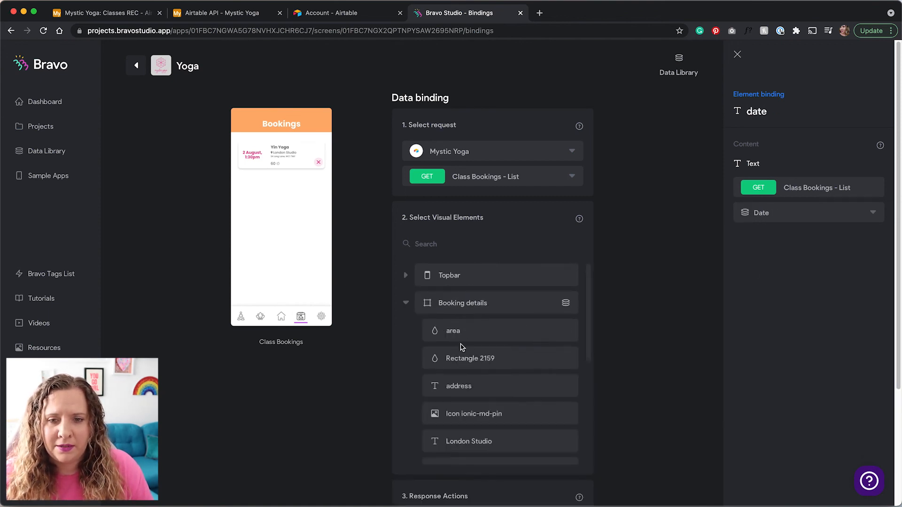
scroll(459, 347, "down", 4)
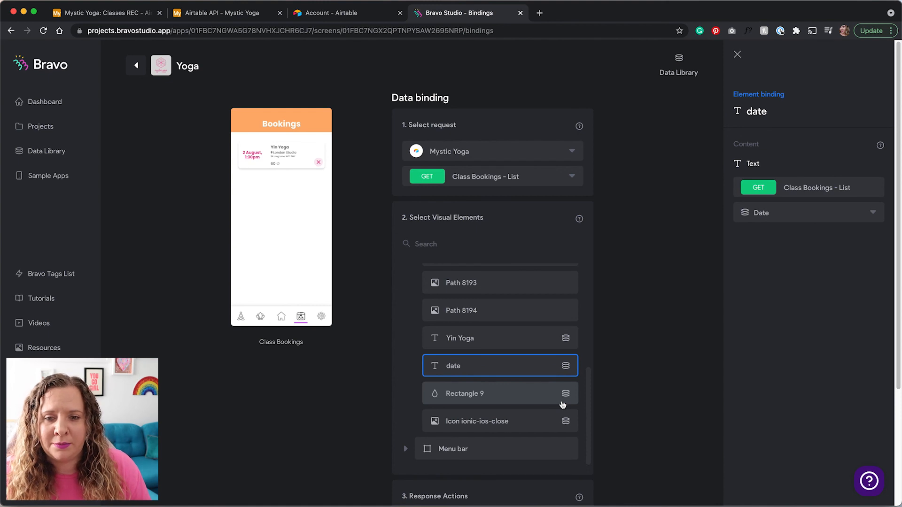
Give Rectangle 9 a remote action that deletes the Class Booking record.
left_click(537, 403)
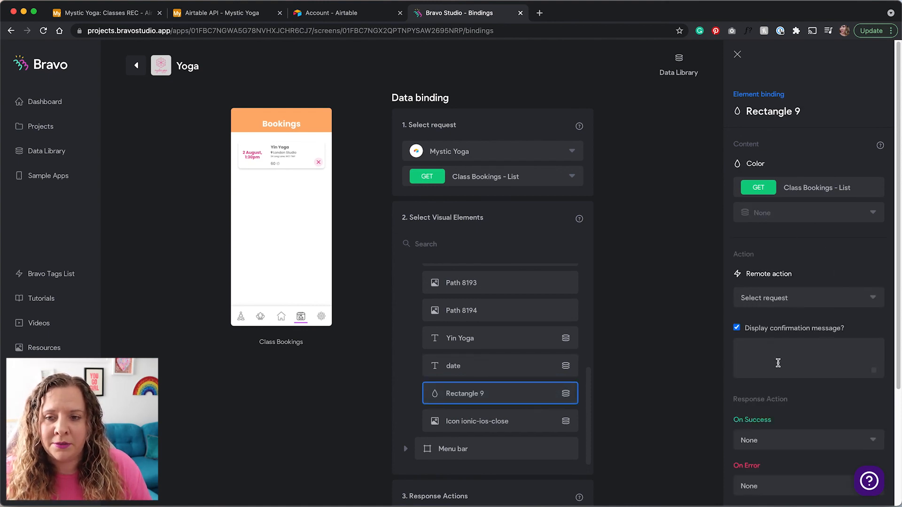
scroll(778, 363, "down", 3)
left_click(805, 228)
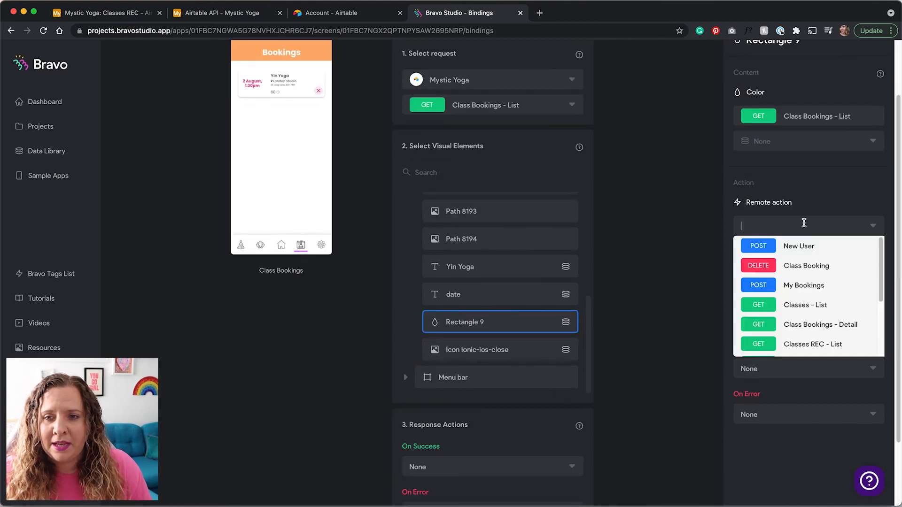
left_click(815, 269)
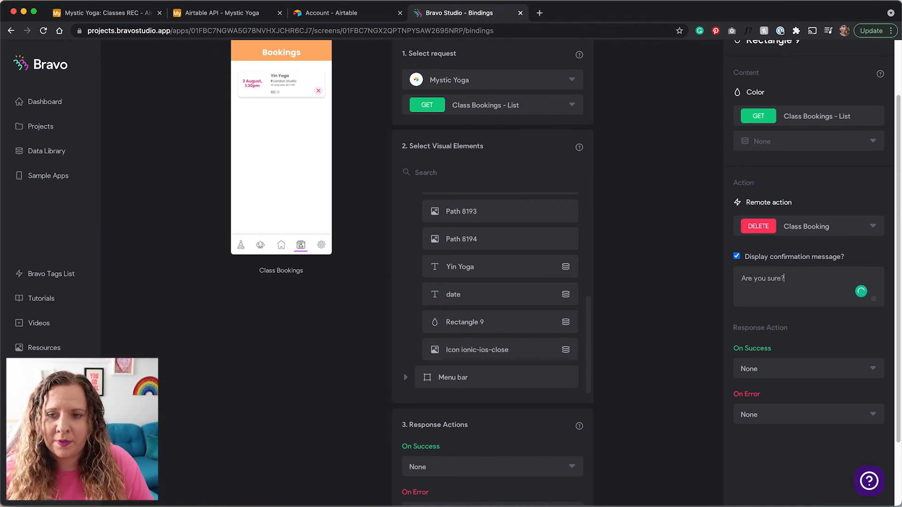
Refresh the screen after a successful delete and show an alert on error.
left_click(824, 377)
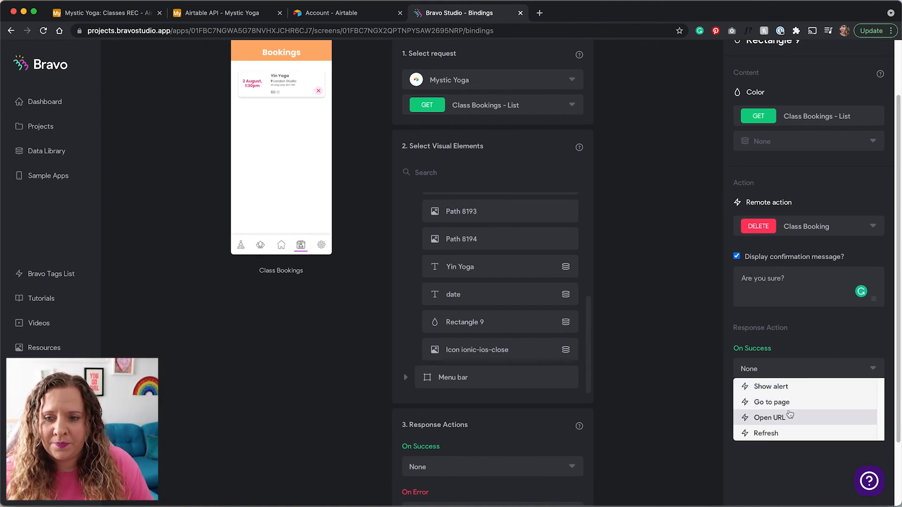
left_click(780, 434)
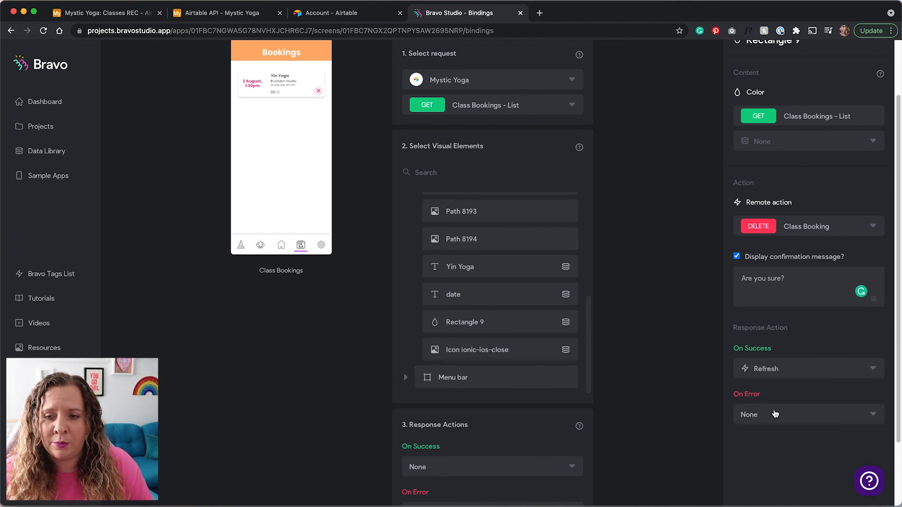
left_click(775, 413)
left_click(770, 432)
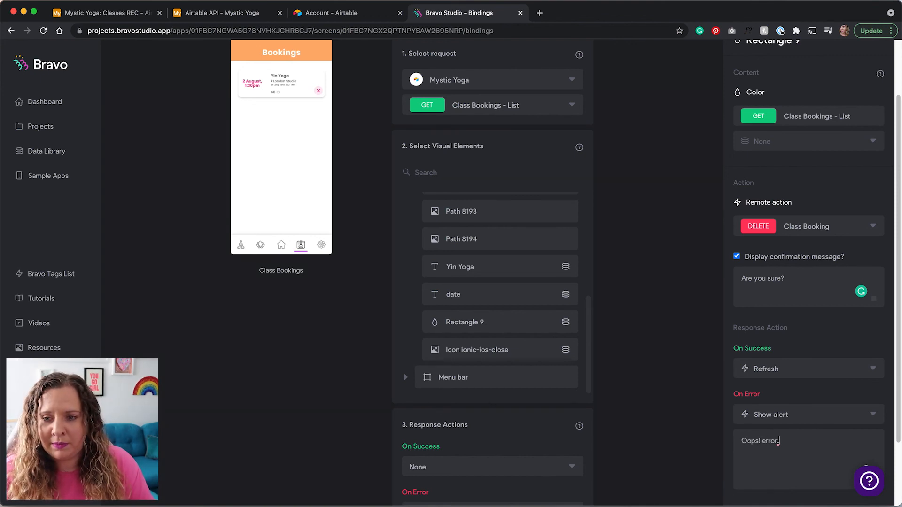
scroll(766, 418, "up", 3)
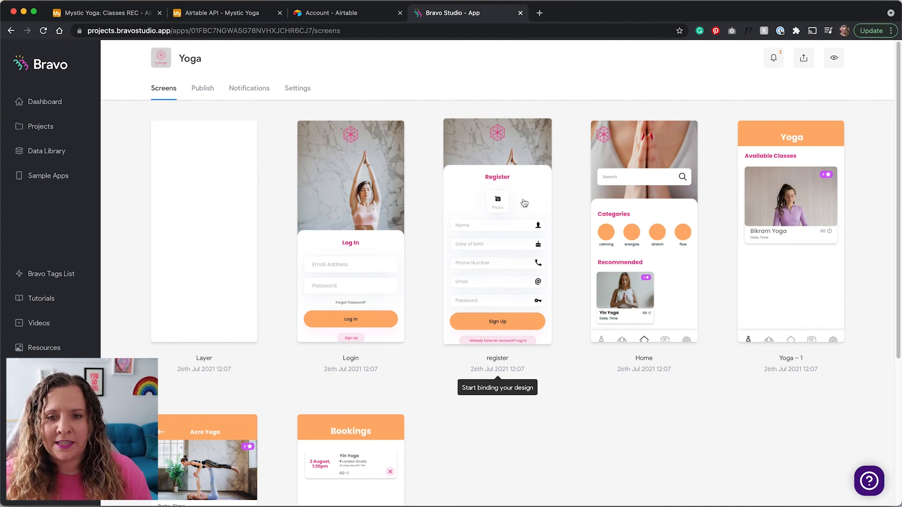
scroll(524, 401, "down", 3)
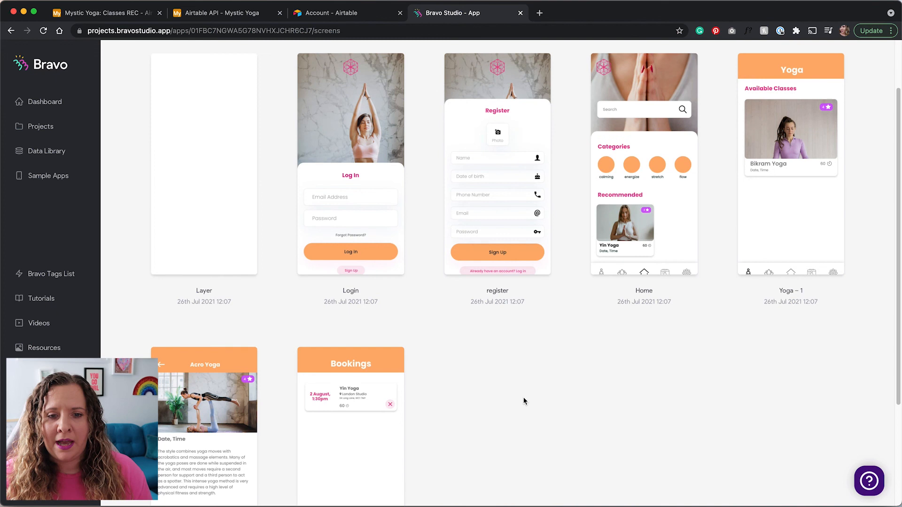
scroll(472, 427, "down", 6)
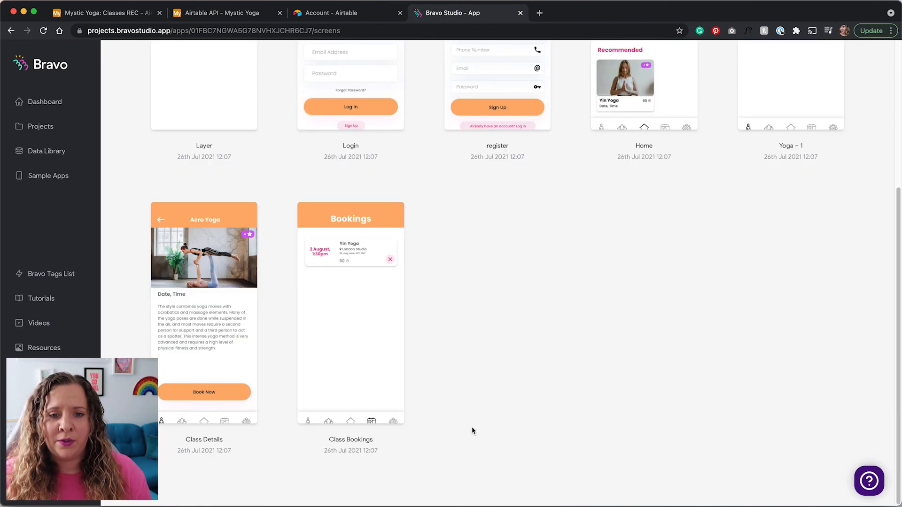